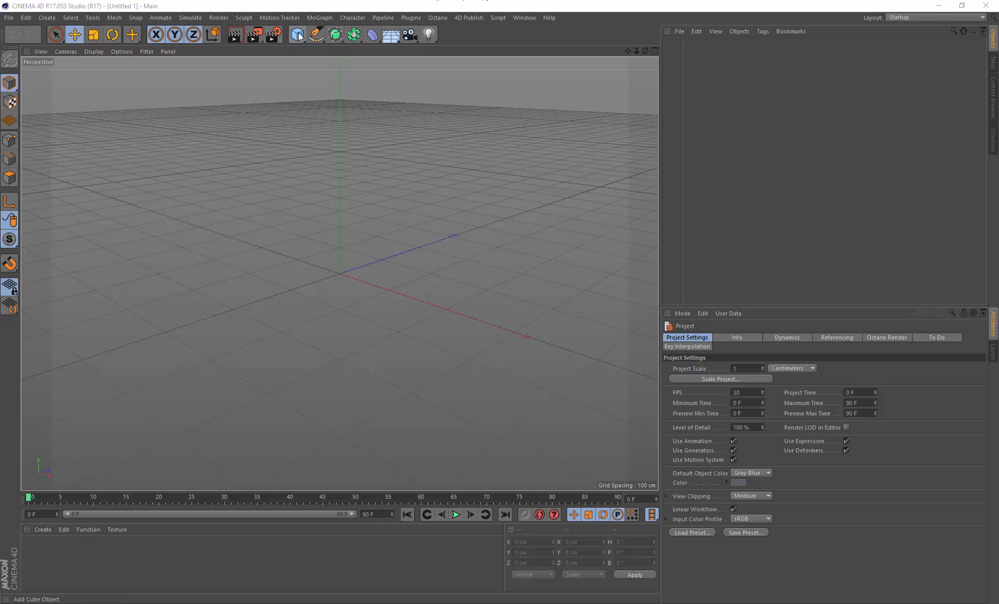
Create a sphere primitive and make it editable.
left_click_drag(297, 34, 460, 65)
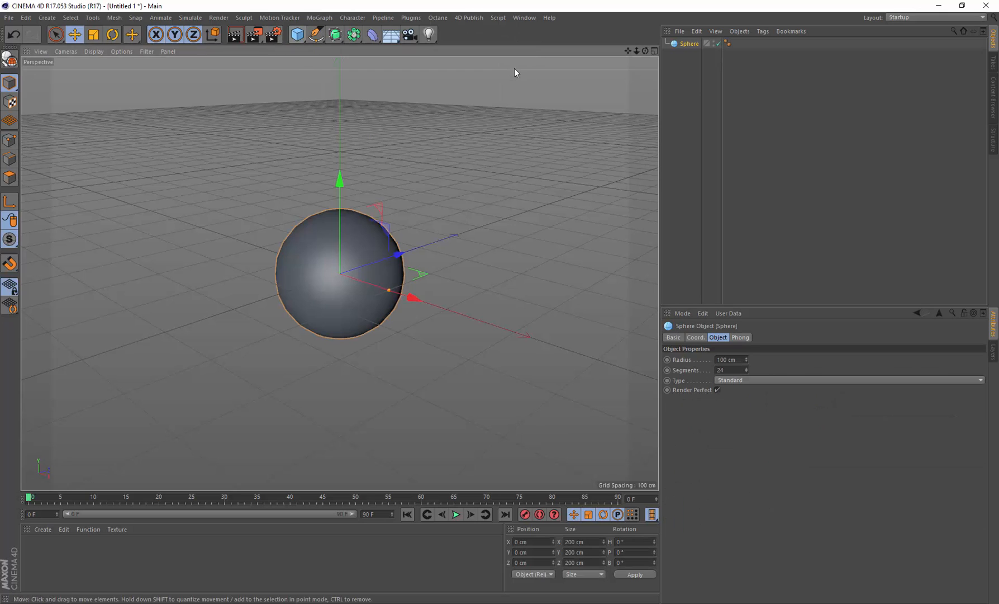
left_click(9, 58)
Switch to the Sculpting layout and subdivide the sphere to sculpt level 6.
left_click(950, 17)
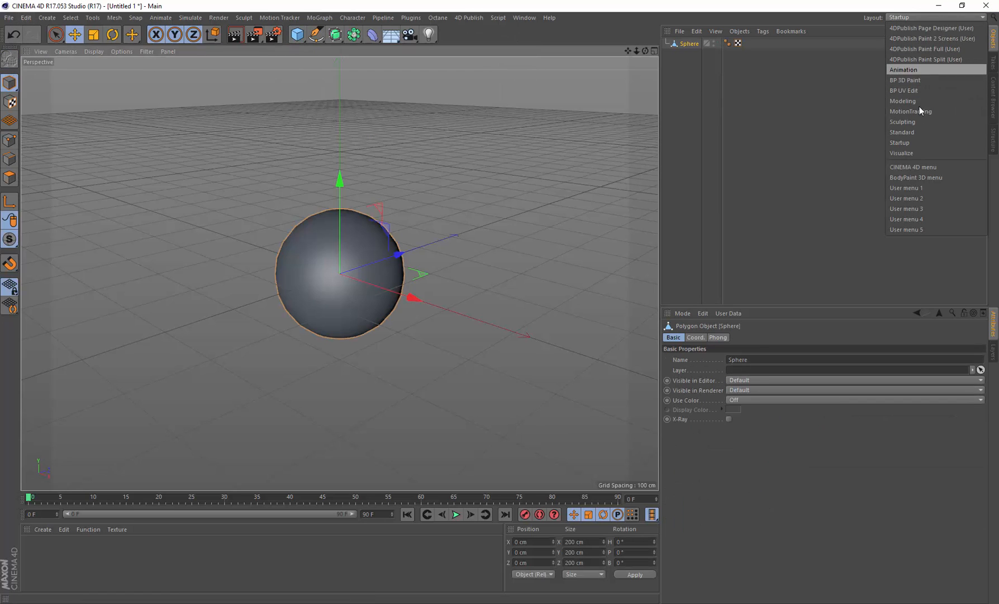
left_click(917, 120)
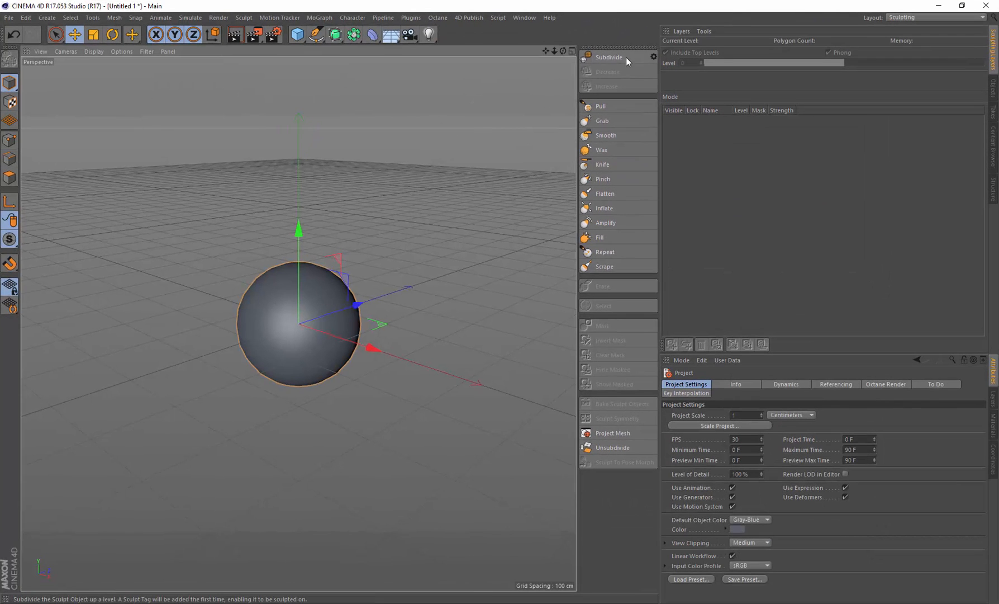
left_click(624, 54)
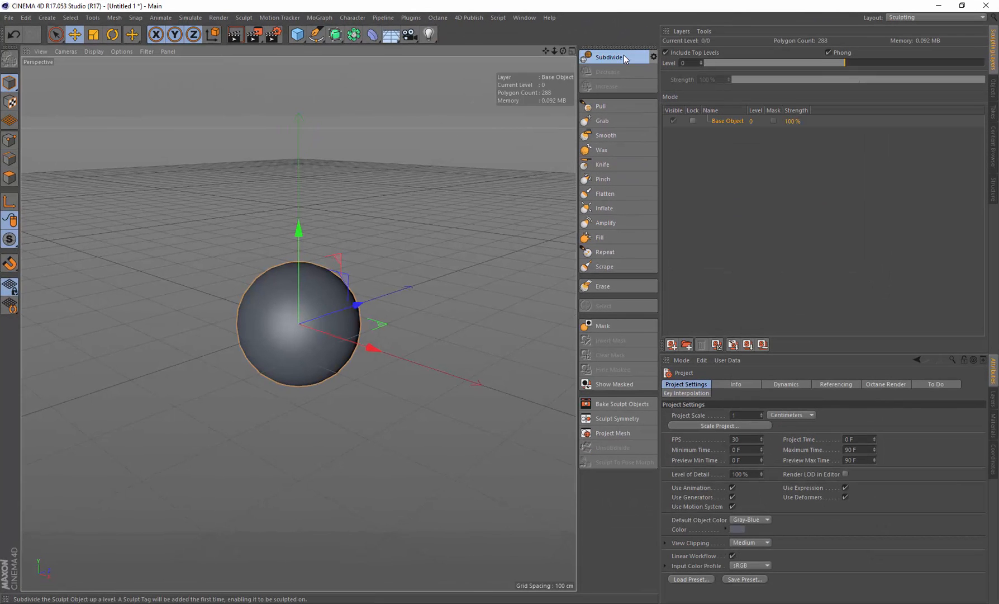
left_click(624, 55)
left_click(624, 55)
left_click(598, 57)
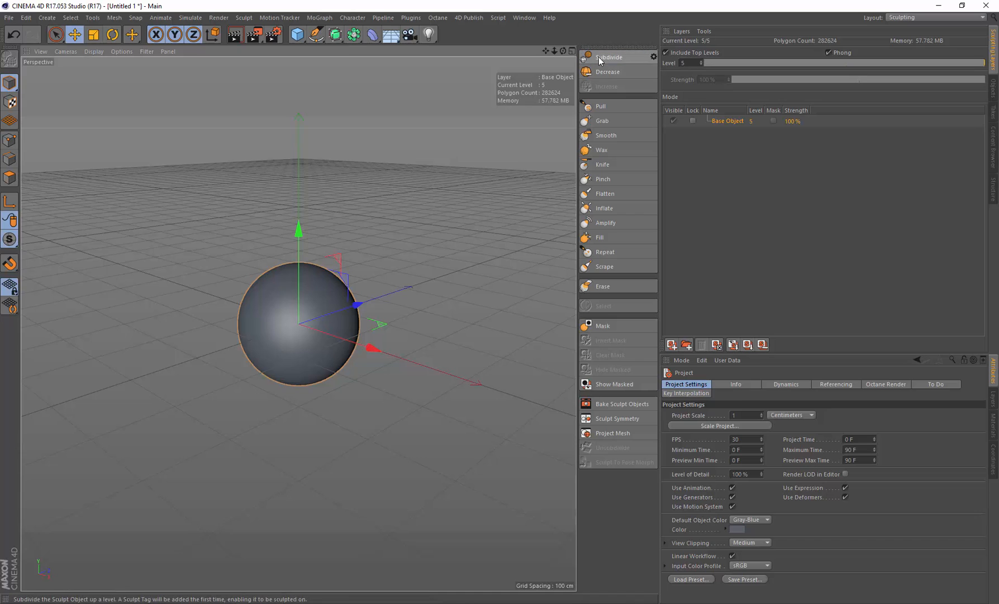
left_click(599, 56)
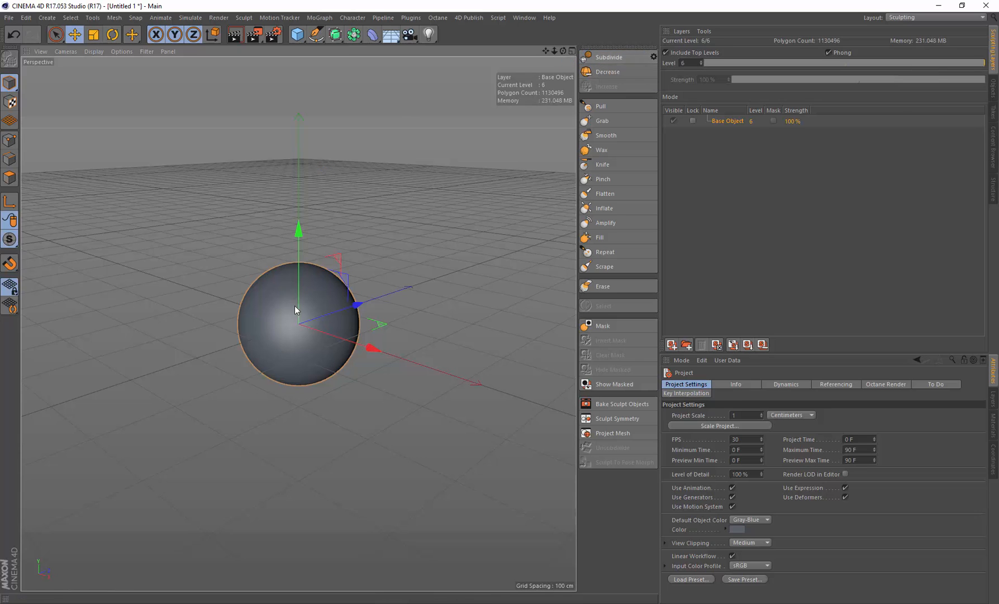
Give the Mask brush radial symmetry with 10 strokes in ZX mode.
scroll(303, 299, "up", 3)
scroll(302, 299, "up", 2)
left_click(606, 326)
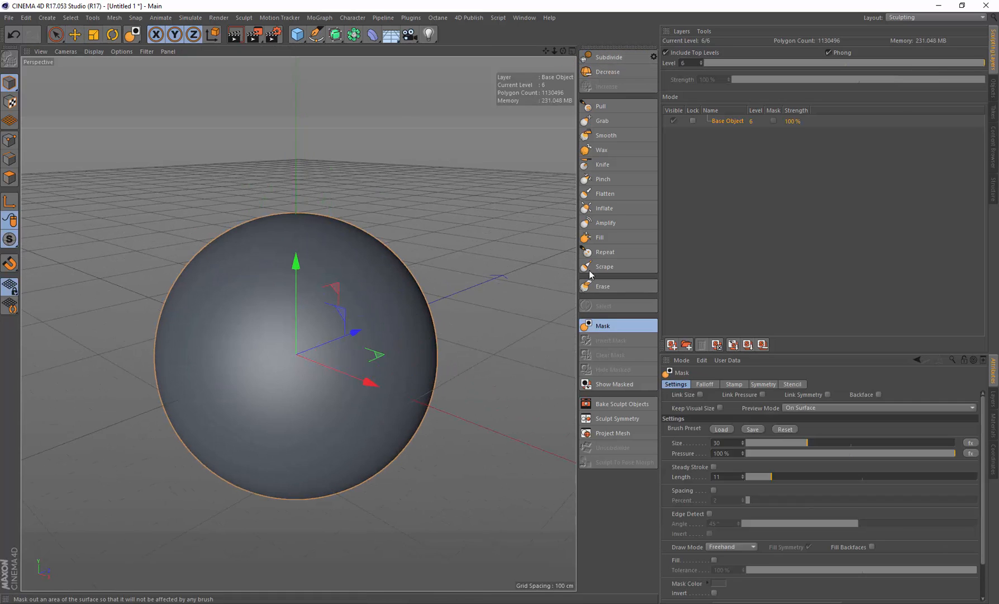
left_click(760, 384)
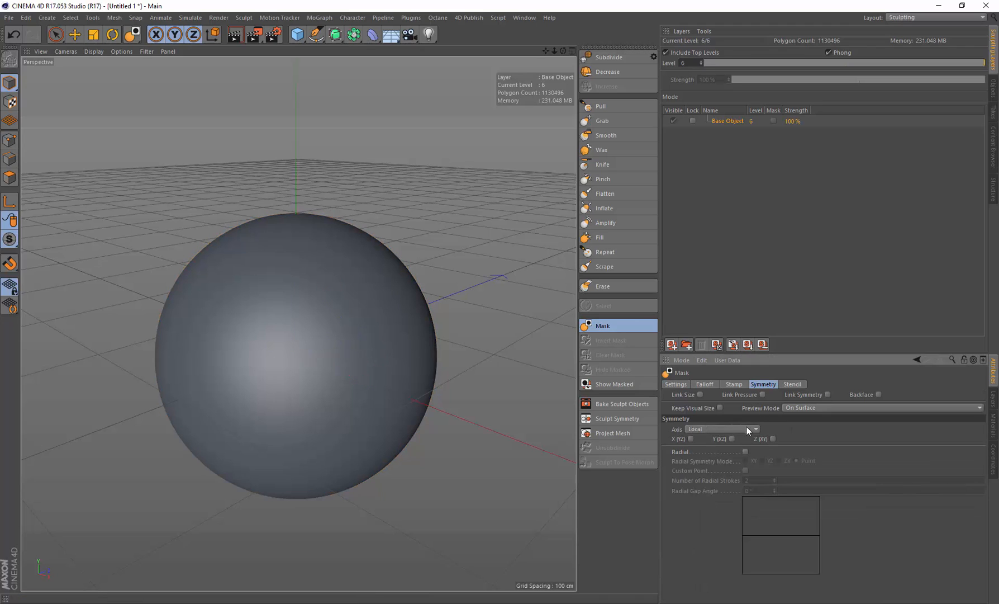
left_click(746, 451)
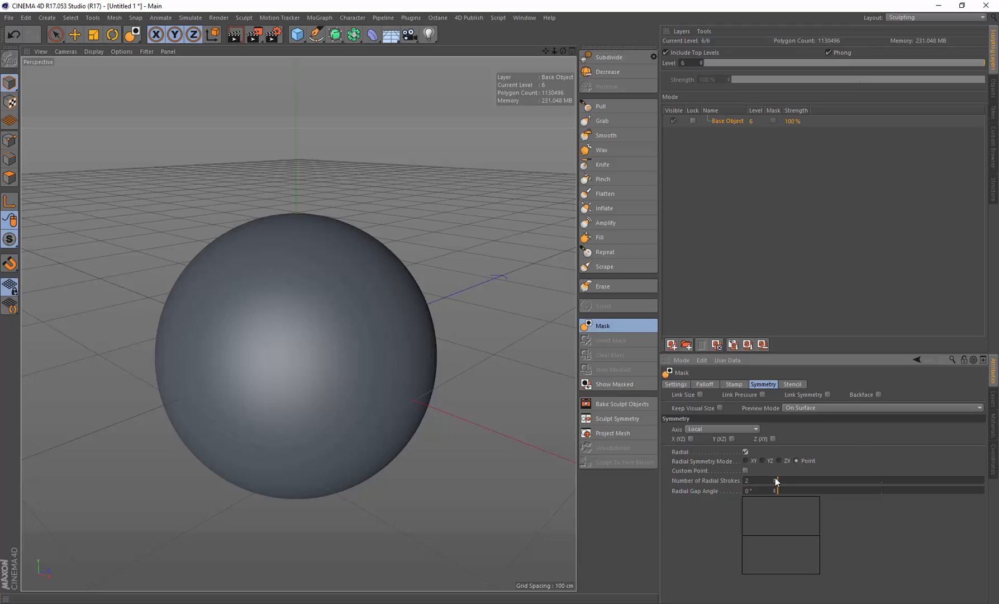
left_click_drag(809, 479, 810, 479)
left_click(749, 460)
left_click(762, 461)
Paint rings of masked dots in varying sizes around the upper half of the sphere.
mouse_move(335, 268)
left_mouse_down("alt")
mouse_move(344, 282)
mouse_move(333, 305)
left_mouse_up("alt")
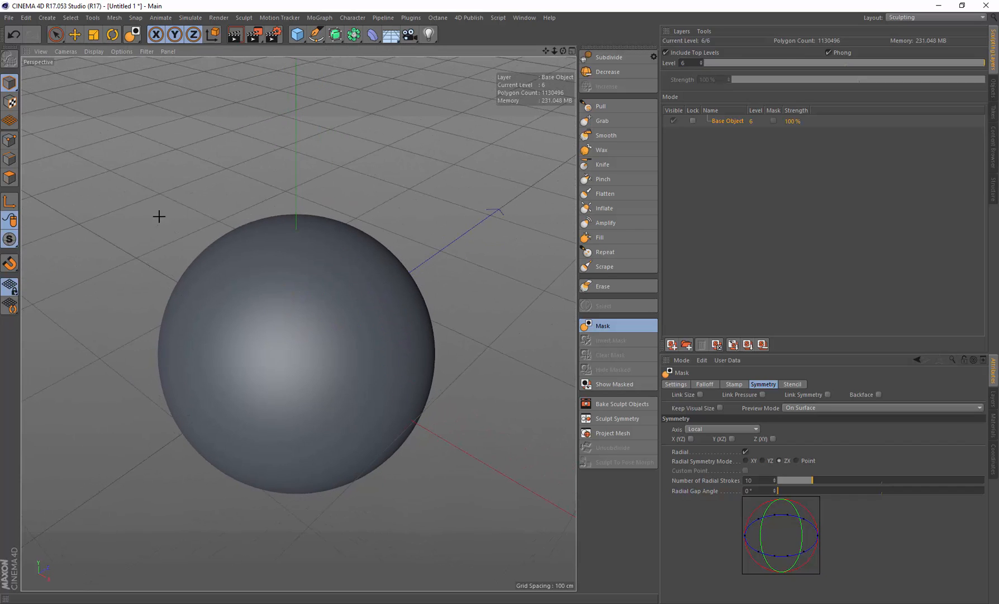
left_click(311, 291)
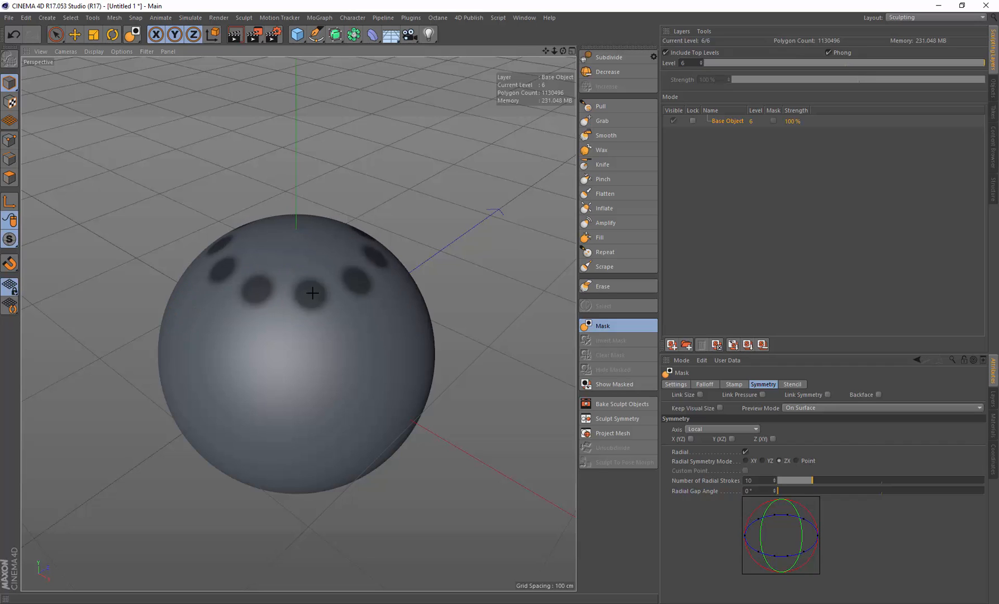
mouse_move(354, 312)
middle_mouse_down()
mouse_move(324, 329)
mouse_move(335, 335)
middle_mouse_up()
left_click(352, 314)
left_click(324, 334)
left_click(348, 343)
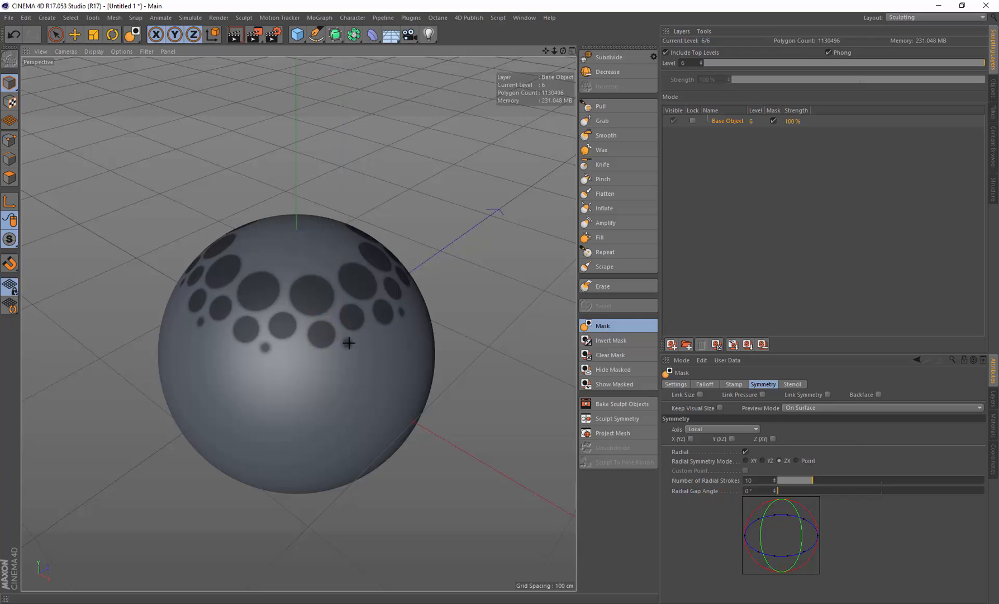
left_click(370, 334)
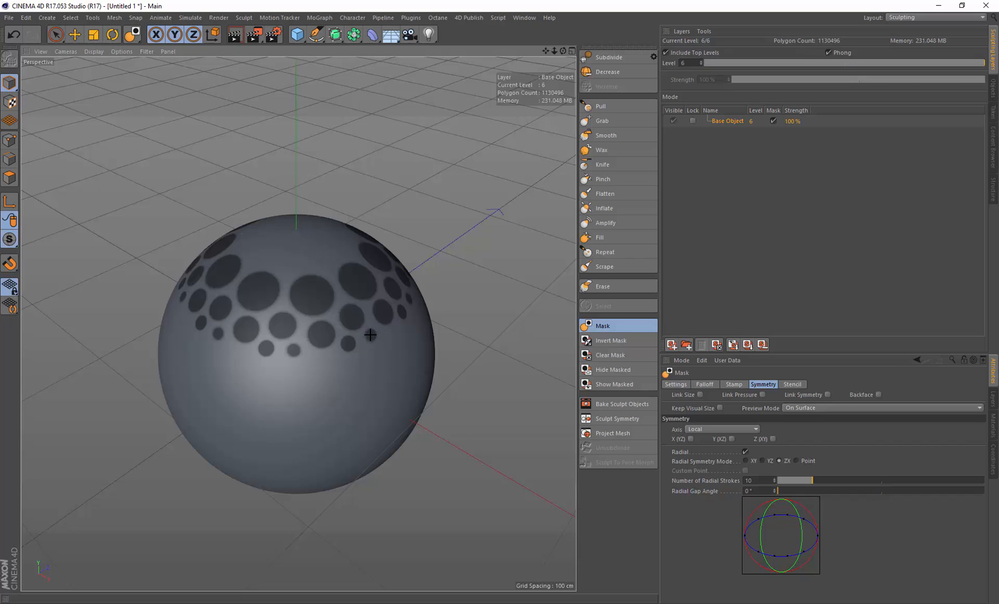
left_click(327, 358)
left_click(327, 267)
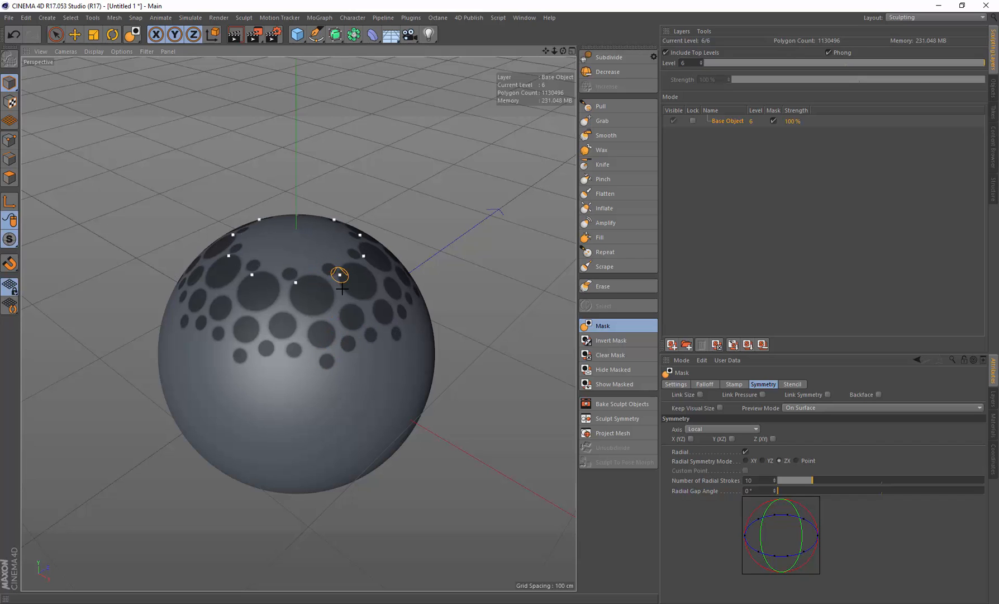
Inflate the sphere's unmasked surface around the dots with the Inflate brush, using an Interactive Flood of about 14.
left_click_drag(383, 308, 276, 308, "alt")
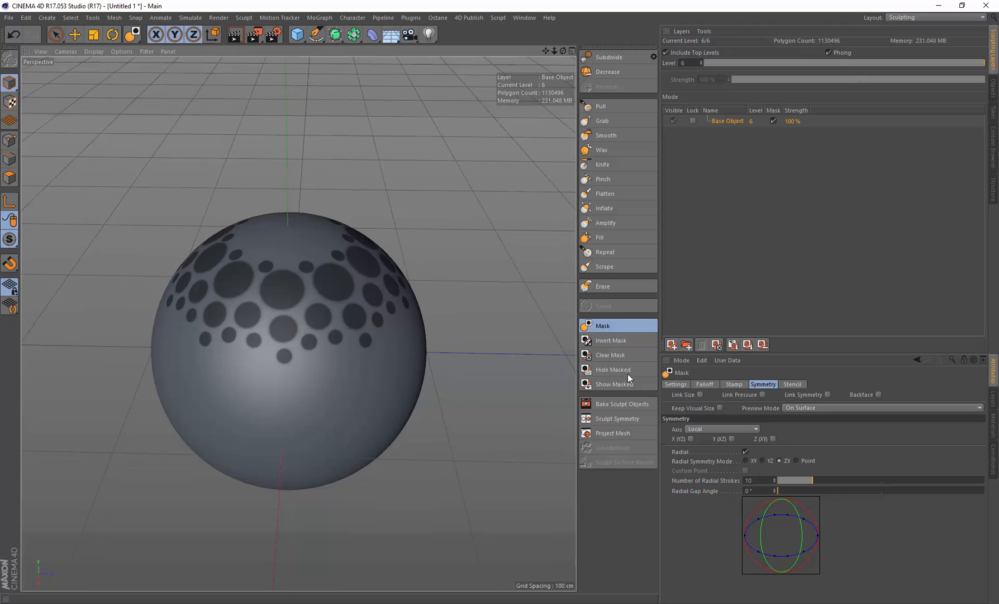
left_click(604, 207)
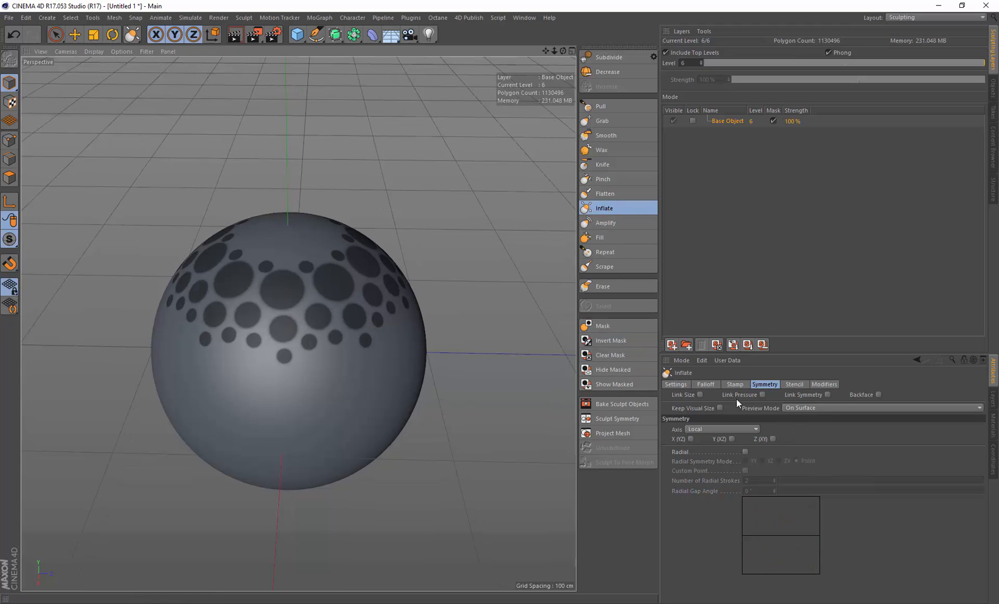
left_click(679, 383)
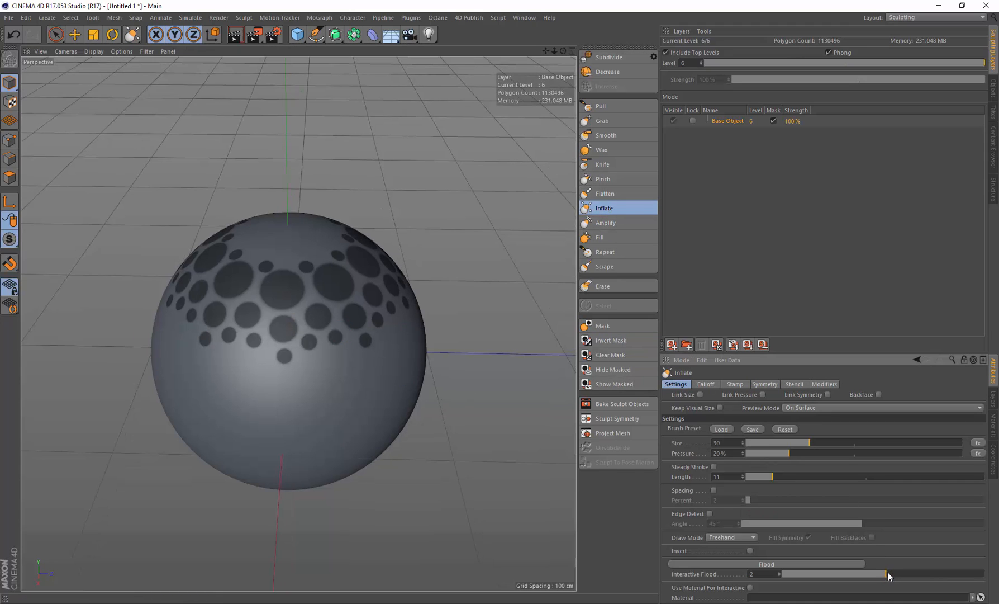
left_click_drag(888, 572, 898, 573)
left_click(863, 562)
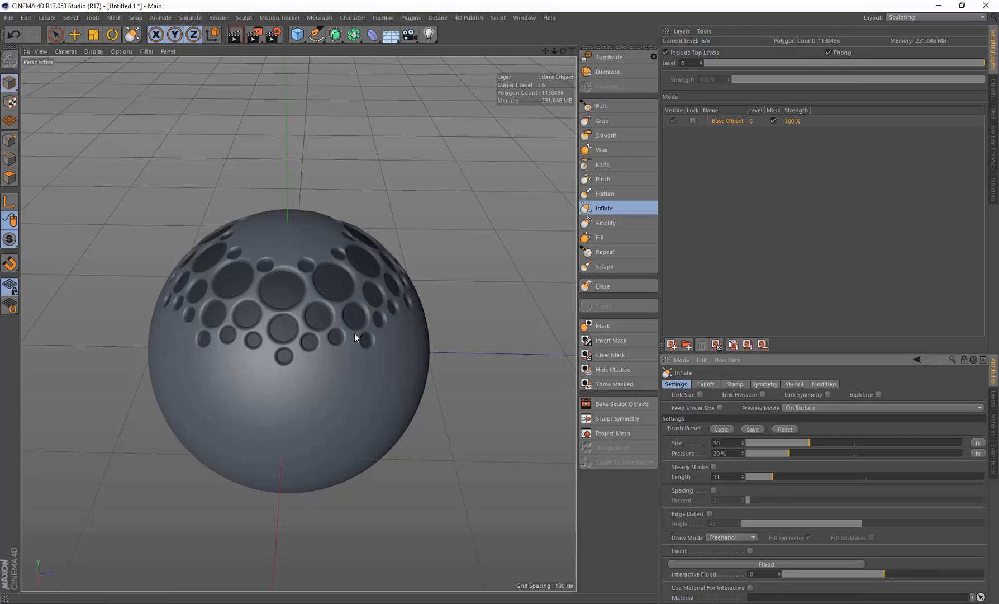
key("ctrl+z")
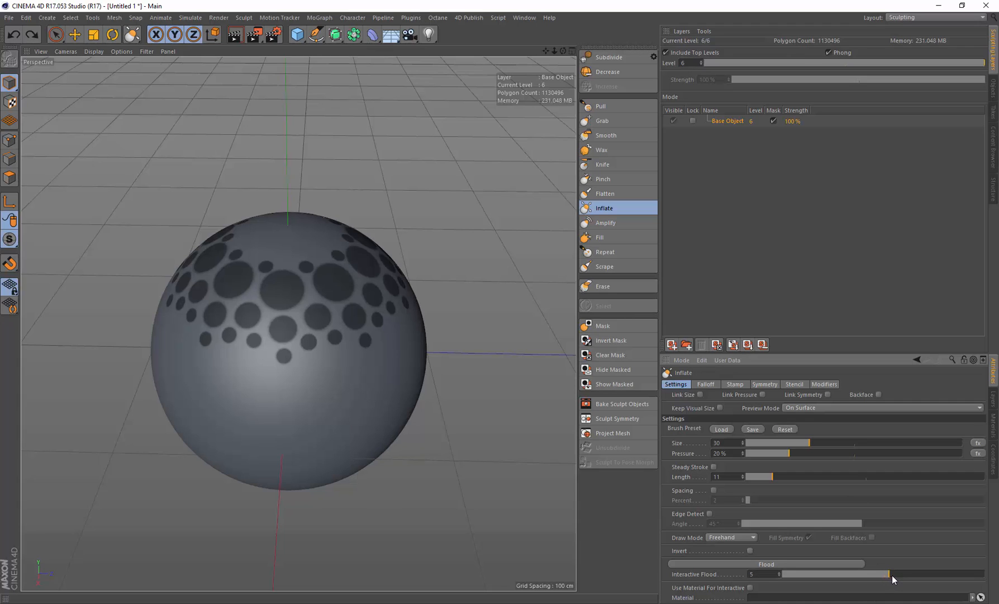
left_click_drag(893, 575, 899, 573)
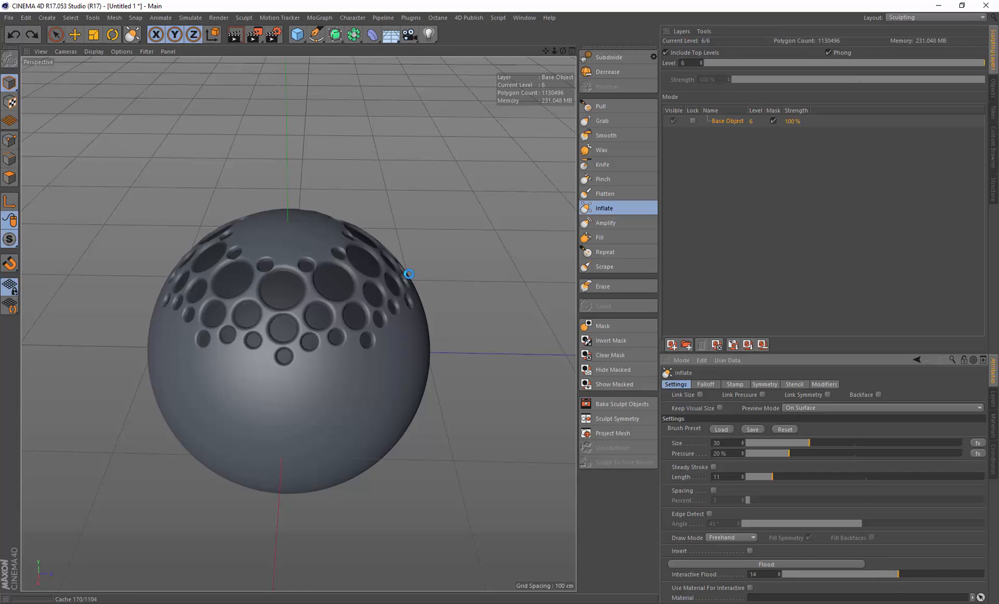
Choose the Flatten brush, link size, pressure and symmetry between brushes, and turn on X (YZ) symmetry.
mouse_move(393, 296)
left_mouse_down("alt")
mouse_move(376, 274)
mouse_move(373, 307)
mouse_move(403, 269)
mouse_move(318, 241)
mouse_move(335, 286)
mouse_move(459, 295)
mouse_move(296, 290)
mouse_move(512, 297)
left_mouse_up("alt")
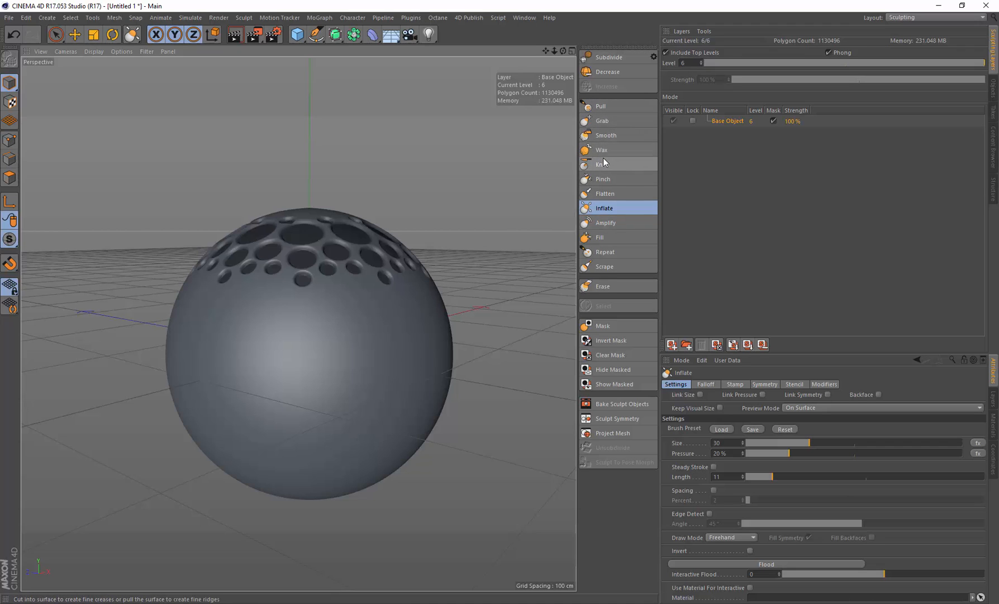
left_click(605, 193)
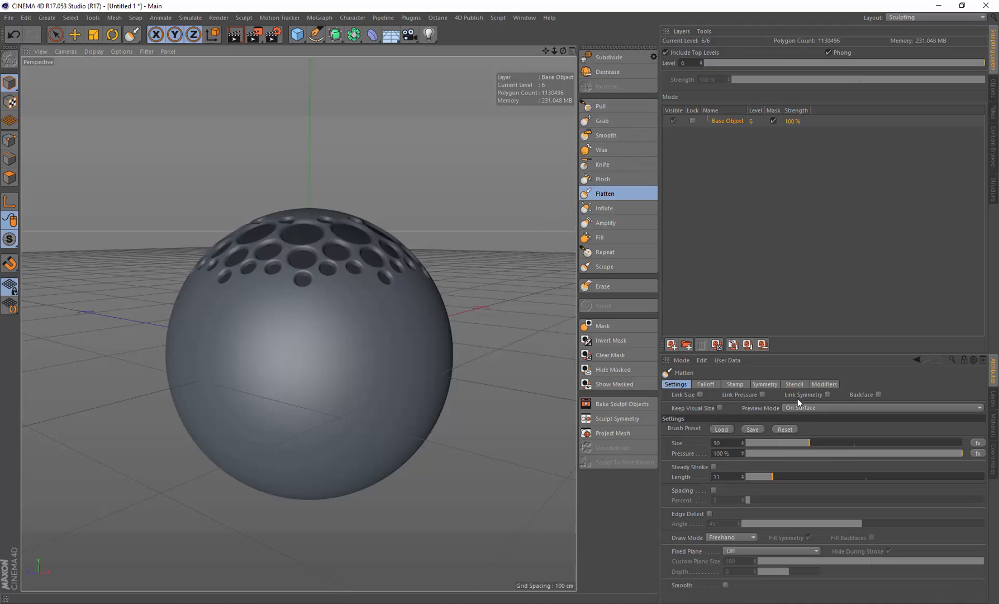
left_click(767, 385)
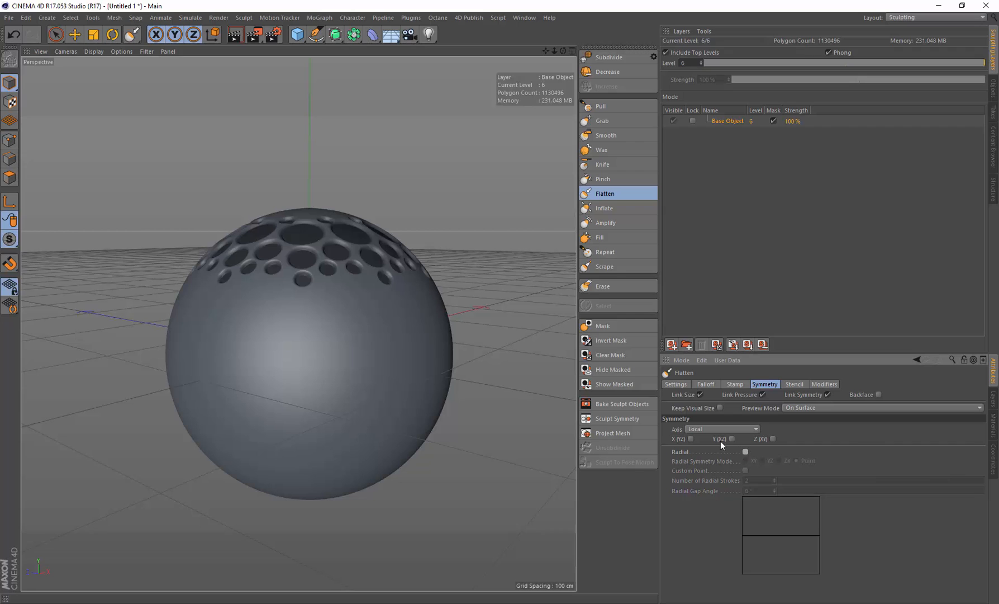
left_click_drag(312, 357, 352, 367, "alt")
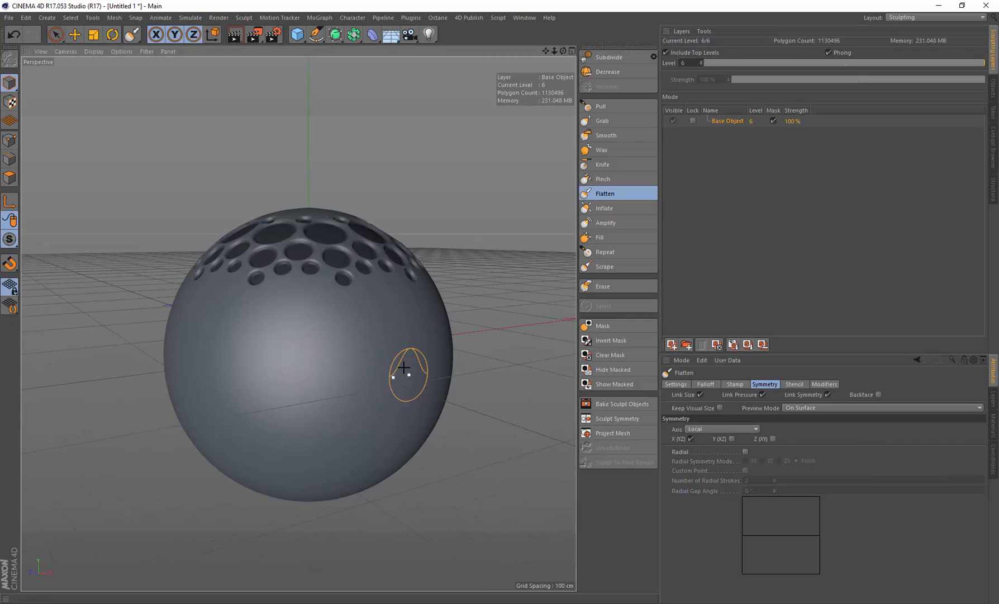
left_click_drag(385, 350, 361, 349, "alt")
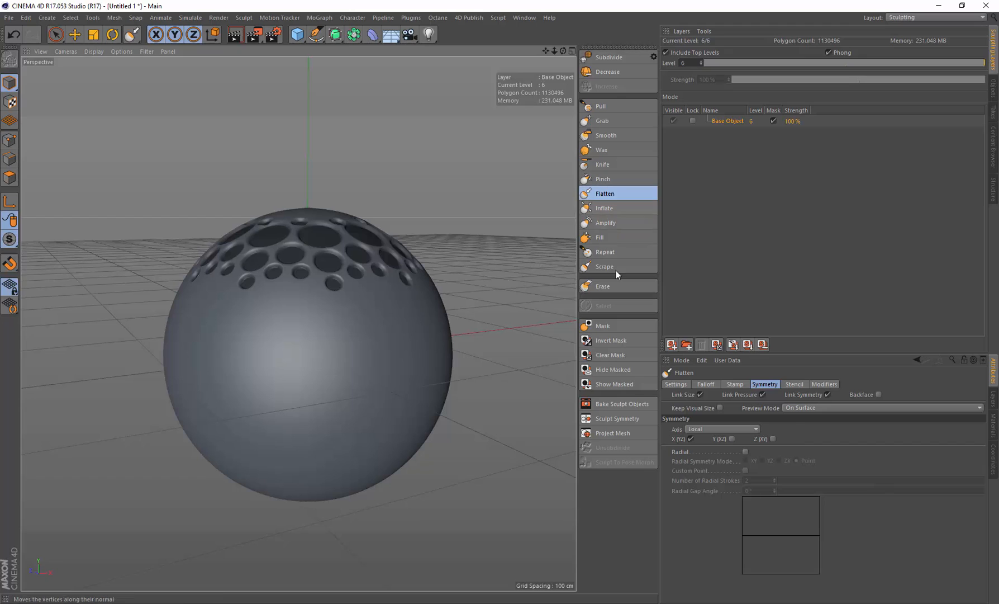
Place a Custom fixed plane for the Flatten brush on the sphere's side, with plane size 56 and depth 6.
left_click(681, 383)
left_click(769, 551)
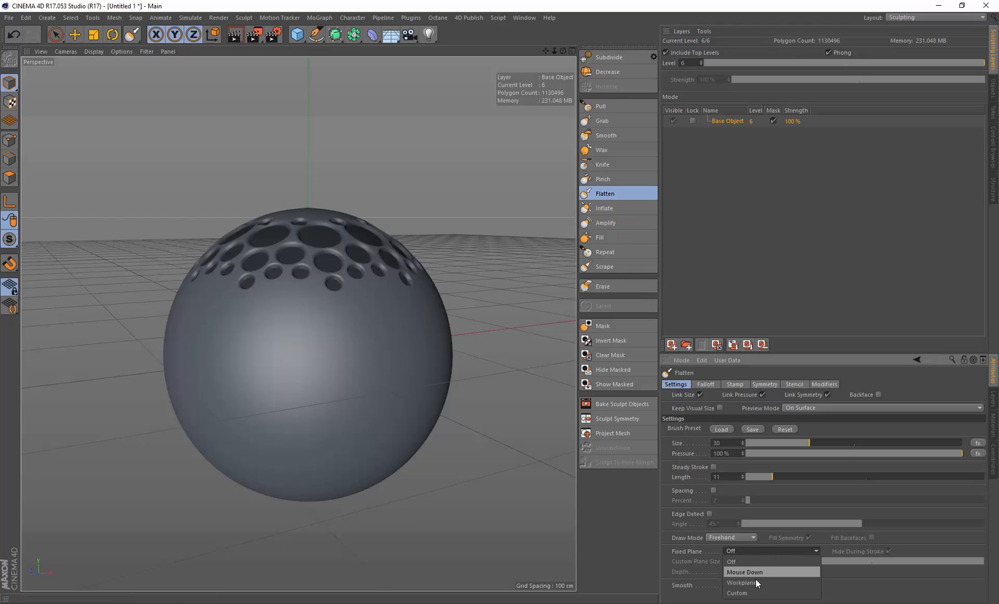
left_click(749, 592)
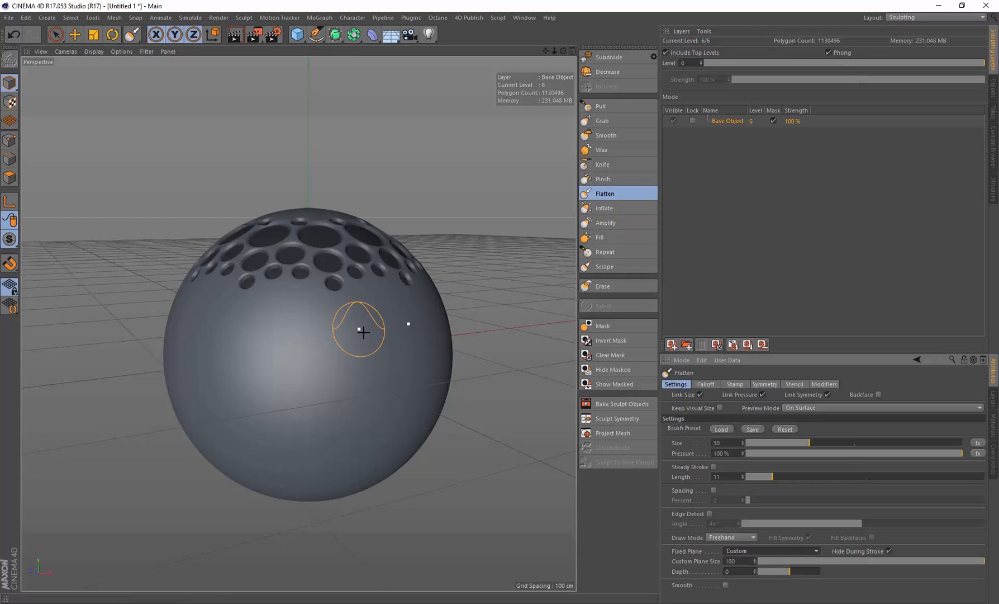
mouse_move(372, 340)
left_mouse_down()
mouse_move(401, 330)
mouse_move(356, 333)
mouse_move(366, 333)
left_mouse_up()
mouse_move(881, 561)
left_mouse_down()
mouse_move(803, 564)
mouse_move(880, 559)
left_mouse_up()
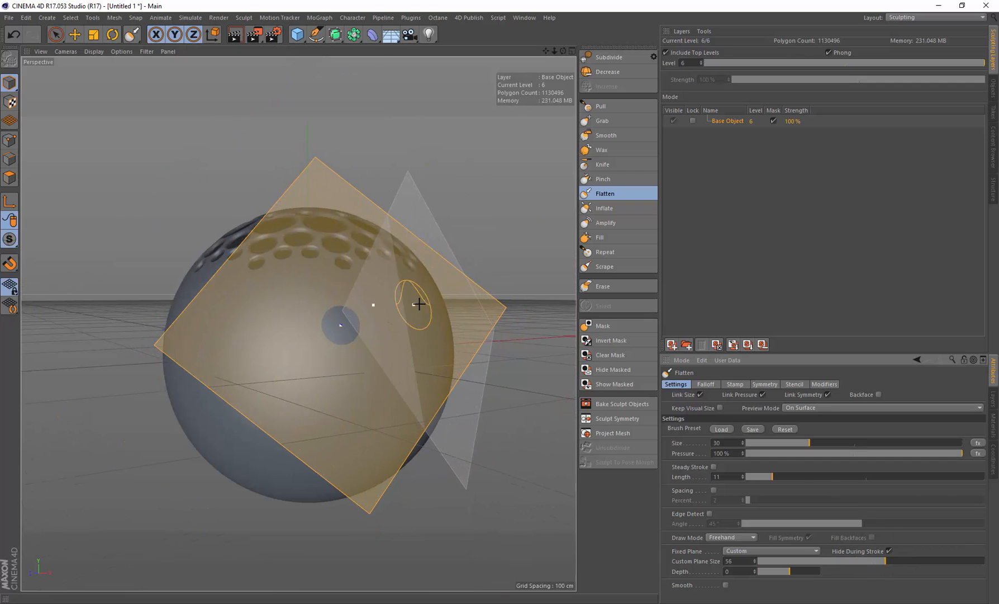
left_click_drag(420, 307, 459, 306, "alt")
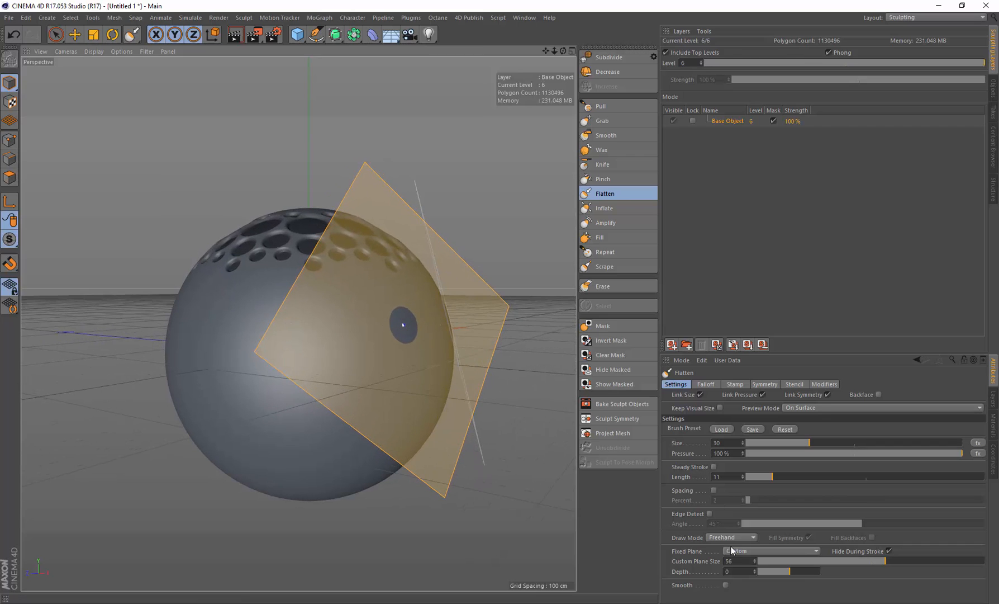
left_click_drag(791, 570, 792, 571)
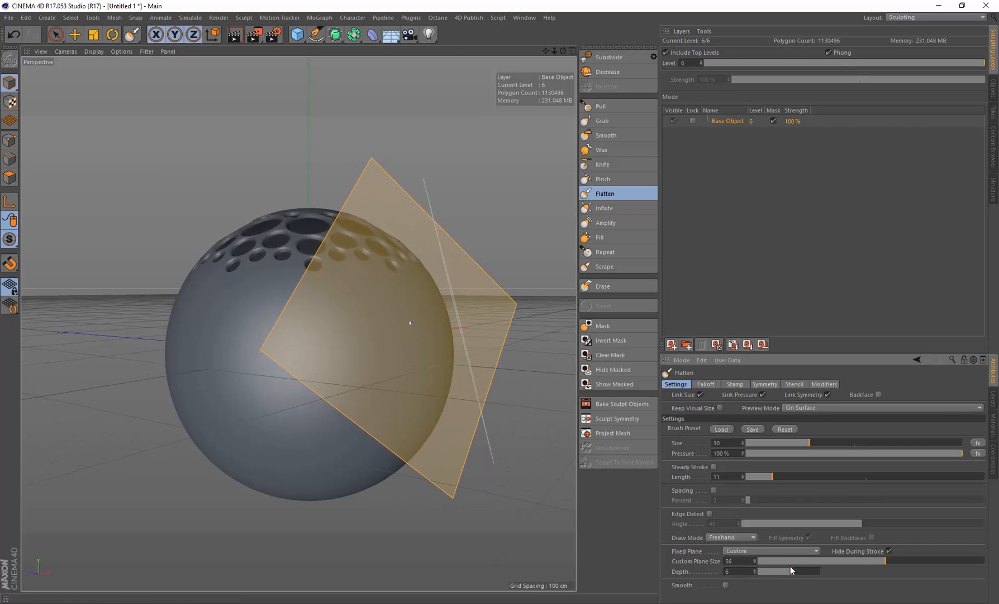
Flatten two large mirrored areas below the dots against the custom plane with a brush size of 49.73.
left_click_drag(451, 344, 392, 336, "alt")
middle_click_drag(309, 313, 333, 314)
mouse_move(362, 331)
left_mouse_down()
mouse_move(337, 342)
mouse_move(331, 306)
mouse_move(286, 315)
mouse_move(337, 364)
mouse_move(241, 357)
mouse_move(272, 323)
mouse_move(303, 313)
mouse_move(272, 304)
mouse_move(246, 317)
mouse_move(252, 353)
mouse_move(286, 370)
mouse_move(318, 362)
mouse_move(286, 370)
mouse_move(226, 350)
mouse_move(237, 310)
mouse_move(285, 305)
mouse_move(308, 327)
mouse_move(290, 338)
mouse_move(363, 324)
left_mouse_up()
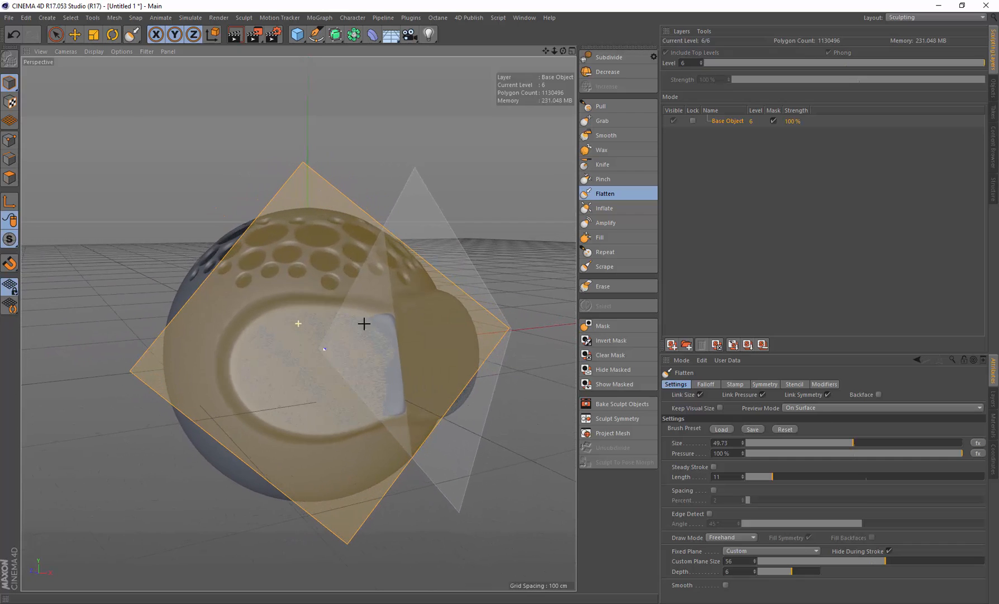
left_click_drag(315, 360, 314, 362, "alt")
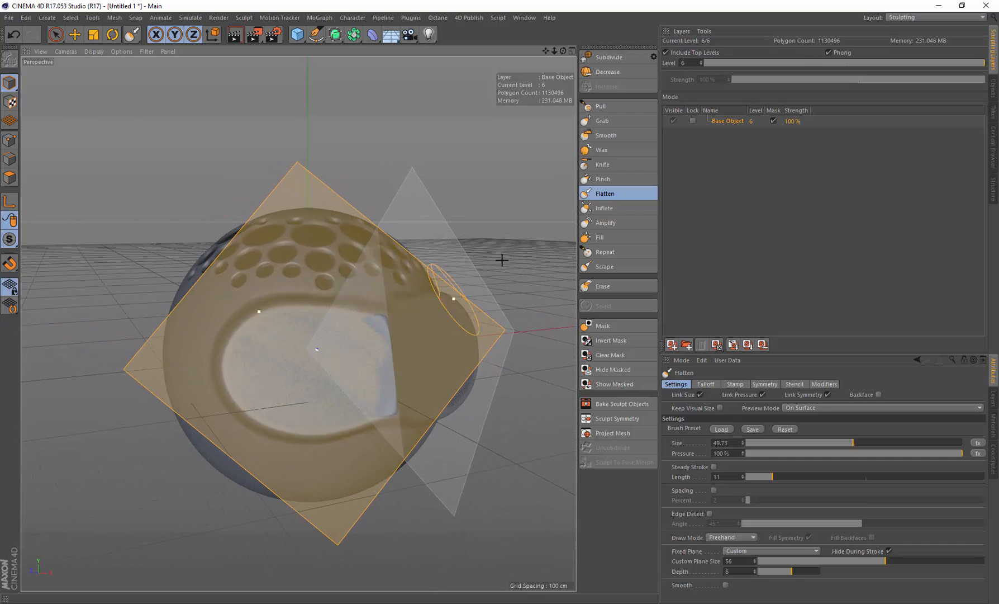
Choose the Mask brush, add a new sculpt layer above the base object and set the brush size to 8.827.
left_click(590, 327)
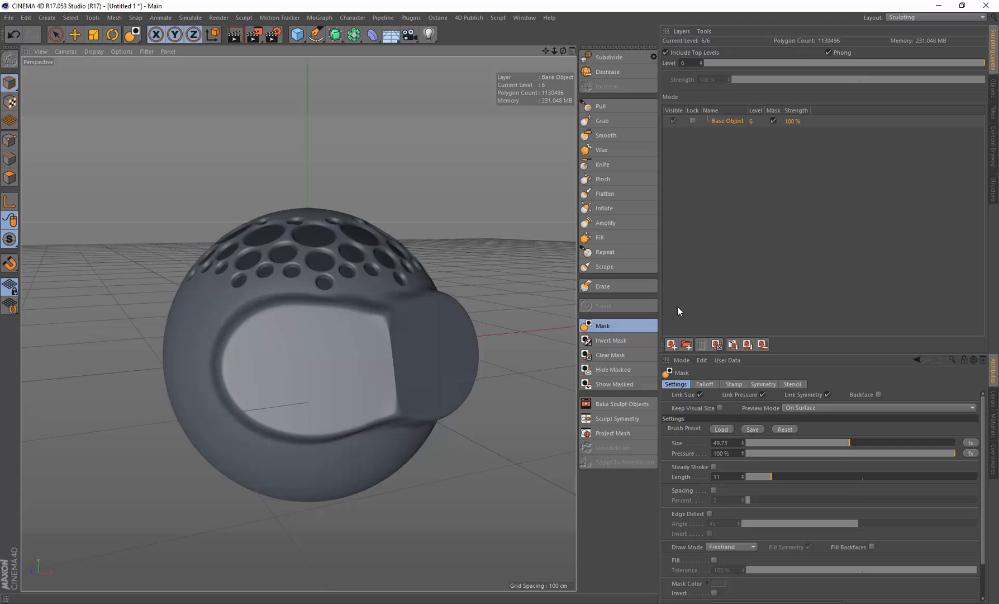
left_click(672, 344)
middle_click_drag(414, 342, 317, 352)
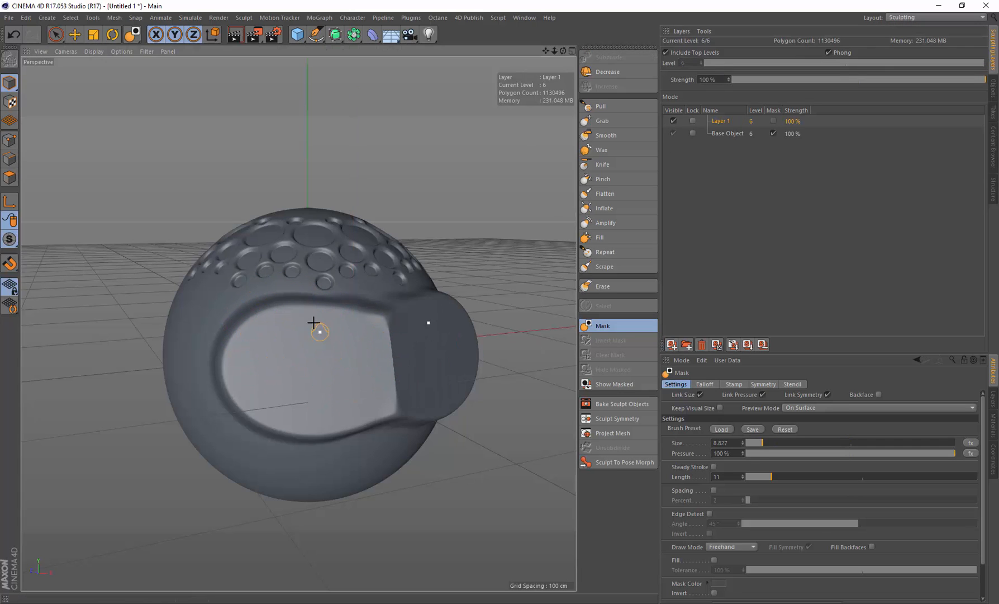
Try masking a row of mirrored dots along the flattened area's upper edge, and undo them.
left_click(270, 327)
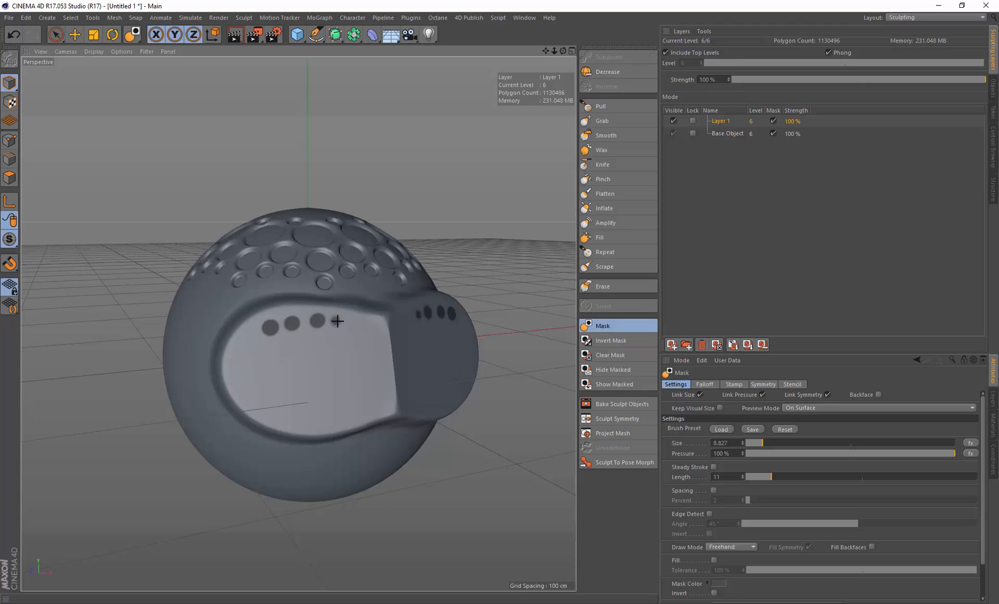
key("ctrl+z")
key("ctrl+z")
key("ctrl+z")
key("ctrl+z")
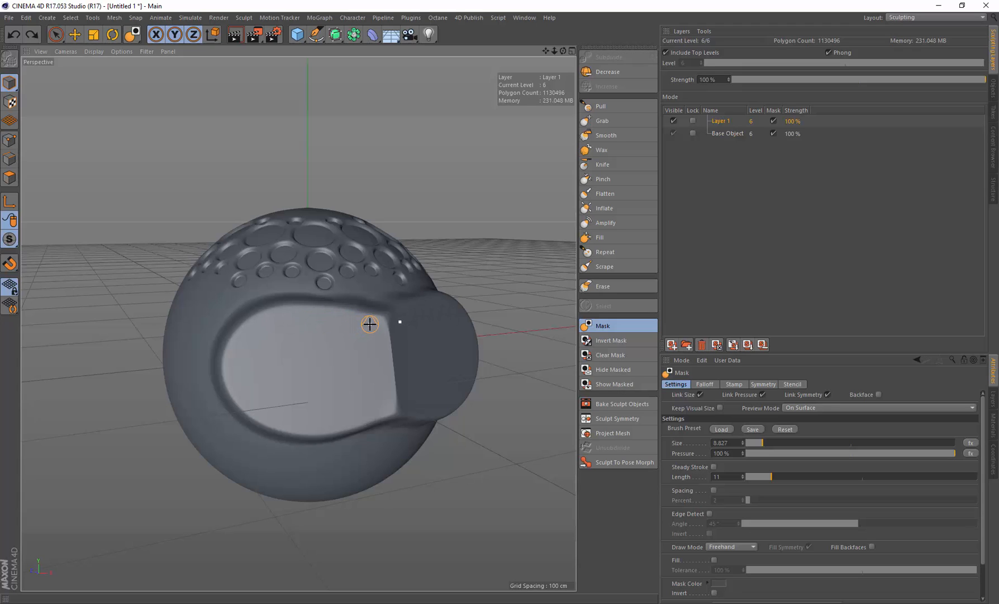
middle_click_drag(369, 324, 370, 324)
left_click(373, 322)
key("ctrl+z")
Try a mask dot at 1000% pressure, undo it and set the pressure back to 100%.
left_click_drag(738, 452, 689, 456)
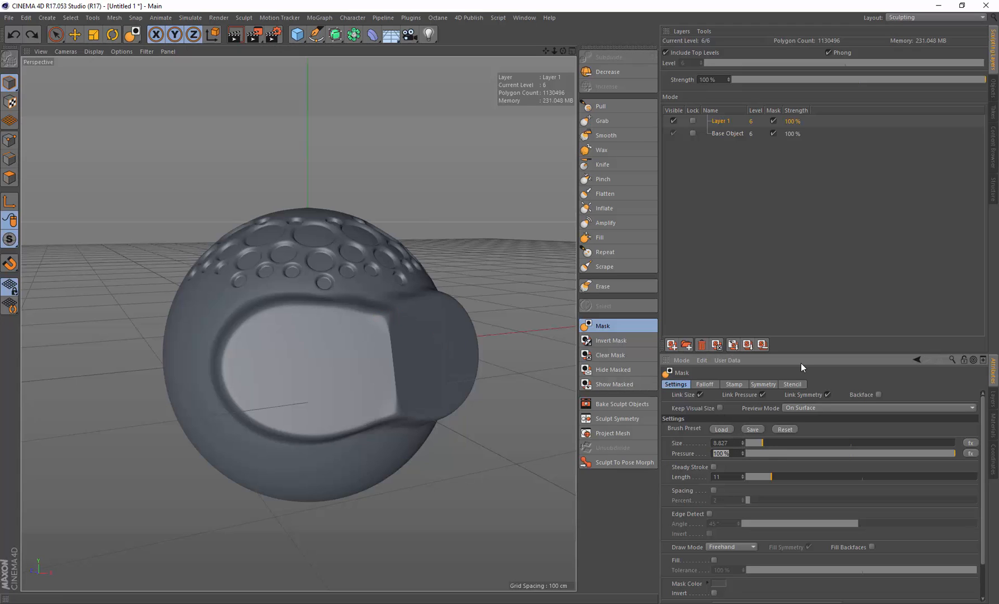
type("1000")
left_click(369, 330)
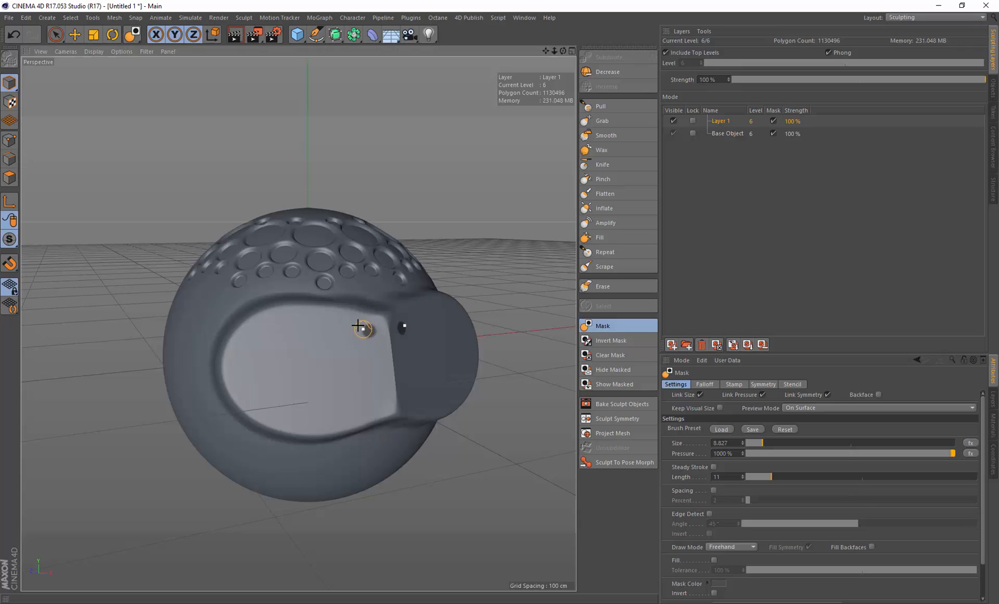
key("ctrl+z")
left_click_drag(768, 453, 959, 443)
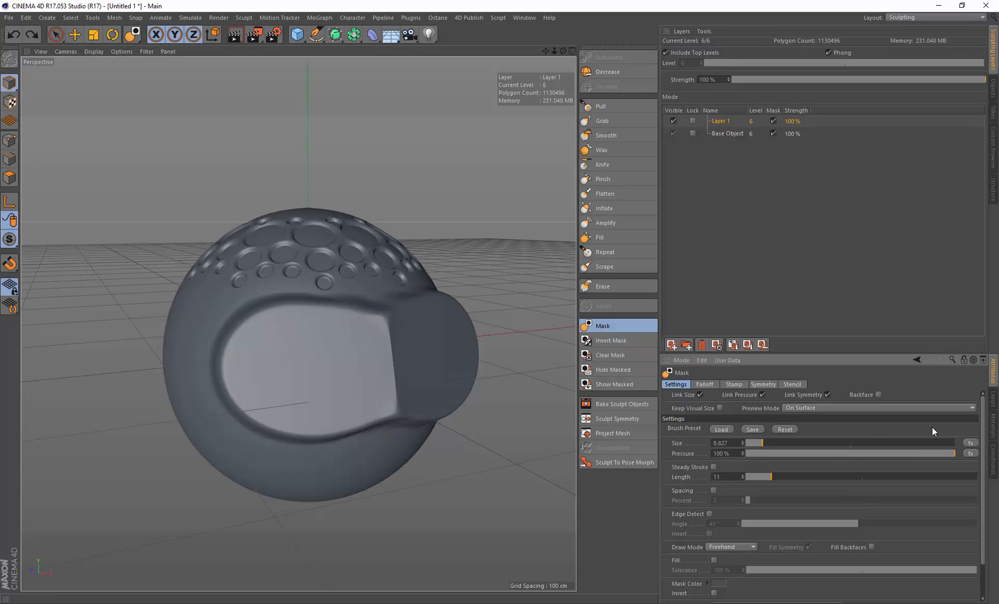
Test a mask dot with the falloff curve's end raised to about 0.8, undo the dot and lower the curve's end to 0.
left_click(703, 385)
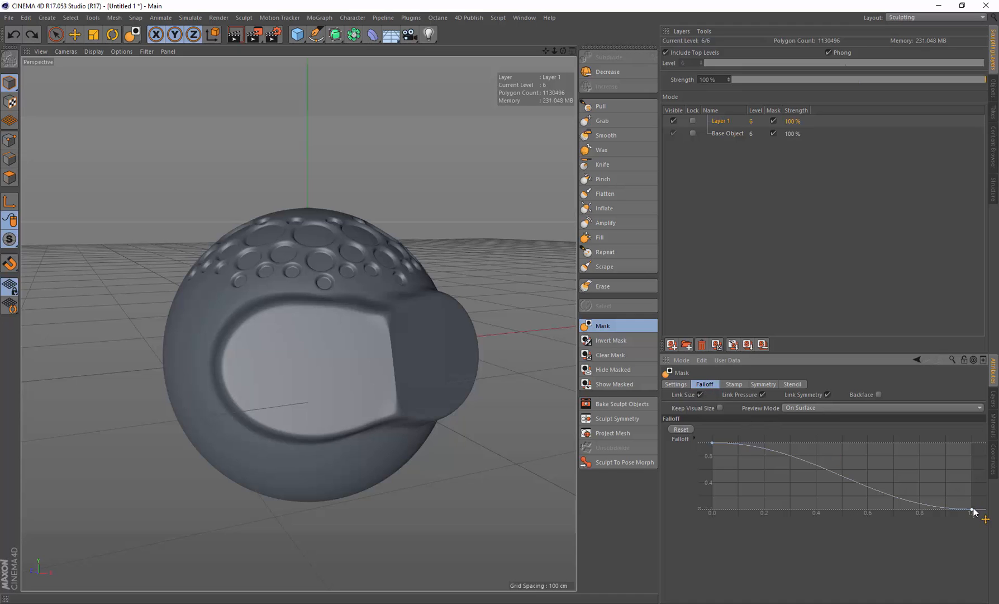
left_click_drag(973, 511, 984, 458)
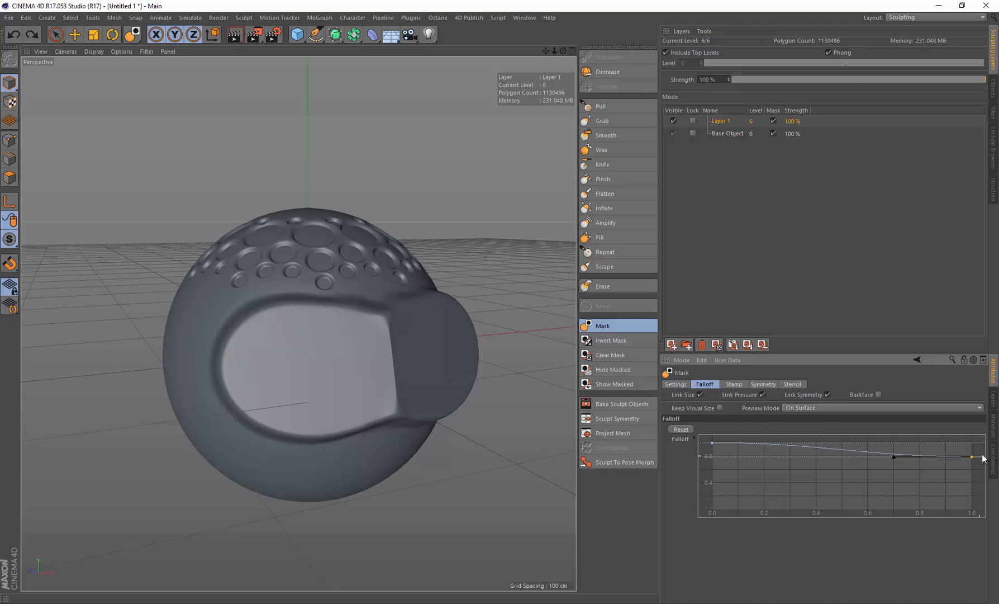
left_click(365, 323)
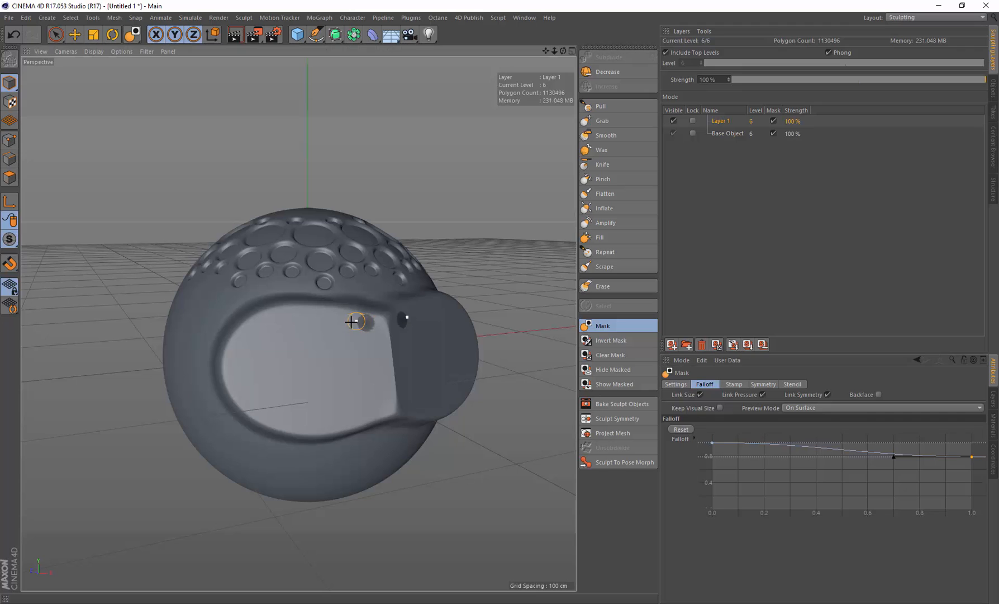
key("ctrl+z")
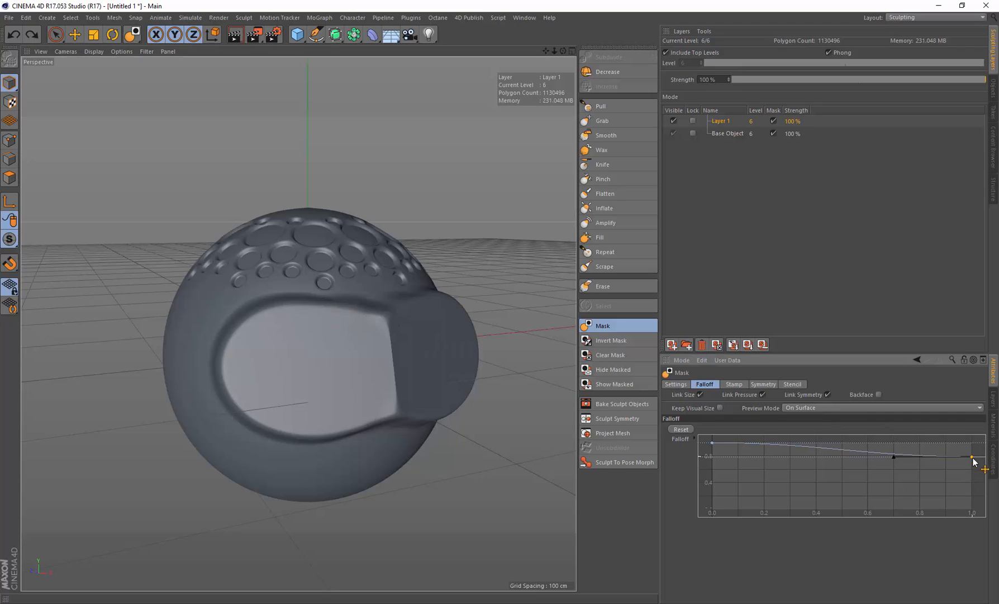
left_click_drag(973, 457, 983, 515)
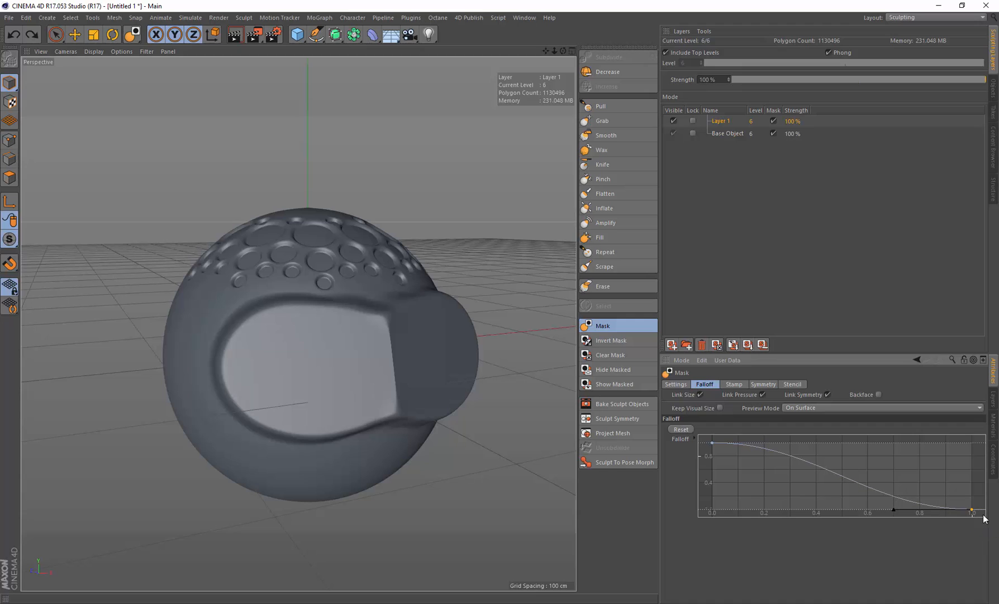
Set the Mask brush pressure to 500% and its size to 5.381.
left_click(731, 384)
left_click(677, 385)
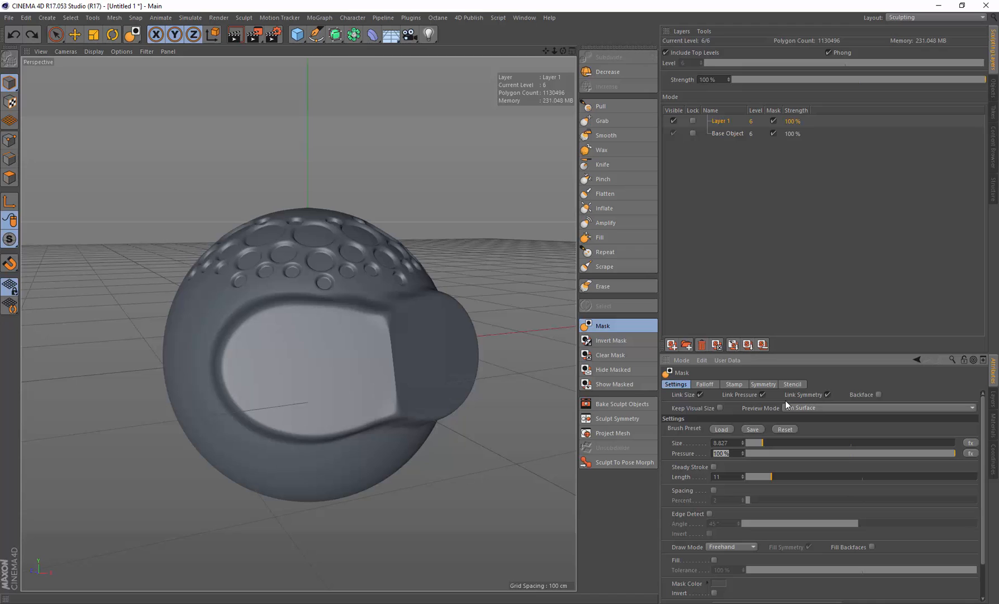
type("500")
key("Return")
scroll(356, 322, "up", 5)
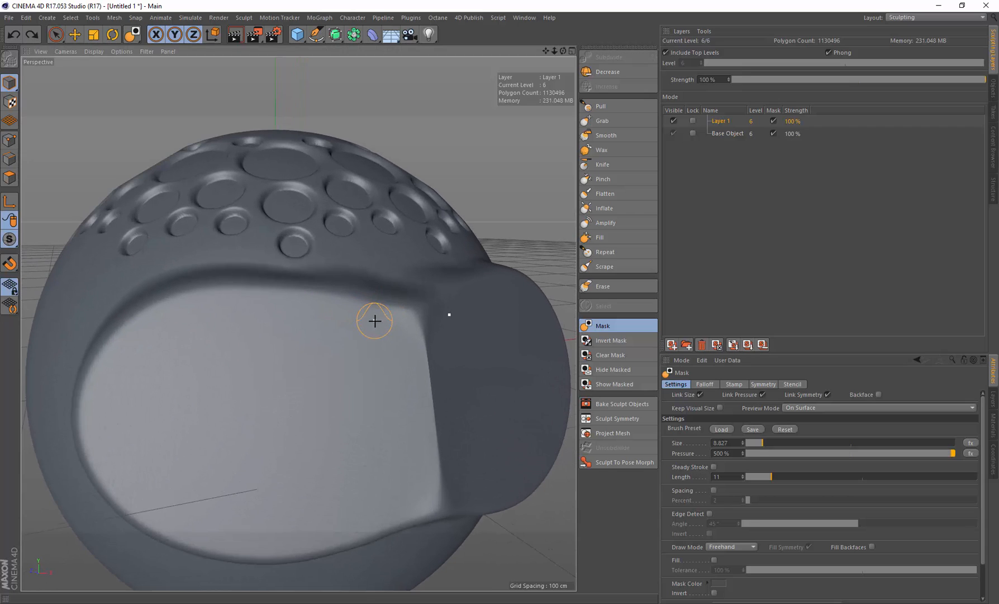
middle_click_drag(368, 323, 359, 323)
Mask a ring of closely spaced, mirrored dots just inside the whole rim of the flattened area.
left_click_drag(368, 323, 365, 322)
left_click(336, 317)
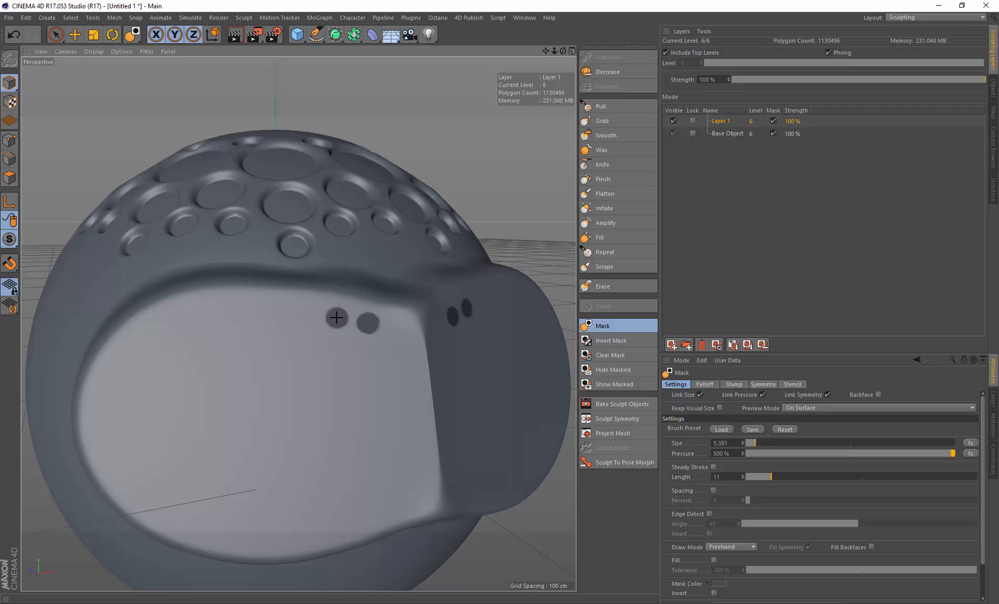
left_click(302, 307)
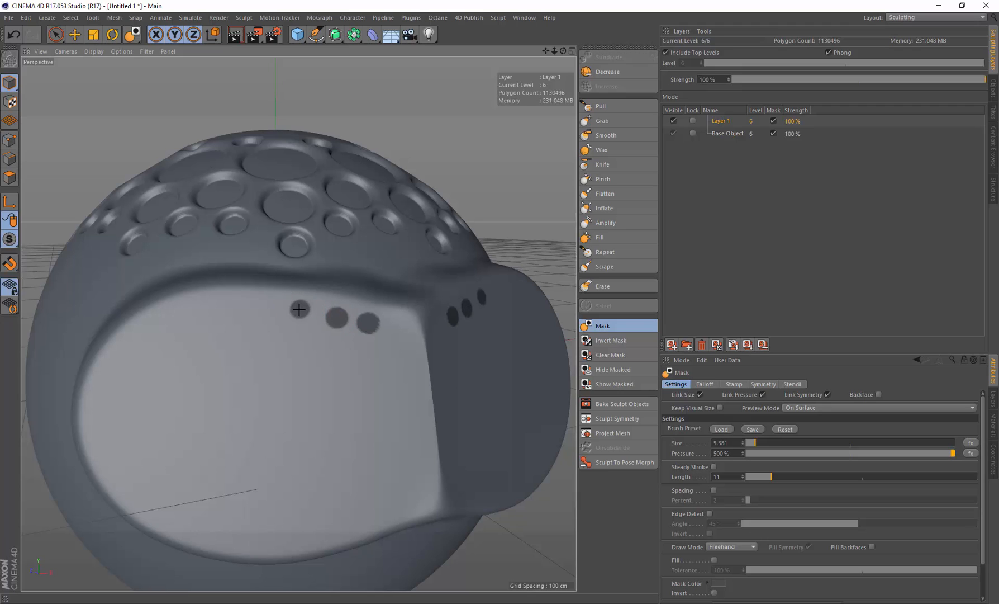
left_click(267, 303)
left_click(229, 304)
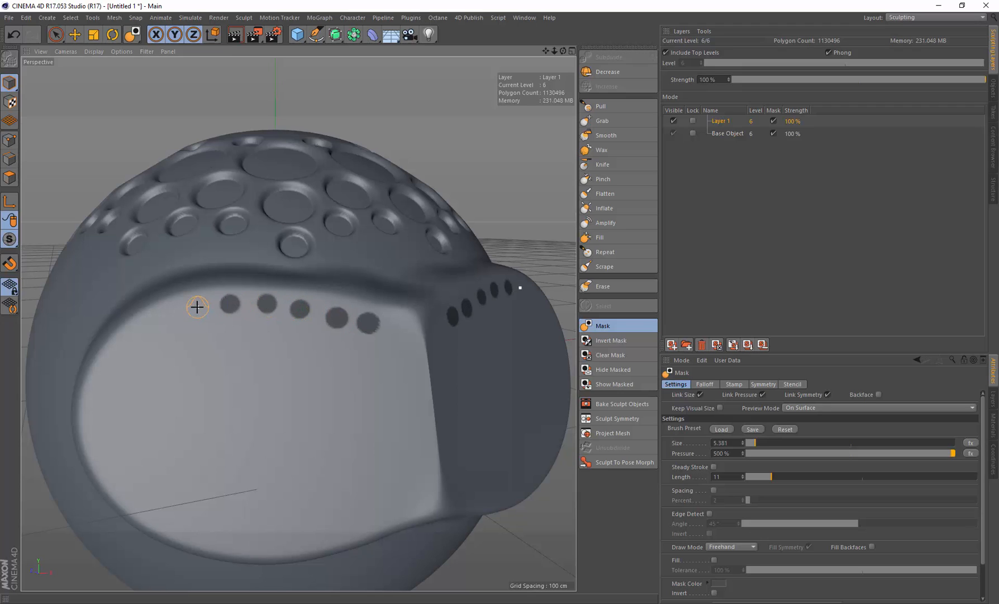
left_click(197, 307)
left_click(171, 314)
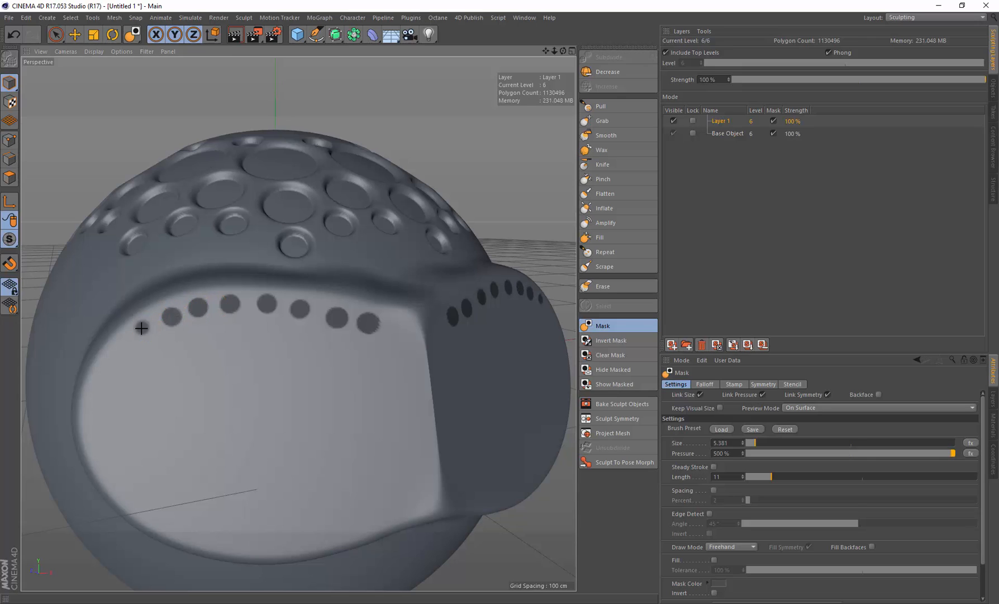
left_click(103, 378)
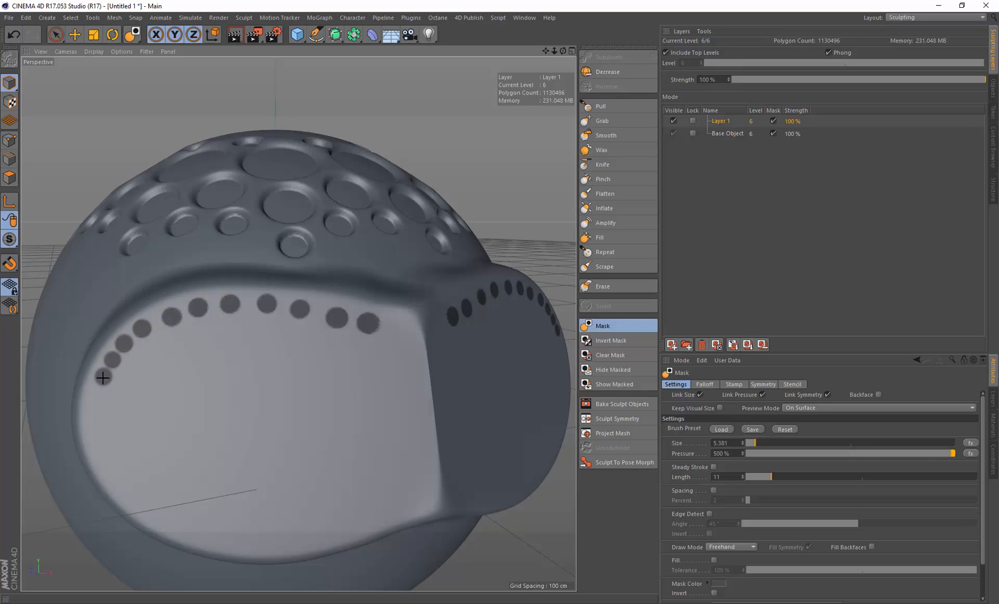
left_click(95, 422)
left_click(104, 467)
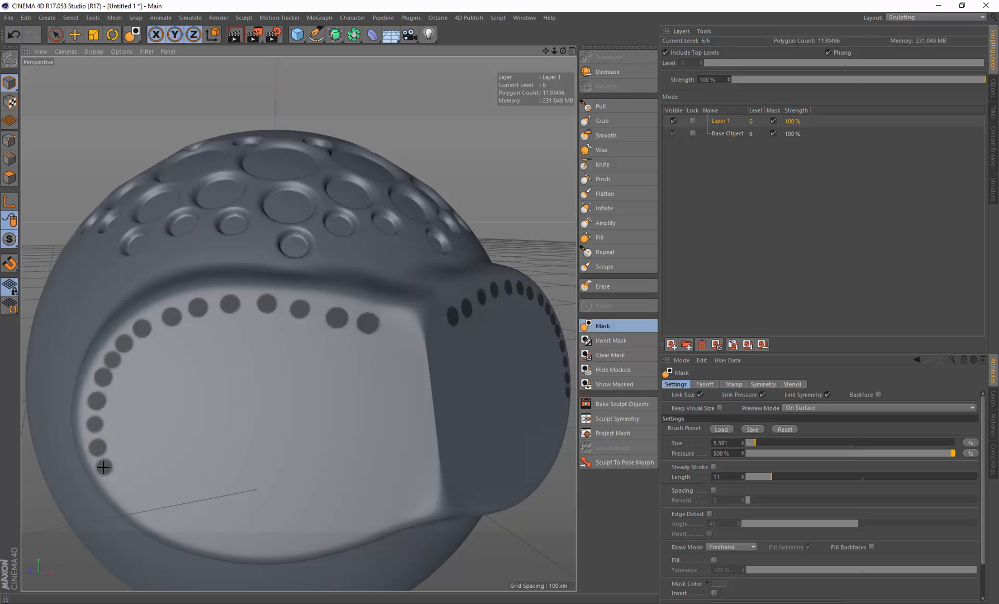
left_click(116, 485)
left_click(152, 512)
left_click(171, 524)
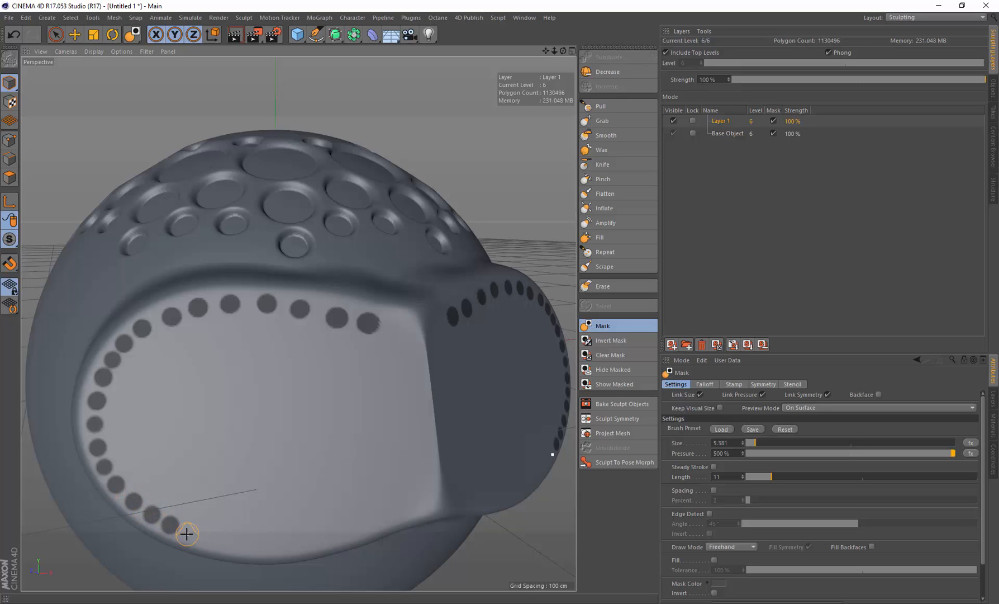
left_click(194, 536)
left_click(205, 540)
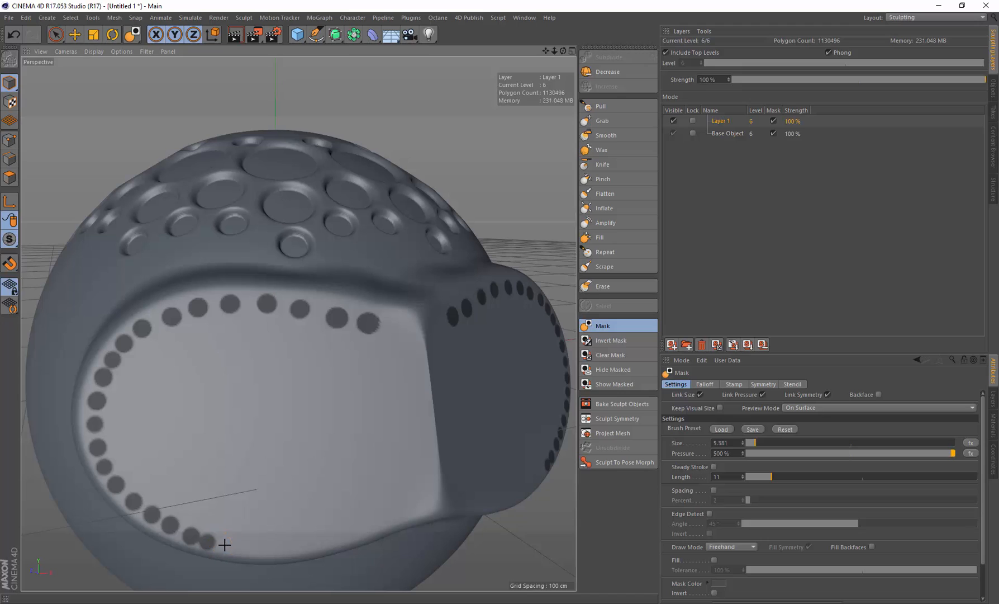
key("ctrl+z")
left_click(208, 543)
key("ctrl+z")
left_click(233, 546)
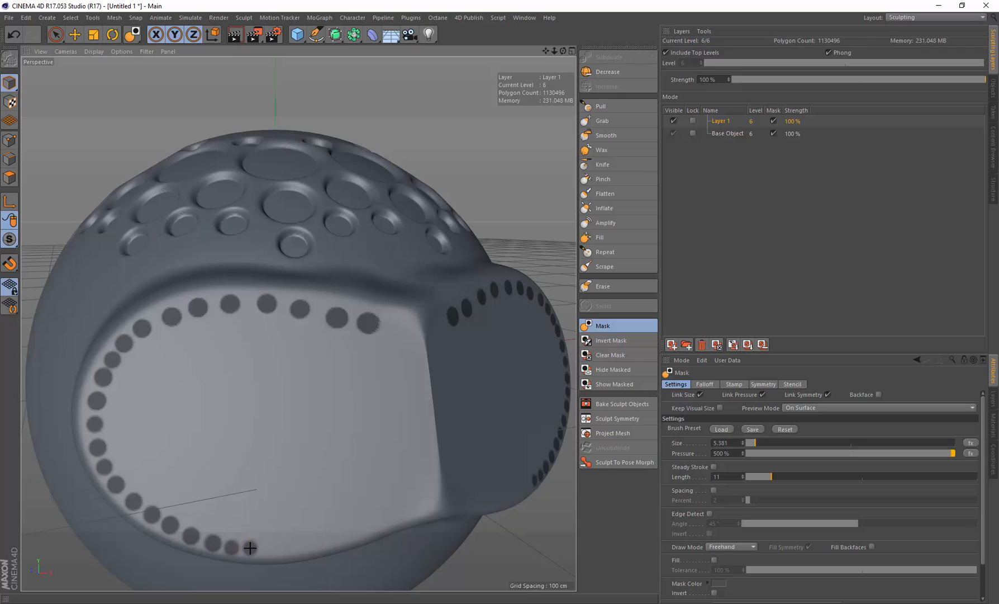
left_click(271, 545)
left_click(287, 544)
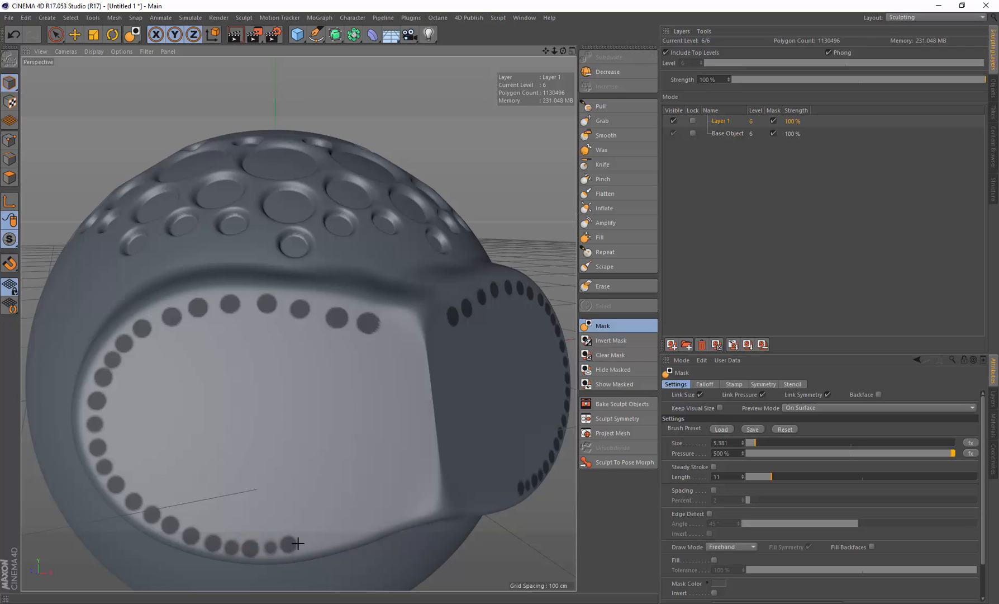
left_click(312, 543)
left_click(333, 537)
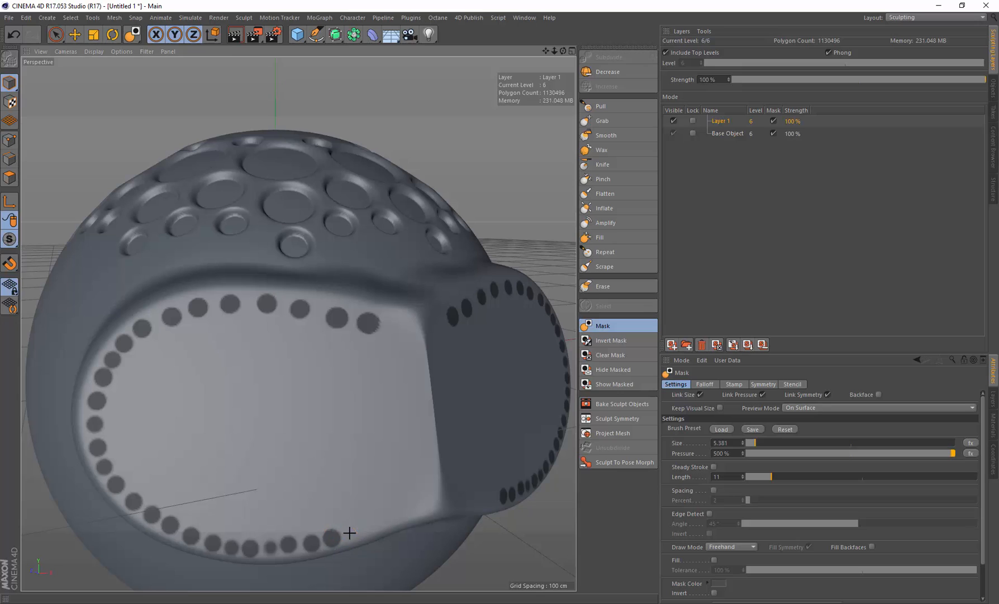
left_click(350, 532)
left_click(375, 524)
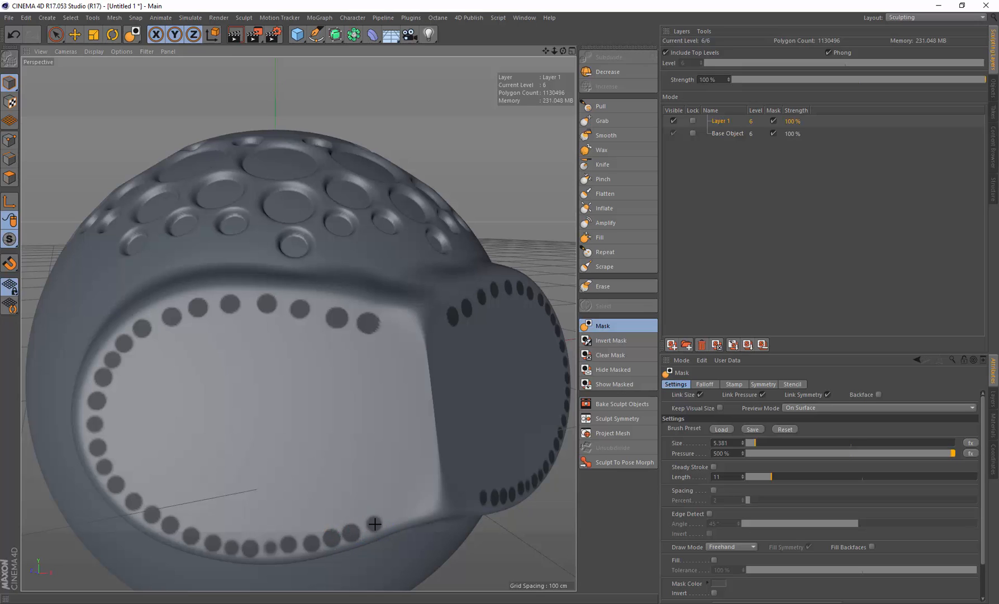
left_click(408, 513)
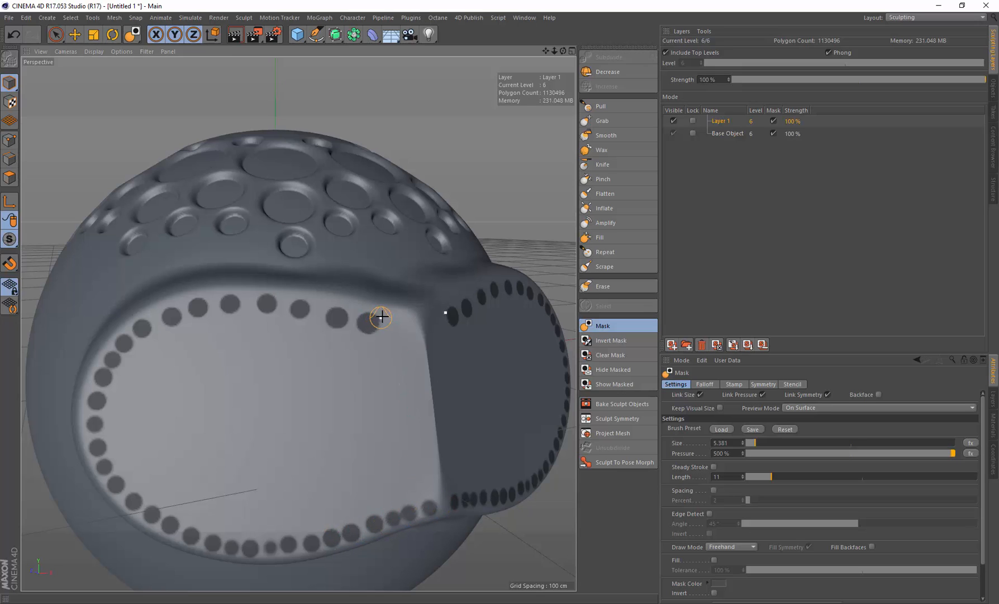
left_click(402, 326)
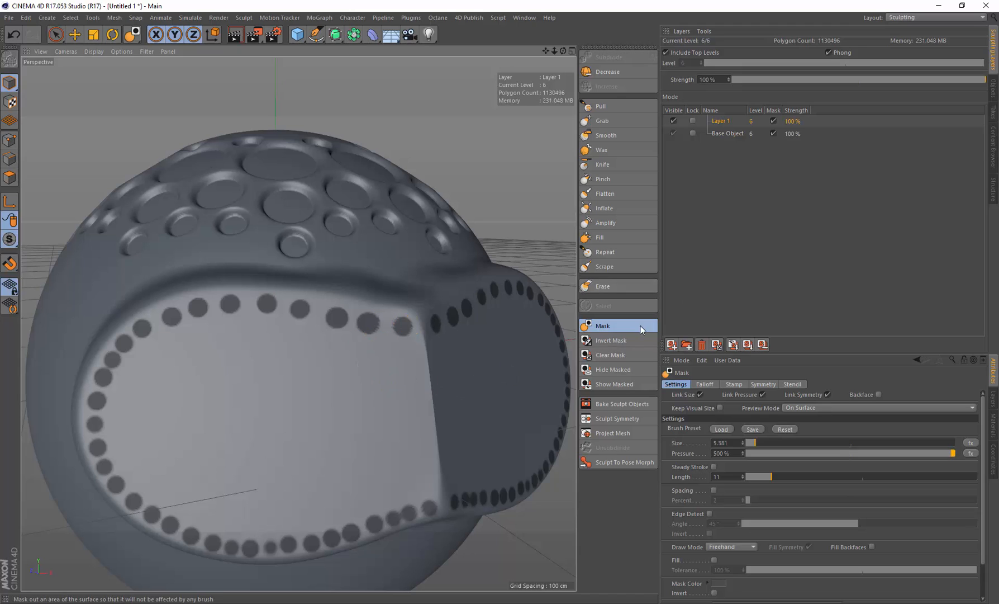
Invert the mask and inflate the unmasked dots around the rim with an Interactive Flood of 0.1.
left_click(612, 340)
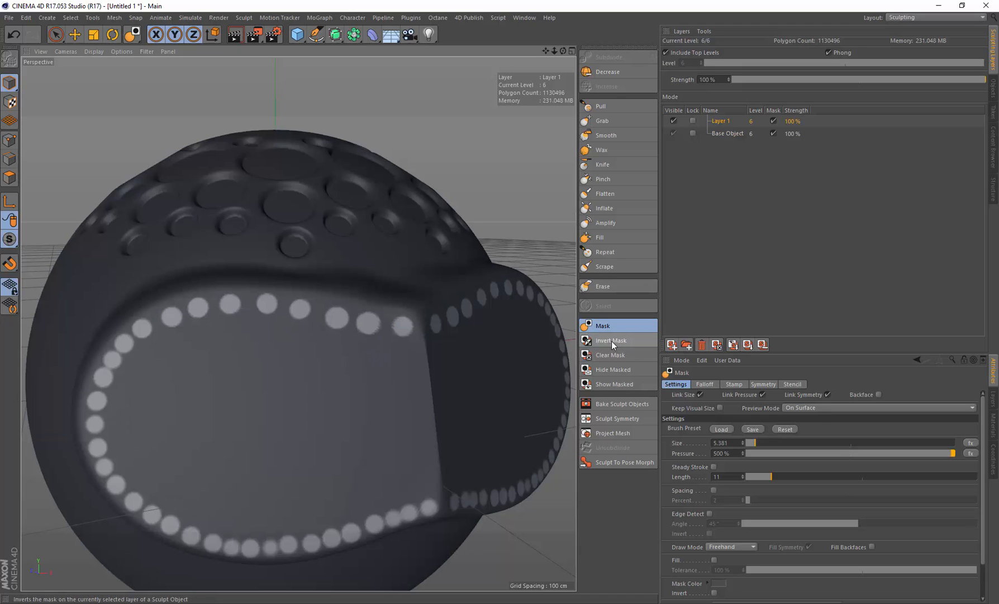
left_click(617, 209)
left_click_drag(891, 575, 885, 577)
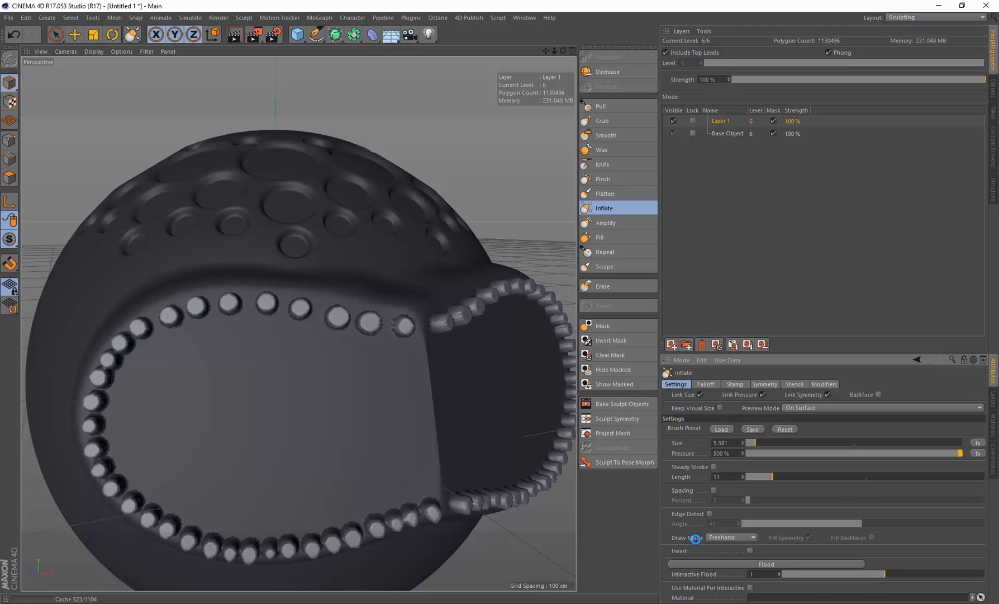
key("ctrl+z")
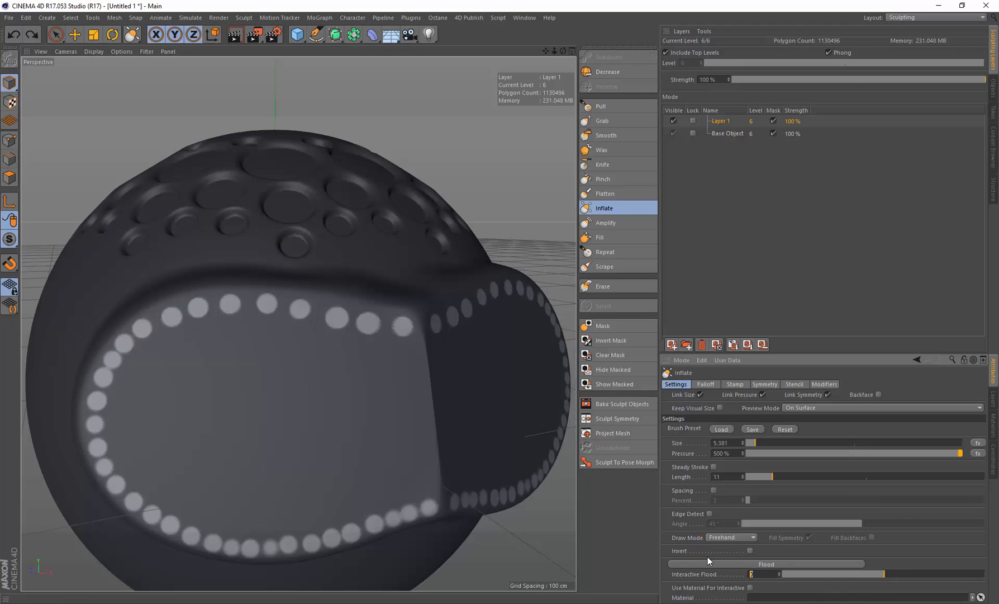
type("0.1")
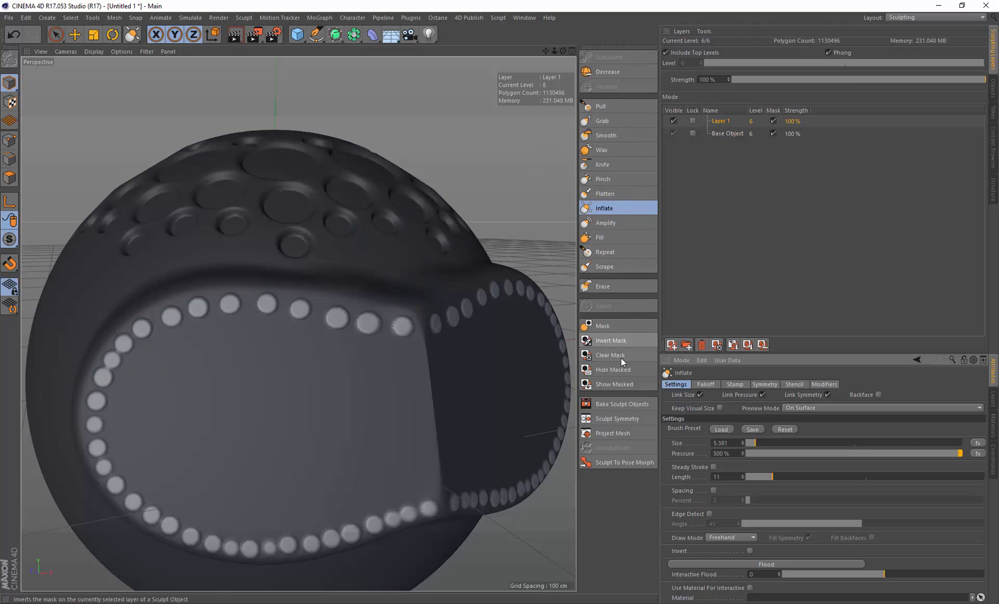
Add a new sculpt layer above Layer 1.
left_click(672, 344)
left_click_drag(411, 325, 397, 304, "alt")
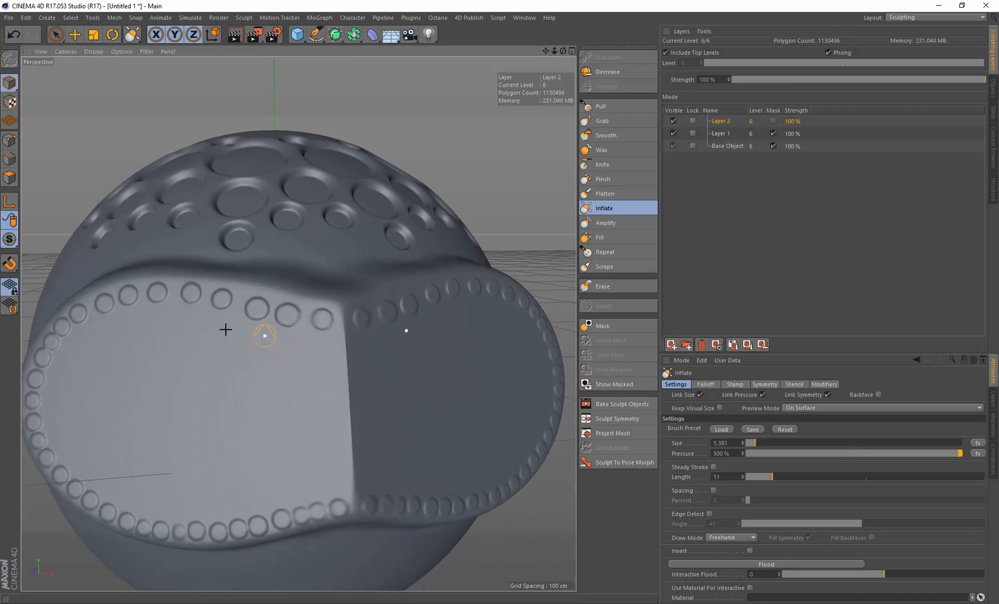
mouse_move(330, 329)
left_mouse_down("alt")
mouse_move(370, 330)
mouse_move(375, 295)
left_mouse_up("alt")
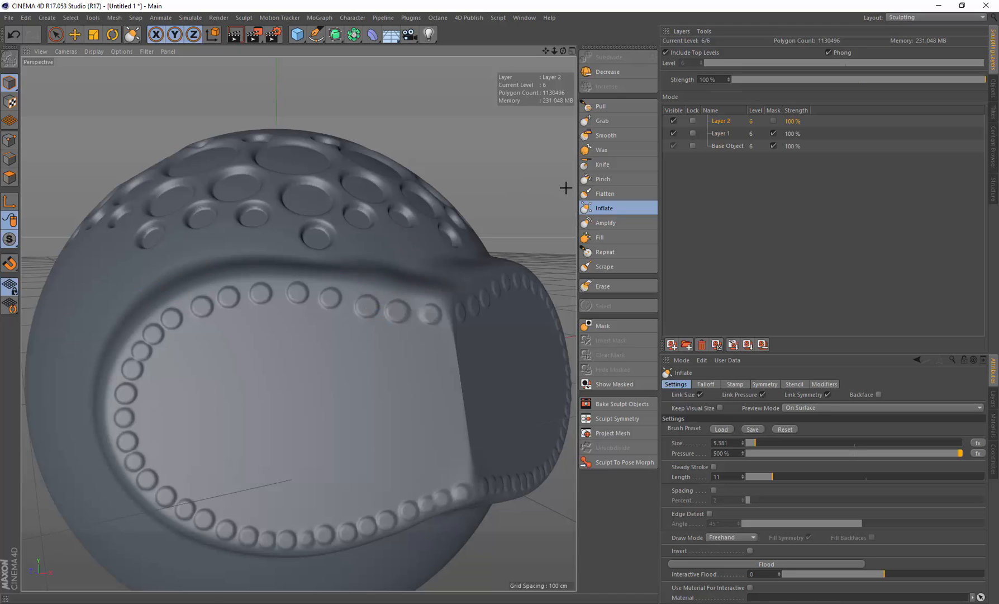
Switch to the Knife brush with Steady Stroke at length 45, test a stroke along the upper rim and undo it.
left_click(607, 166)
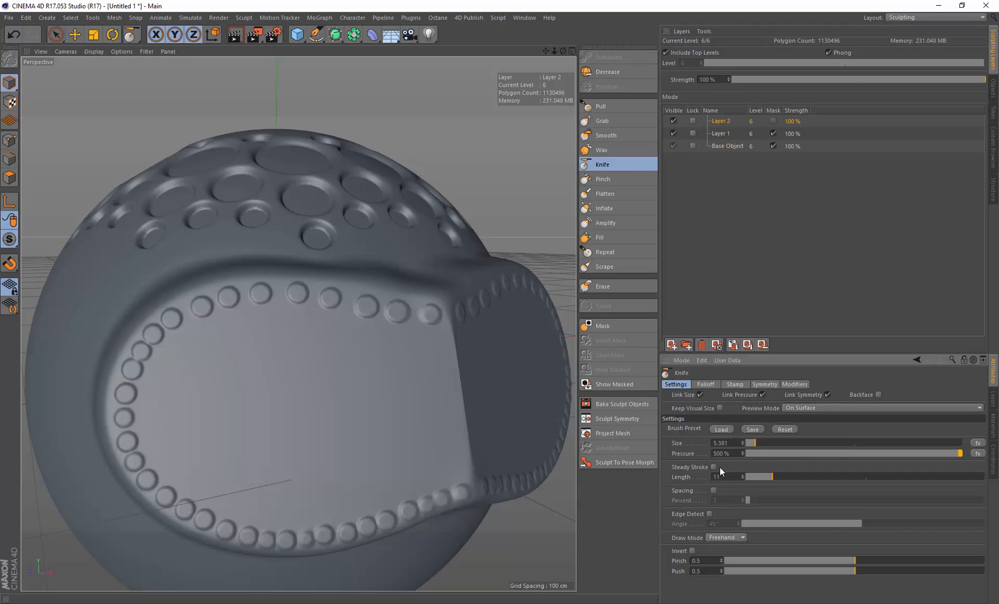
left_click(855, 477)
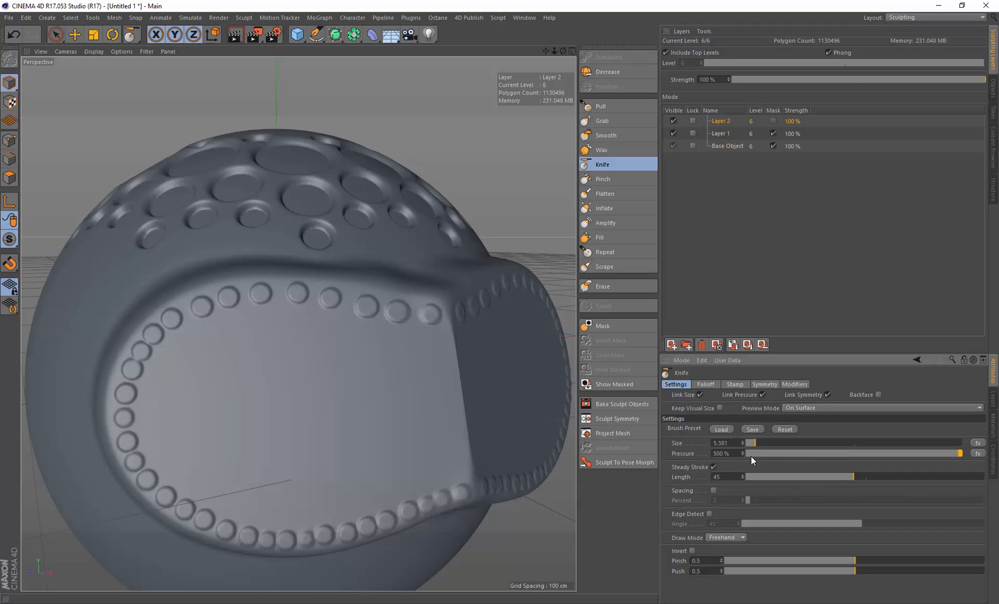
left_click_drag(439, 294, 375, 286)
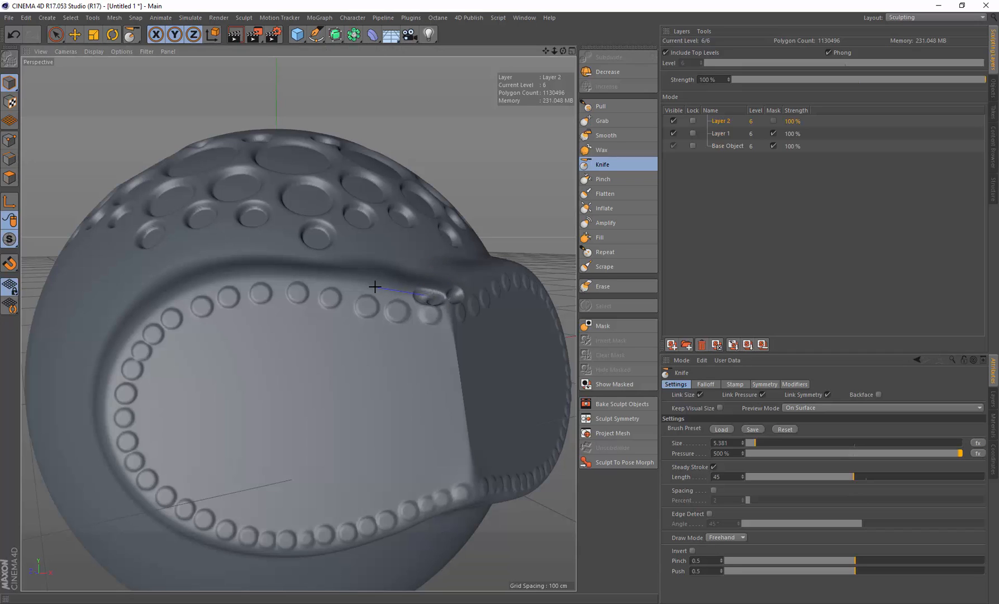
key("ctrl+z")
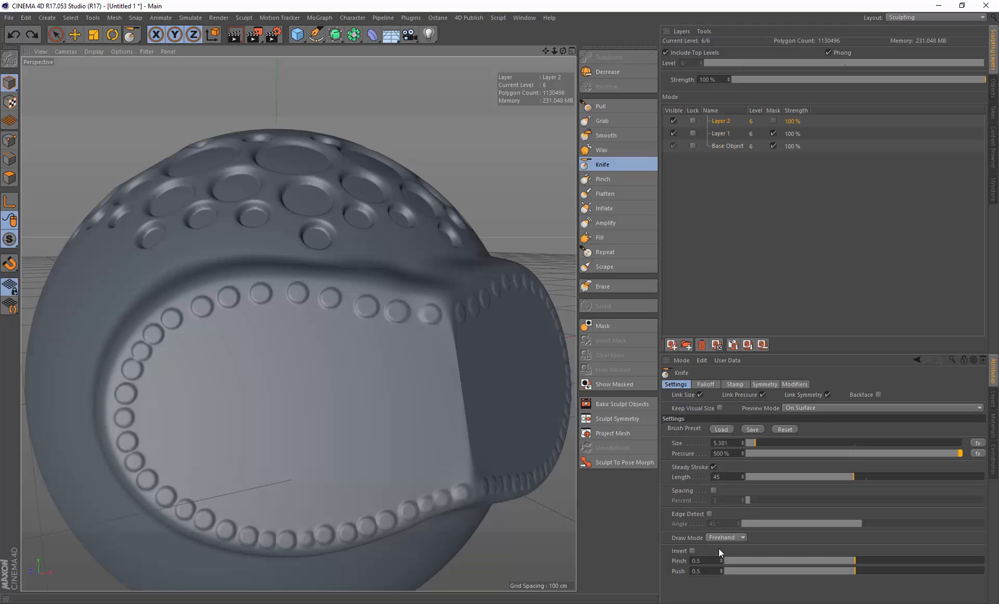
Invert the Knife brush, set size 11.273 and pressure 100%, and undo the test strokes on the upper rim.
left_click(692, 550)
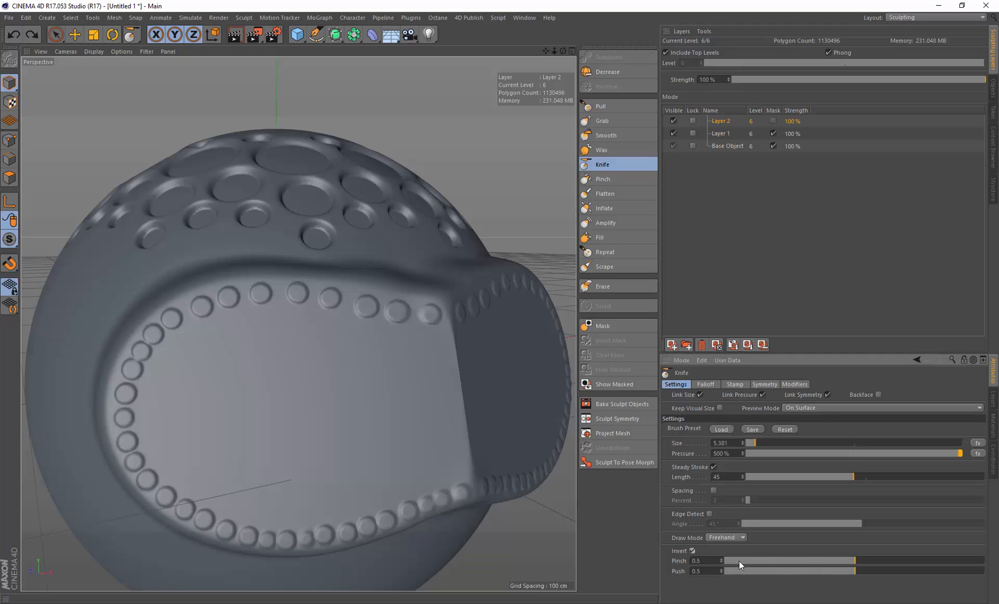
middle_click_drag(407, 292, 420, 292)
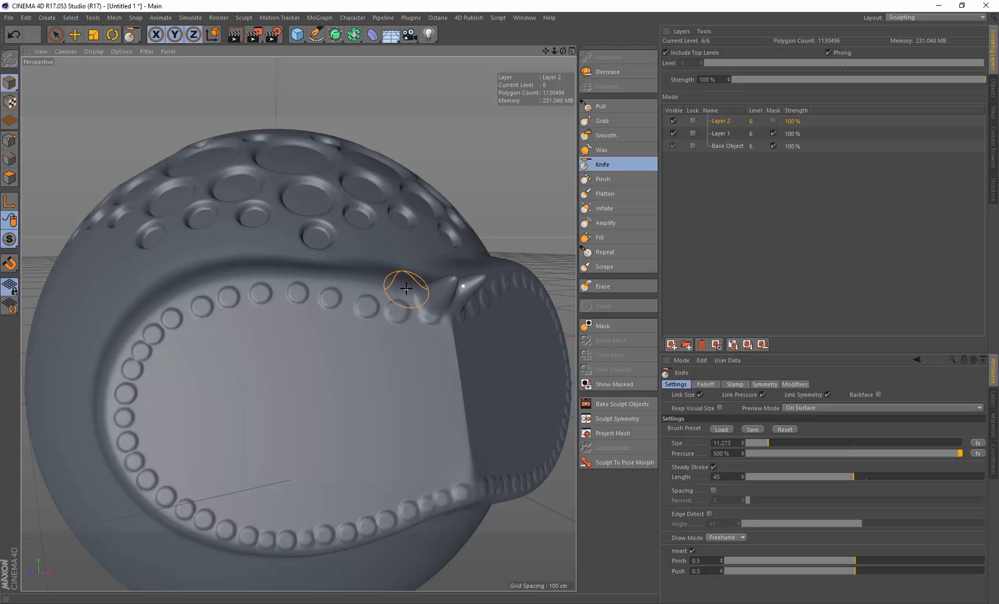
left_click_drag(775, 450, 967, 448)
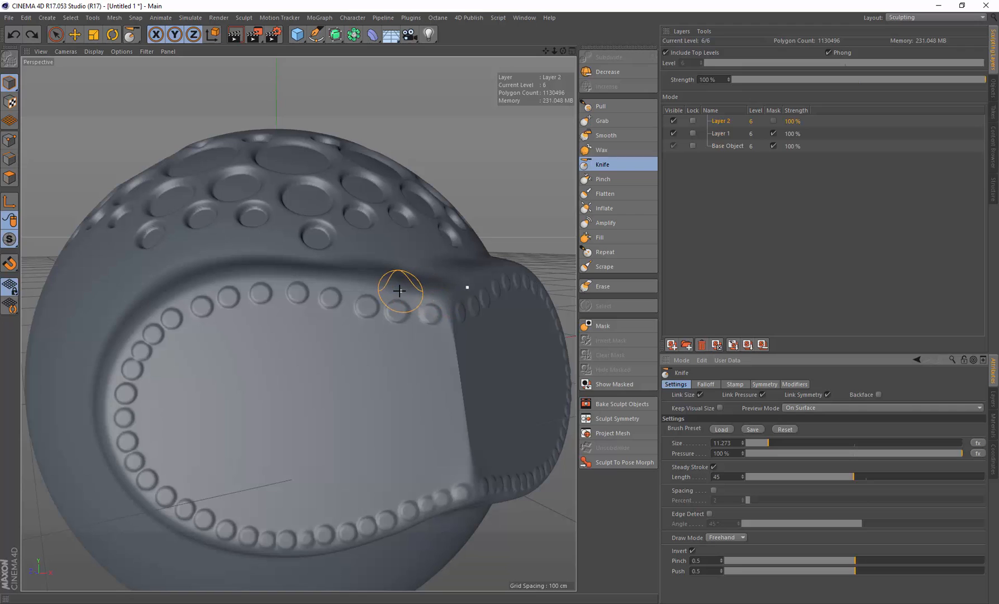
mouse_move(390, 283)
left_mouse_down()
mouse_move(336, 278)
mouse_move(346, 285)
left_mouse_up()
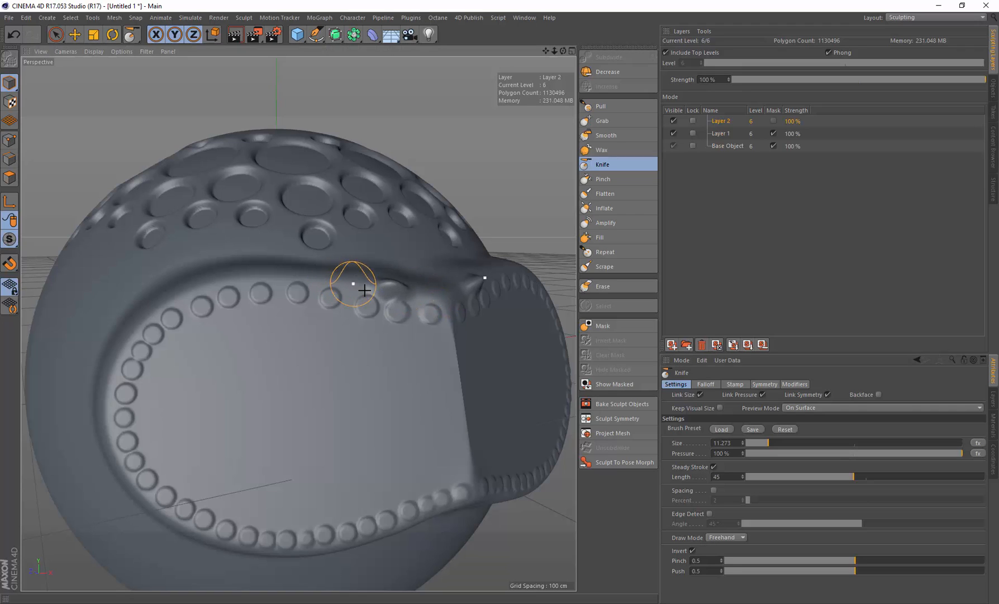
key("ctrl+z")
Set the Knife pressure to 32.5%, disable Steady Stroke, and undo the test ridges along the upper rim.
left_click(814, 453)
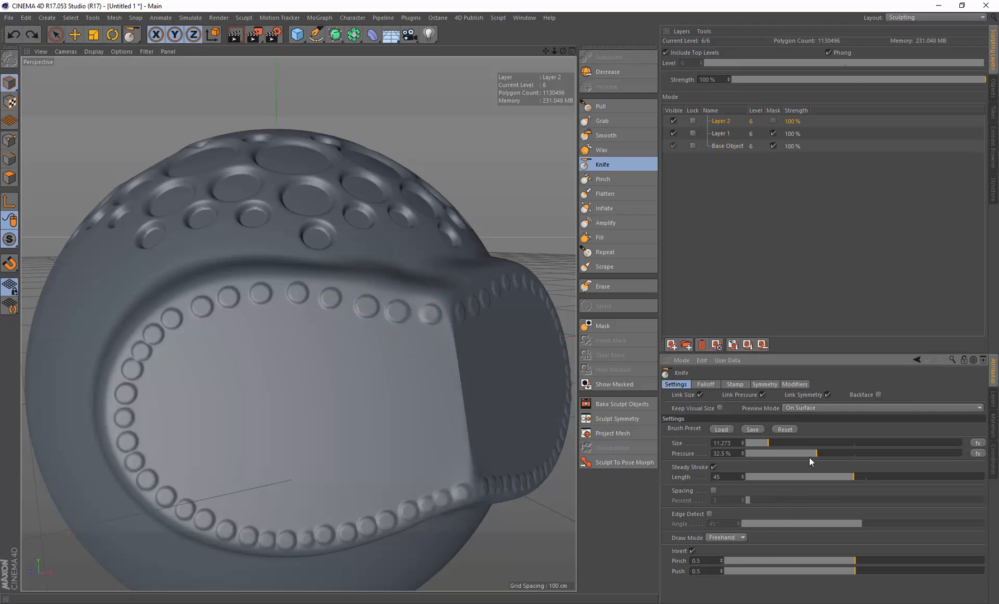
key("ctrl+z")
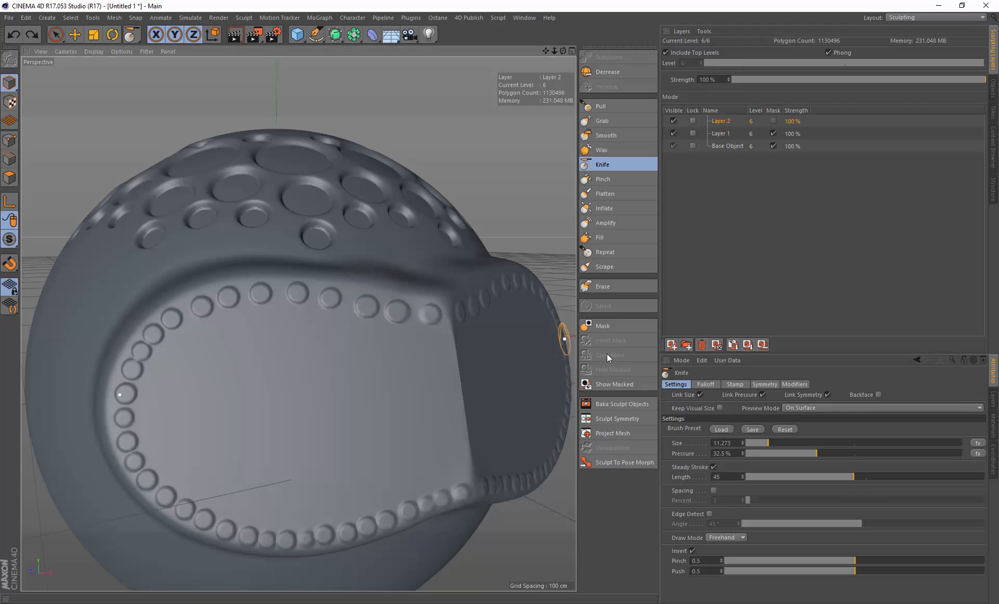
left_click(714, 467)
left_click_drag(403, 289, 343, 283)
key("ctrl+z")
left_click_drag(433, 287, 278, 269)
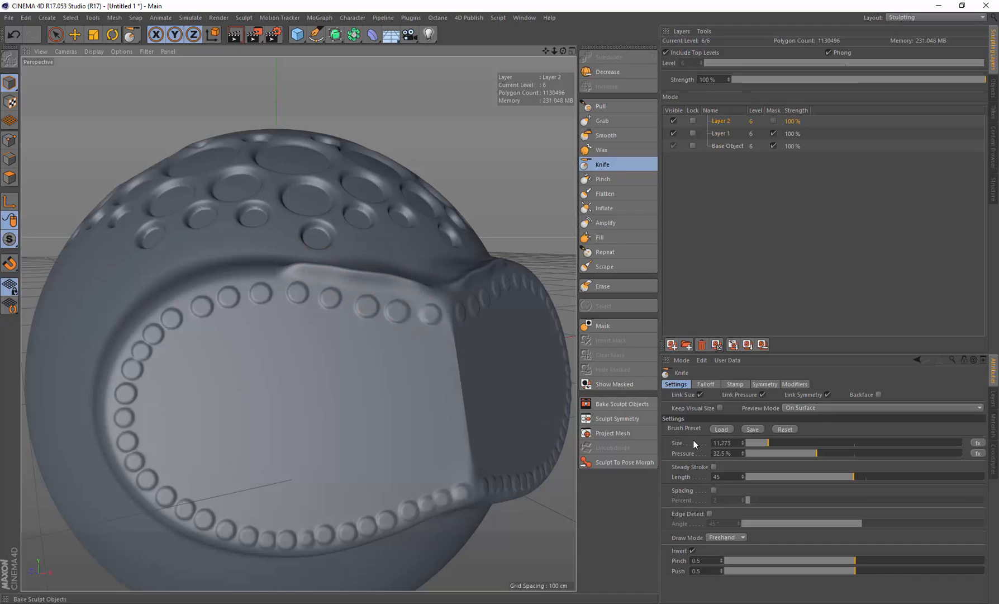
key("ctrl+z")
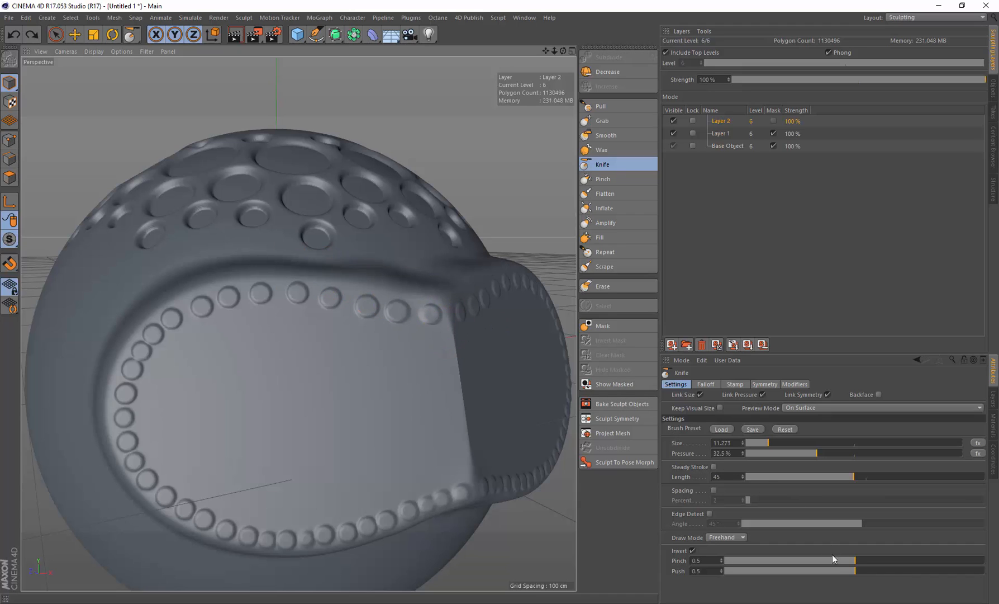
Set the Knife's Pinch to 0.86 and Push to 0.24, undoing the test stroke made after each change.
left_click_drag(868, 561, 949, 559)
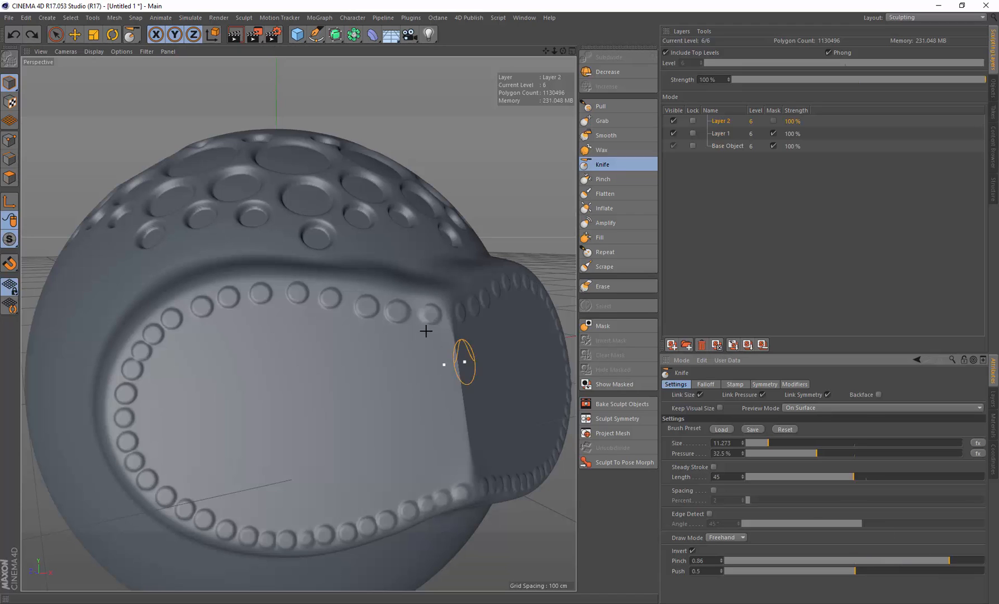
left_click_drag(412, 288, 366, 282)
key("ctrl+z")
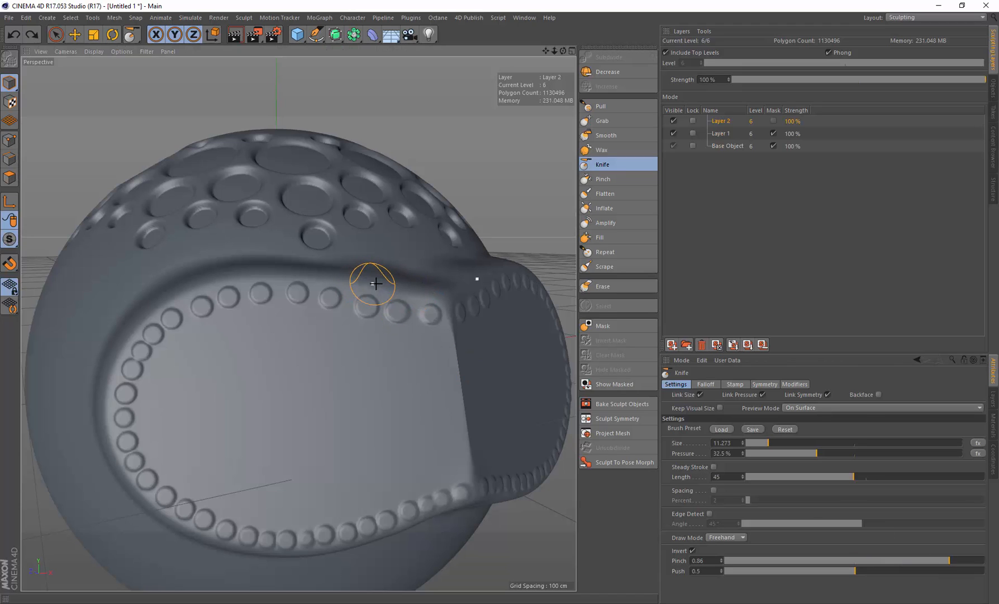
left_click(789, 570)
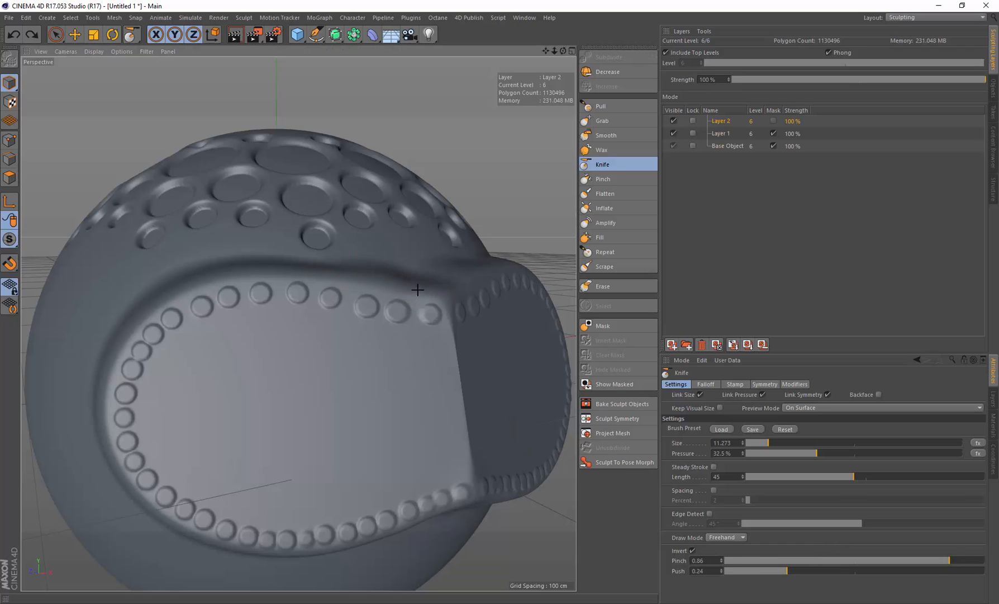
left_click_drag(418, 290, 361, 281)
key("ctrl+z")
Enable Steady Stroke with length 15, test a long Knife ridge outside the rim dots and undo it.
left_click_drag(450, 335, 473, 356, "alt")
left_click(714, 466)
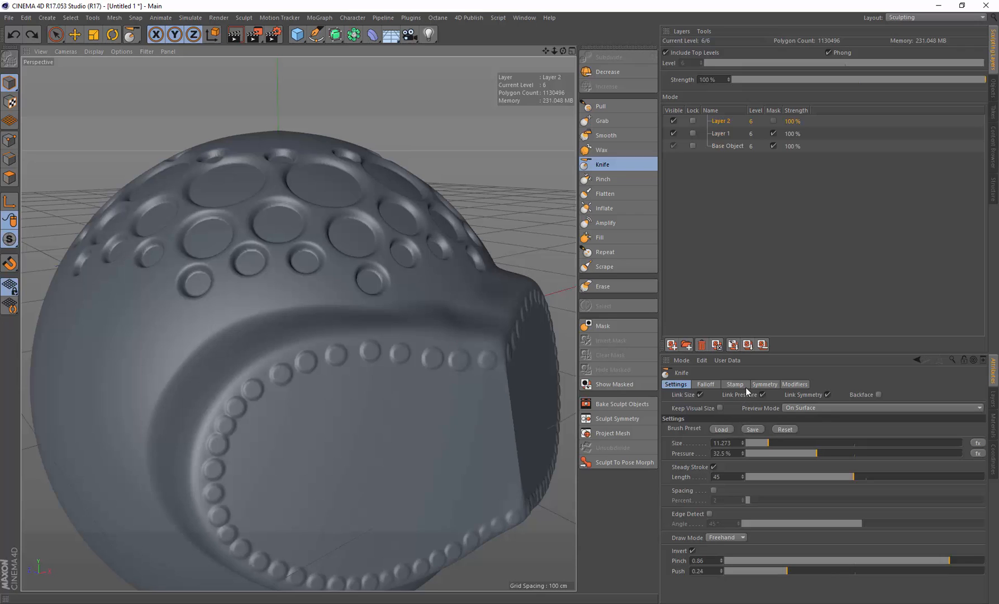
left_click(782, 476)
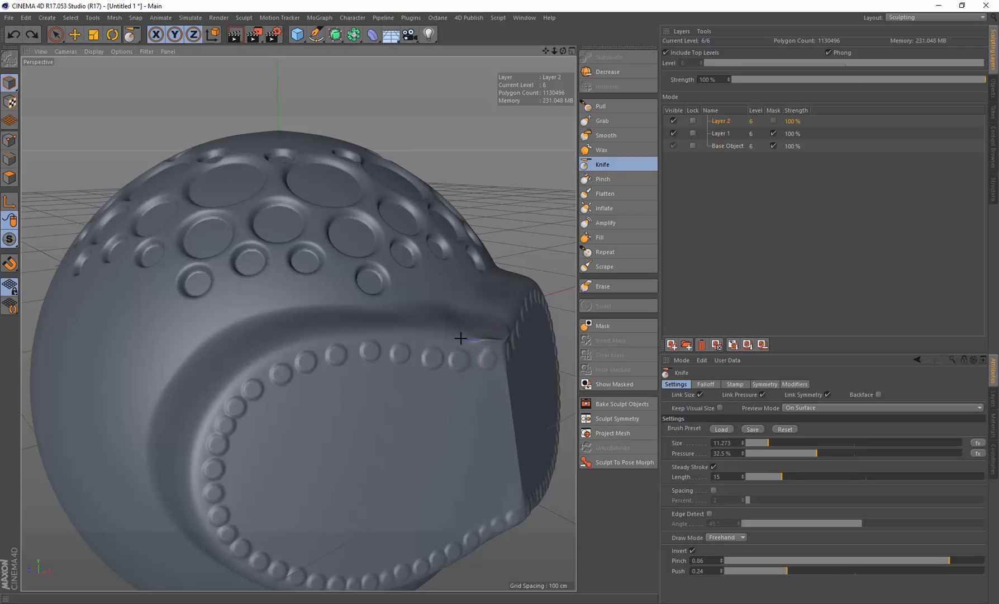
mouse_move(378, 333)
left_mouse_down()
mouse_move(259, 357)
mouse_move(216, 394)
mouse_move(193, 463)
mouse_move(197, 502)
left_mouse_up()
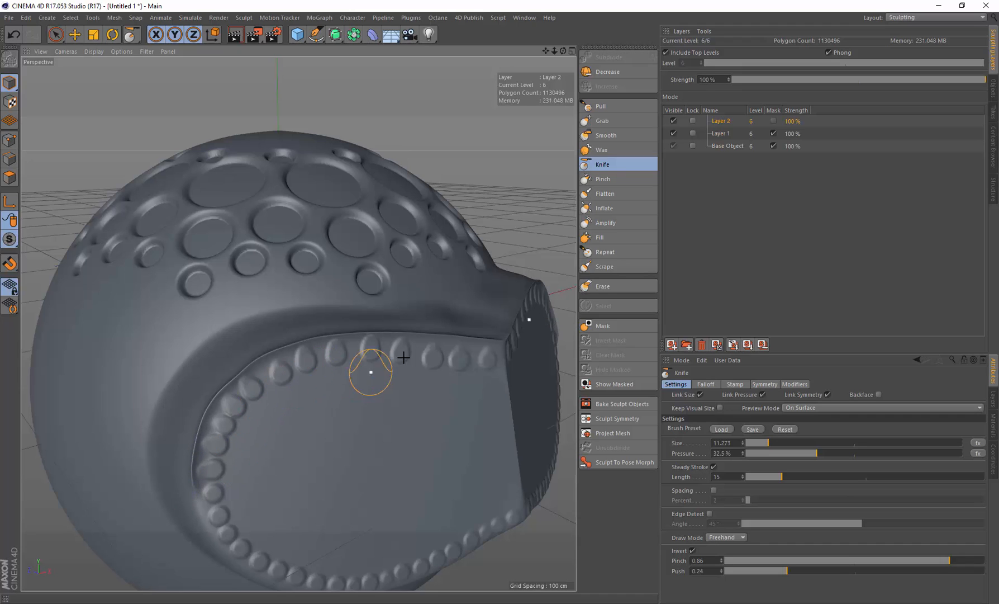
key("ctrl+z")
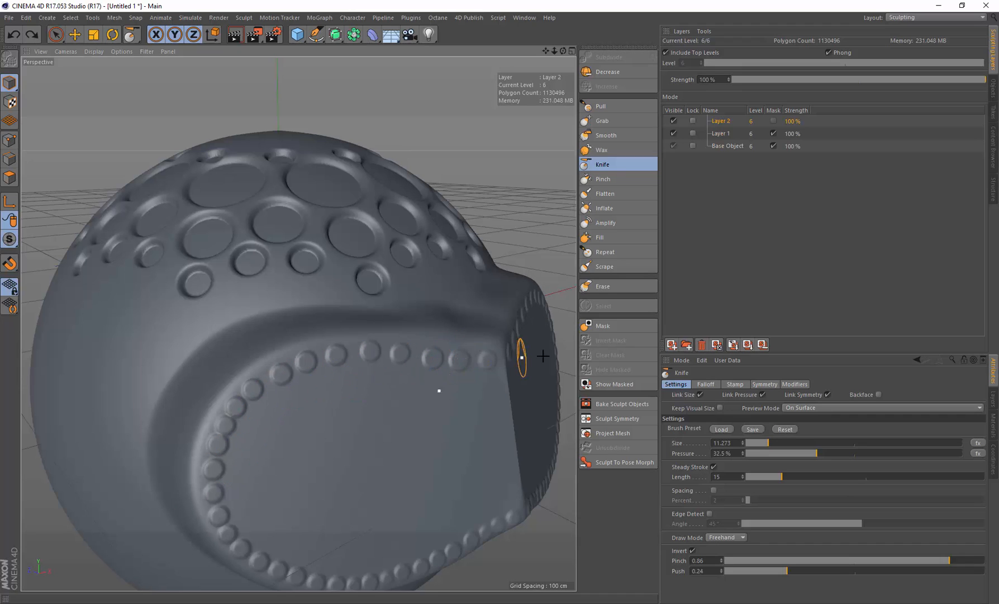
Copy the mask of Layer 1 onto Layer 2 and invert it so that only the rim dots are protected.
mouse_move(543, 336)
left_mouse_down("alt")
mouse_move(507, 341)
mouse_move(504, 330)
left_mouse_up("alt")
left_click(721, 133)
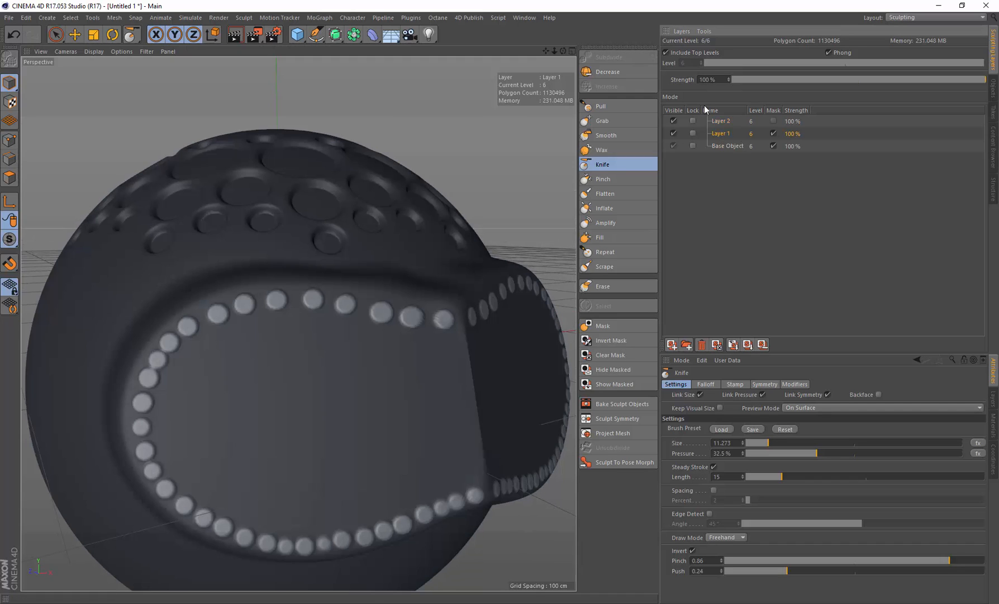
right_click(720, 136)
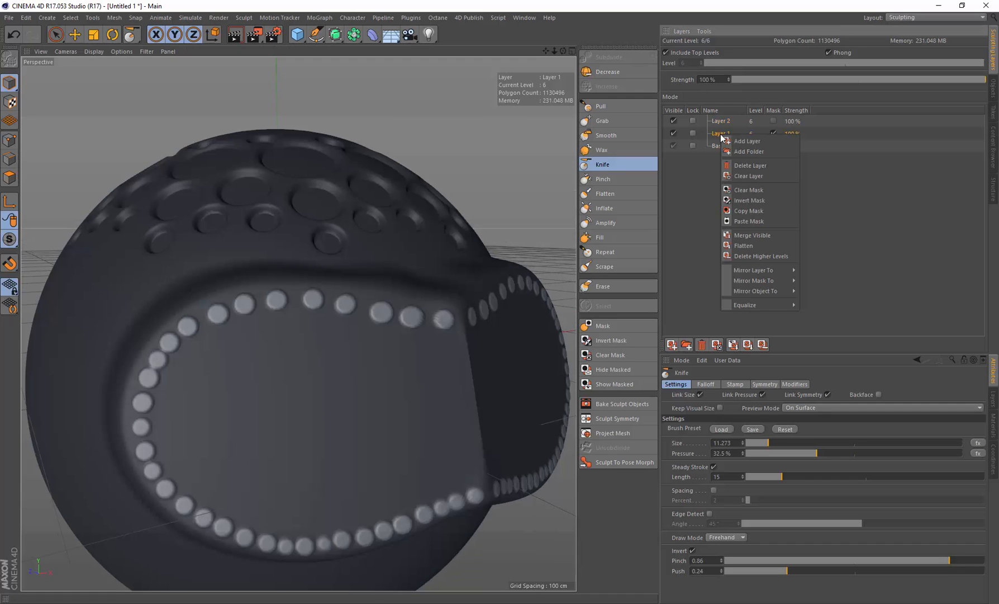
left_click(765, 211)
left_click(724, 122)
right_click(725, 123)
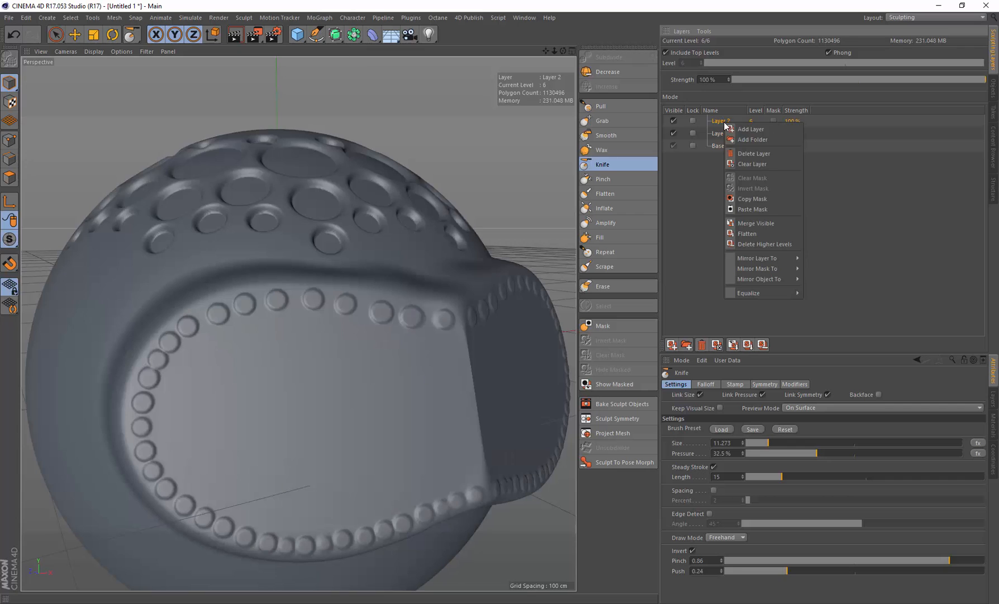
left_click(765, 207)
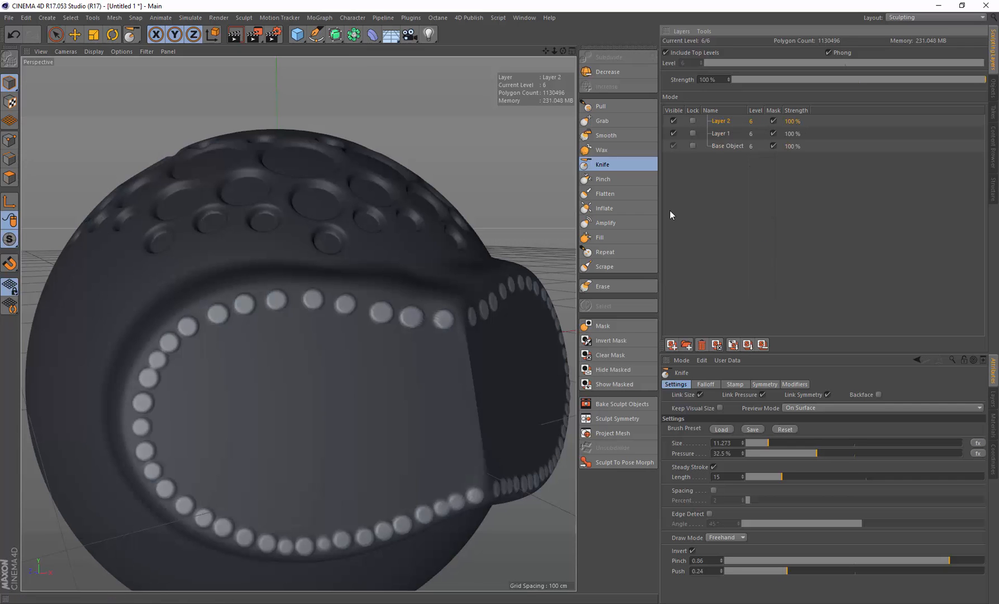
left_click(610, 340)
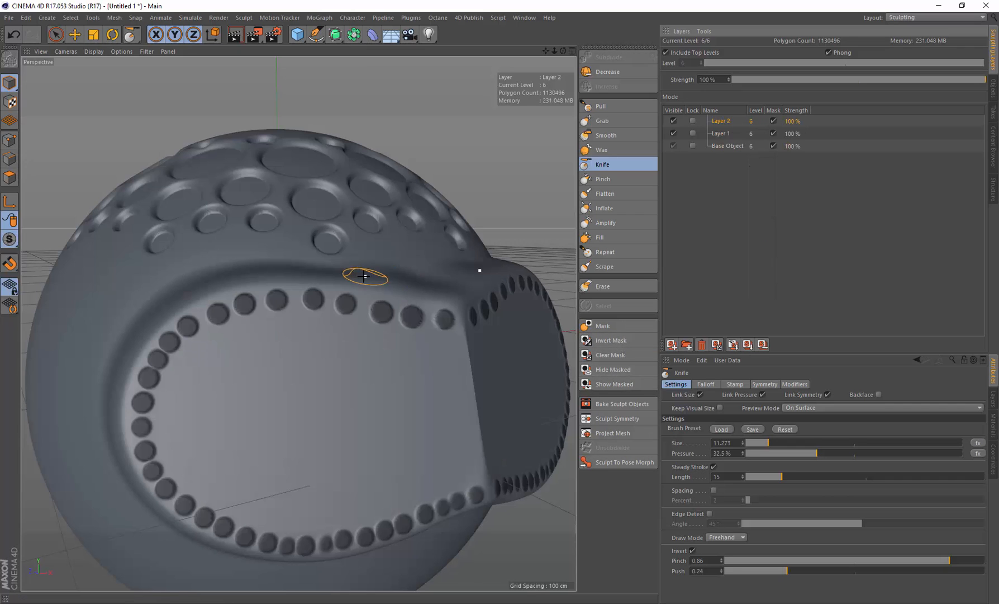
Raise a continuous, mirrored Knife ridge just outside the dots around the whole rim of the flattened area.
left_click_drag(345, 286, 404, 294, "alt")
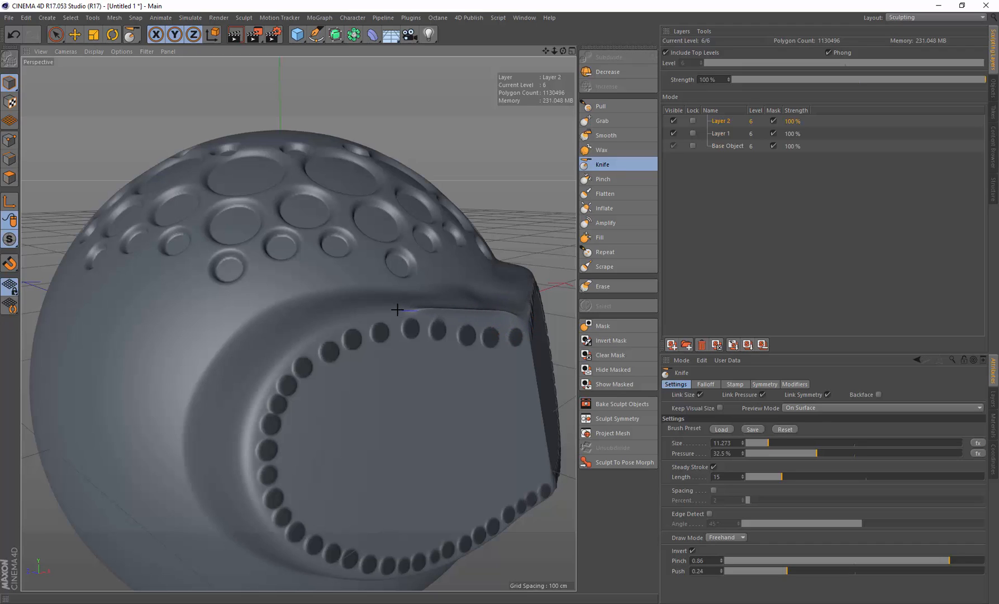
mouse_move(339, 323)
left_mouse_down()
mouse_move(288, 348)
mouse_move(252, 404)
mouse_move(248, 470)
left_mouse_up()
mouse_move(275, 431)
left_mouse_down("alt")
mouse_move(323, 402)
mouse_move(263, 346)
left_mouse_up("alt")
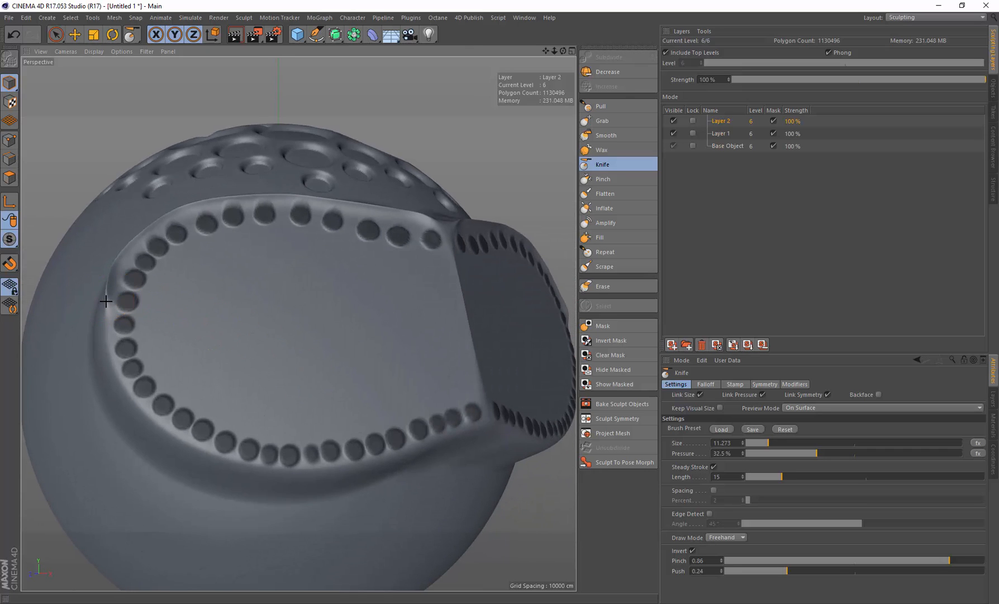
left_click_drag(107, 344, 113, 364)
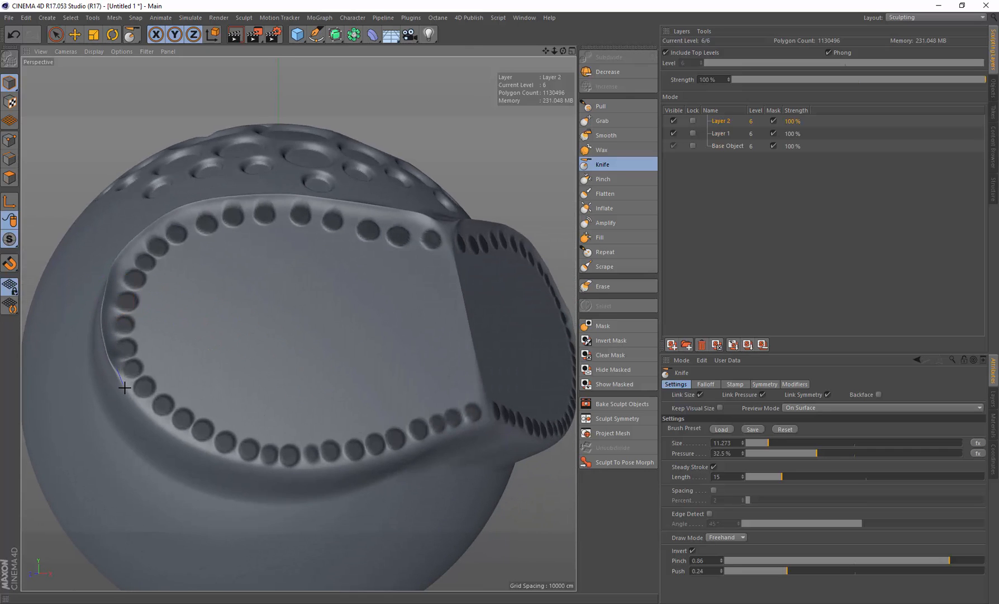
mouse_move(144, 412)
left_mouse_down()
mouse_move(245, 464)
mouse_move(343, 464)
mouse_move(441, 439)
left_mouse_up()
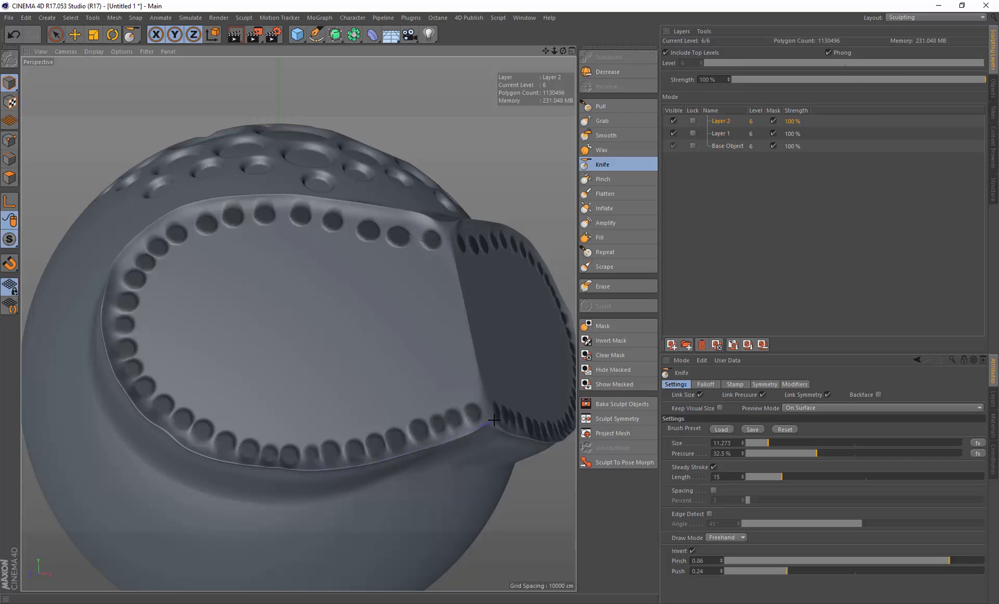
left_click_drag(494, 420, 499, 420)
Set the Knife's draw mode to Line and trace mirrored straight ridges along the inner side of the rim dots.
mouse_move(492, 302)
left_mouse_down("alt")
mouse_move(485, 313)
mouse_move(506, 312)
left_mouse_up("alt")
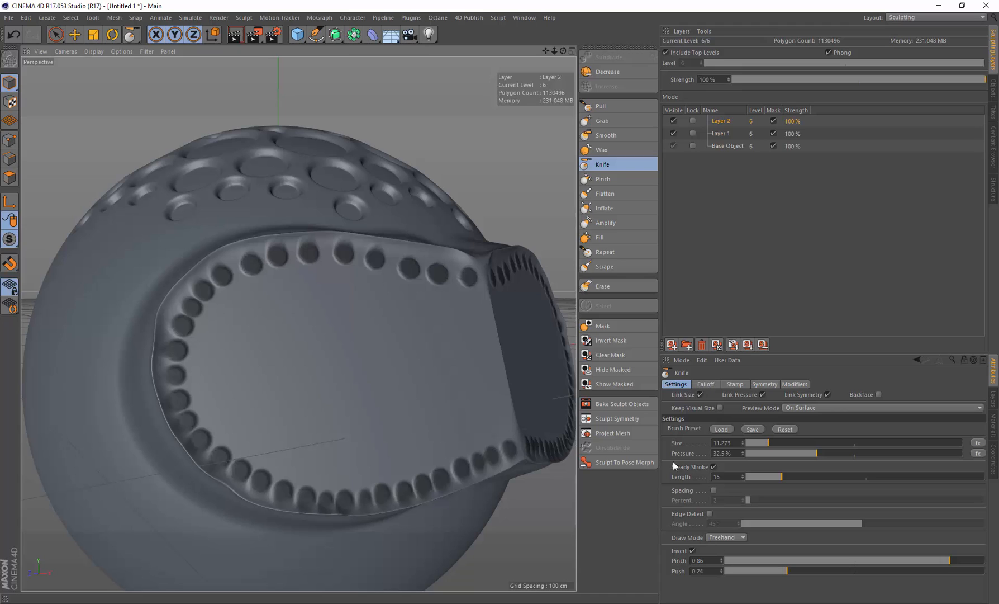
left_click(726, 537)
left_click(730, 555)
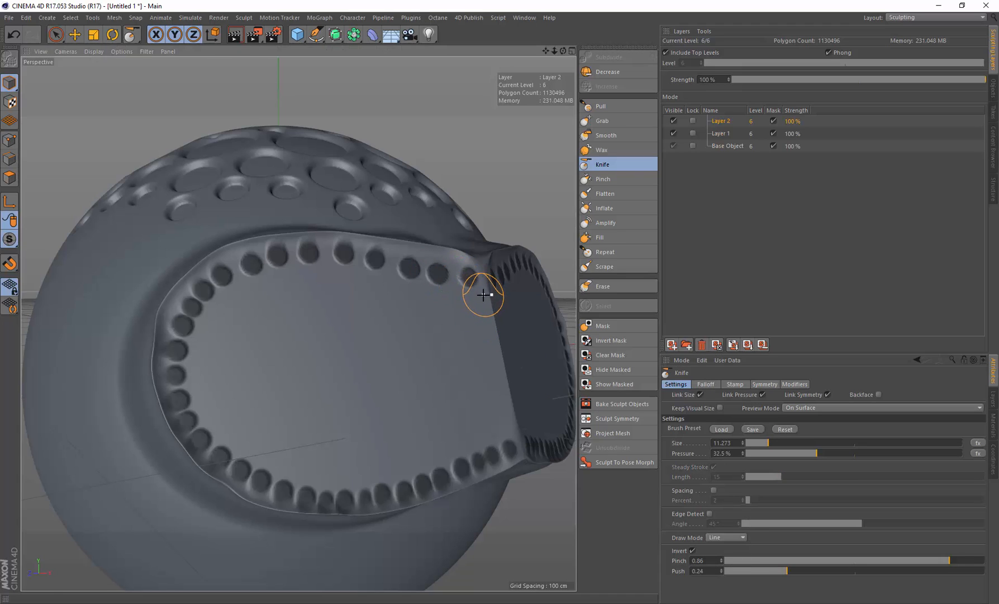
mouse_move(502, 292)
left_mouse_down()
mouse_move(336, 273)
mouse_move(257, 284)
mouse_move(206, 314)
mouse_move(197, 398)
mouse_move(224, 423)
mouse_move(222, 441)
mouse_move(291, 473)
mouse_move(324, 481)
mouse_move(417, 468)
mouse_move(520, 422)
mouse_move(468, 445)
mouse_move(466, 417)
left_mouse_up()
mouse_move(494, 329)
left_mouse_down("alt")
mouse_move(434, 316)
mouse_move(451, 326)
left_mouse_up("alt")
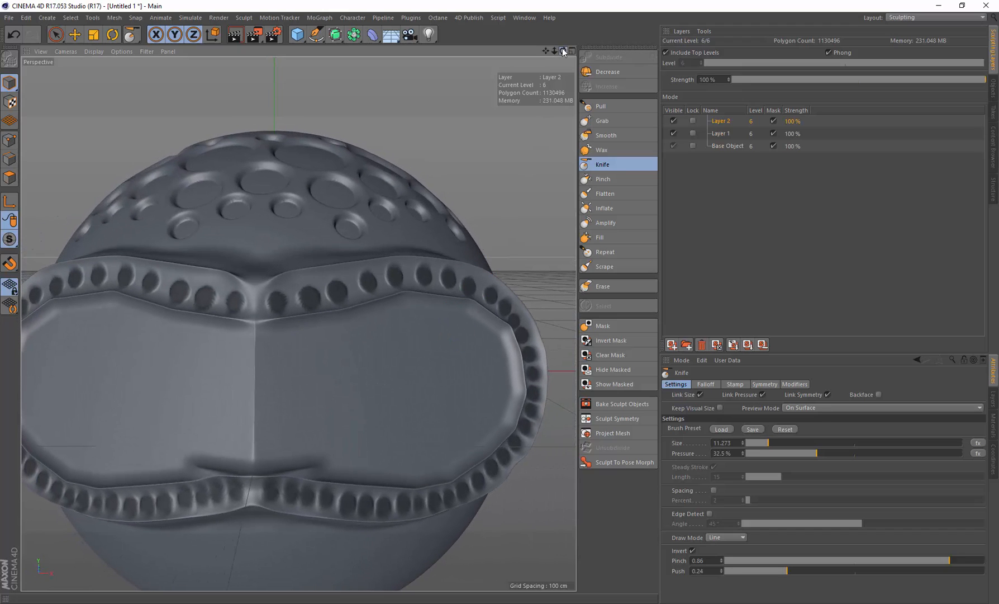
left_click_drag(562, 50, 597, 32)
left_click_drag(304, 450, 249, 442)
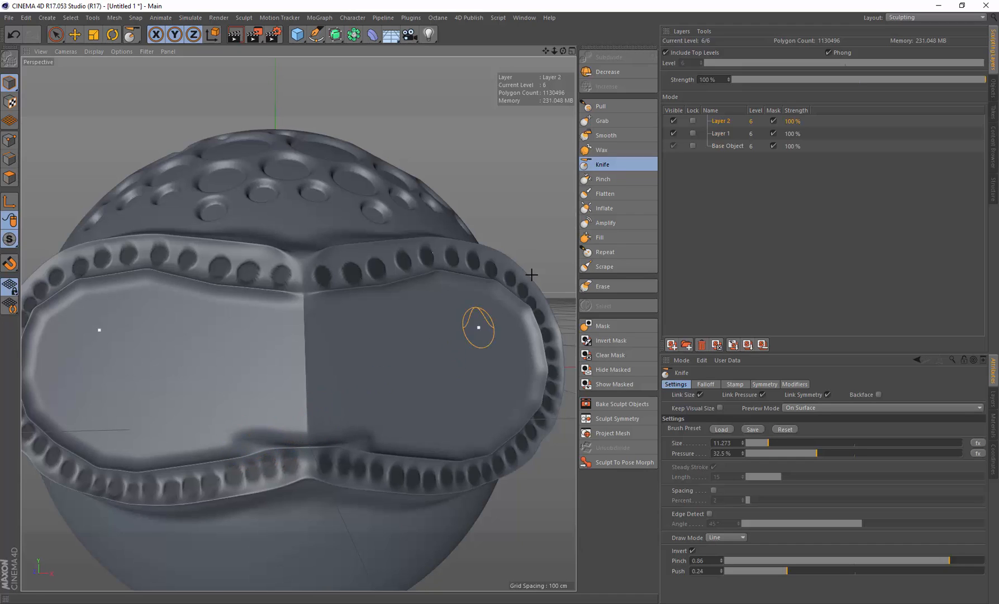
Reset the Flatten brush to its defaults, reduce its size to about 14 and mirror it across X (YZ).
left_click(614, 192)
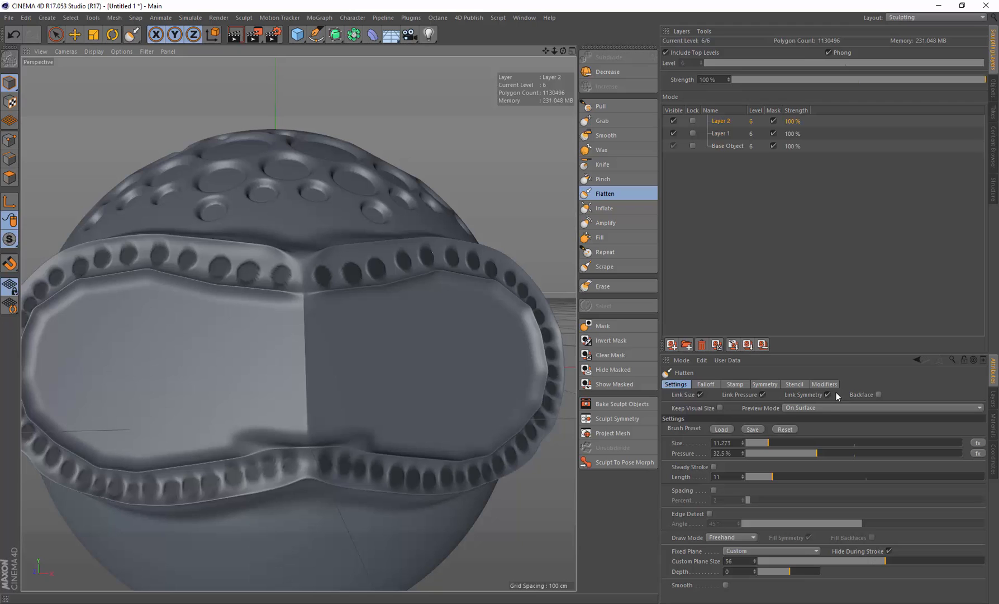
left_click(787, 428)
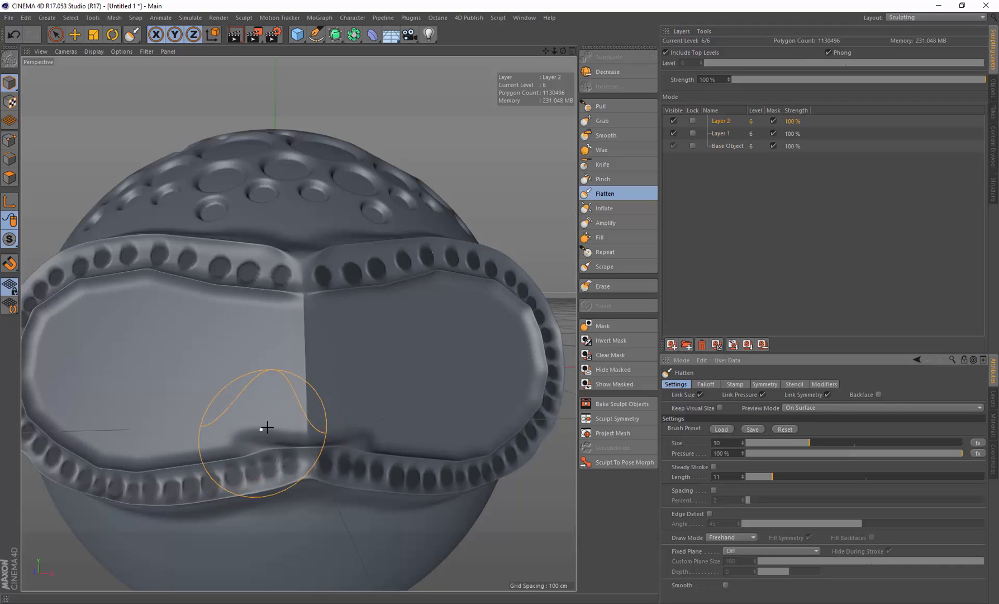
middle_click_drag(281, 420, 239, 422)
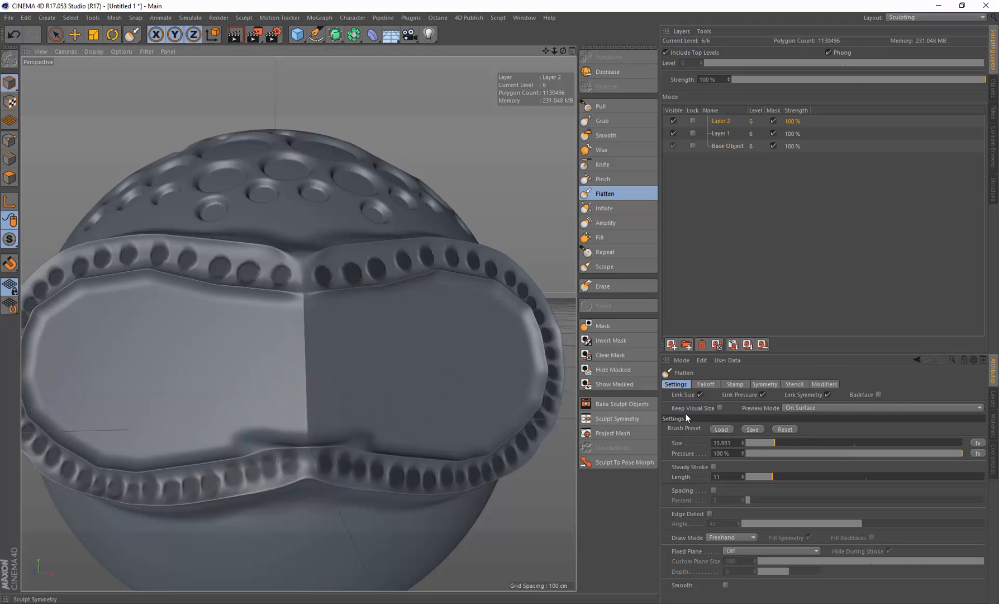
left_click(765, 384)
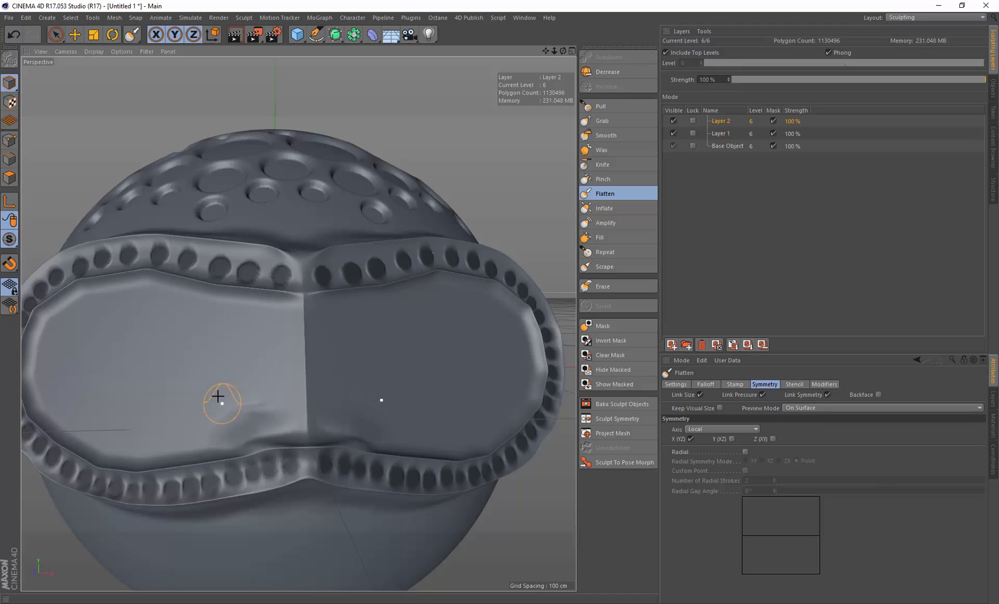
Flatten the lumps in the lower middle of the recessed panel with a small mirrored brush, undoing the last stroke.
middle_click_drag(170, 374, 199, 372)
mouse_move(247, 381)
left_mouse_down()
mouse_move(222, 394)
mouse_move(306, 396)
mouse_move(216, 422)
mouse_move(172, 388)
left_mouse_up()
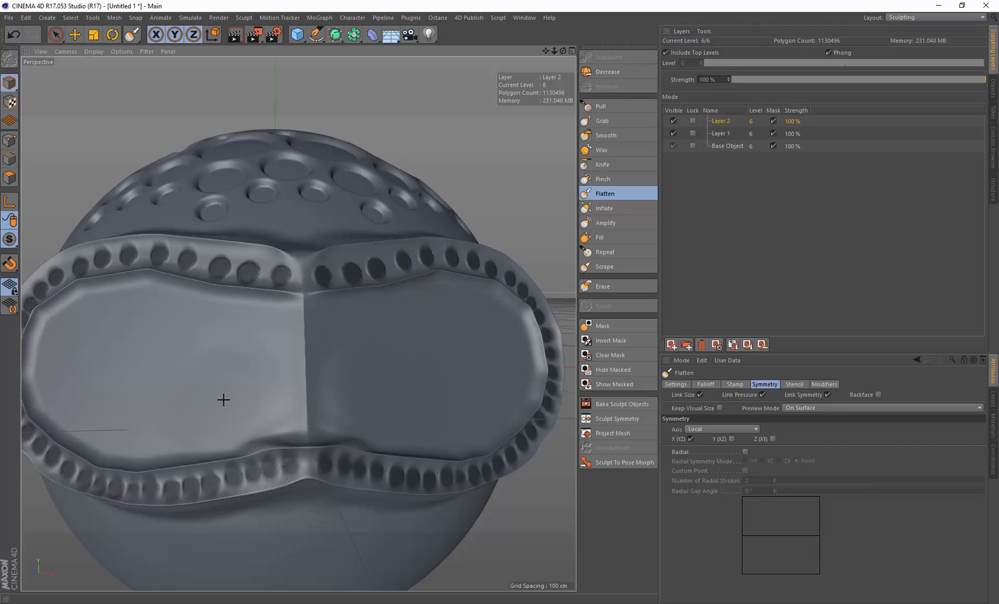
middle_click_drag(237, 407, 232, 407)
mouse_move(249, 416)
left_mouse_down()
mouse_move(256, 431)
mouse_move(245, 431)
mouse_move(261, 423)
mouse_move(243, 404)
left_mouse_up()
key("ctrl+z")
Set the Flatten brush's Fixed Plane to Mouse Down, try two strokes on the panel and undo them.
left_click(684, 385)
left_click(739, 549)
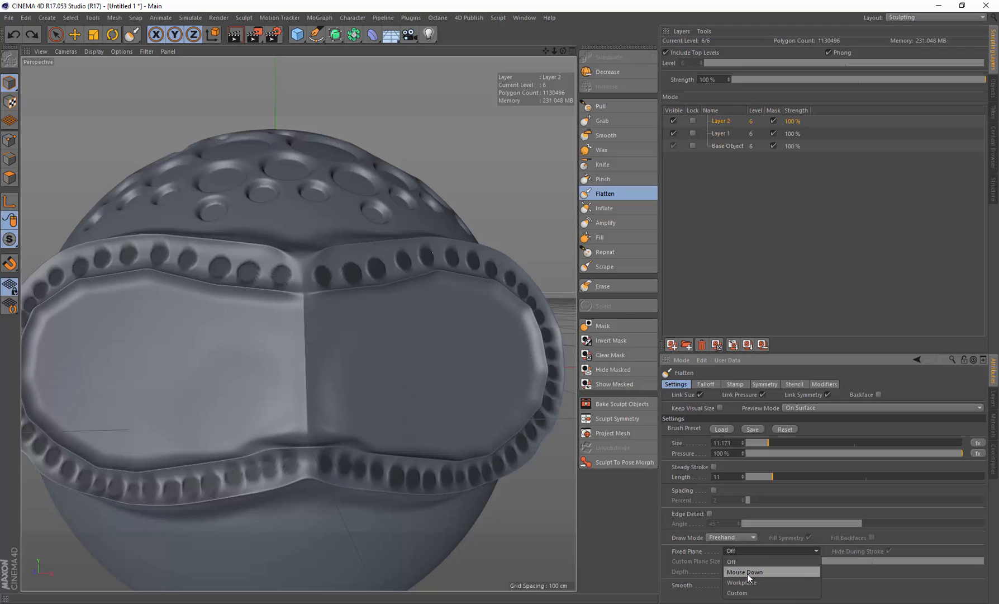
left_click(749, 570)
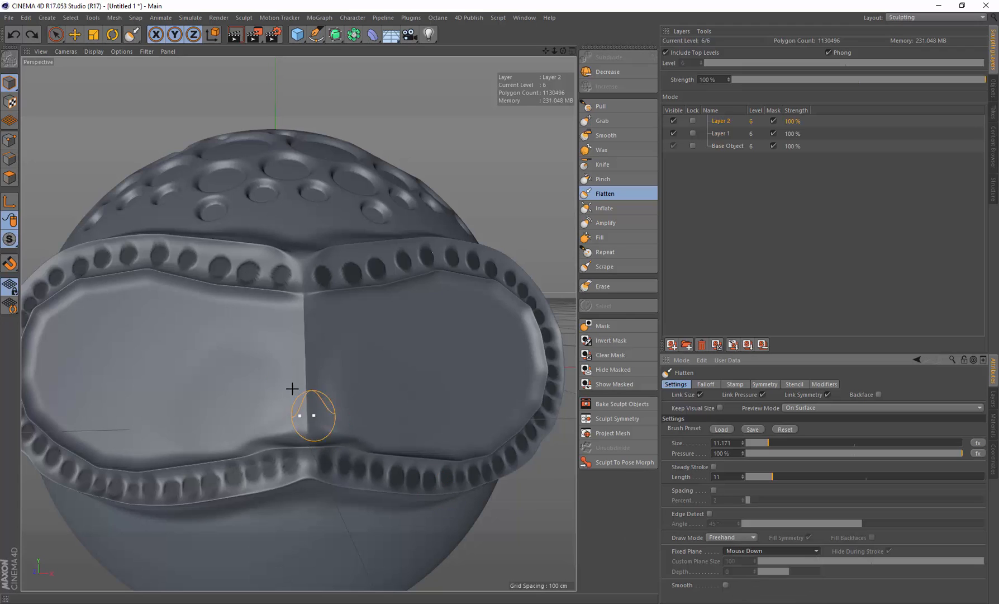
left_click_drag(224, 361, 216, 361)
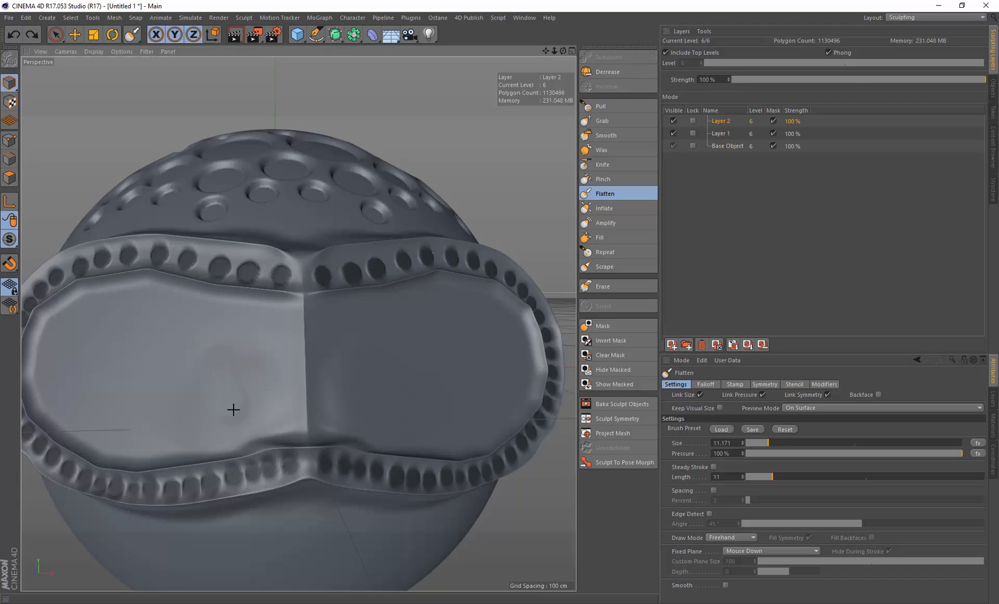
mouse_move(253, 422)
left_mouse_down()
mouse_move(277, 421)
mouse_move(253, 429)
left_mouse_up()
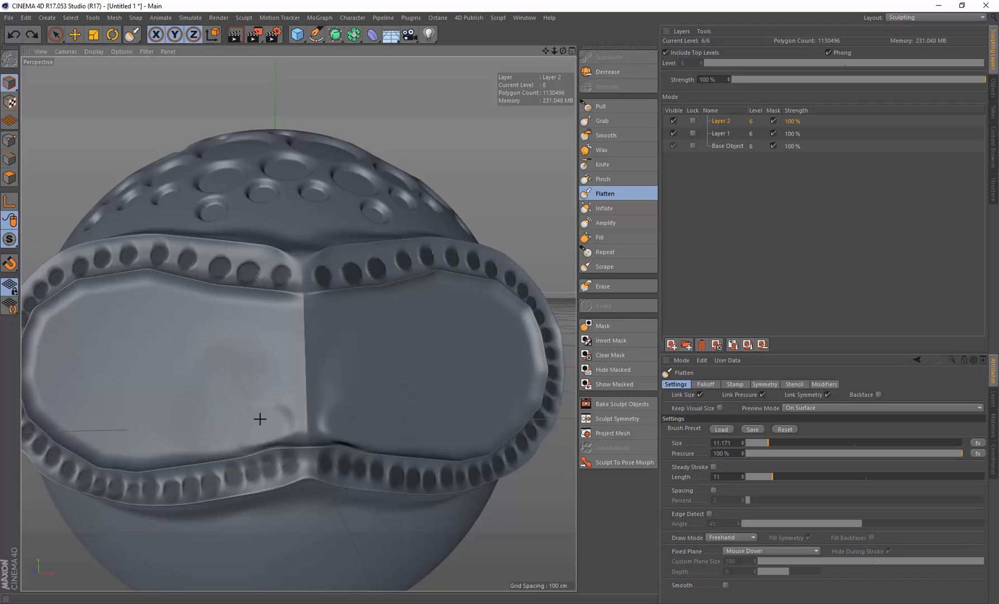
key("ctrl+z")
key("ctrl+z")
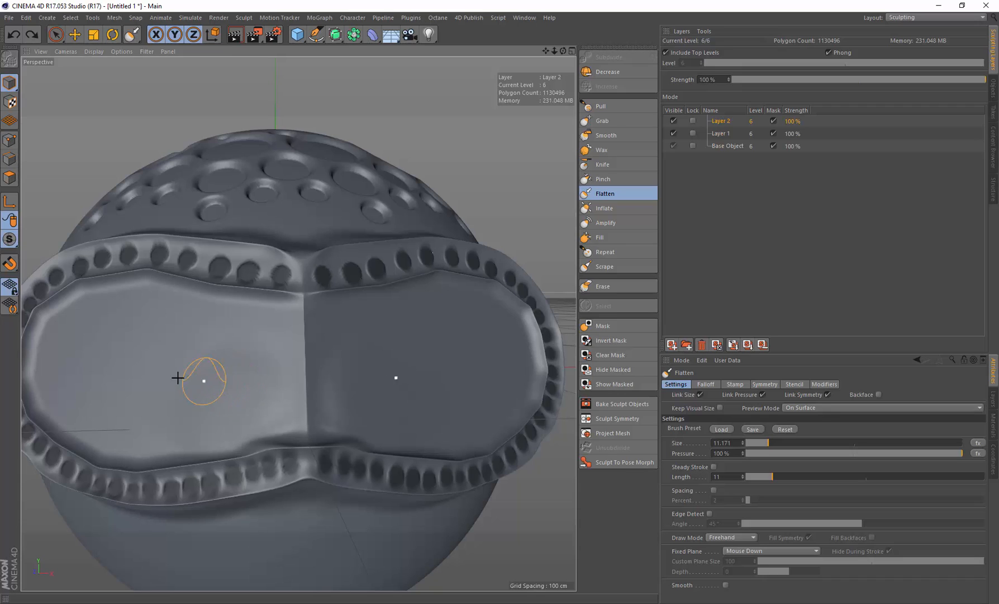
Flatten the recessed panel evenly with mirrored strokes across its middle, along its lower edge and toward its outer edge.
left_click_drag(91, 349, 84, 347)
mouse_move(162, 385)
left_mouse_down()
mouse_move(241, 371)
mouse_move(275, 399)
left_mouse_up()
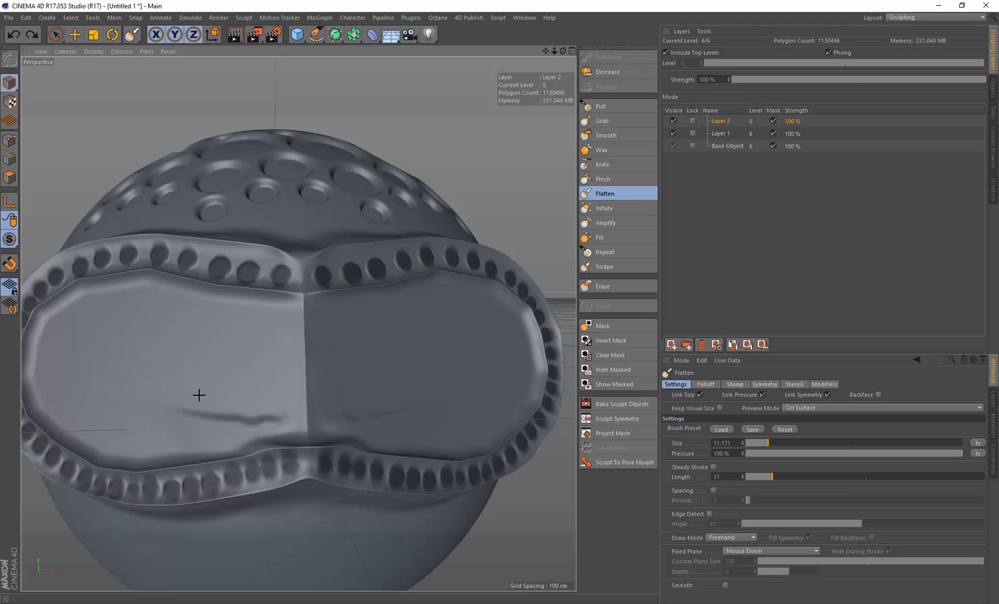
mouse_move(199, 395)
left_mouse_down()
mouse_move(270, 417)
mouse_move(248, 432)
mouse_move(178, 432)
left_mouse_up()
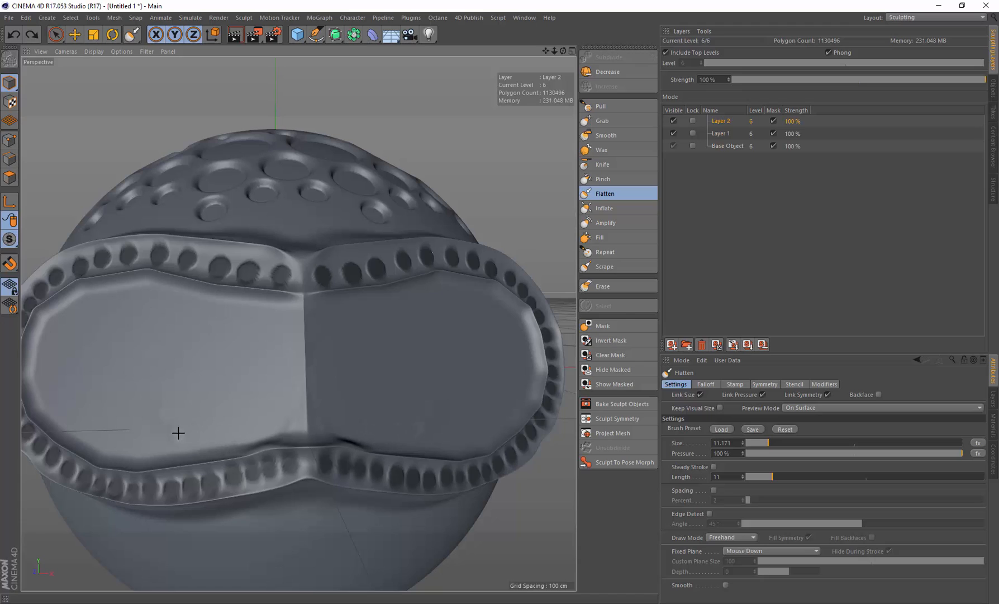
left_click_drag(277, 424, 237, 435)
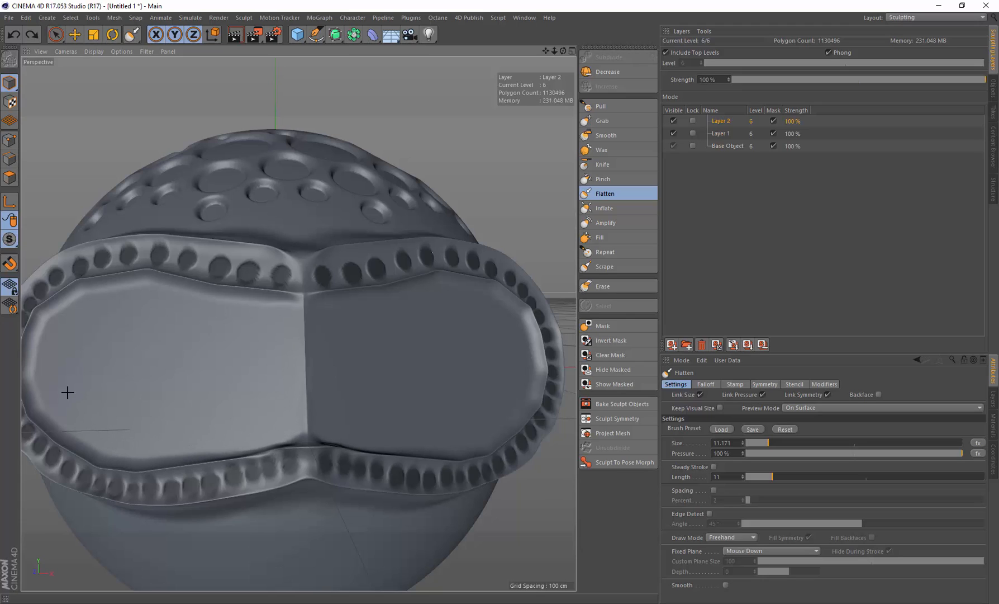
mouse_move(69, 374)
left_mouse_down()
mouse_move(118, 352)
mouse_move(83, 329)
mouse_move(65, 348)
mouse_move(51, 343)
left_mouse_up()
mouse_move(282, 373)
left_mouse_down()
mouse_move(303, 378)
mouse_move(262, 378)
left_mouse_up()
View the whole sculpt from the front and browse the Sculpting images in the 4D Publish Content View.
mouse_move(364, 298)
left_mouse_down("alt")
mouse_move(395, 296)
mouse_move(413, 264)
left_mouse_up("alt")
left_click_drag(562, 50, 495, 65)
mouse_move(294, 328)
left_mouse_down("alt")
mouse_move(205, 368)
mouse_move(272, 357)
mouse_move(275, 318)
mouse_move(246, 342)
mouse_move(226, 267)
left_mouse_up("alt")
left_click_drag(295, 394, 275, 362, "alt")
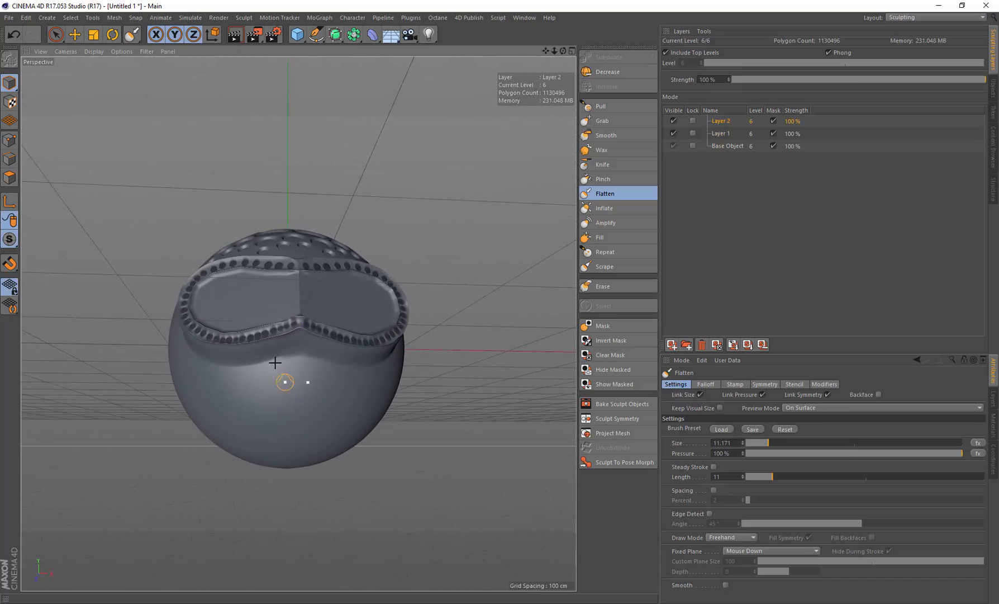
left_click(471, 18)
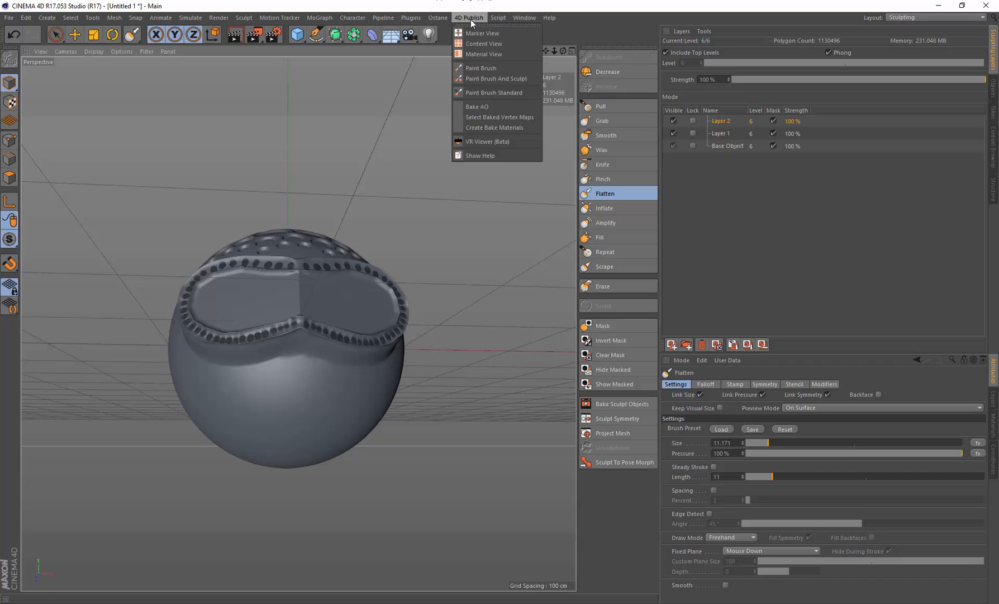
key("Escape")
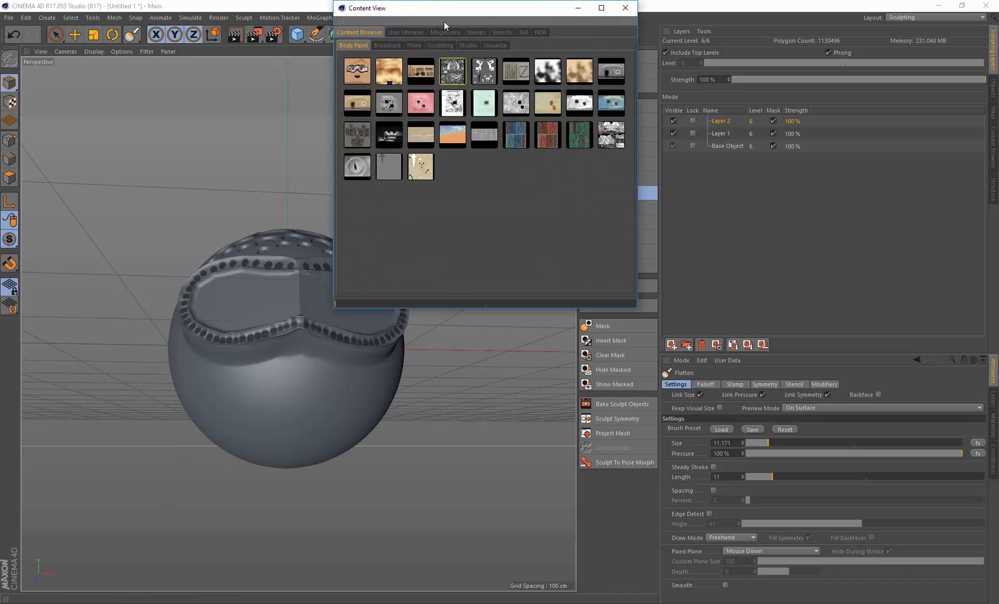
left_click_drag(495, 14, 507, 92)
left_click(460, 83)
left_click(372, 116)
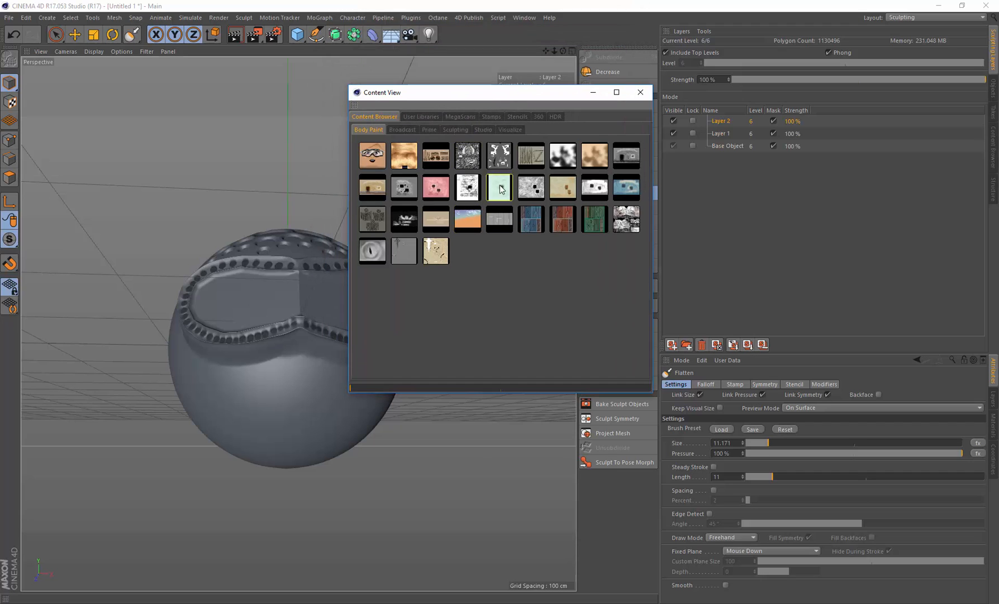
left_click(449, 130)
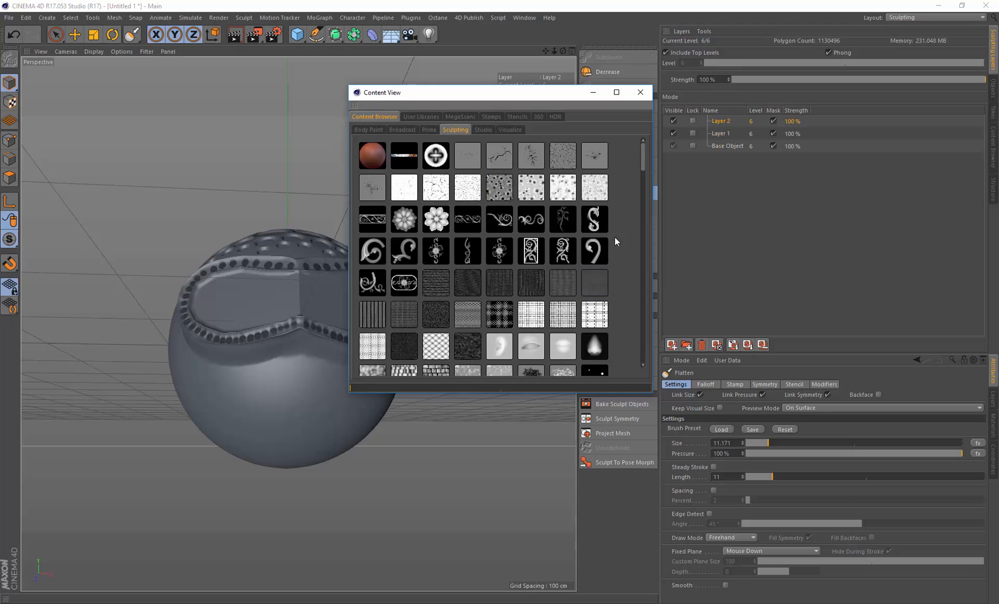
left_click_drag(572, 97, 661, 108)
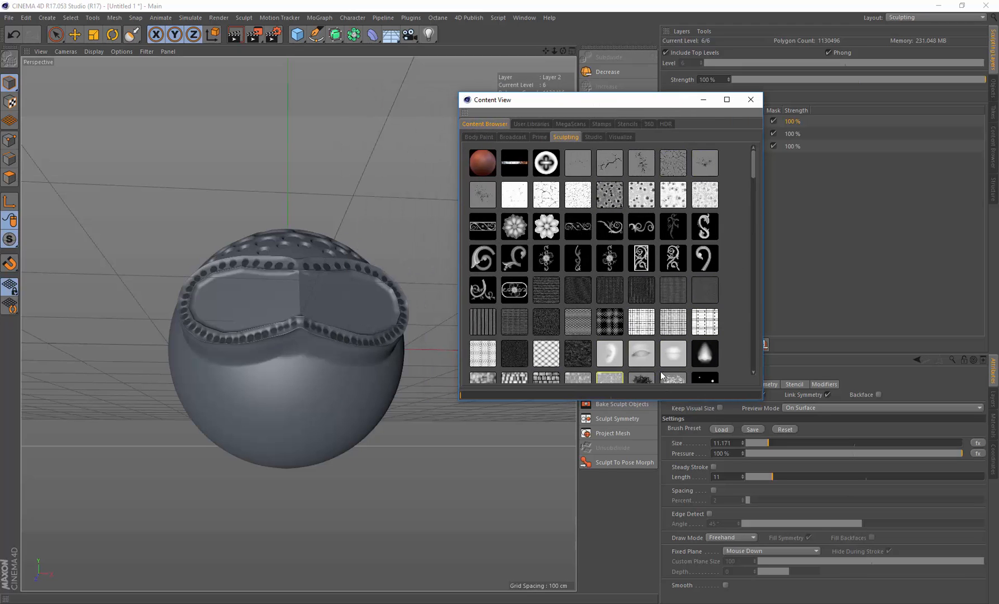
left_click(702, 357)
left_click(751, 99)
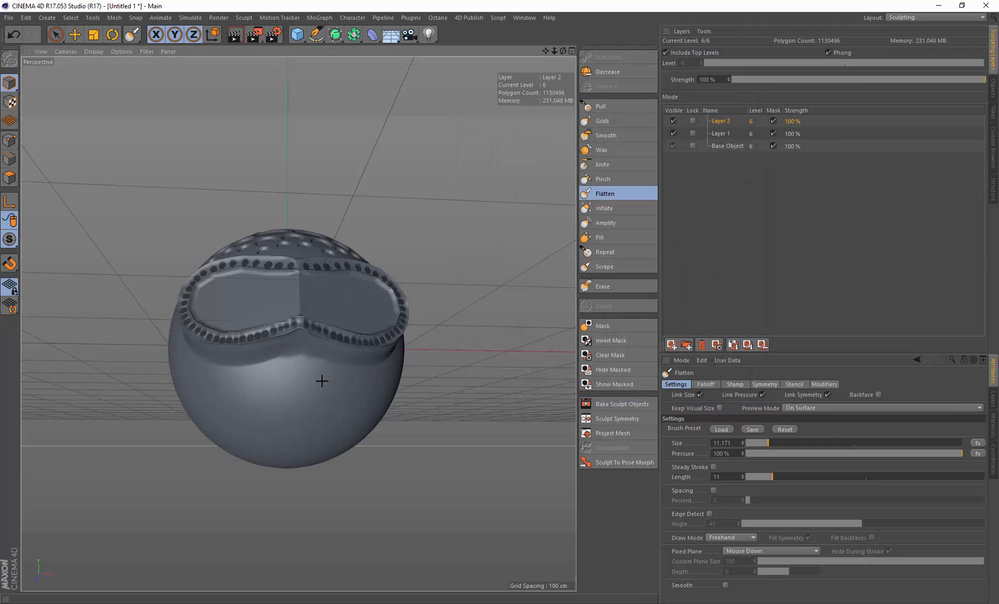
Activate the Pull brush and dock the 4D Publish Content View below the viewport, showing its Sculpting images.
left_click(603, 107)
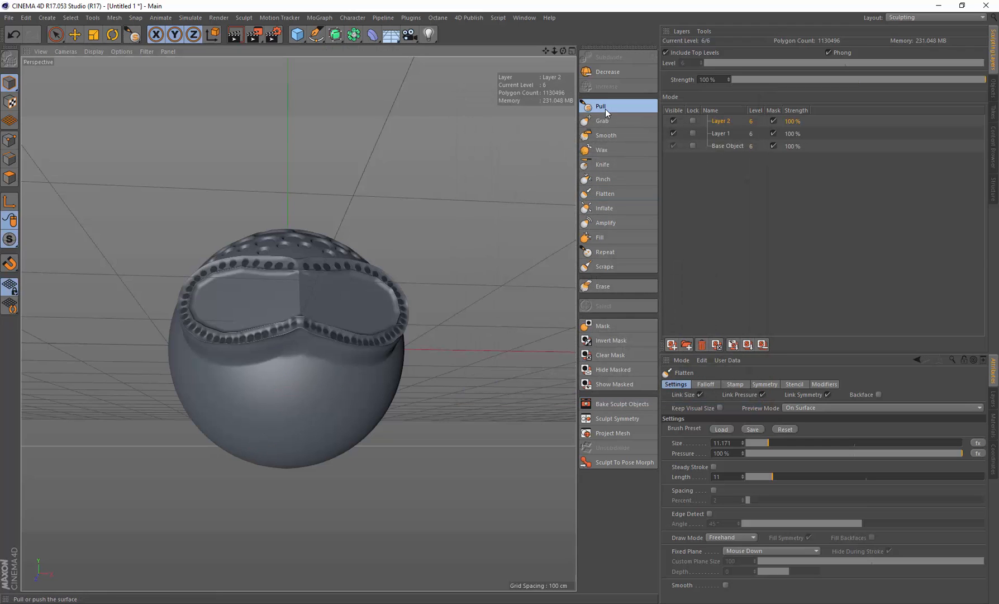
left_click(466, 18)
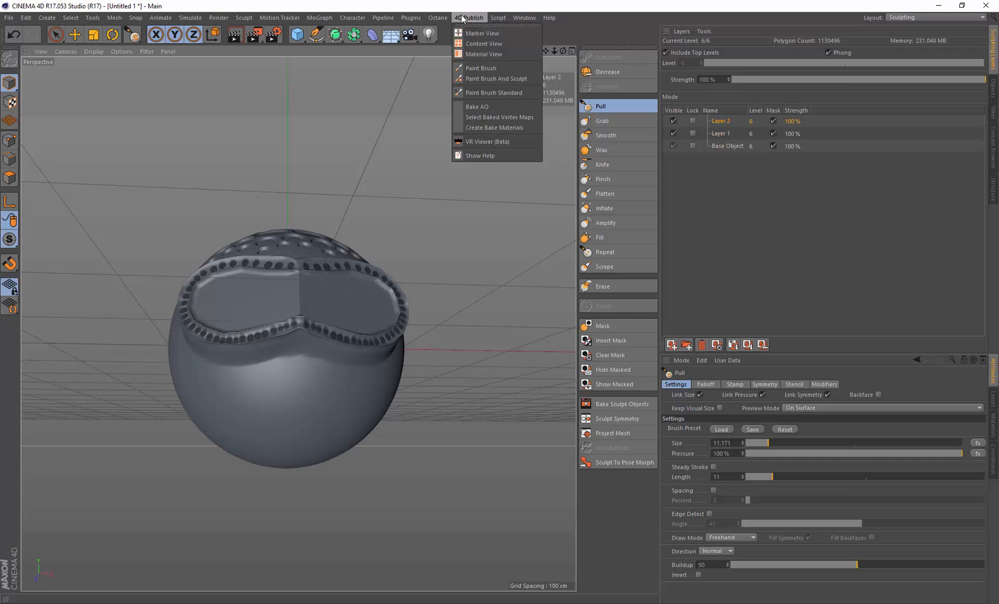
left_click(472, 43)
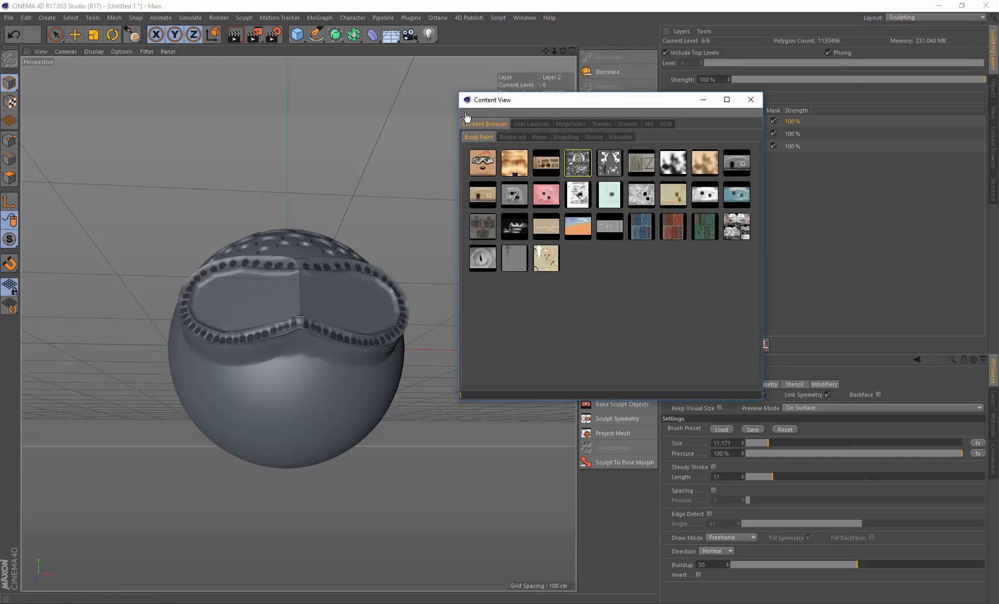
left_click_drag(464, 113, 188, 595)
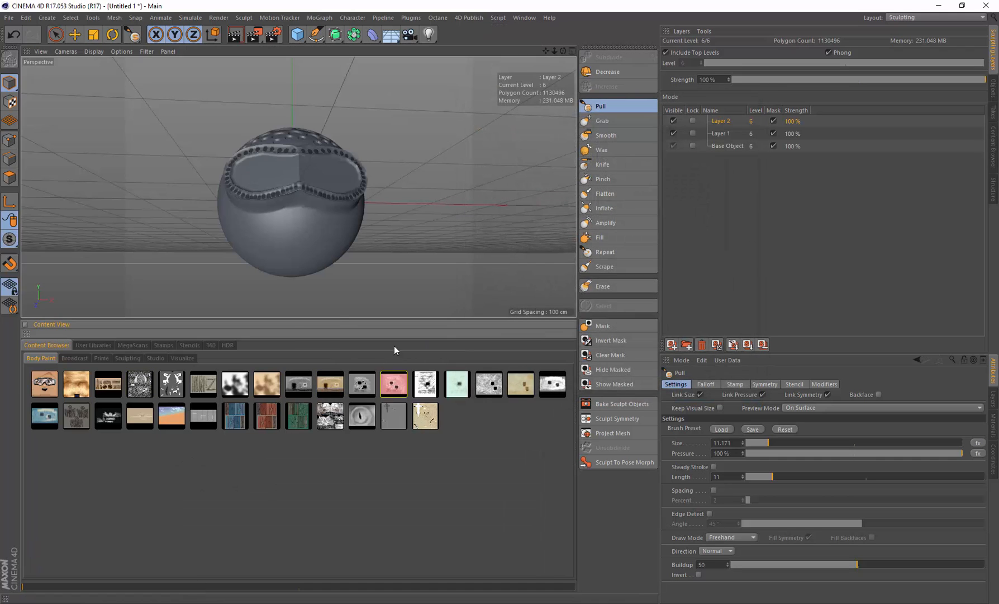
left_click_drag(342, 323, 342, 381)
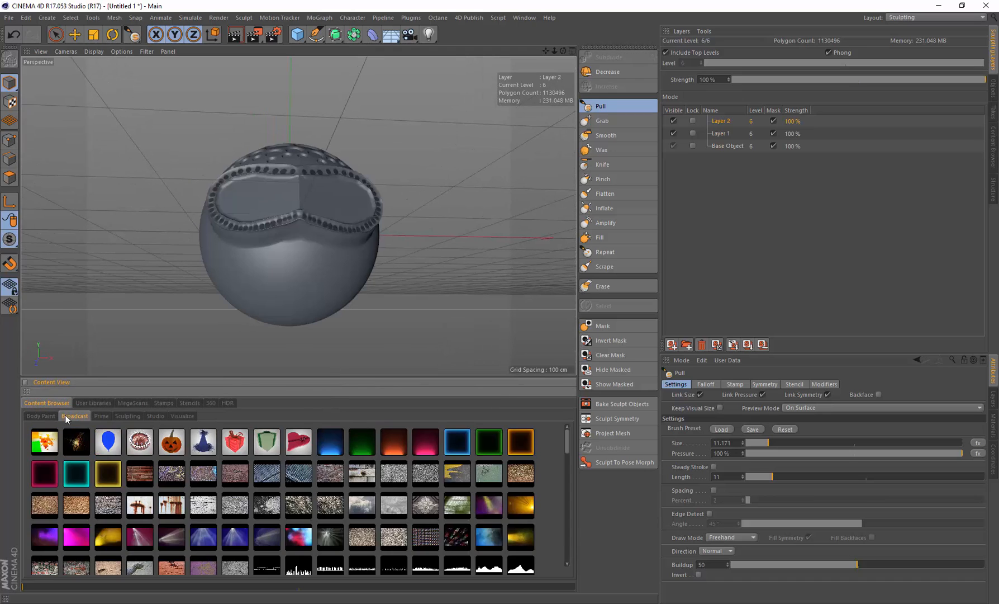
left_click(129, 418)
scroll(391, 508, "down", 2)
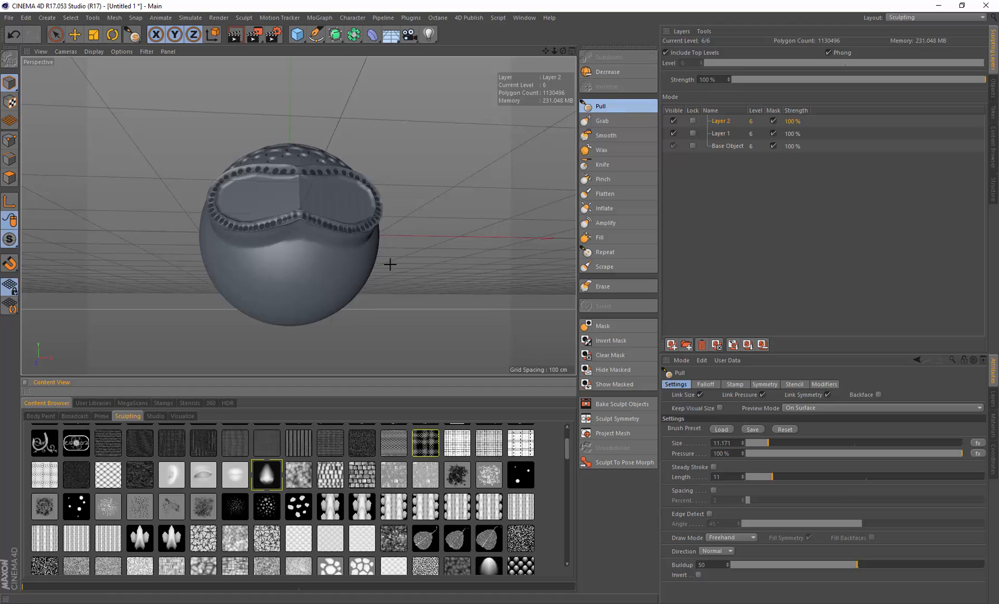
Turn off the Pull brush's X (YZ) symmetry and enlarge the brush to span the nose area below the goggles.
left_click_drag(300, 222, 303, 243, "alt")
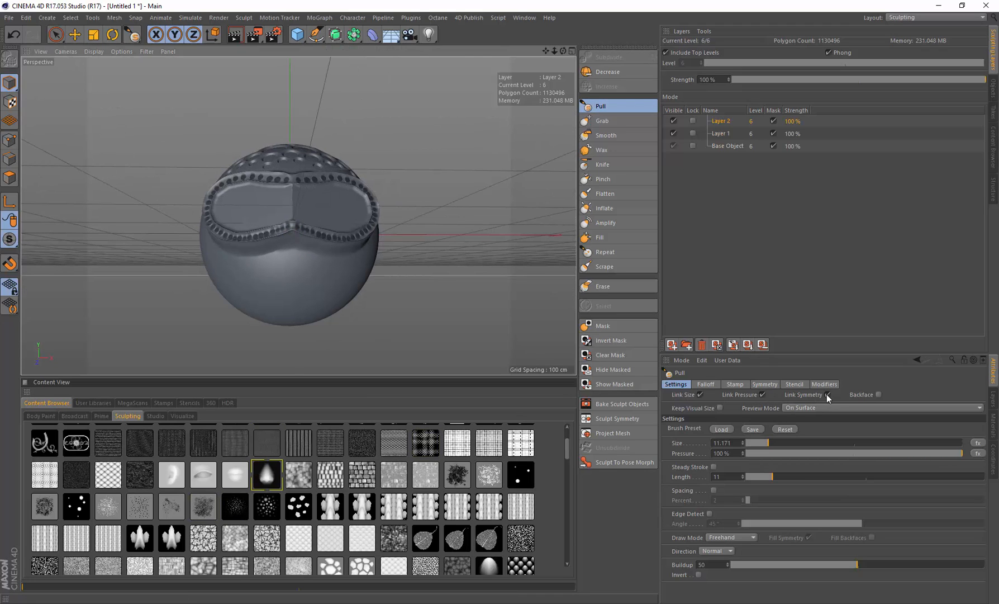
left_click(757, 384)
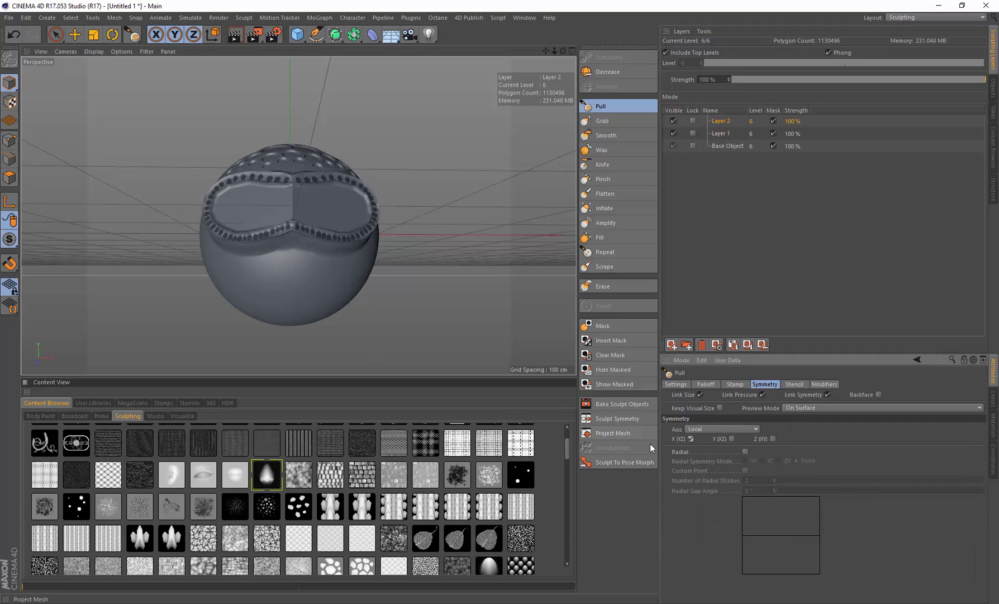
left_click(691, 439)
scroll(301, 286, "up", 3)
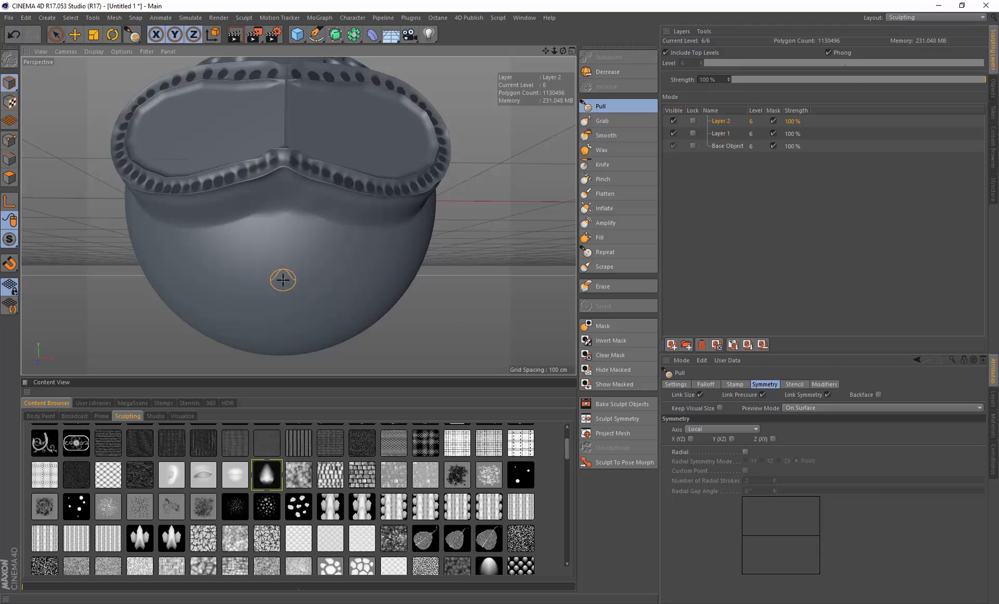
middle_click_drag(283, 280, 349, 288)
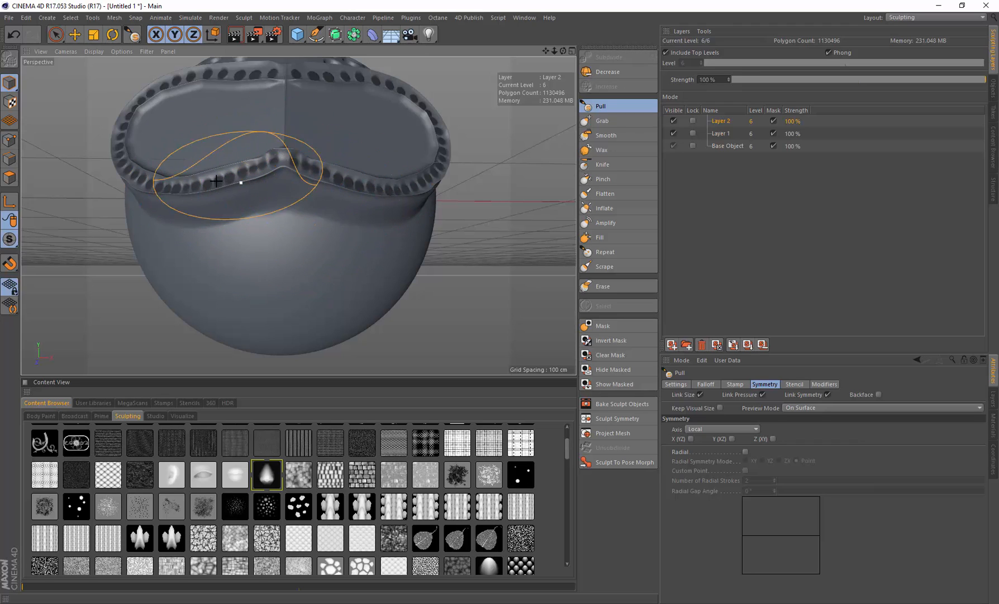
Hide Layer 1 and Layer 2 to compare the sculpt without them, and show both again.
left_click(674, 134)
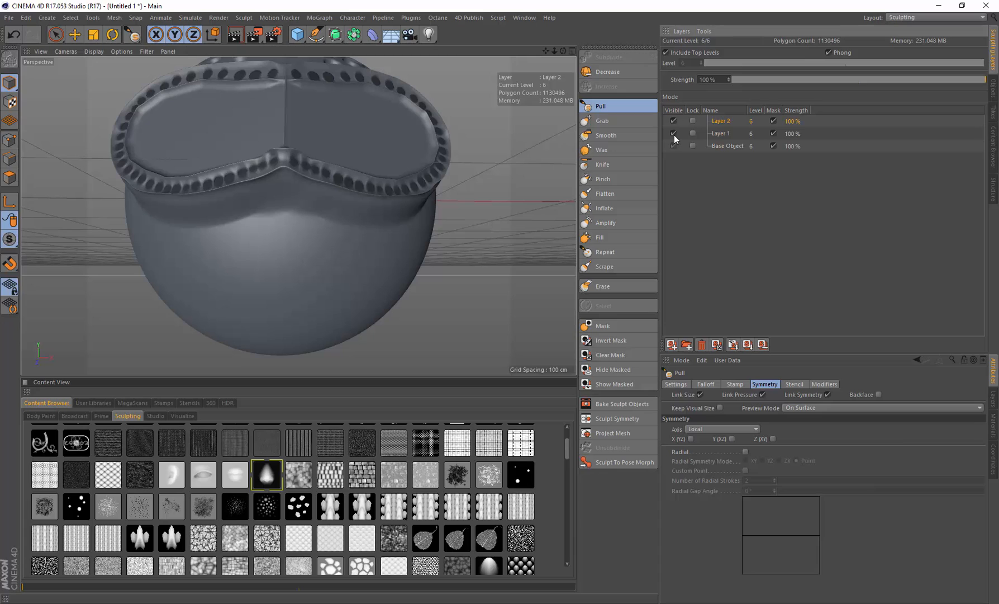
left_click(676, 121)
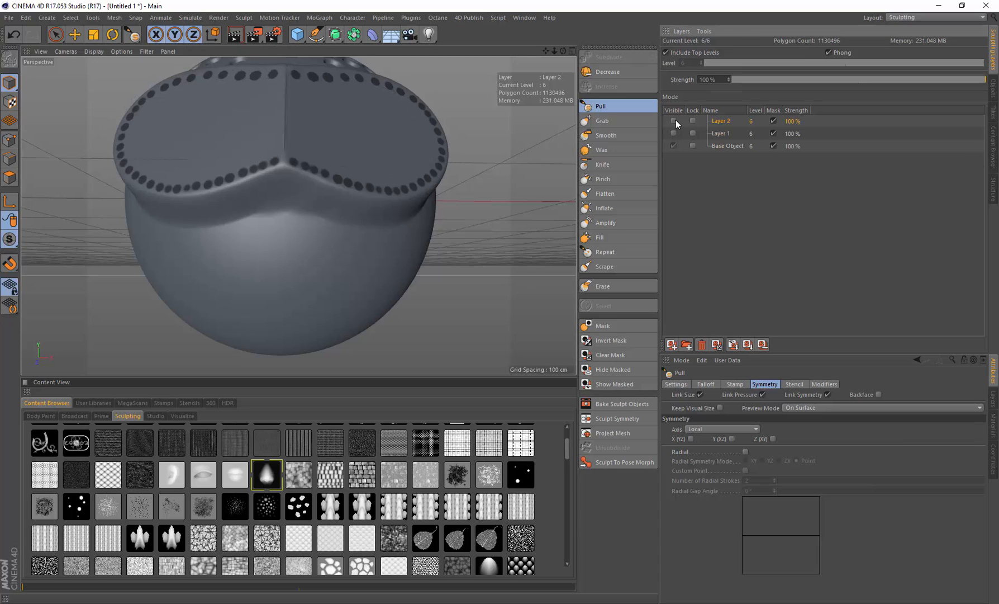
left_click(675, 121)
left_click(674, 133)
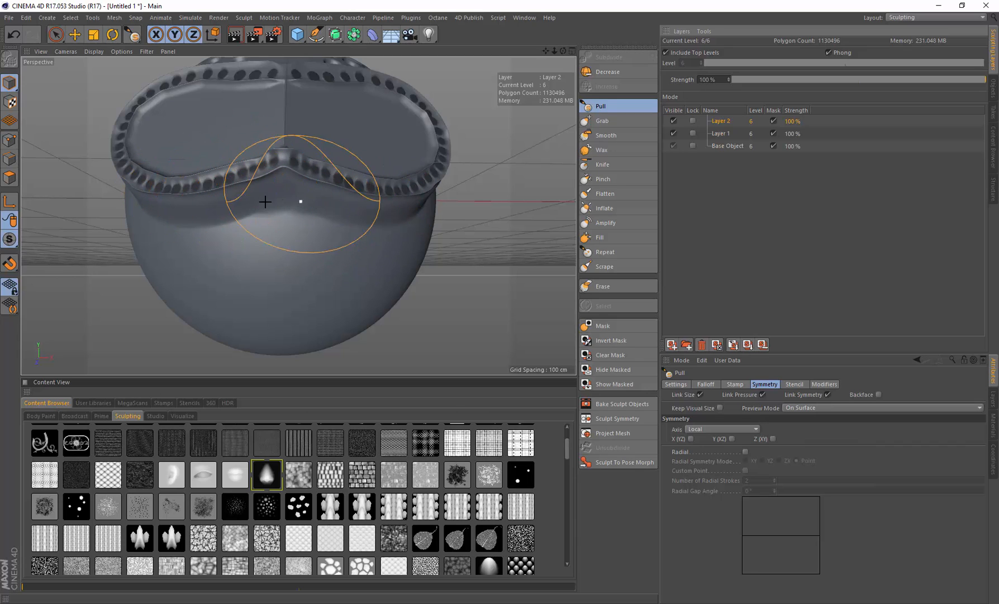
Add a new sculpting layer above Layer 2 and rename it NOSE.
left_click_drag(290, 206, 307, 183, "alt")
left_click(672, 344)
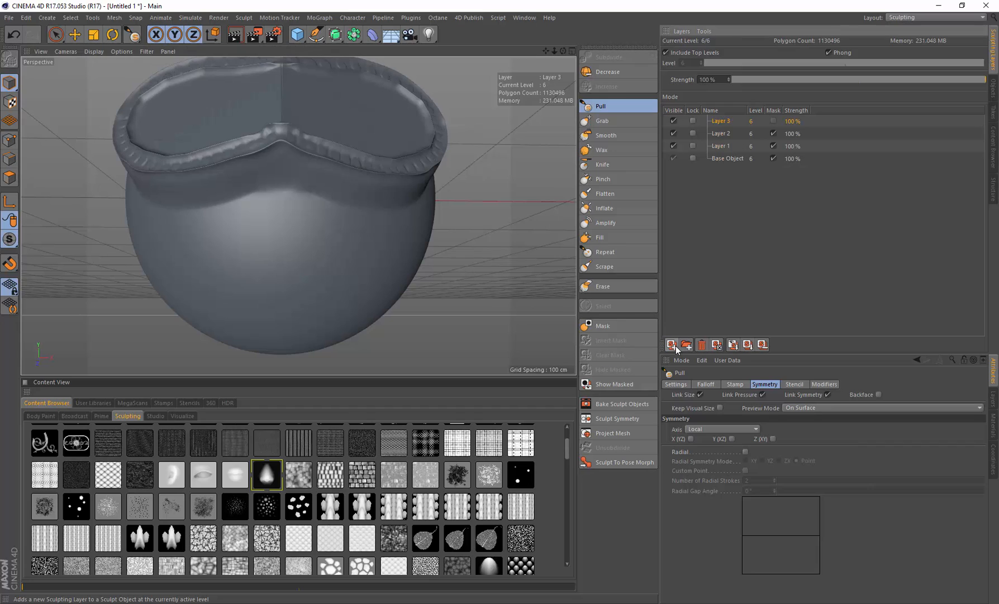
double_click(724, 124)
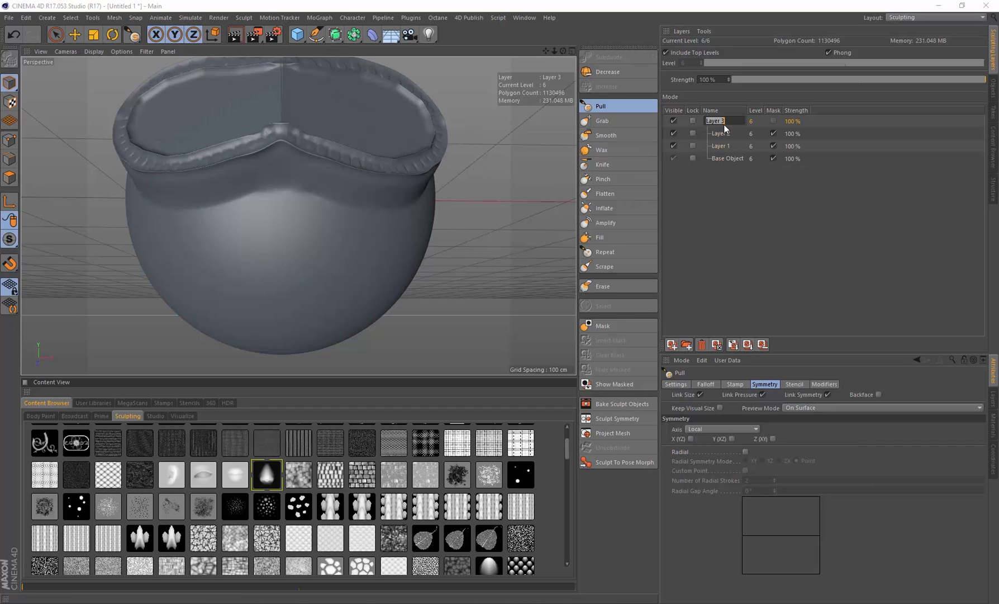
type("NOSE")
key("Return")
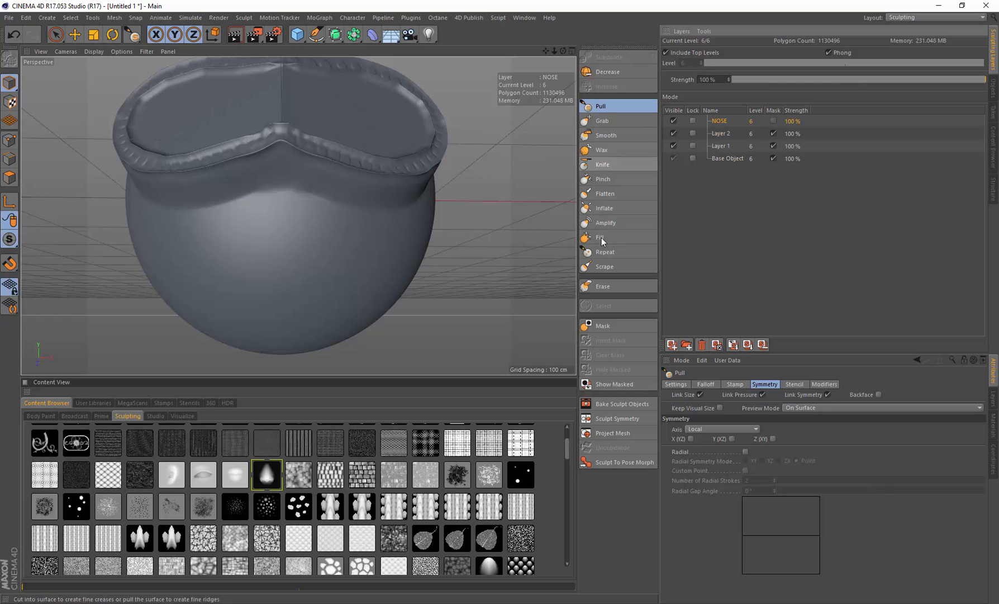
Set the Mask brush to size 24.596 with Edge Detect enabled, undoing a test stroke below the goggles.
left_click(613, 323)
middle_click_drag(340, 175, 289, 176)
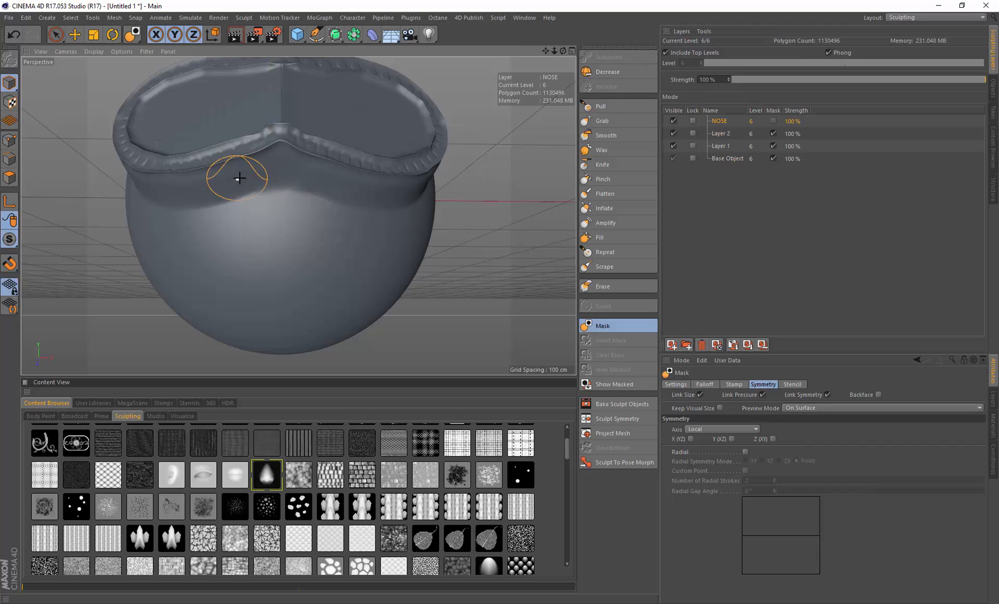
left_click_drag(223, 183, 349, 184)
key("ctrl+z")
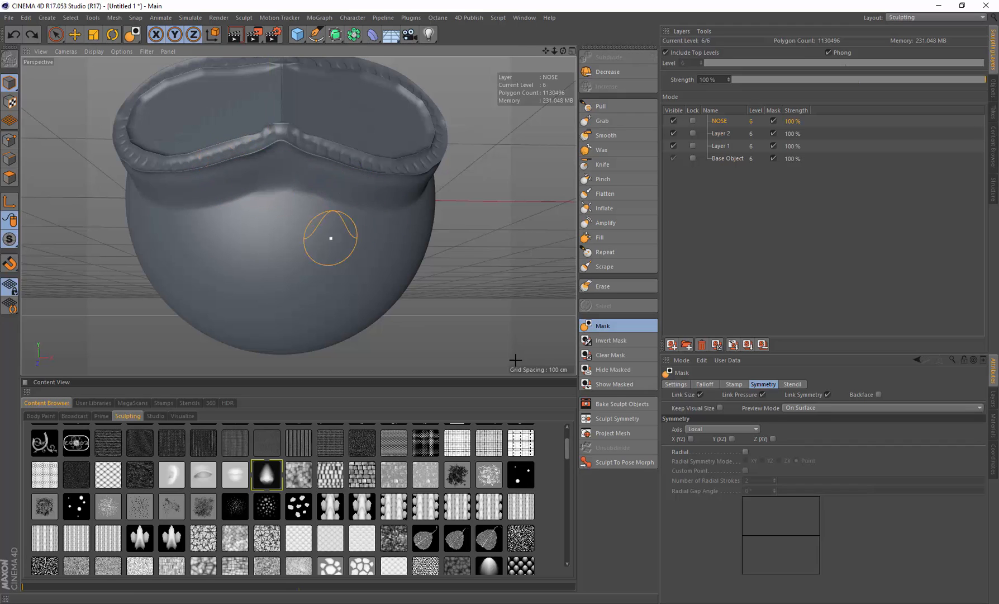
left_click(677, 384)
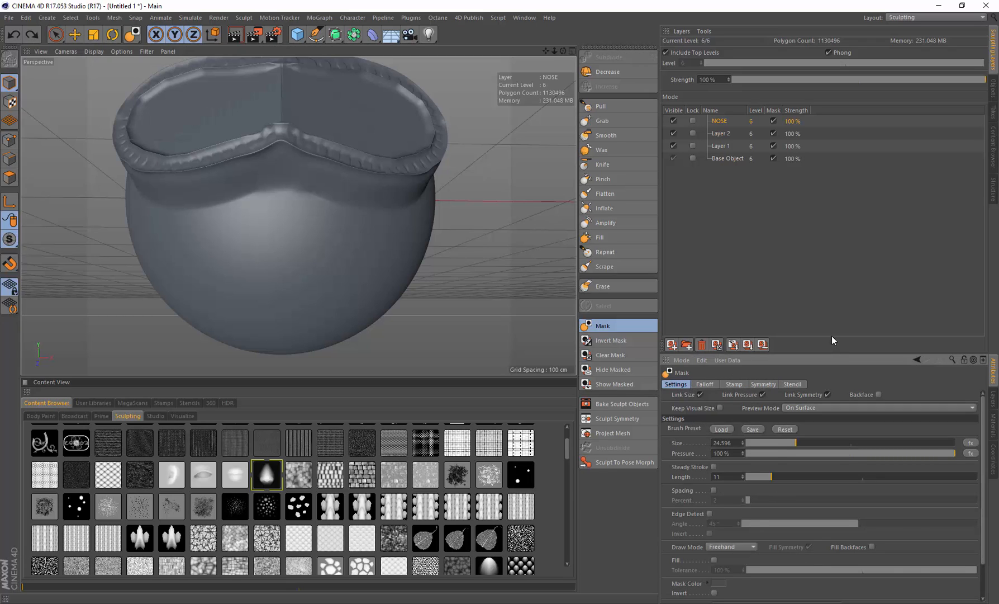
left_click(709, 513)
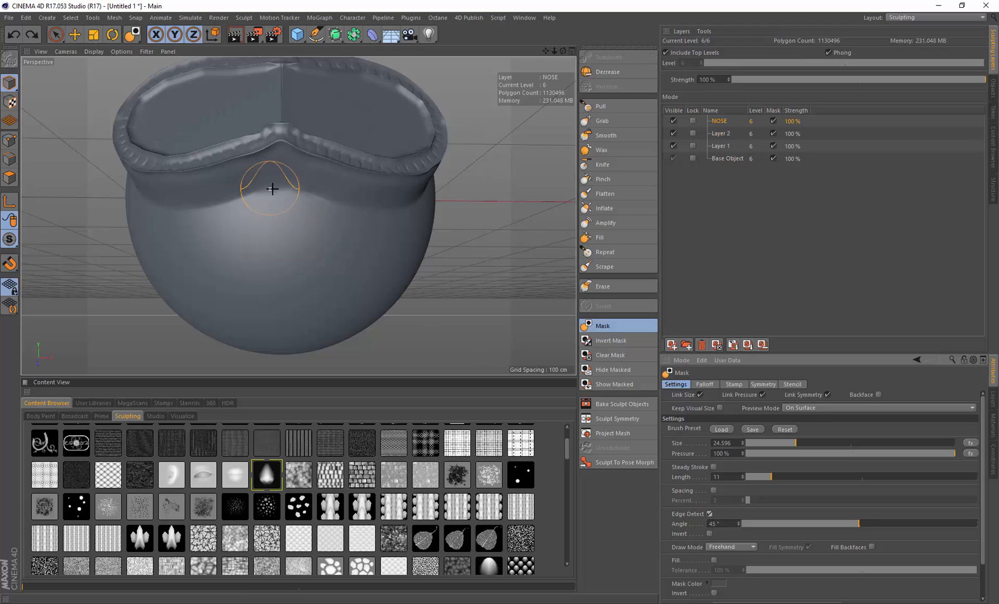
Try mask strokes below the goggles with Edge Detect angles of 45° and 1°, undoing each one.
mouse_move(351, 178)
left_mouse_down()
mouse_move(320, 178)
mouse_move(328, 192)
mouse_move(369, 194)
left_mouse_up()
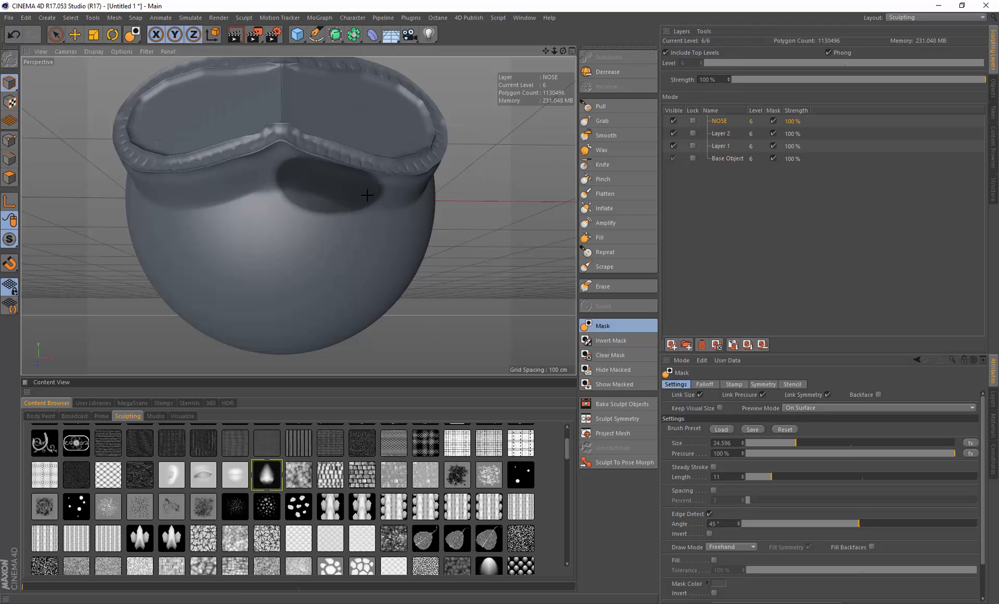
key("ctrl+z")
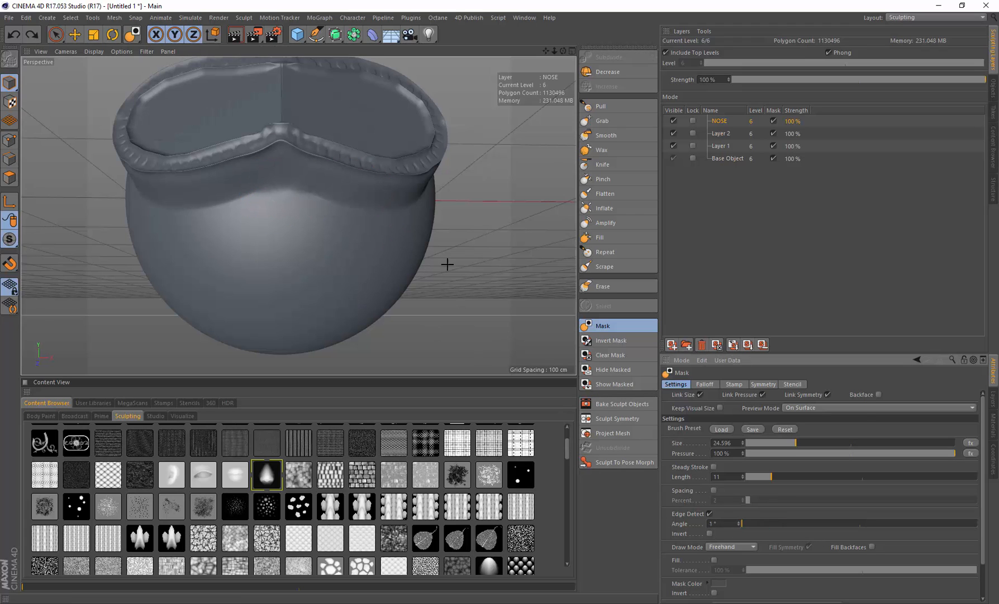
left_click_drag(360, 189, 320, 185)
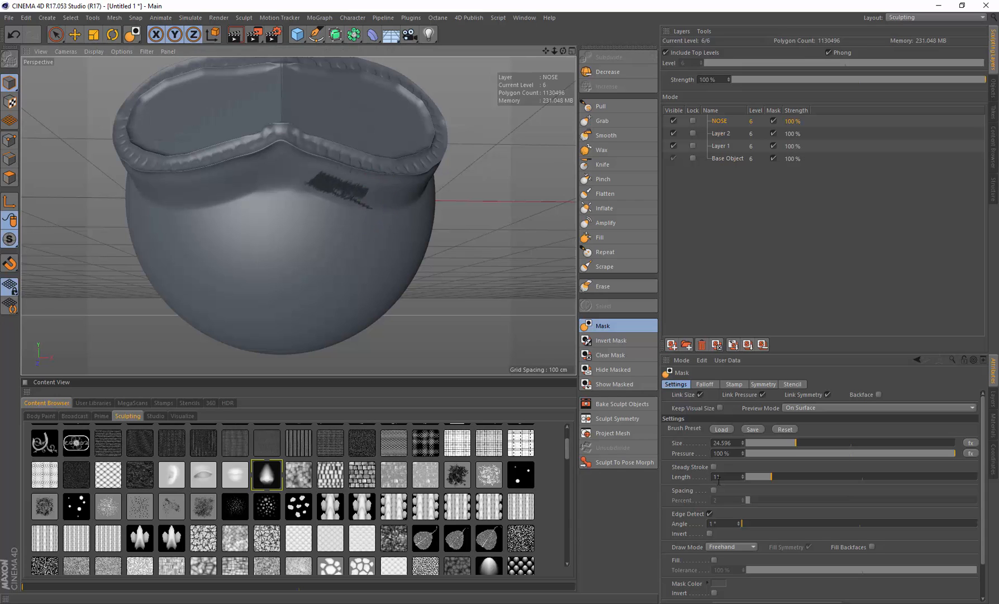
key("ctrl+z")
Mask the recessed band along the underside of the goggles using an Edge Detect angle of 19°.
mouse_move(403, 181)
left_mouse_down()
mouse_move(293, 185)
mouse_move(313, 165)
mouse_move(205, 183)
mouse_move(220, 196)
left_mouse_up()
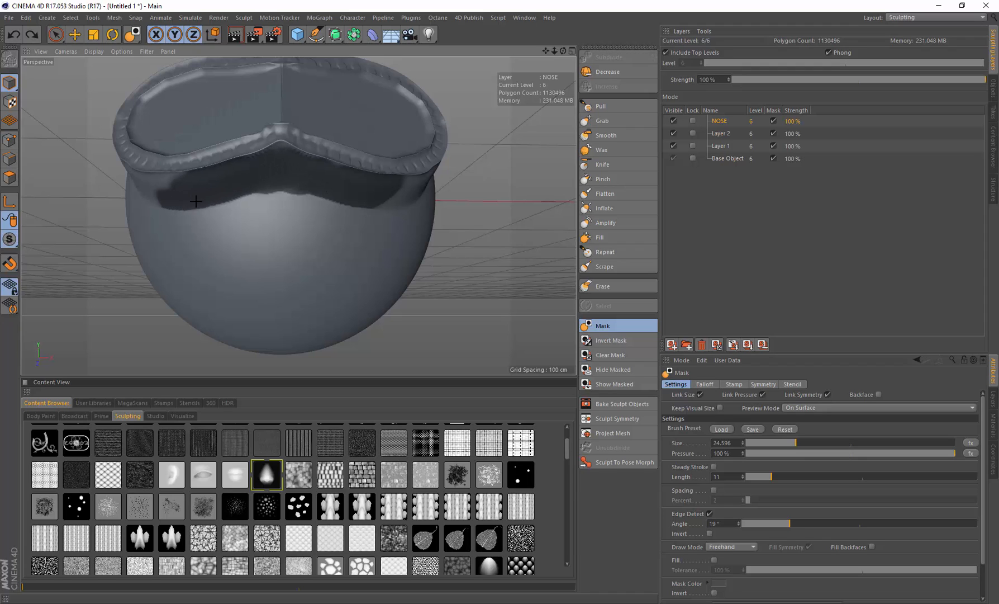
left_click_drag(328, 178, 391, 214)
mouse_move(290, 190)
left_mouse_down()
mouse_move(398, 223)
mouse_move(399, 215)
left_mouse_up()
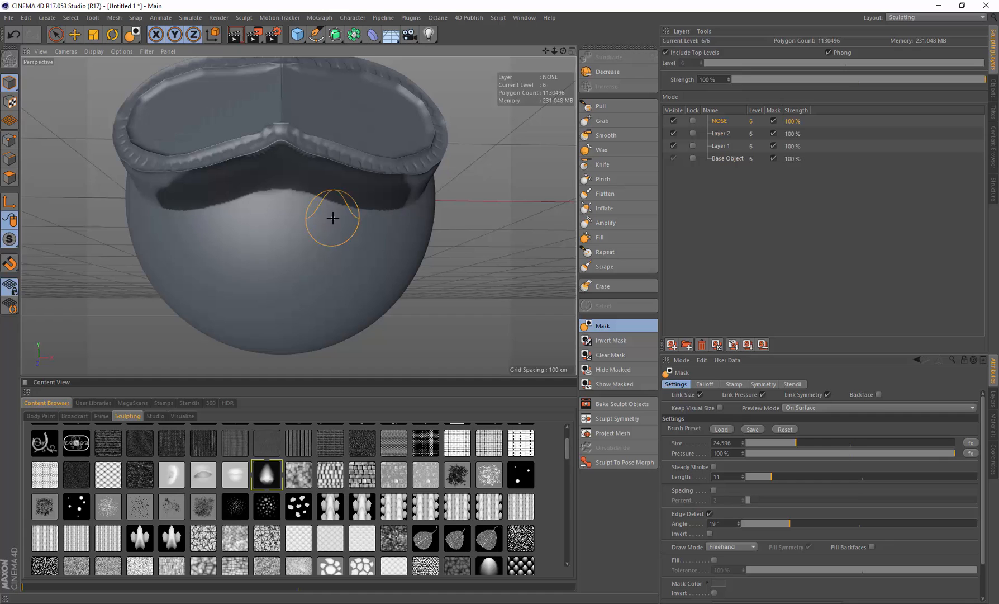
mouse_move(332, 218)
left_mouse_down("alt")
mouse_move(306, 240)
mouse_move(404, 222)
mouse_move(352, 215)
mouse_move(315, 187)
mouse_move(292, 149)
mouse_move(293, 214)
mouse_move(279, 208)
mouse_move(289, 232)
mouse_move(281, 214)
left_mouse_up("alt")
left_click_drag(287, 203, 289, 202, "alt")
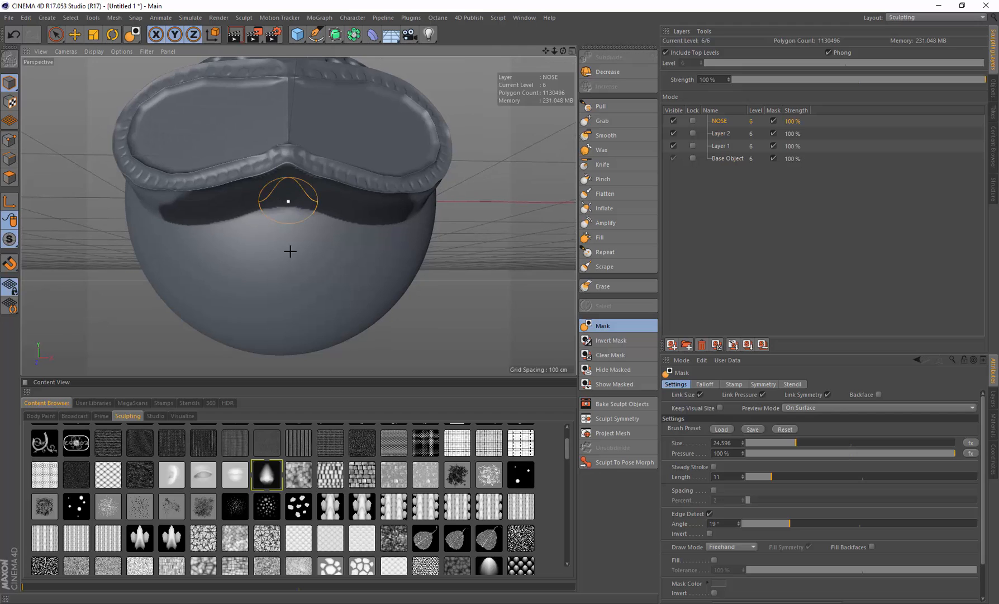
Invert the mask to check its coverage below the goggles, and invert it back.
left_click(612, 343)
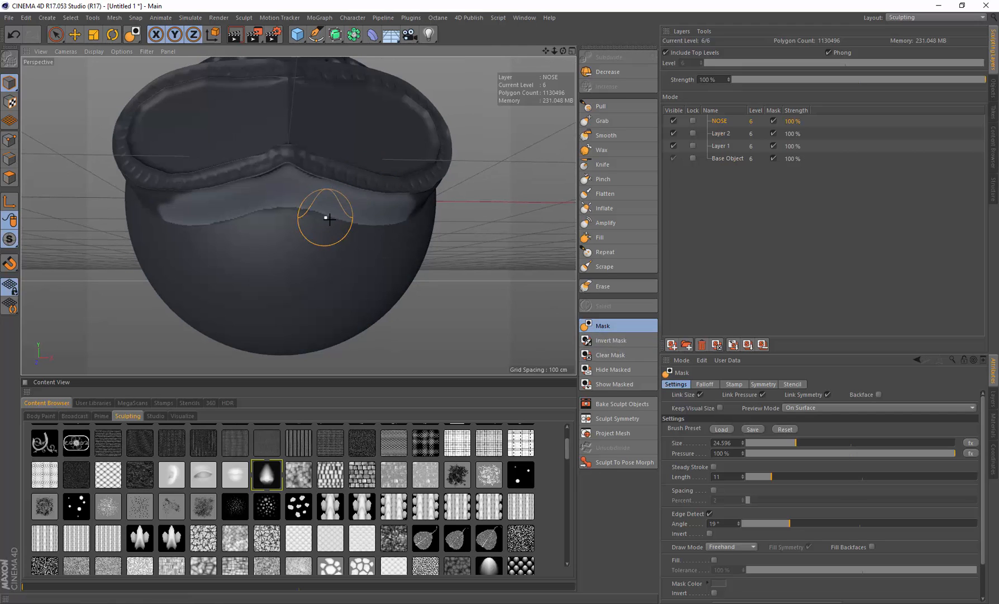
left_click(620, 338)
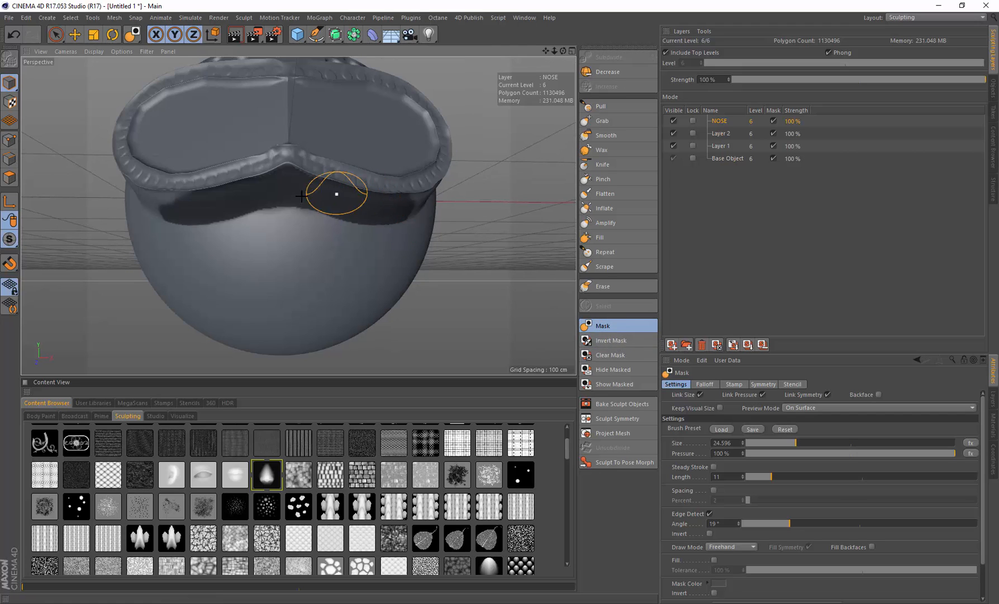
left_click_drag(298, 216, 290, 223, "alt")
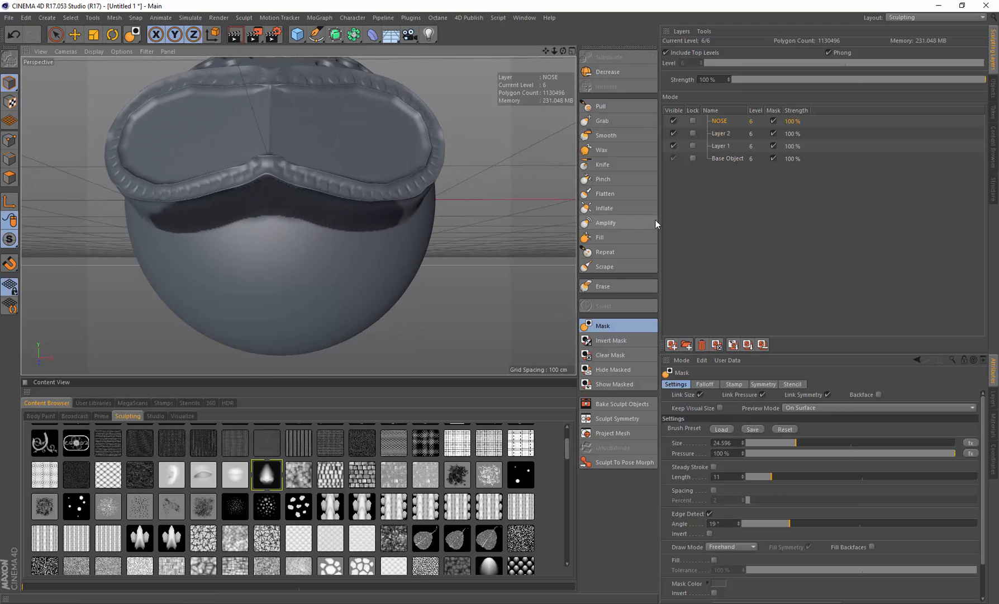
Activate the Pull brush, enlarge it to size 79.864, and undo a test nose stamp at 100% pressure.
left_click(592, 107)
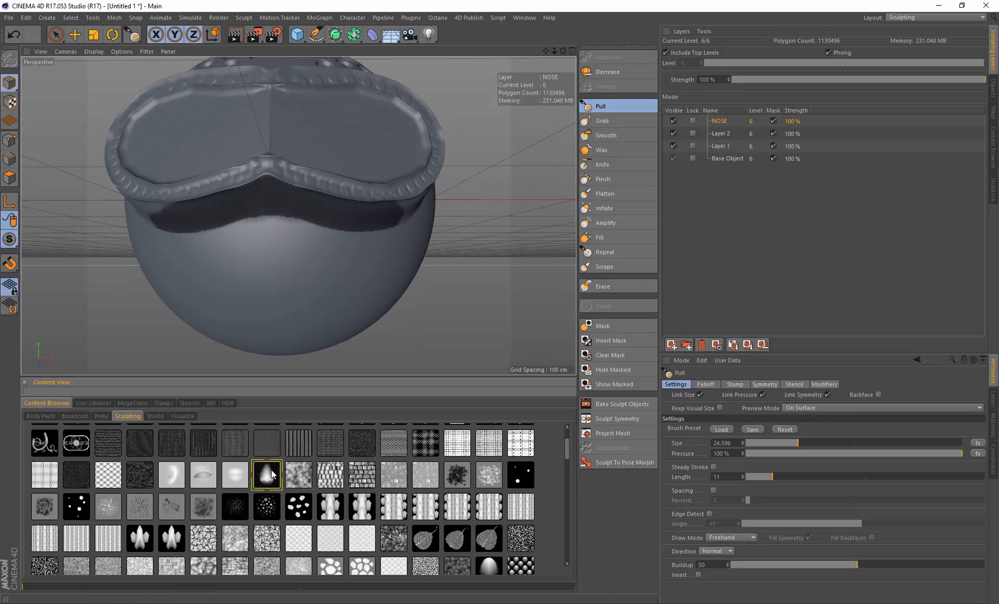
middle_click_drag(276, 257, 290, 272)
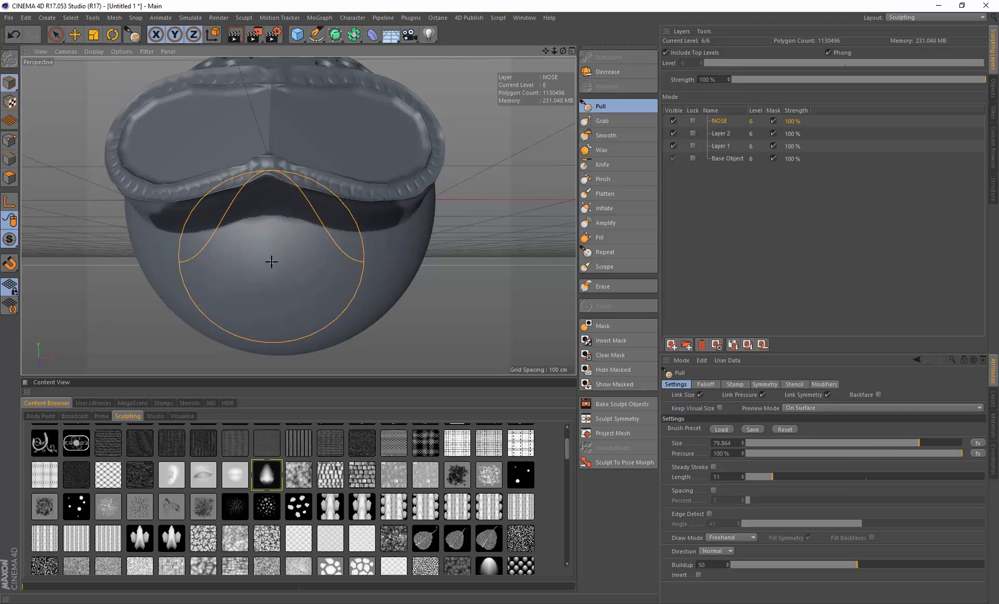
key("ctrl+z")
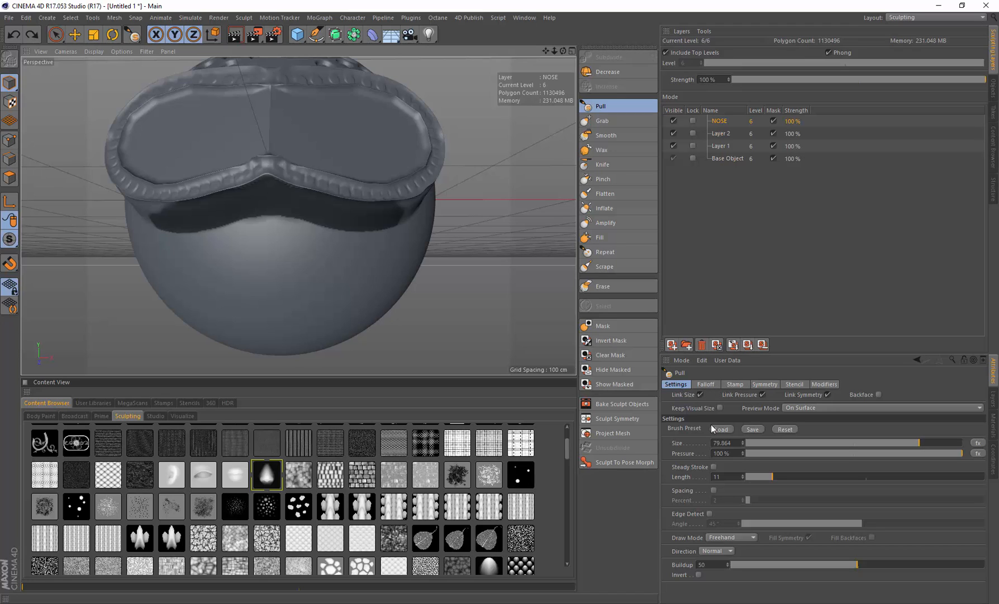
Try stamping the nose below the goggles at 10000% and 2000% Pull pressure, undoing each attempt.
left_click(729, 453)
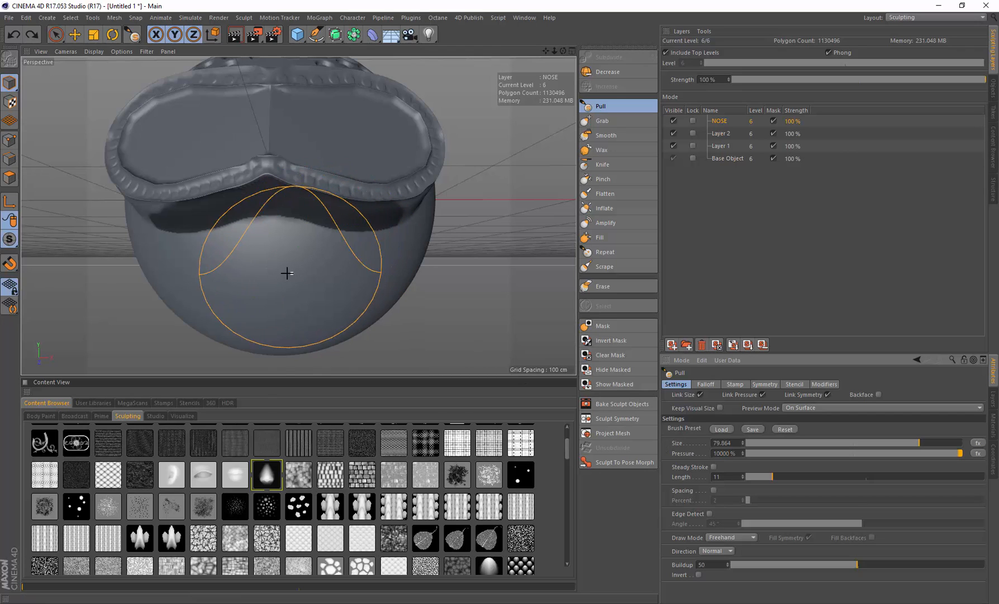
left_click_drag(270, 268, 272, 268)
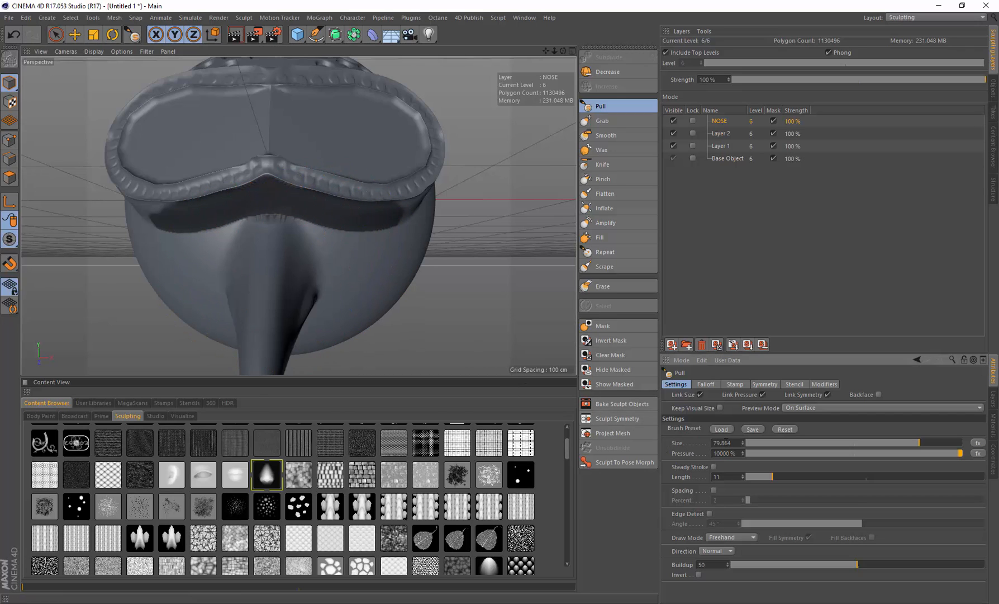
key("ctrl+z")
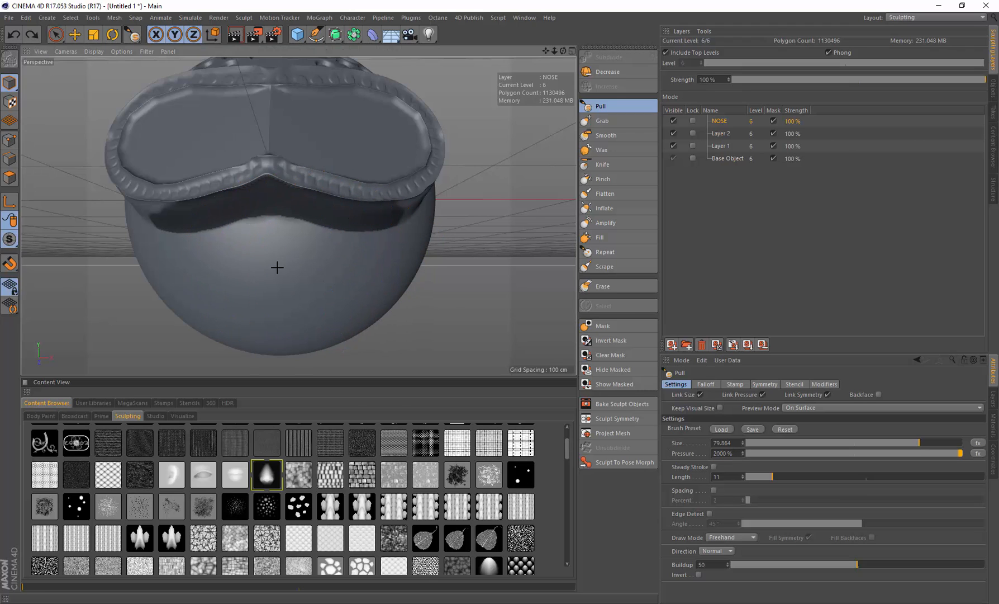
mouse_move(277, 268)
left_mouse_down()
mouse_move(312, 252)
mouse_move(335, 261)
mouse_move(305, 268)
mouse_move(290, 190)
mouse_move(308, 279)
mouse_move(302, 272)
mouse_move(390, 248)
mouse_move(261, 237)
mouse_move(335, 261)
left_mouse_up()
key("ctrl+z")
left_click(289, 250)
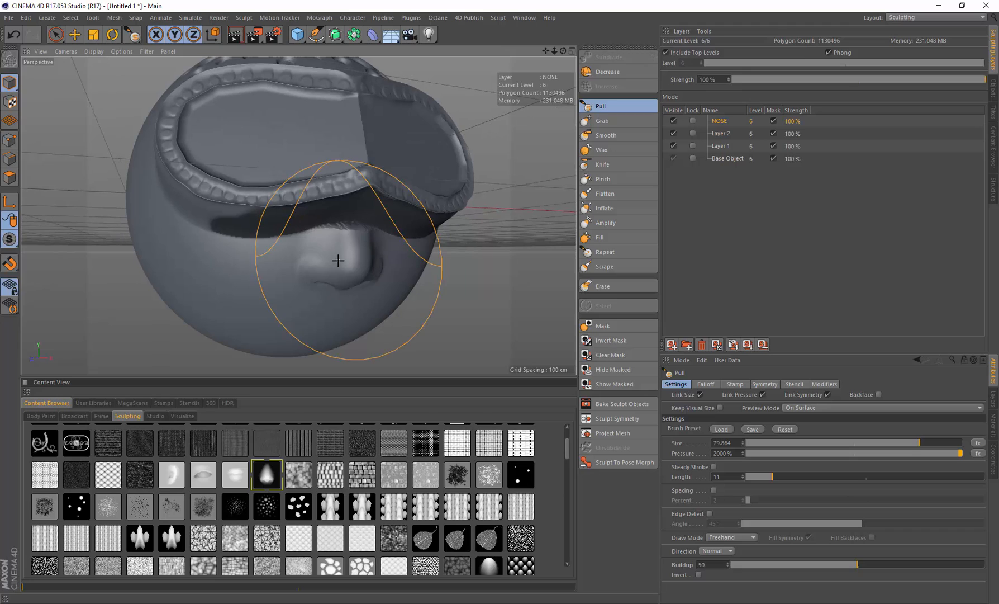
key("ctrl+z")
Set the Pull brush pressure to 3000% and stamp the nose centred just below the masked band.
left_click(723, 453)
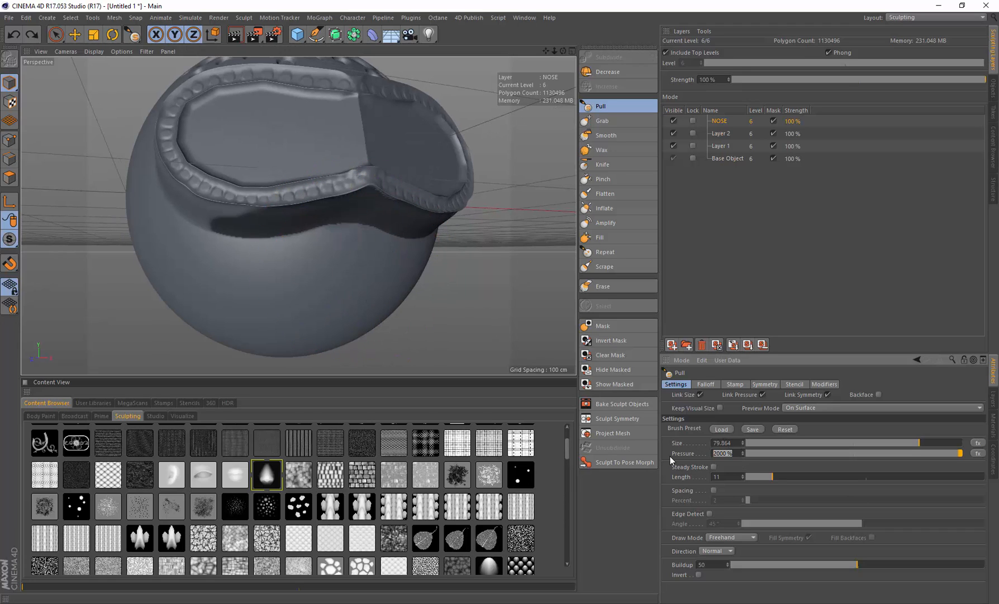
type("3000")
key("Return")
mouse_move(362, 240)
left_mouse_down("alt")
mouse_move(319, 241)
mouse_move(280, 258)
left_mouse_up("alt")
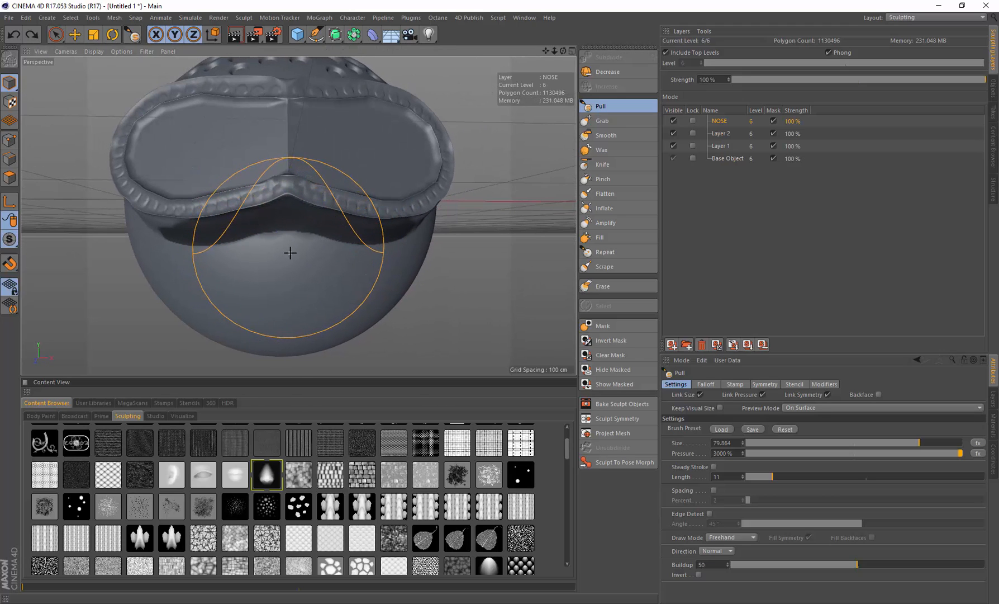
left_click(290, 253)
key("ctrl+z")
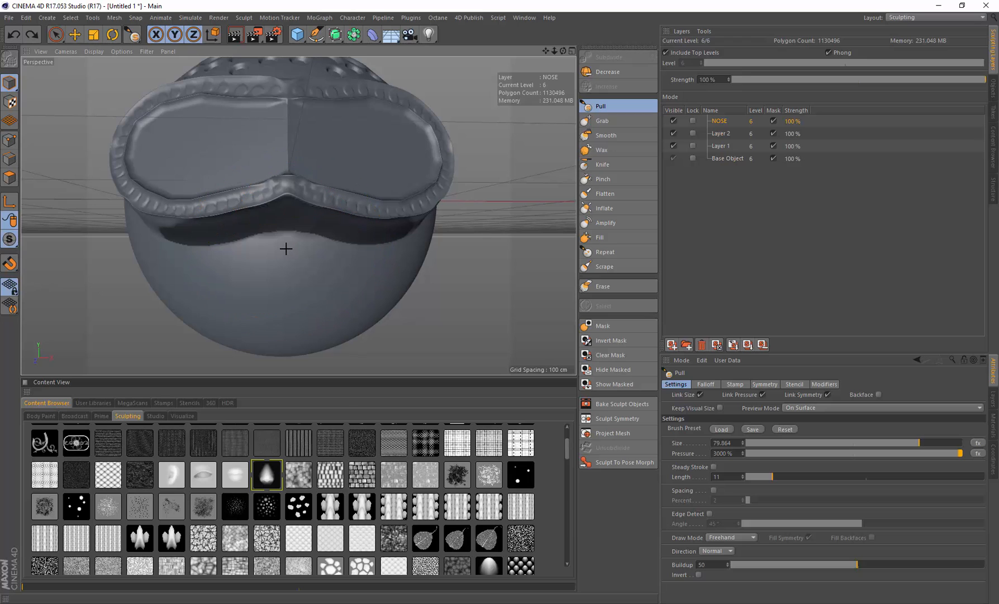
left_click(286, 249)
key("ctrl+z")
left_click(288, 248)
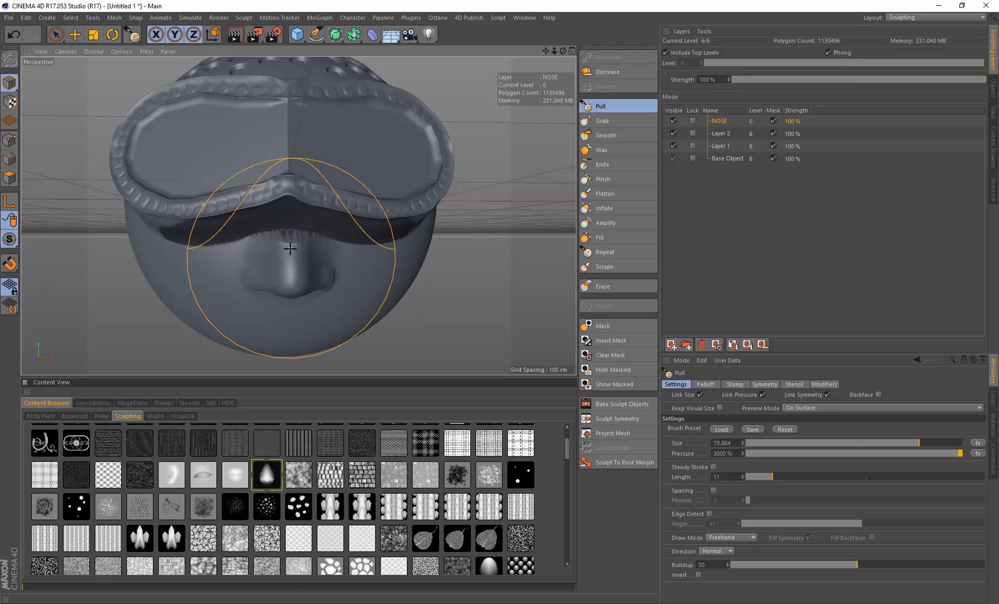
left_click_drag(295, 252, 341, 240, "alt")
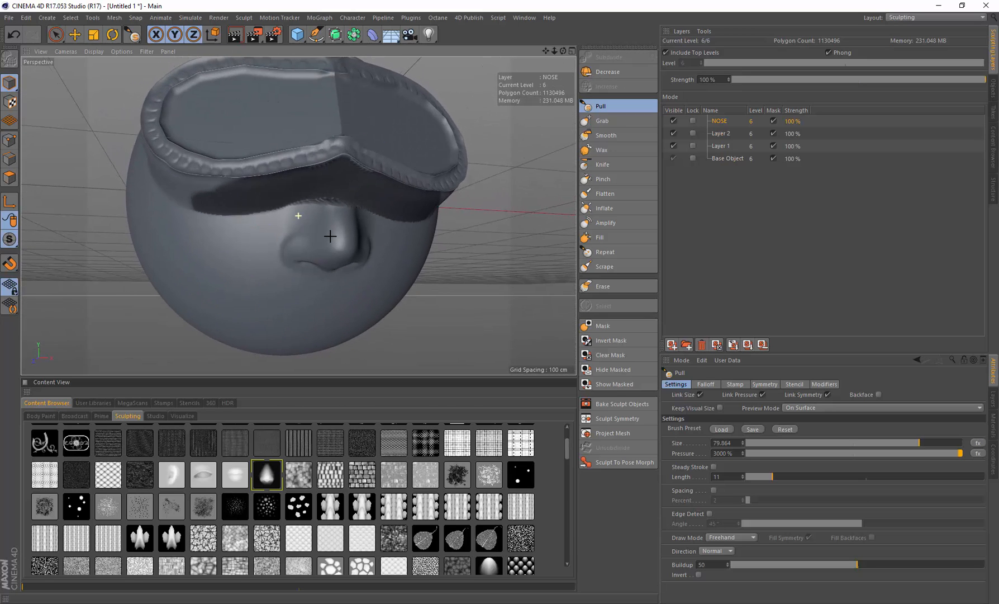
Clear the mask and smooth the rough upper edge of the nose with the brush at size 24.955.
left_click(617, 354)
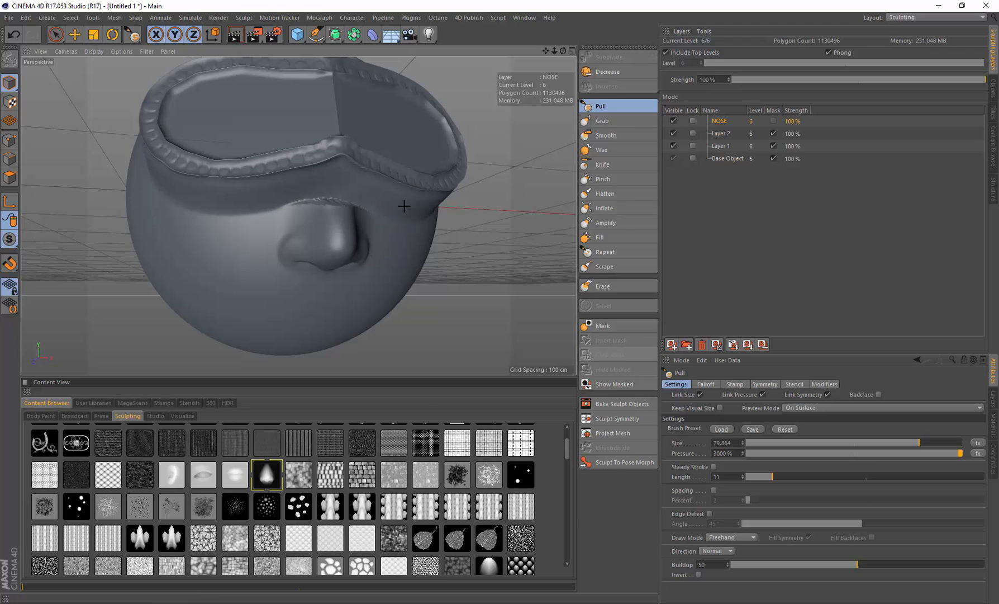
left_click_drag(342, 248, 346, 277, "alt")
middle_click_drag(363, 256, 290, 244)
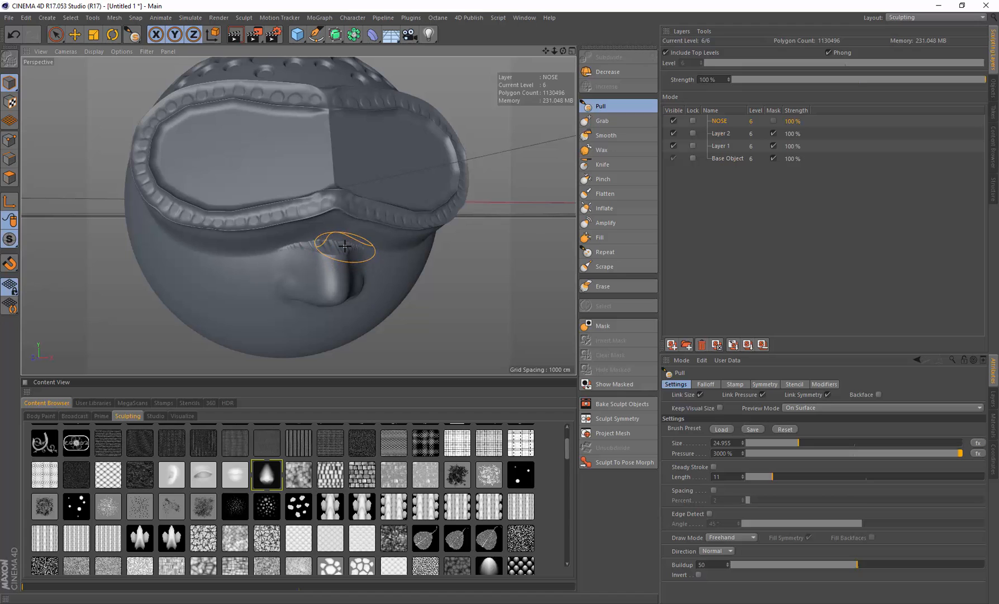
left_click_drag(330, 250, 336, 250)
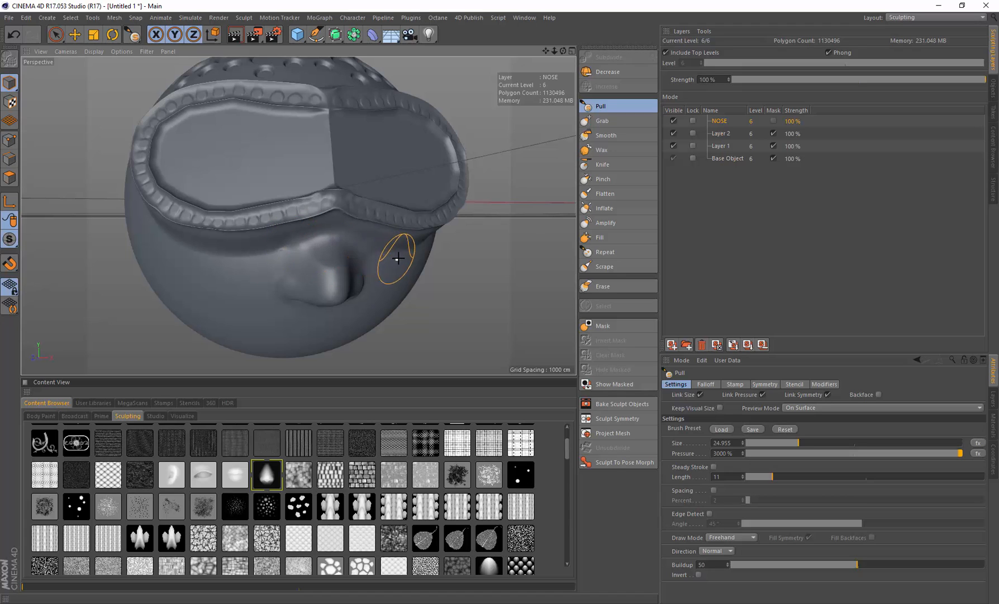
Lower the brush pressure to 100% and refine the nose bridge below the goggles, reducing the brush size to 22.618.
mouse_move(398, 258)
left_mouse_down("alt")
mouse_move(379, 238)
mouse_move(403, 250)
left_mouse_up("alt")
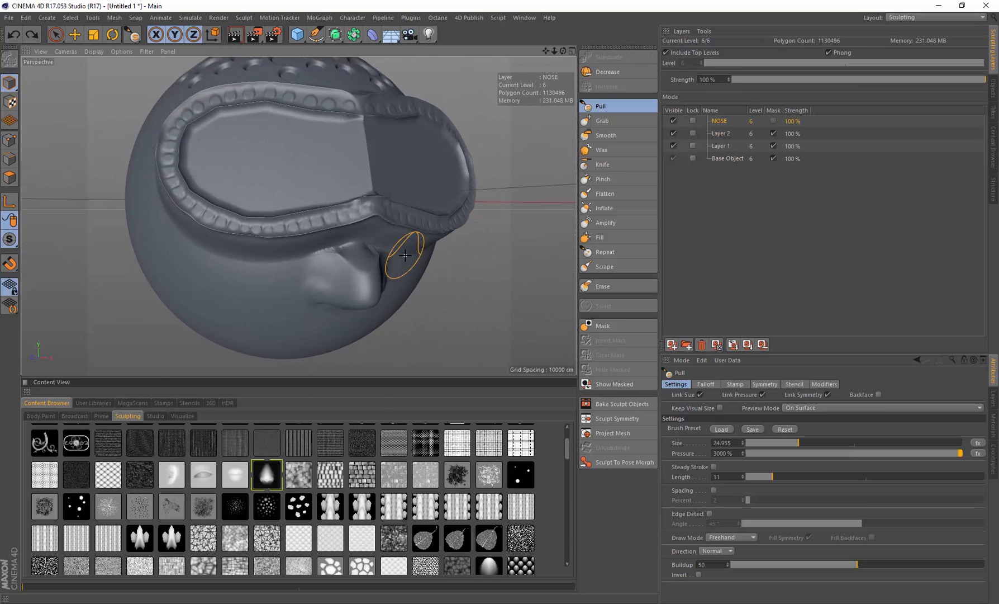
left_click_drag(755, 454, 965, 453)
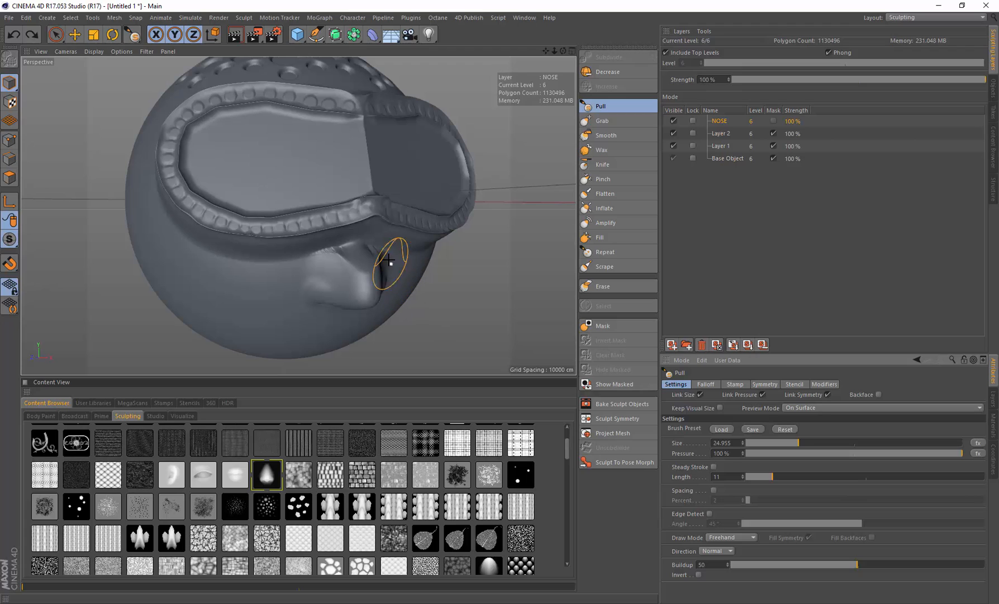
left_click_drag(378, 253, 336, 253)
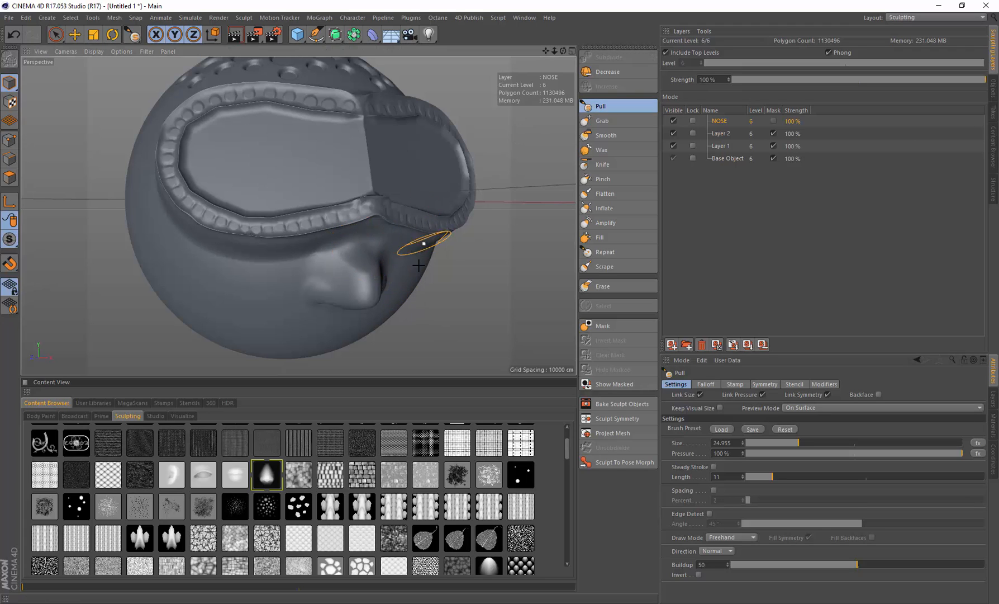
middle_click_drag(391, 246, 365, 249)
left_click_drag(365, 249, 357, 247)
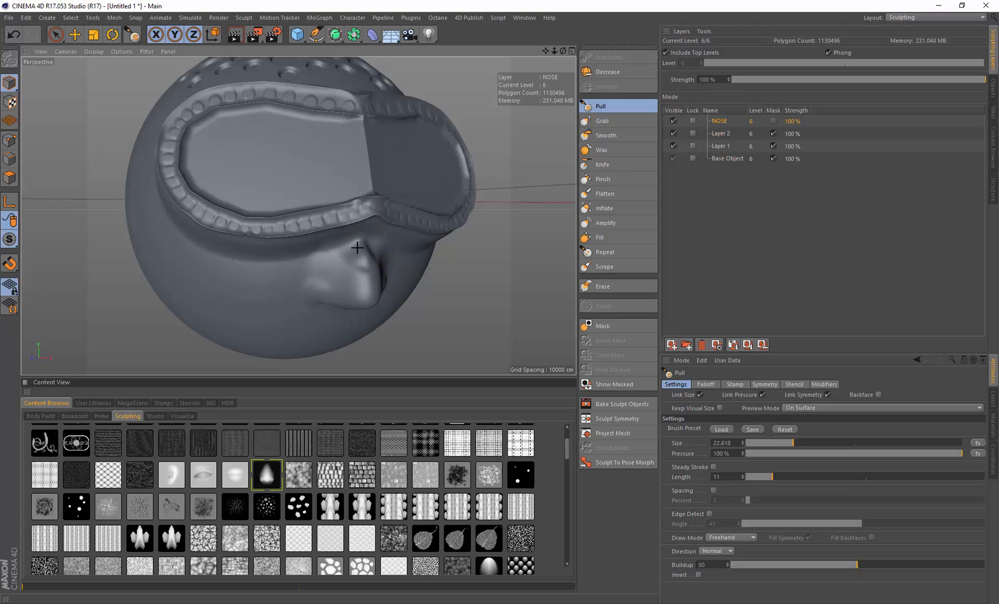
Undo the last nose stroke and refine the nose bridge again with brush size 24.771 and 26% pressure.
key("ctrl+z")
middle_click_drag(370, 257, 369, 257)
left_click(800, 451)
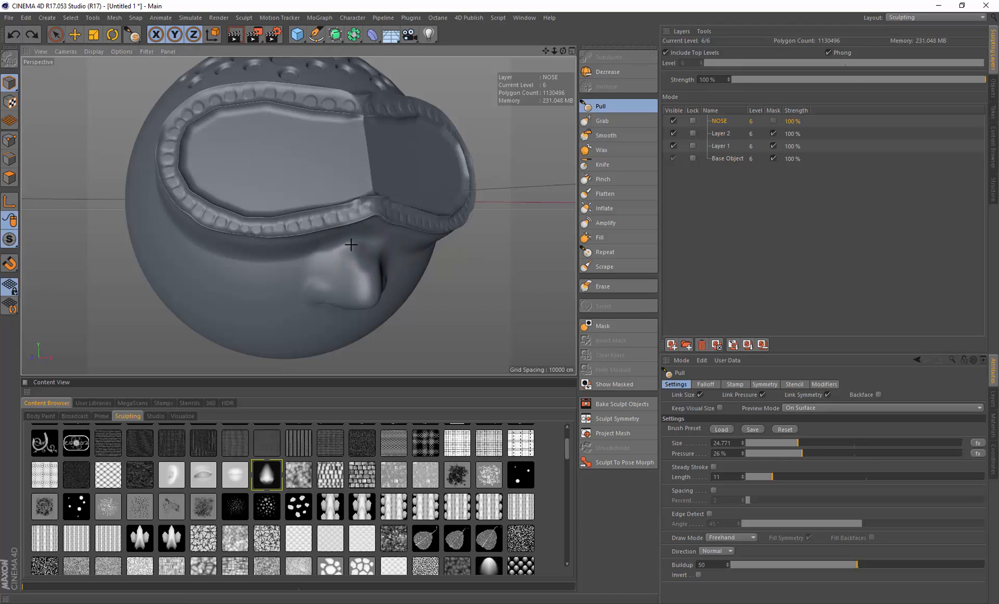
left_click_drag(386, 254, 280, 267, "alt")
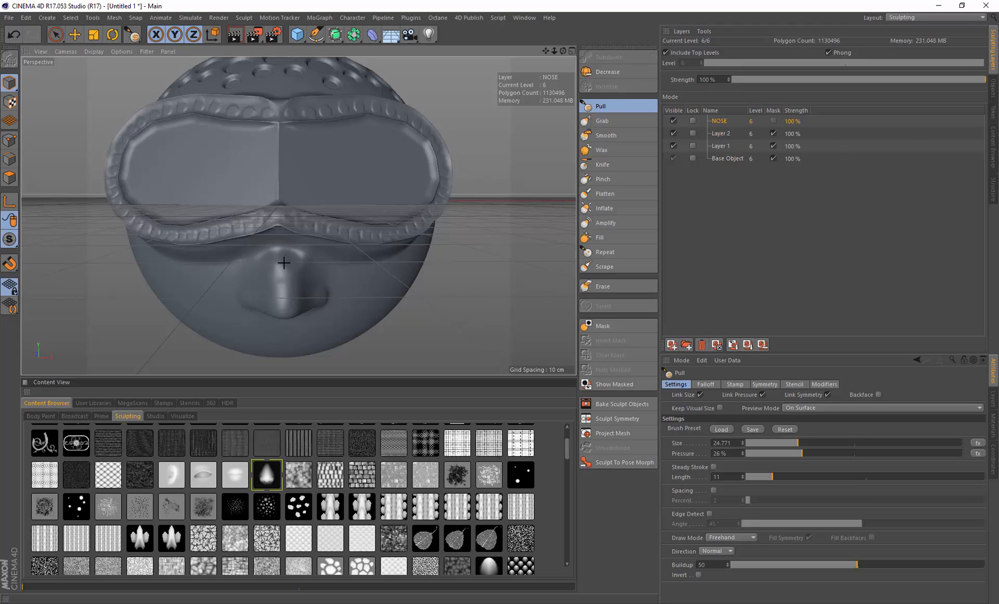
mouse_move(293, 257)
left_mouse_down("alt")
mouse_move(328, 277)
mouse_move(277, 245)
mouse_move(297, 217)
mouse_move(359, 240)
left_mouse_up("alt")
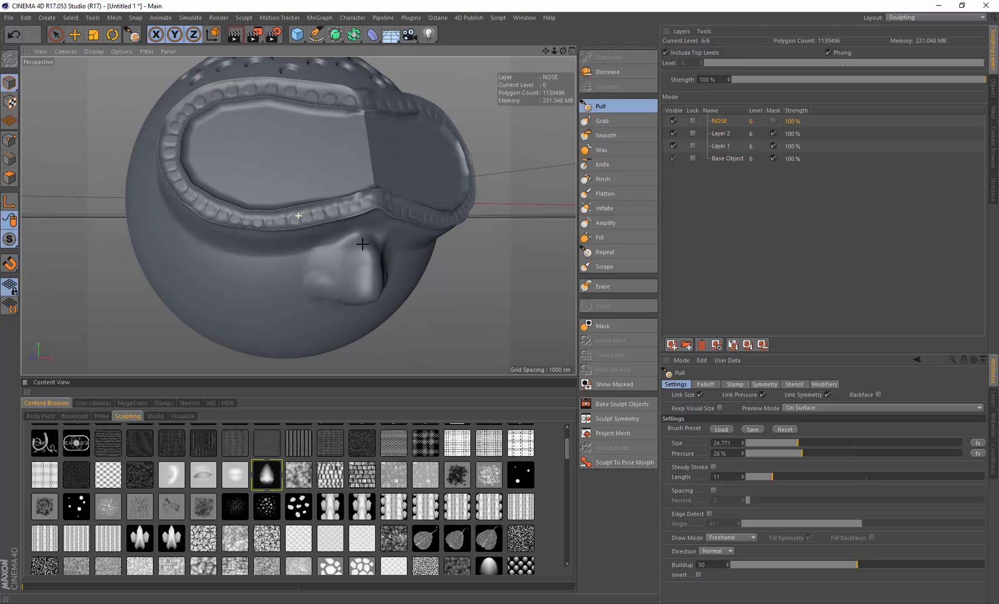
left_click_drag(285, 255, 295, 255, "alt")
scroll(295, 254, "down", 5)
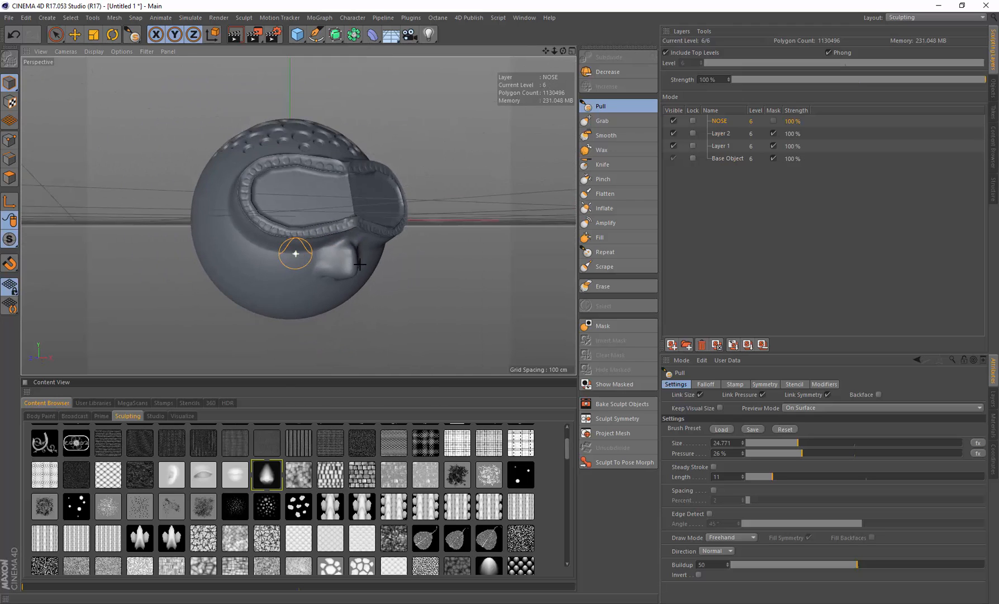
left_click_drag(355, 253, 335, 243, "alt")
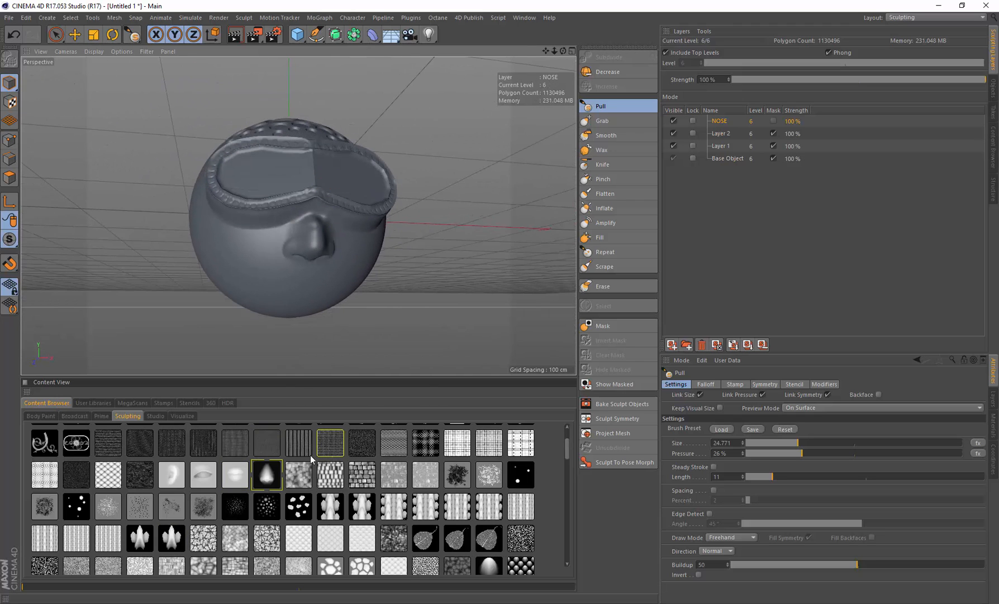
Load the face mouth stamp and set the Pull brush to 2000% pressure and size 99.667.
scroll(332, 514, "up", 2)
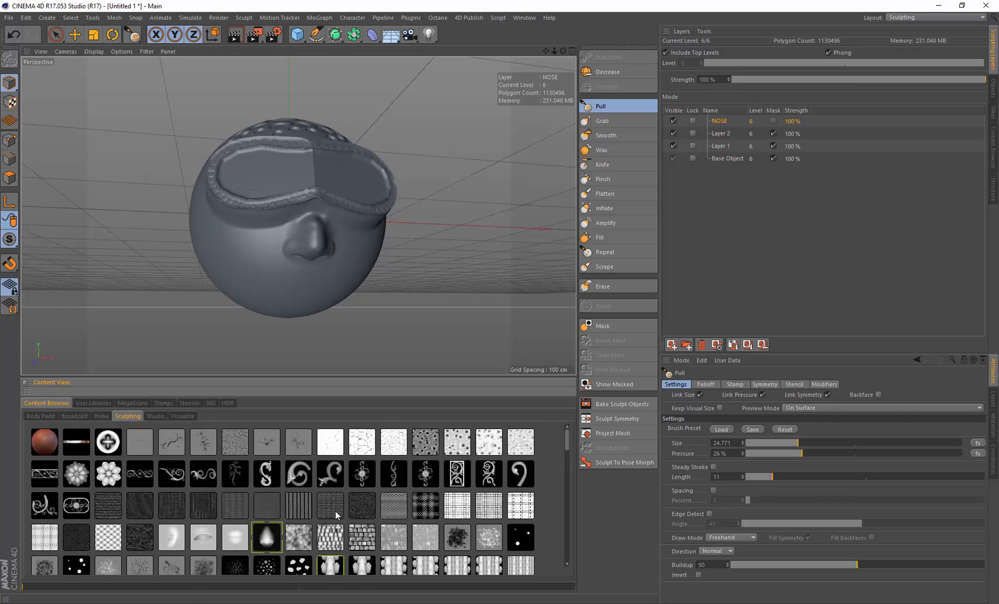
scroll(336, 511, "down", 10)
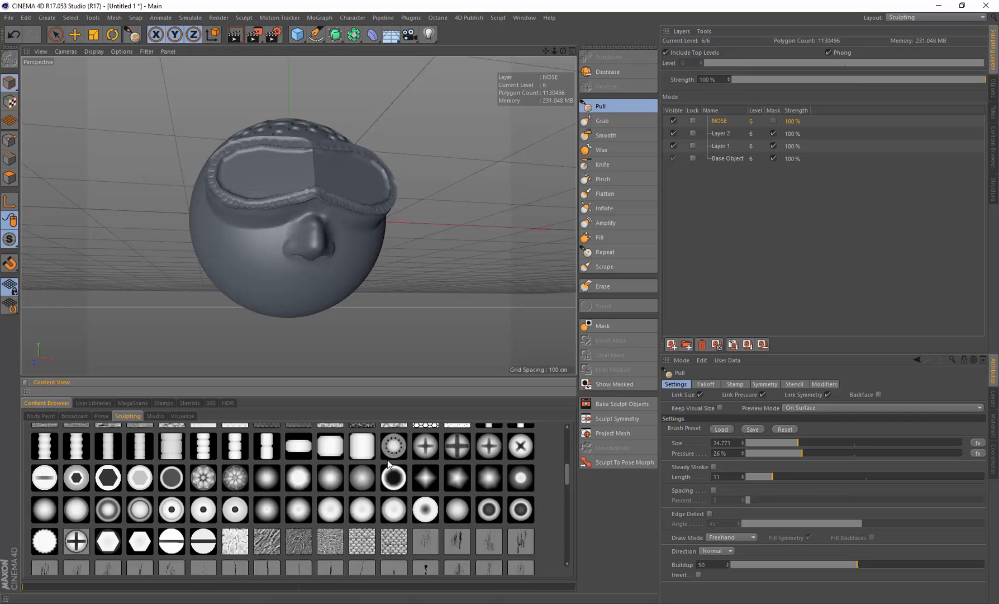
scroll(388, 463, "down", 10)
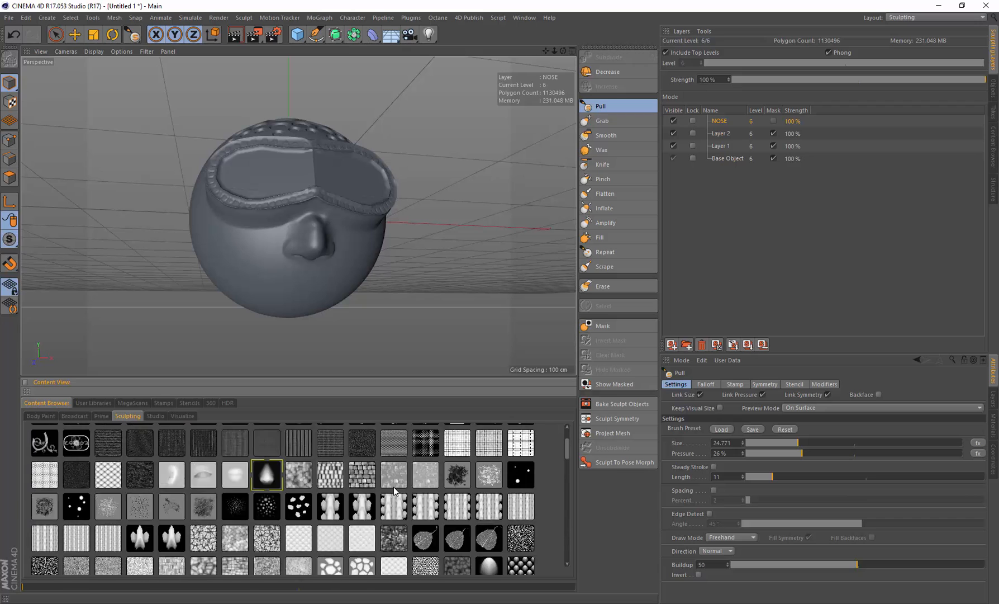
scroll(393, 486, "up", 2)
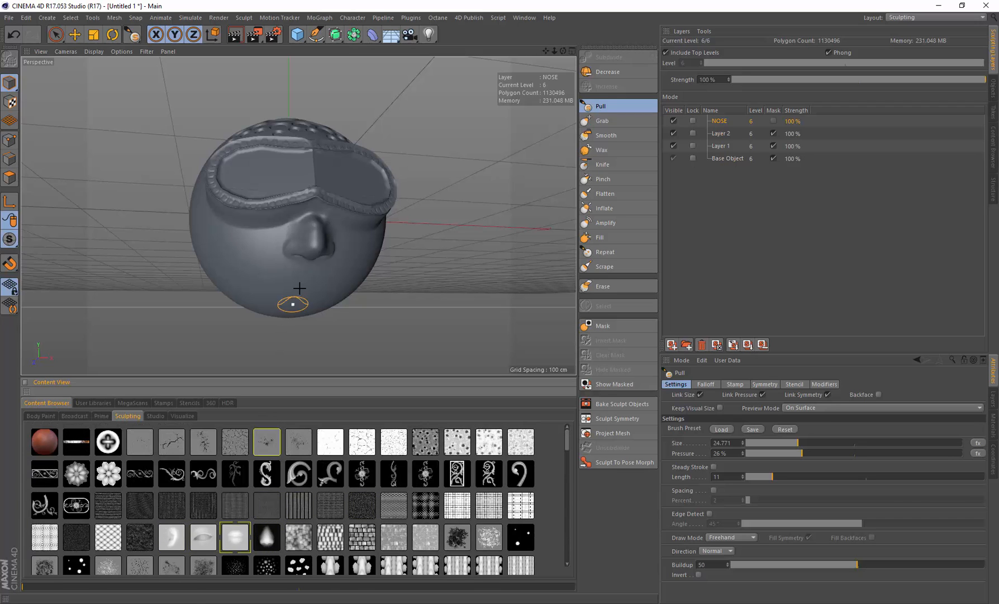
left_click_drag(315, 284, 287, 286, "alt")
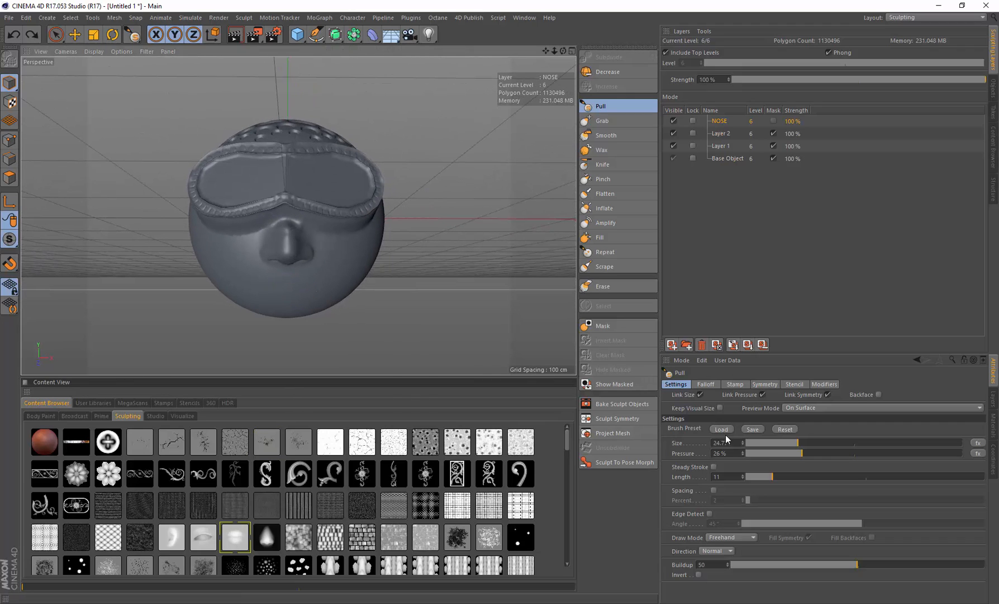
left_click_drag(728, 453, 659, 460)
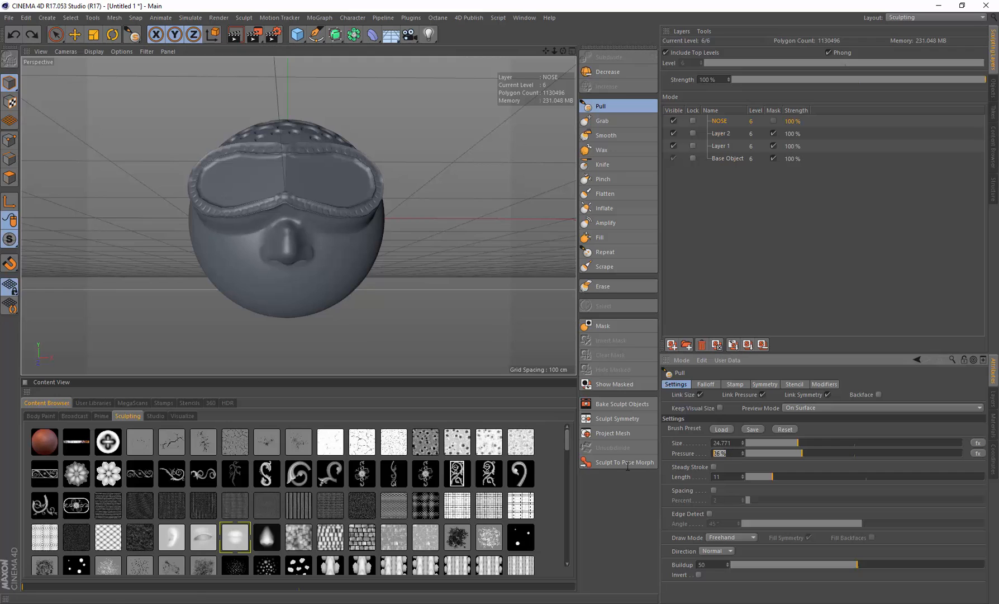
type("2000")
key("Return")
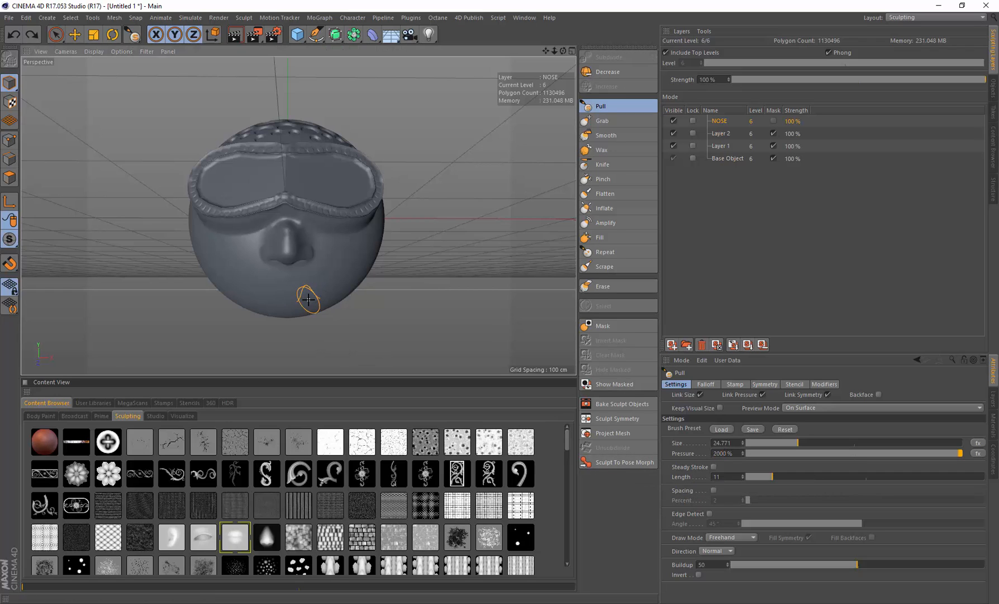
middle_click_drag(278, 290, 305, 291)
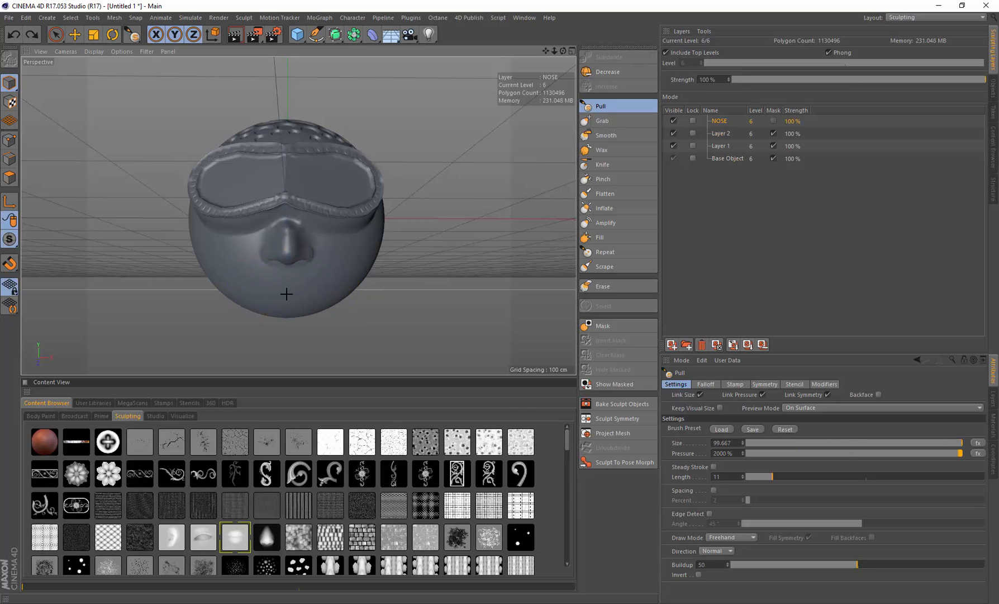
Try stamping the mouth below the nose with falloff enabled and undo the stamp.
mouse_move(291, 293)
left_mouse_down("alt")
mouse_move(329, 263)
mouse_move(364, 264)
mouse_move(339, 258)
mouse_move(308, 272)
left_mouse_up("alt")
scroll(327, 268, "up", 5)
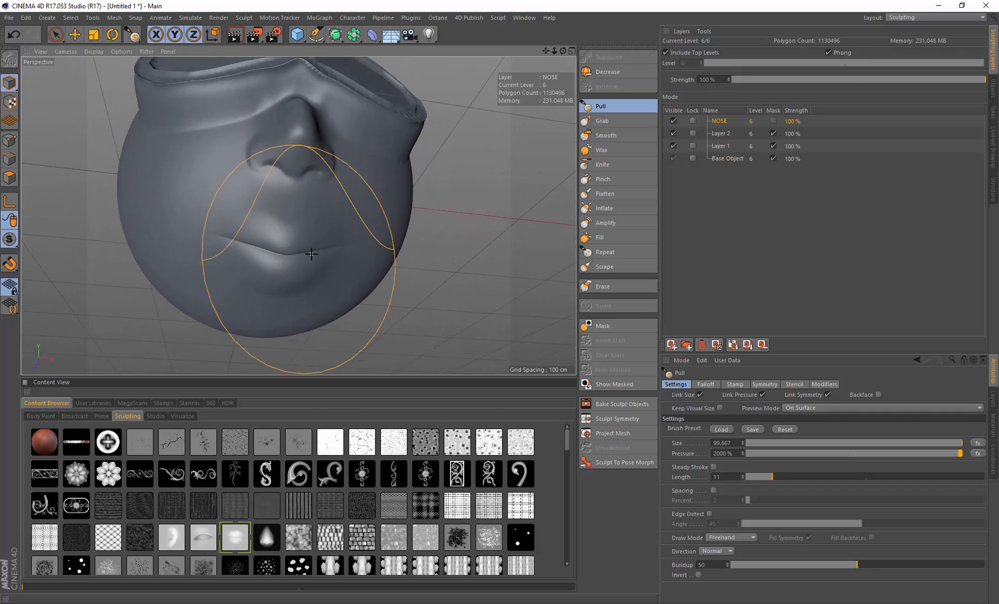
key("ctrl+z")
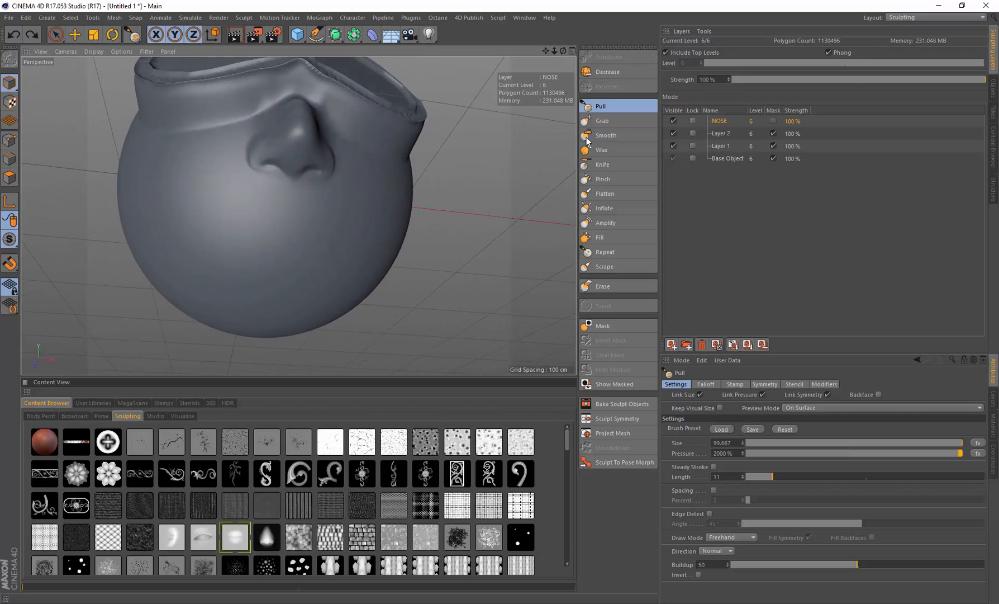
Turn off Use Falloff for the mouth stamp and leave Enclose disabled.
left_click(736, 384)
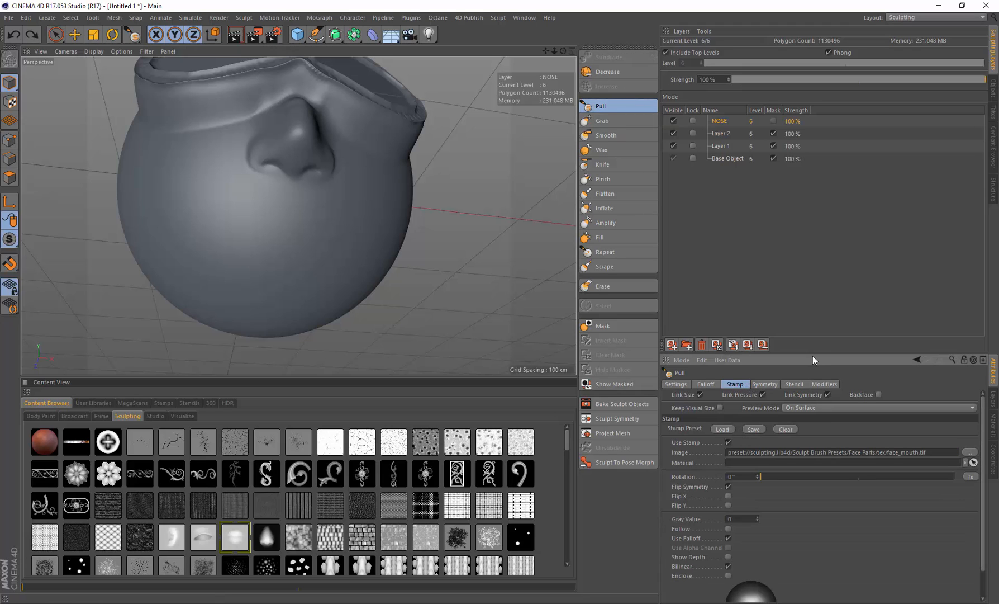
left_click_drag(812, 352, 812, 230)
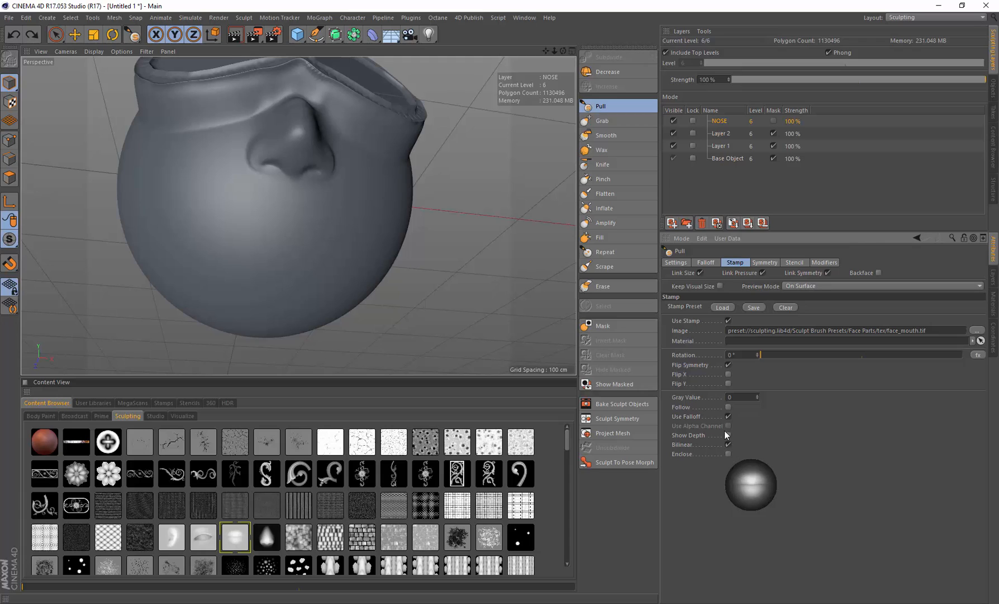
left_click(727, 416)
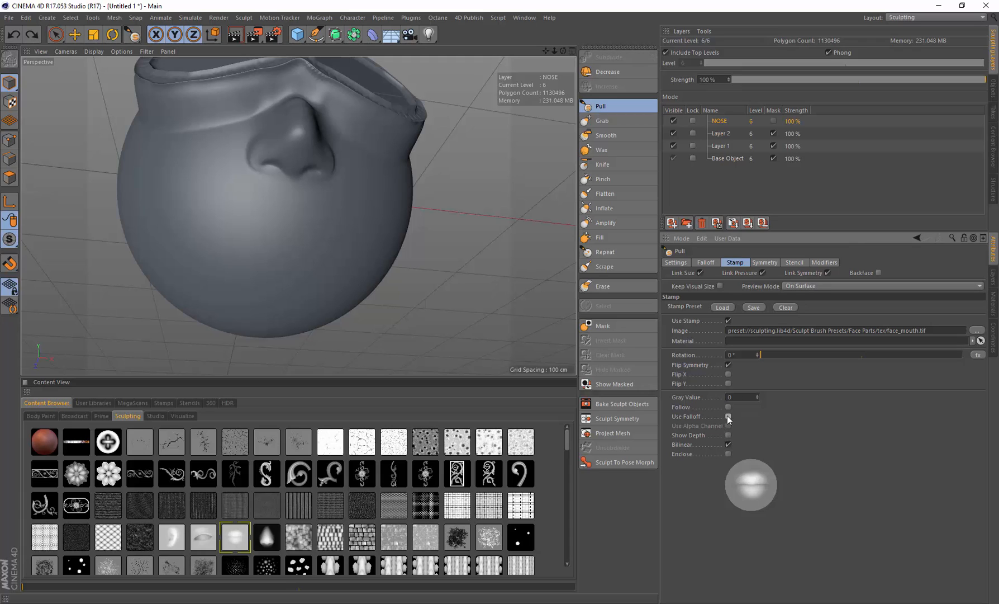
left_click(727, 454)
left_click(728, 453)
Try stamping the mouth without falloff below the nose and undo the stamp.
left_click(292, 237)
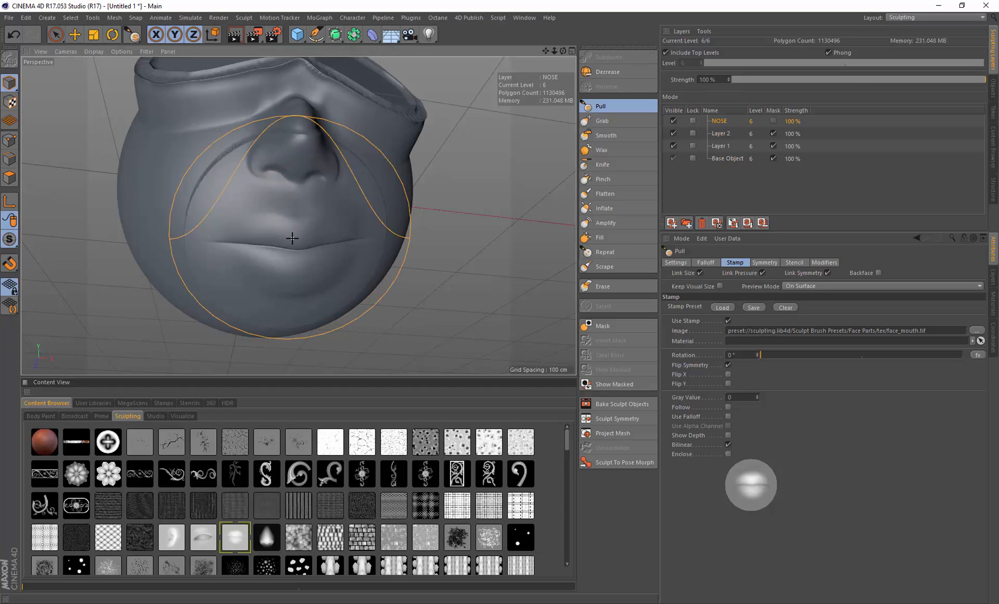
mouse_move(361, 234)
left_mouse_down("alt")
mouse_move(313, 218)
mouse_move(345, 242)
left_mouse_up("alt")
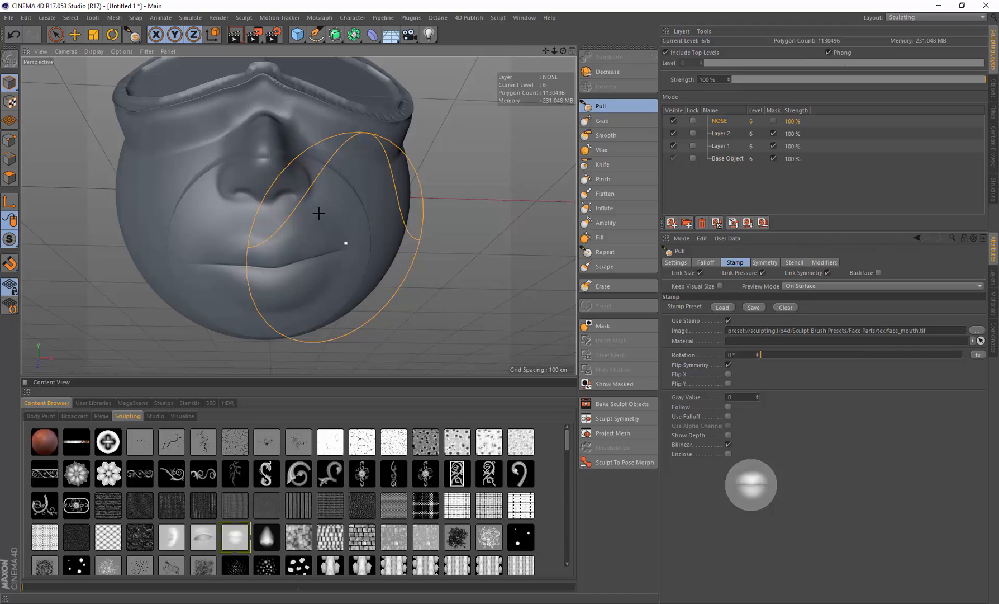
key("ctrl+z")
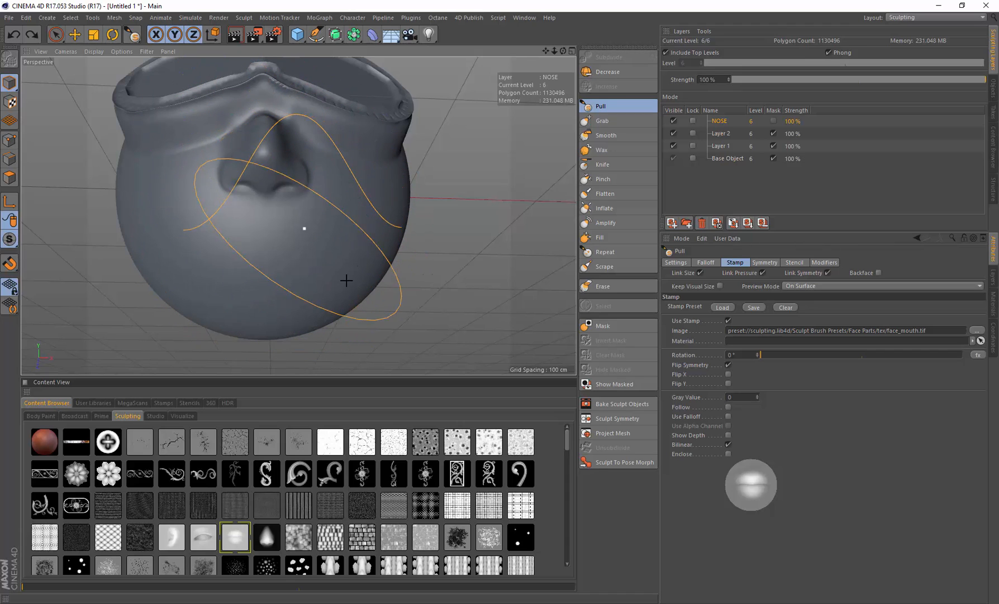
Set the stamp's Gray Value to 0.5 and stamp the mouth centred below the nose.
left_click(743, 396)
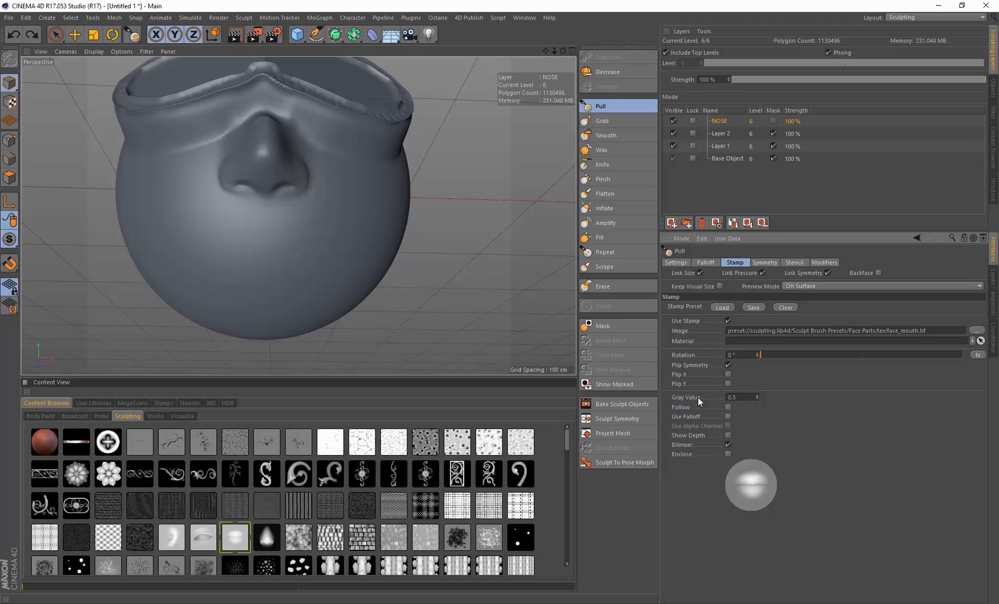
left_click(267, 246)
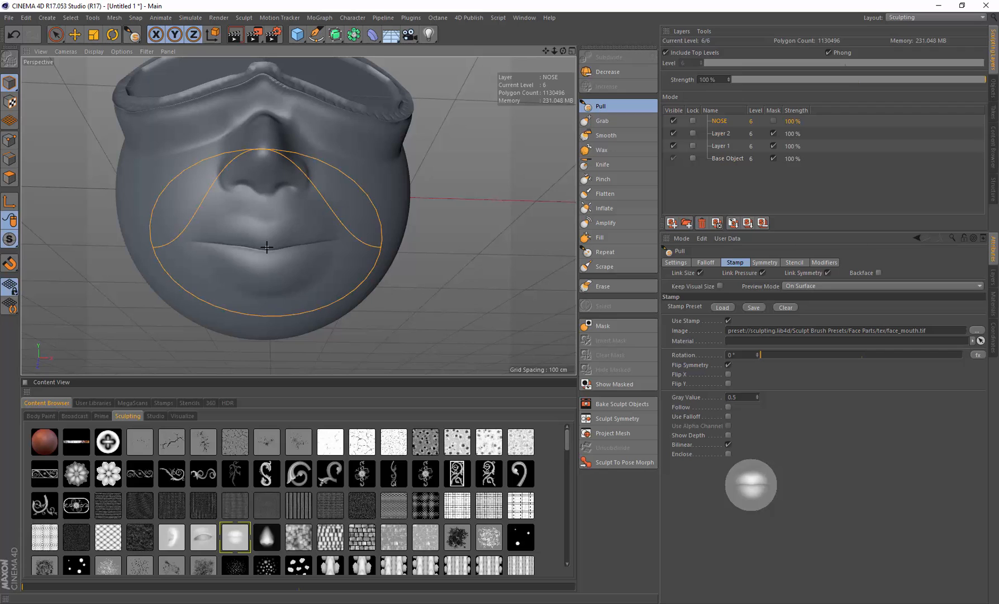
mouse_move(290, 250)
left_mouse_down("alt")
mouse_move(305, 253)
mouse_move(284, 299)
mouse_move(277, 263)
mouse_move(377, 285)
left_mouse_up("alt")
key("ctrl+z")
left_click(269, 250)
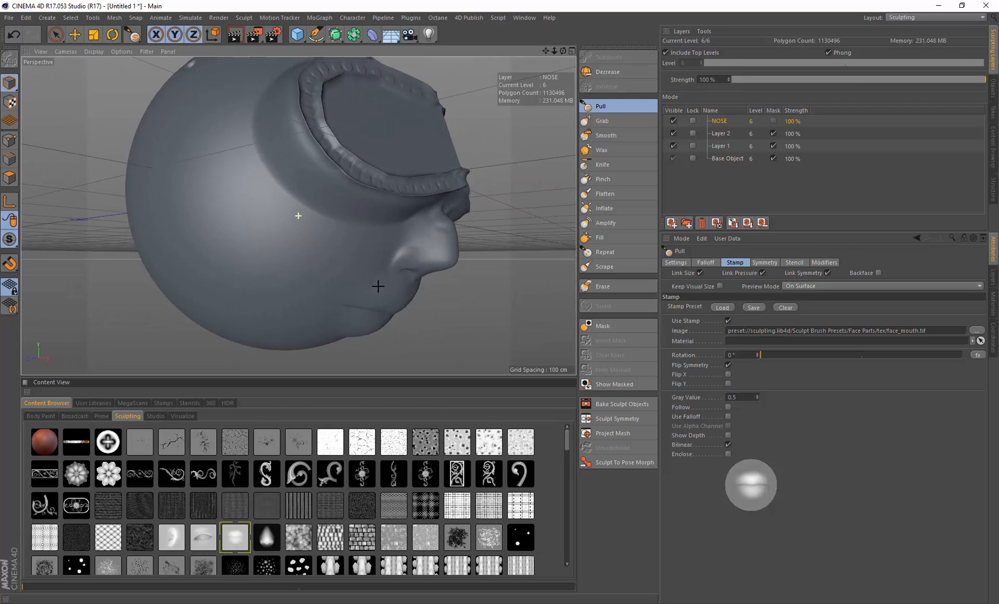
Load the face ear stamp, try it on the side of the head behind the goggles, and undo the stamp.
left_click(172, 536)
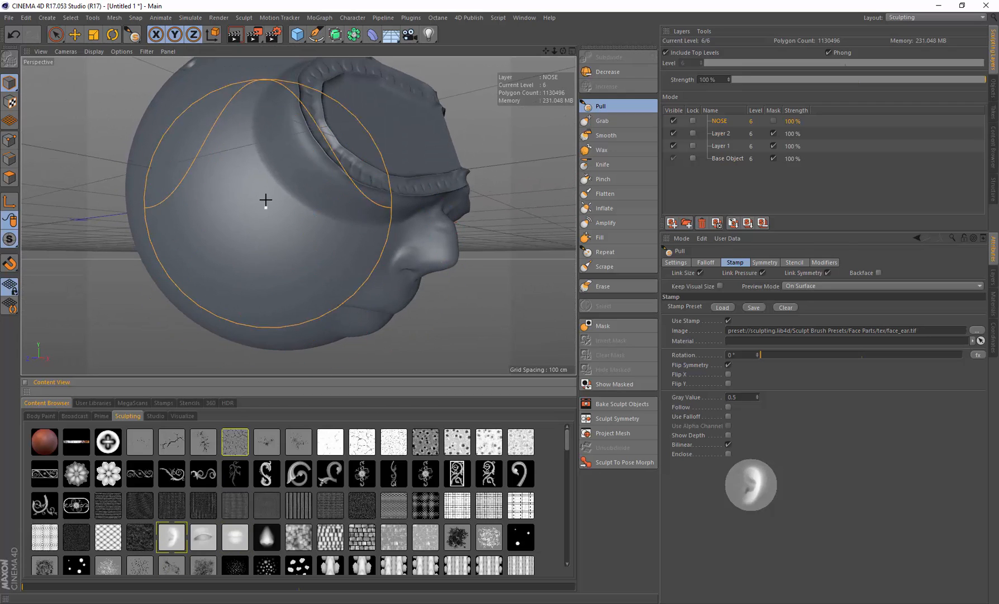
mouse_move(265, 200)
left_mouse_down("alt")
mouse_move(317, 229)
mouse_move(274, 222)
left_mouse_up("alt")
left_click(286, 224)
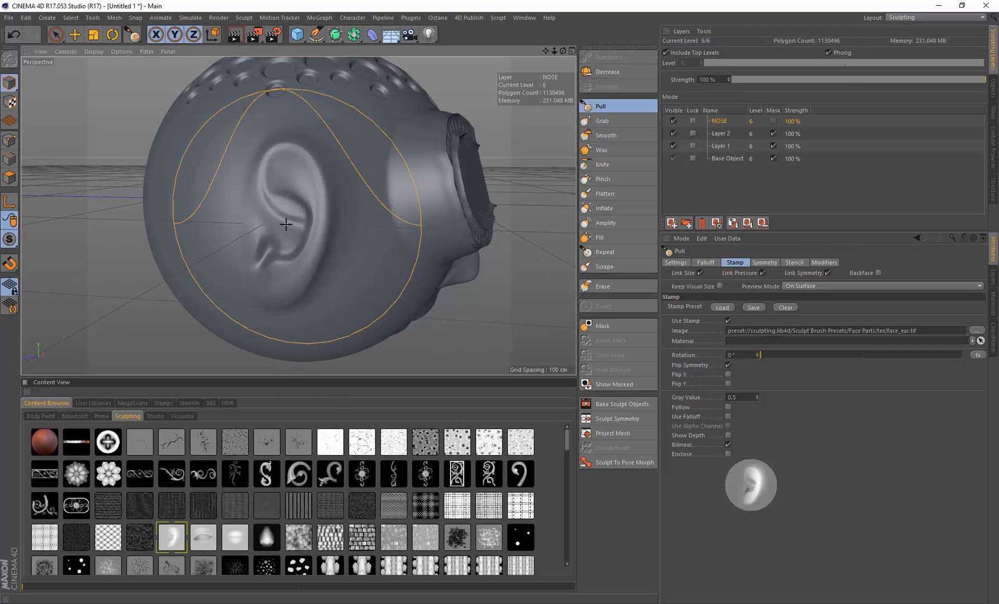
key("ctrl+z")
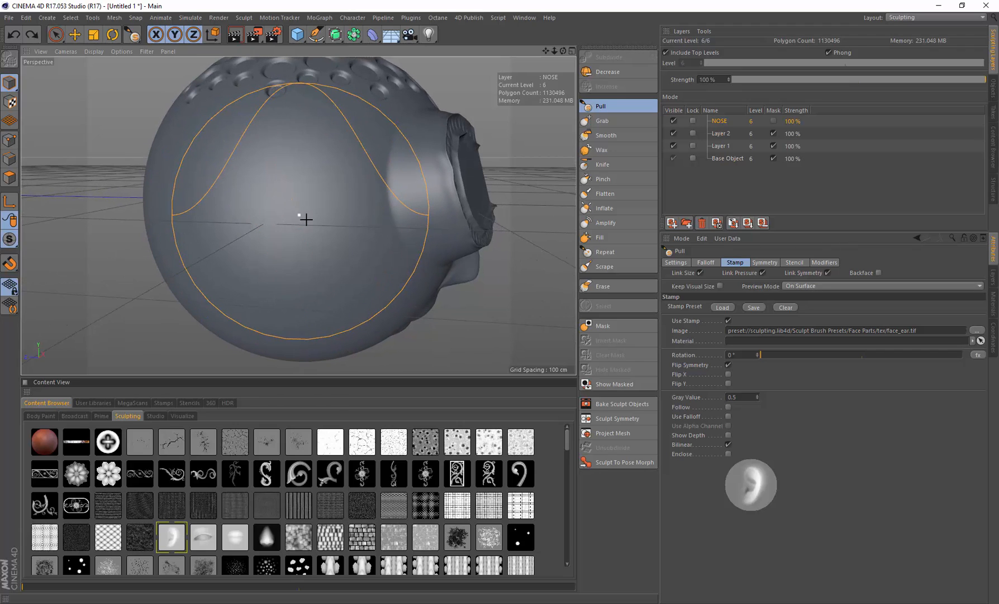
Enable Flip X for the ear stamp, try it on the side of the head, and undo any trial stamp.
left_click(729, 374)
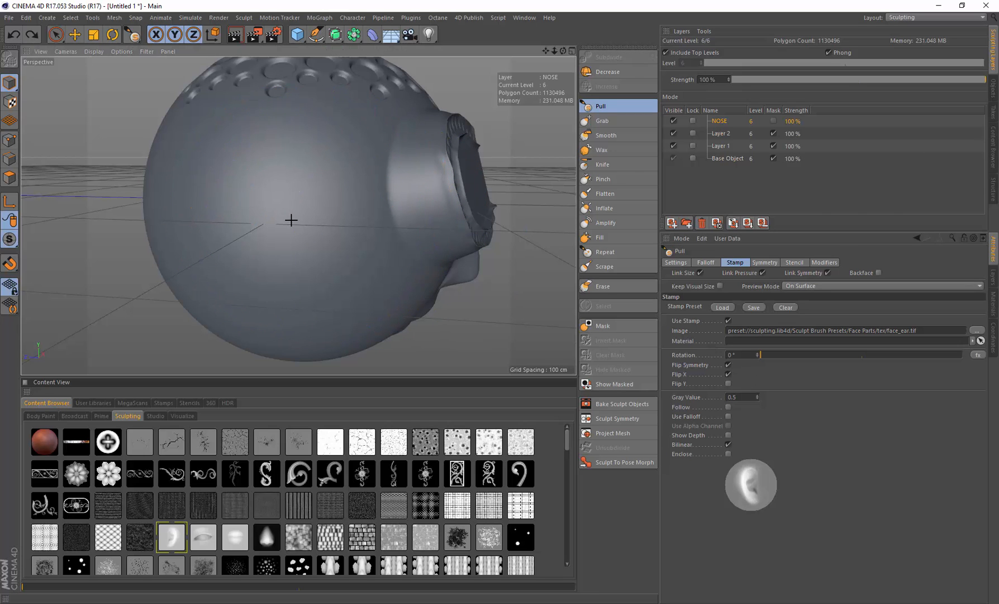
mouse_move(304, 218)
left_mouse_down("alt")
mouse_move(223, 205)
mouse_move(246, 221)
mouse_move(339, 223)
mouse_move(107, 203)
mouse_move(233, 205)
mouse_move(206, 195)
left_mouse_up("alt")
key("ctrl+z")
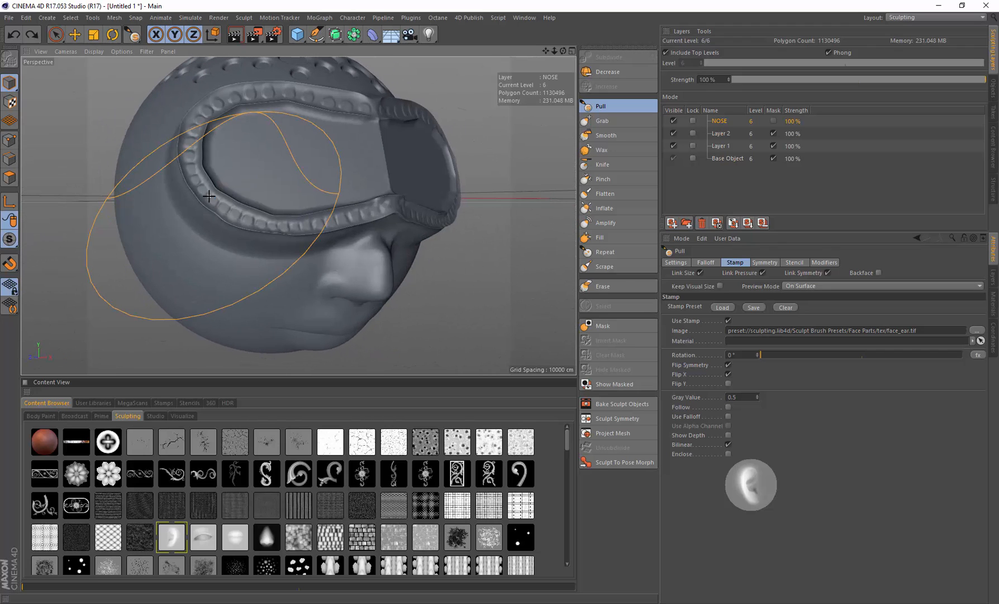
Enable X (YZ) brush symmetry and stamp matching flipped ears on both sides of the head behind the goggles.
left_click(764, 262)
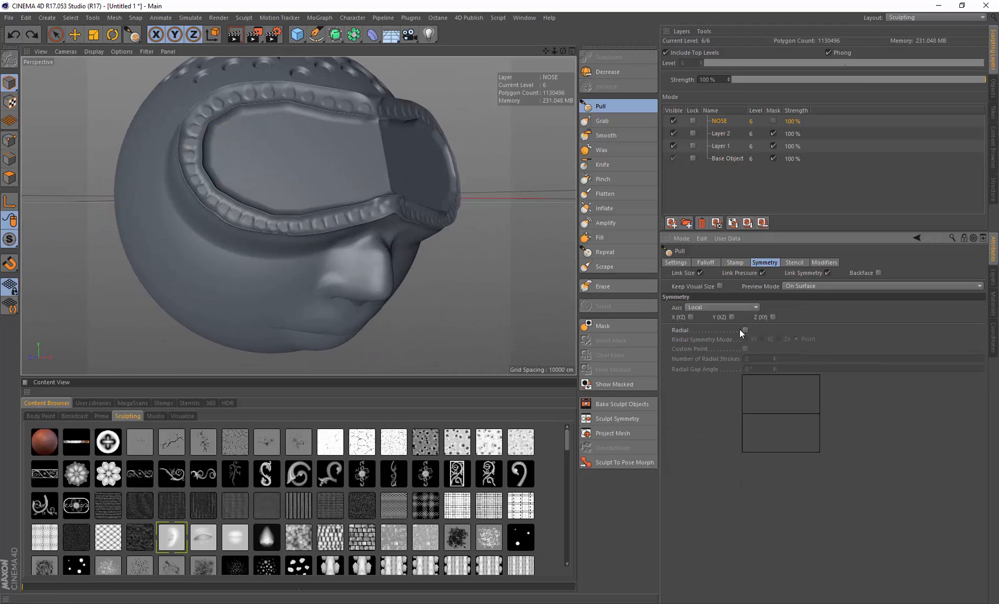
left_click_drag(368, 242, 441, 252, "alt")
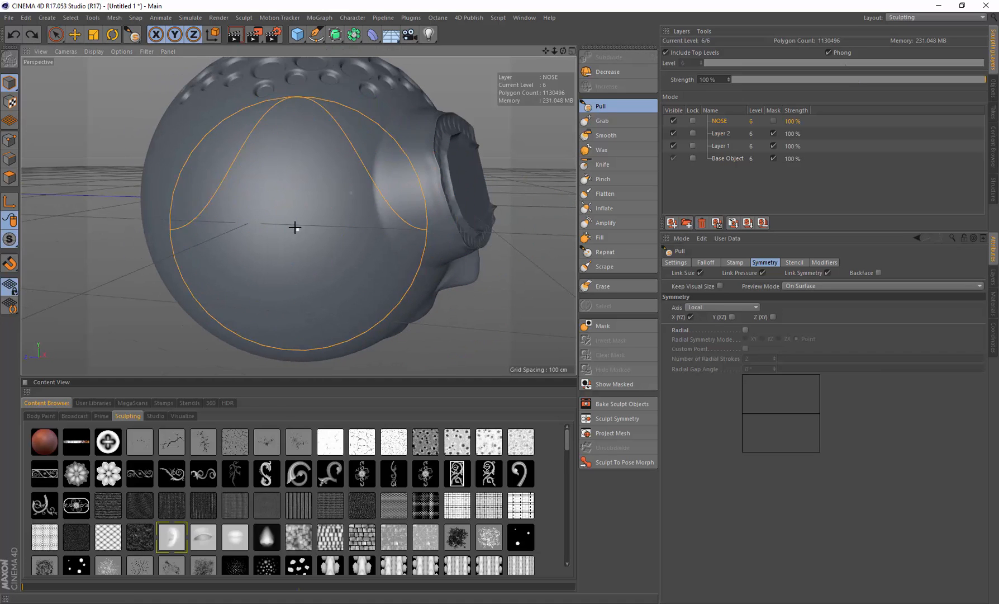
mouse_move(288, 215)
left_mouse_down("alt")
mouse_move(306, 230)
mouse_move(299, 214)
mouse_move(269, 238)
mouse_move(326, 217)
left_mouse_up("alt")
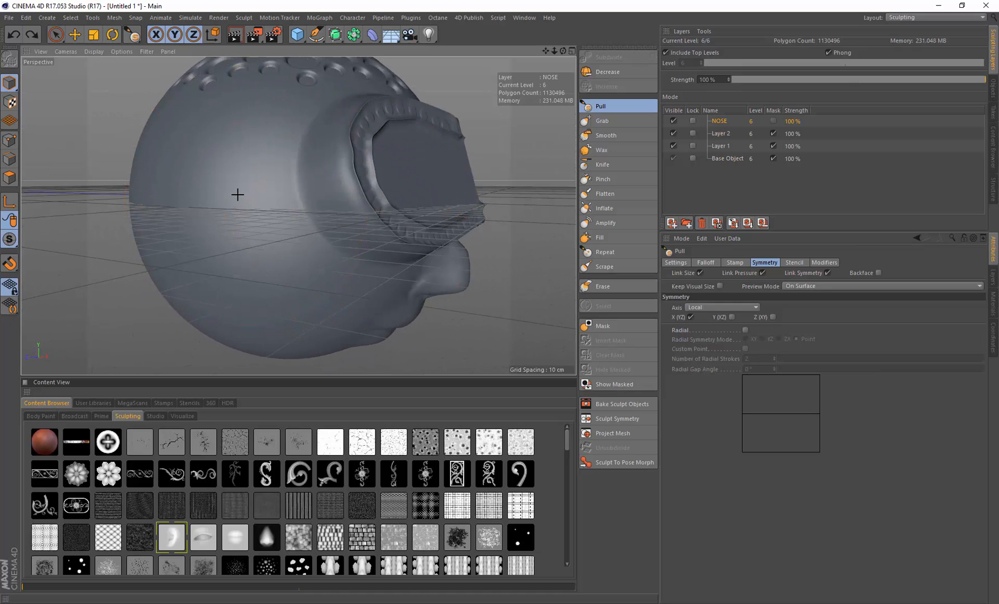
left_click_drag(267, 209, 300, 171, "alt")
scroll(355, 208, "down", 4)
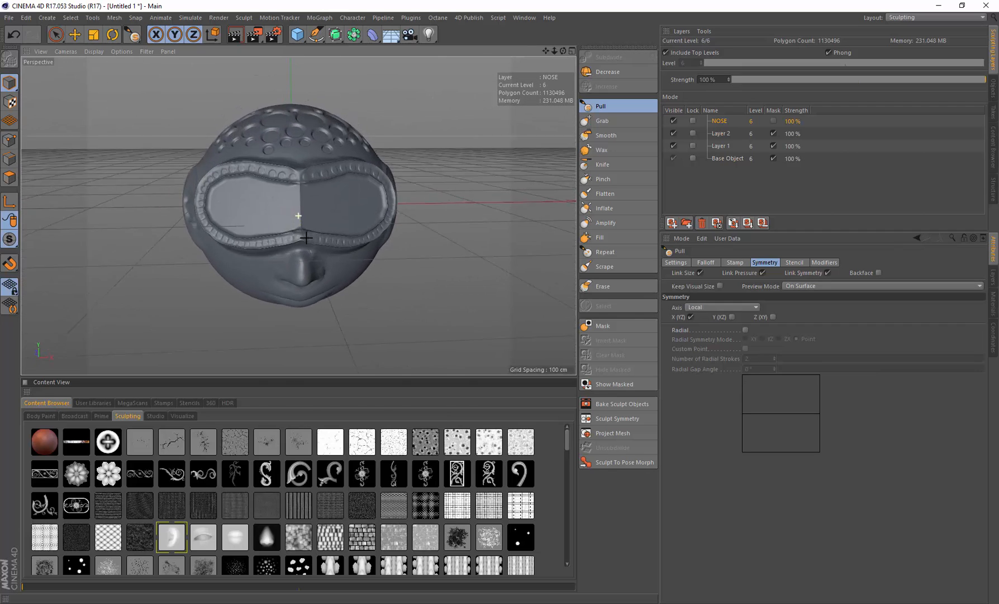
left_click_drag(307, 238, 402, 299, "alt")
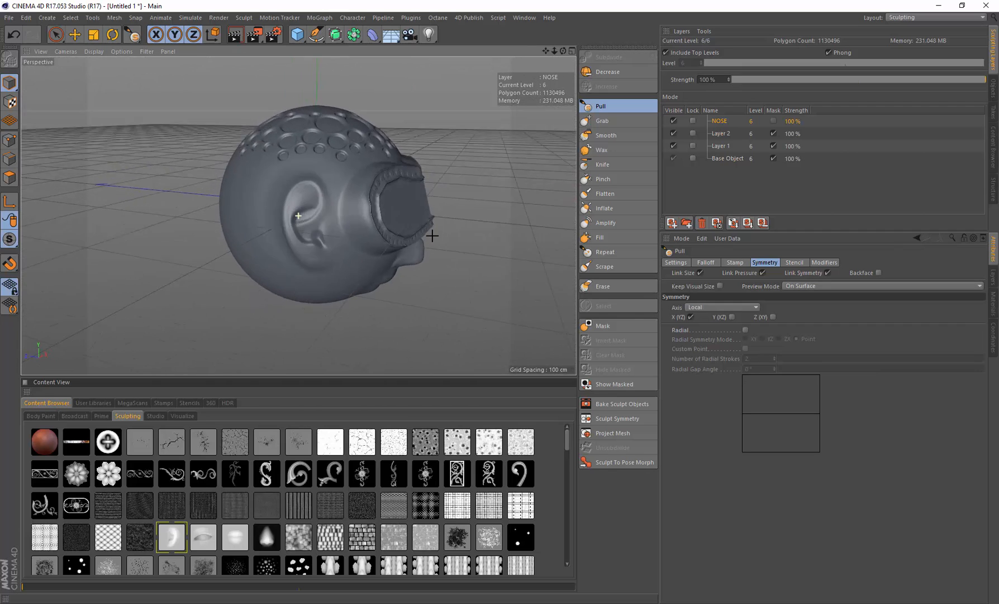
left_click_drag(432, 235, 355, 290, "alt")
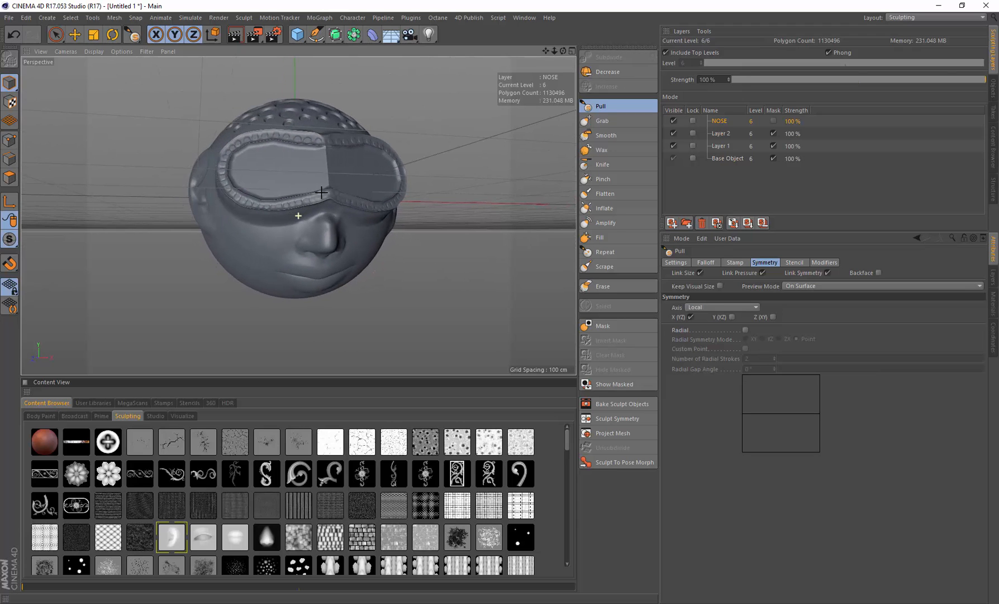
Create a single material for the sphere in the Material View, select its Background color layer, and activate the Paint Brush.
left_click_drag(321, 192, 339, 230, "alt")
scroll(317, 201, "up", 6)
left_click_drag(309, 196, 380, 162, "alt")
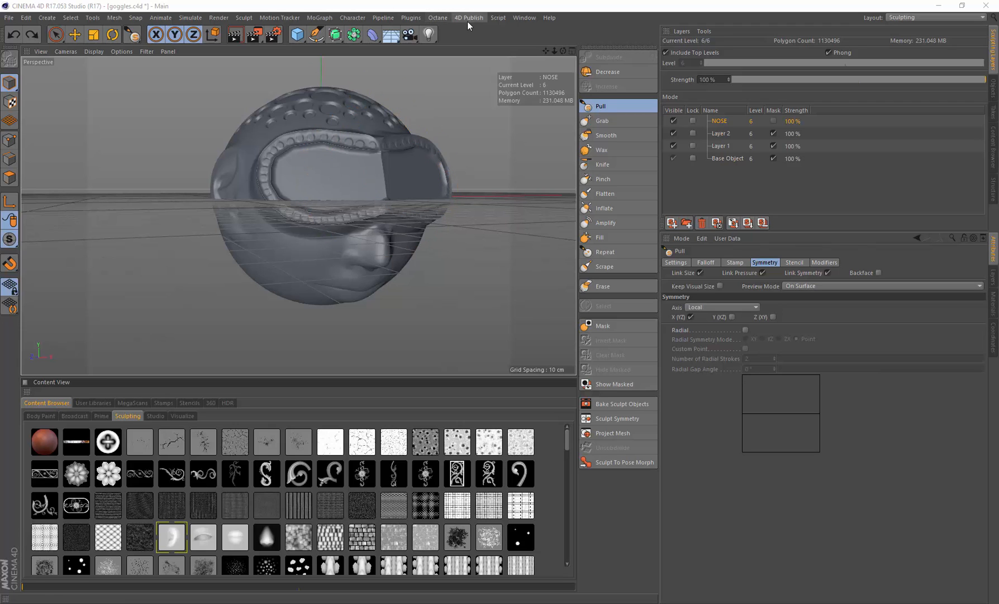
left_click(468, 19)
left_click(482, 52)
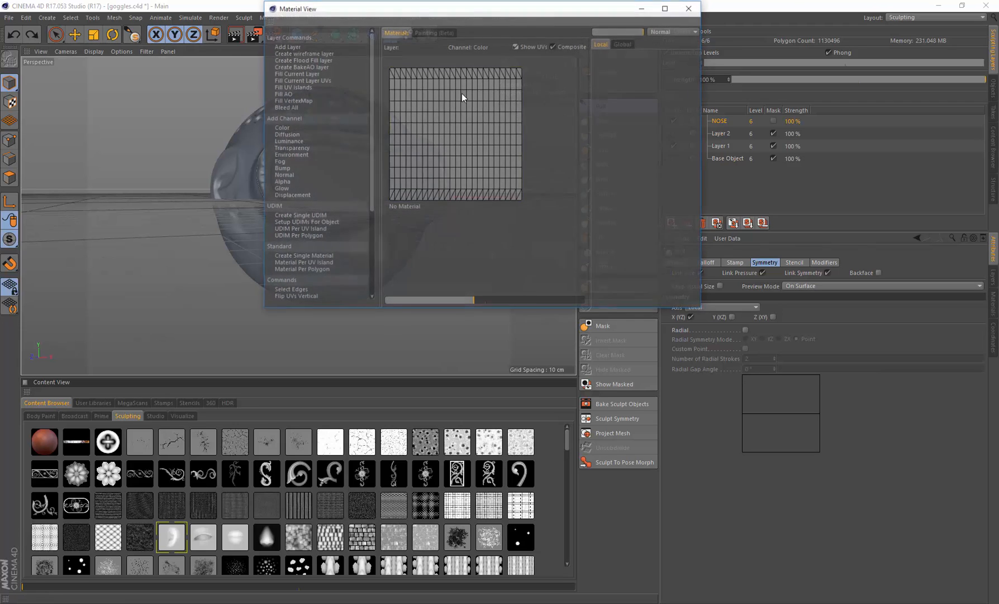
left_click(312, 257)
left_click(658, 101)
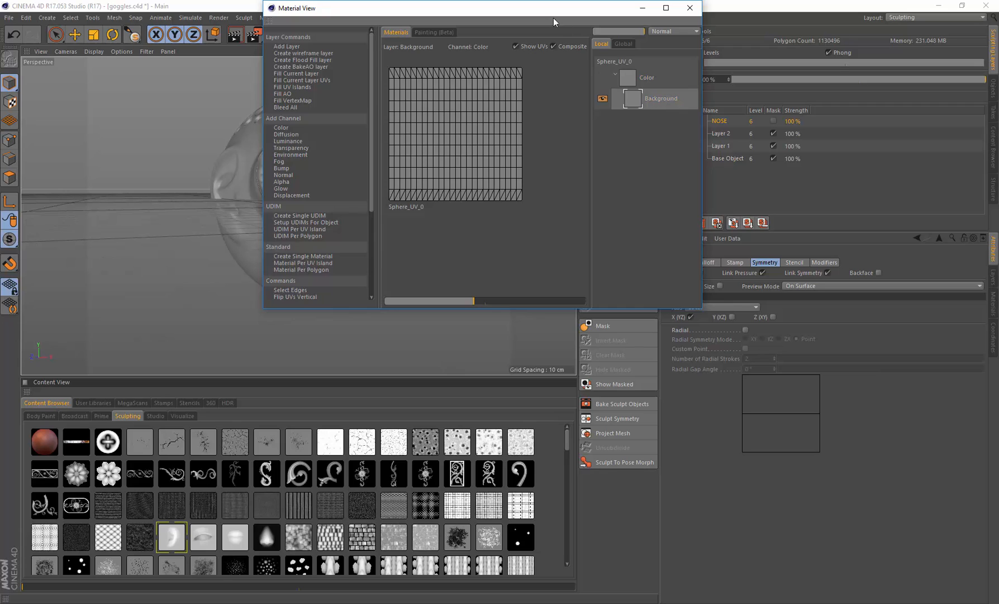
left_click_drag(554, 18, 604, 68)
left_click(743, 65)
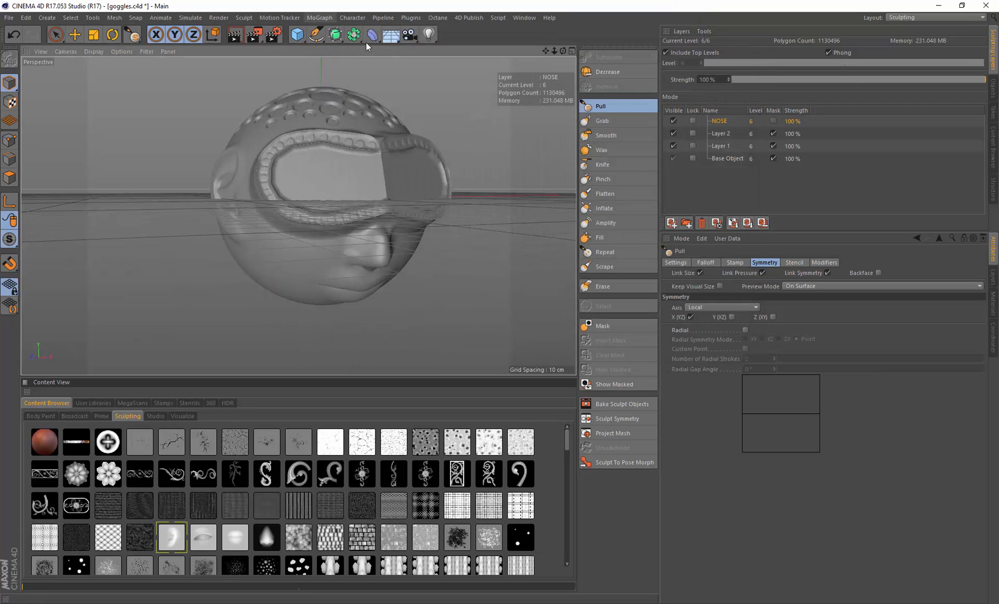
left_click(465, 17)
left_click(478, 69)
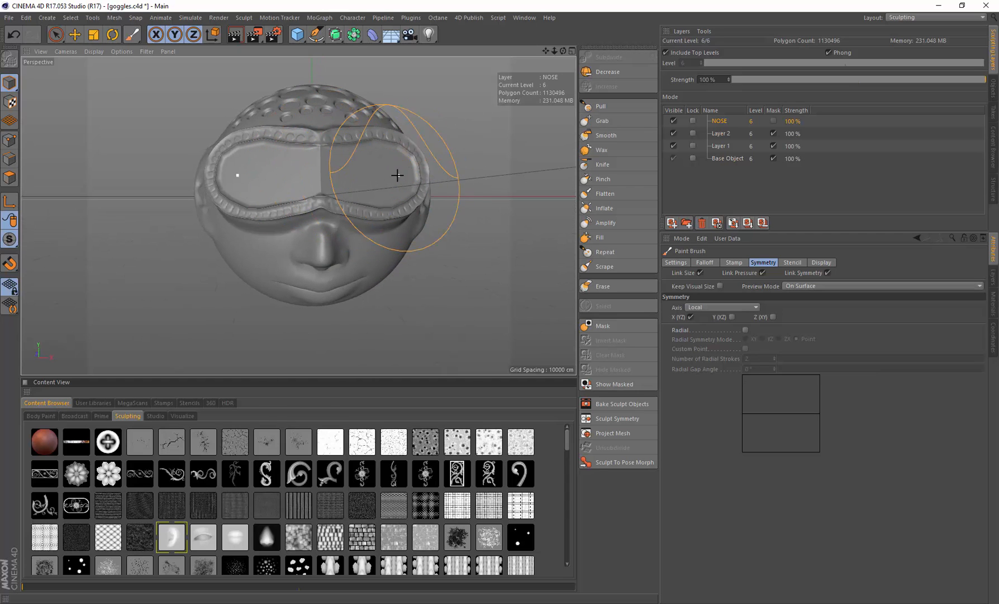
Examine the goggles, nose, mouth and ear sculpting from the front, underside and profile of the head.
mouse_move(356, 183)
left_mouse_down("alt")
mouse_move(413, 147)
mouse_move(417, 167)
mouse_move(375, 187)
mouse_move(464, 176)
mouse_move(374, 161)
mouse_move(299, 174)
left_mouse_up("alt")
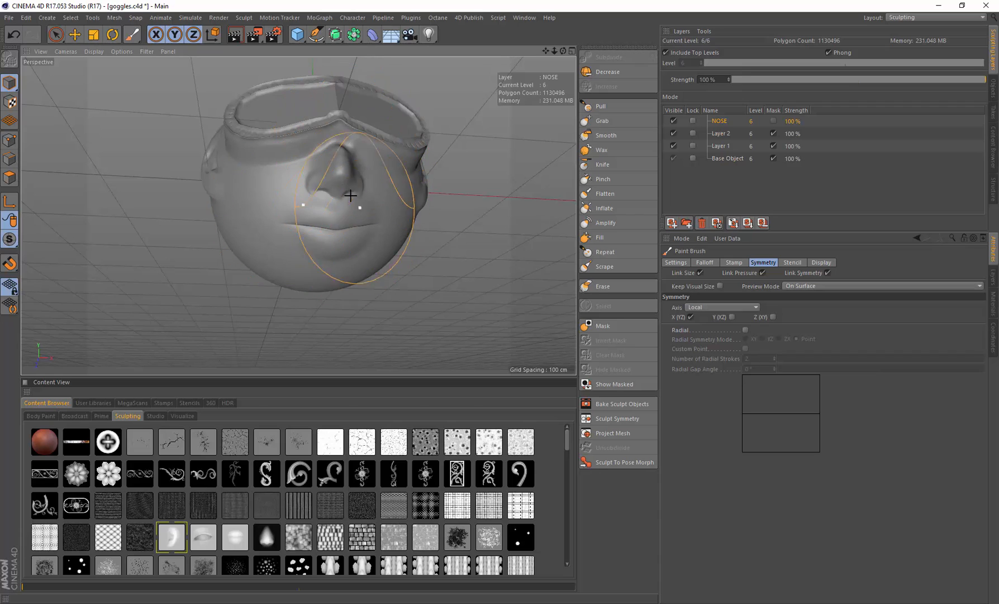
left_click_drag(357, 201, 410, 216, "alt")
left_click_drag(438, 169, 473, 196, "alt")
mouse_move(324, 141)
left_mouse_down("alt")
mouse_move(361, 205)
mouse_move(362, 127)
mouse_move(408, 126)
mouse_move(385, 115)
left_mouse_up("alt")
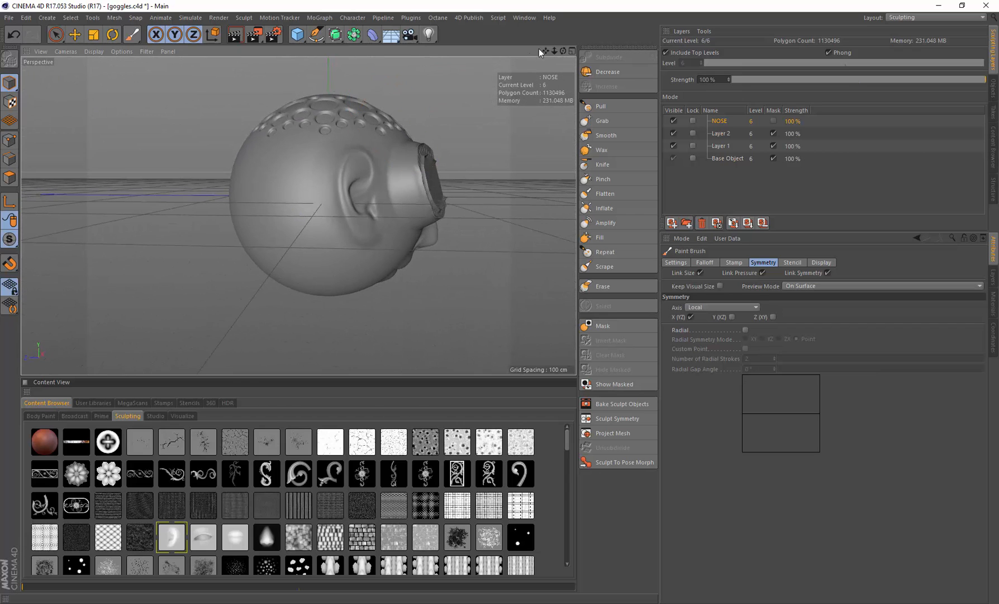
mouse_move(545, 52)
left_mouse_down()
mouse_move(530, 56)
mouse_move(537, 49)
left_mouse_up()
left_click_drag(416, 153, 384, 178, "alt")
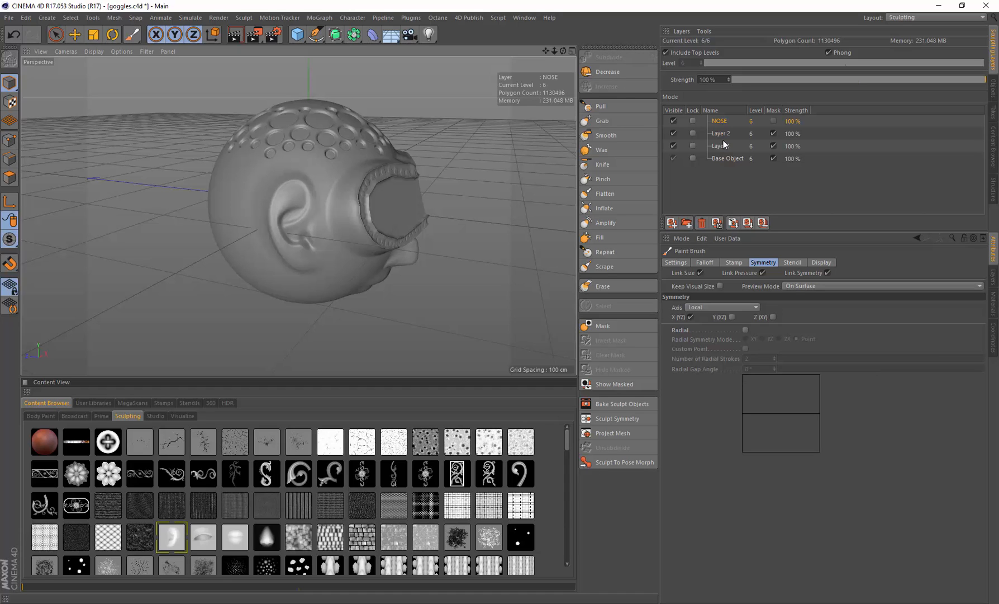
left_click_drag(305, 161, 327, 123, "alt")
left_click_drag(410, 140, 409, 186, "alt")
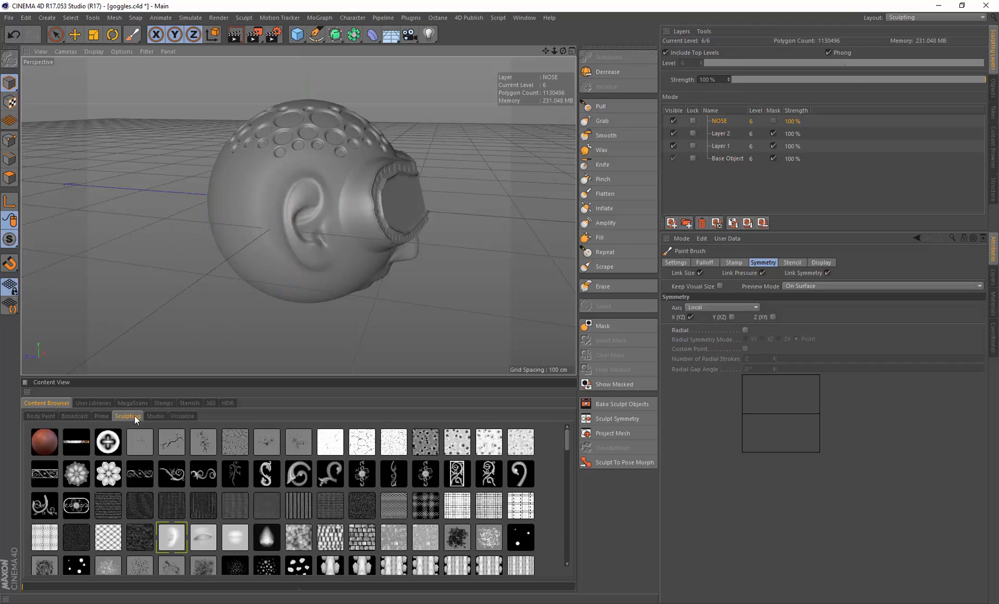
Load the side-profile photo stencil FOSZ8194.tif, set its transparency to 0.33, and place it over the head at scale 0.42 and angle 356°.
left_click(190, 402)
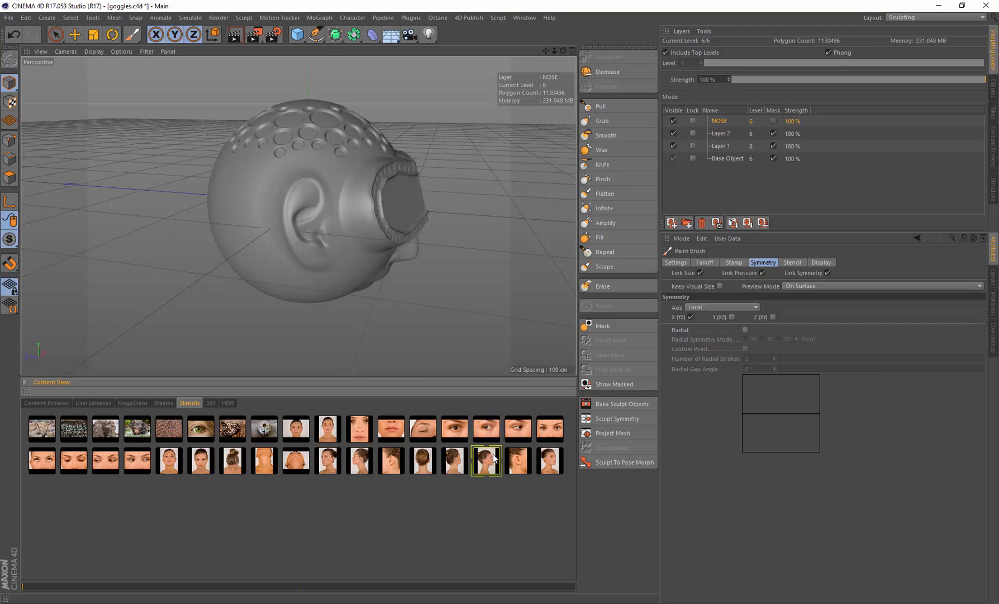
left_click_drag(267, 256, 293, 183, "alt")
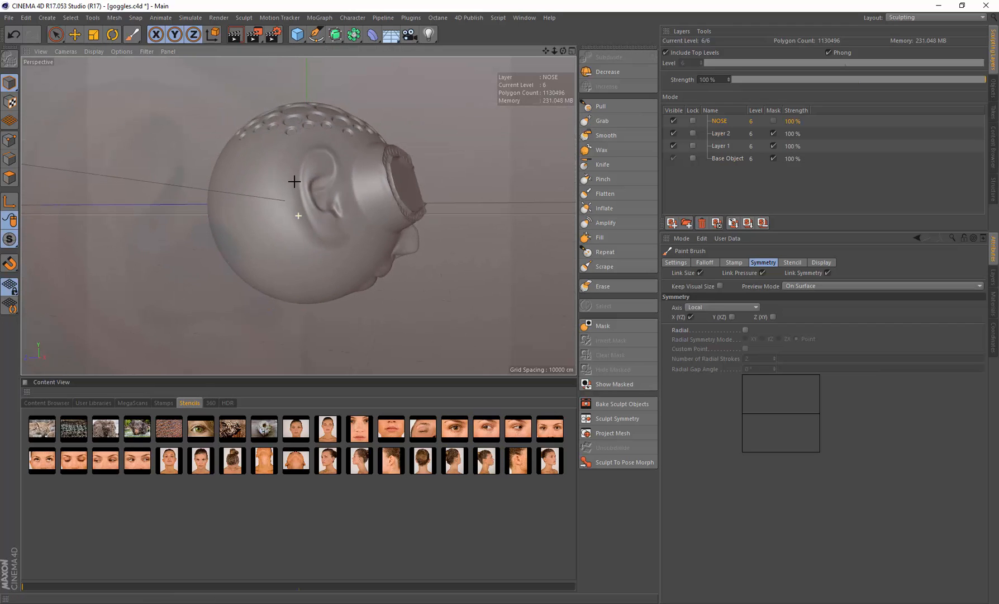
left_click(792, 262)
left_click_drag(888, 356, 837, 356)
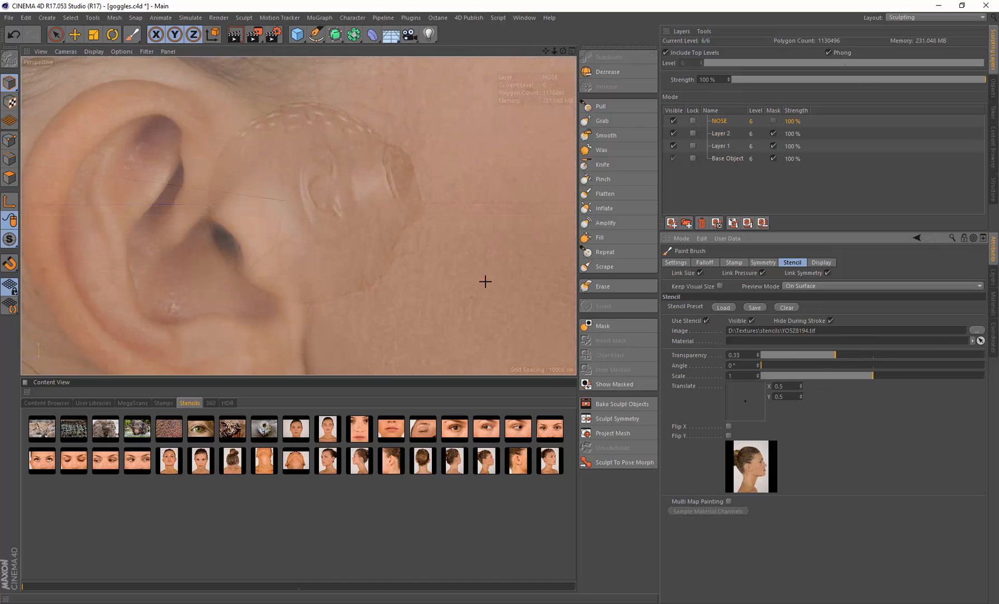
left_click_drag(428, 239, 127, 133)
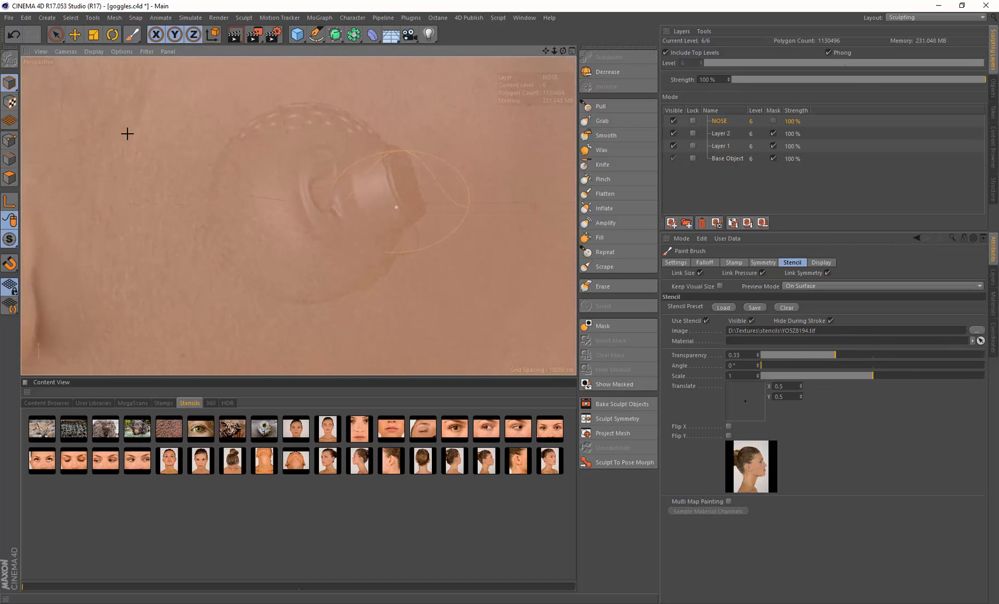
left_click_drag(223, 155, 290, 163)
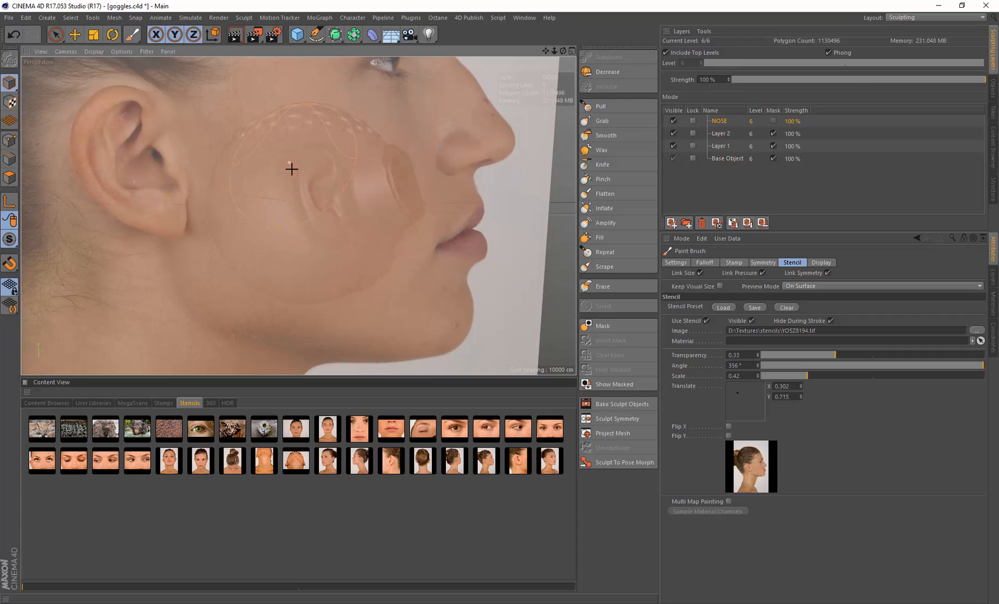
Set the brush's draw mode to Lasso Fill with Fill Backfaces enabled, and lasso the whole head to fill it with the stencil's skin.
left_click(676, 262)
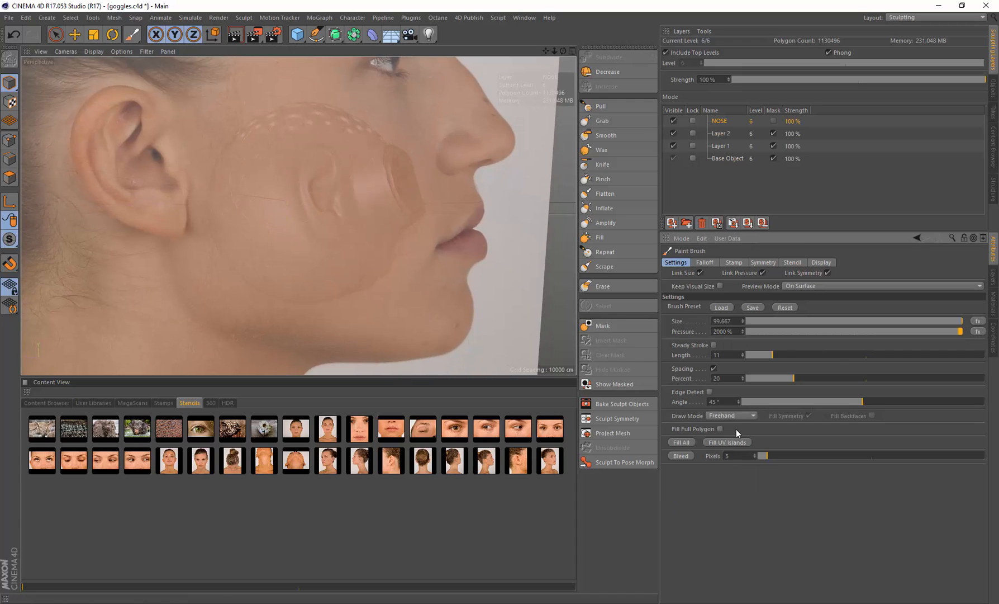
left_click(738, 415)
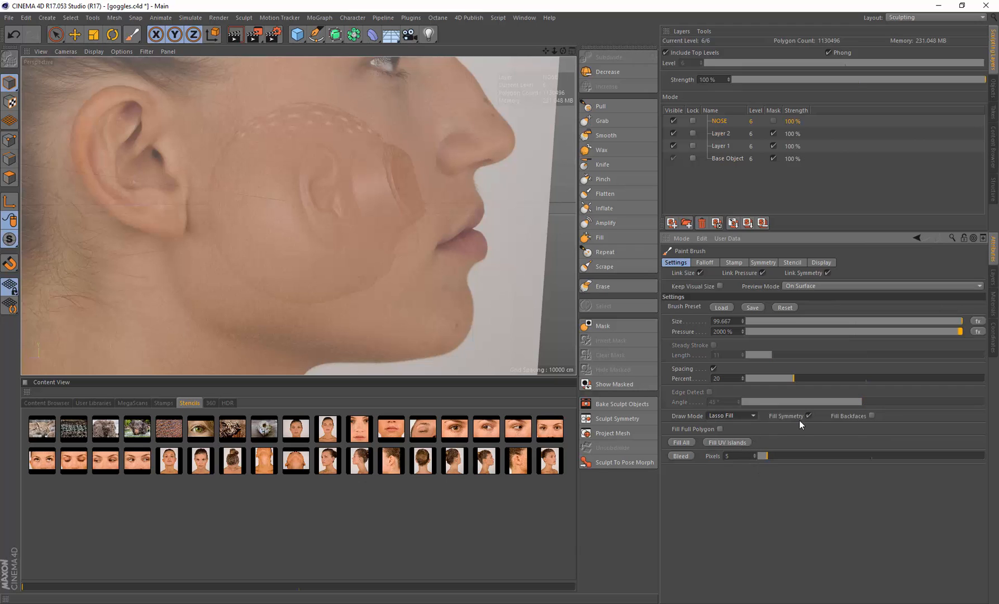
left_click(872, 416)
mouse_move(360, 108)
left_mouse_down()
mouse_move(346, 98)
mouse_move(218, 128)
mouse_move(230, 281)
mouse_move(361, 303)
mouse_move(435, 234)
mouse_move(372, 121)
mouse_move(350, 103)
left_mouse_up()
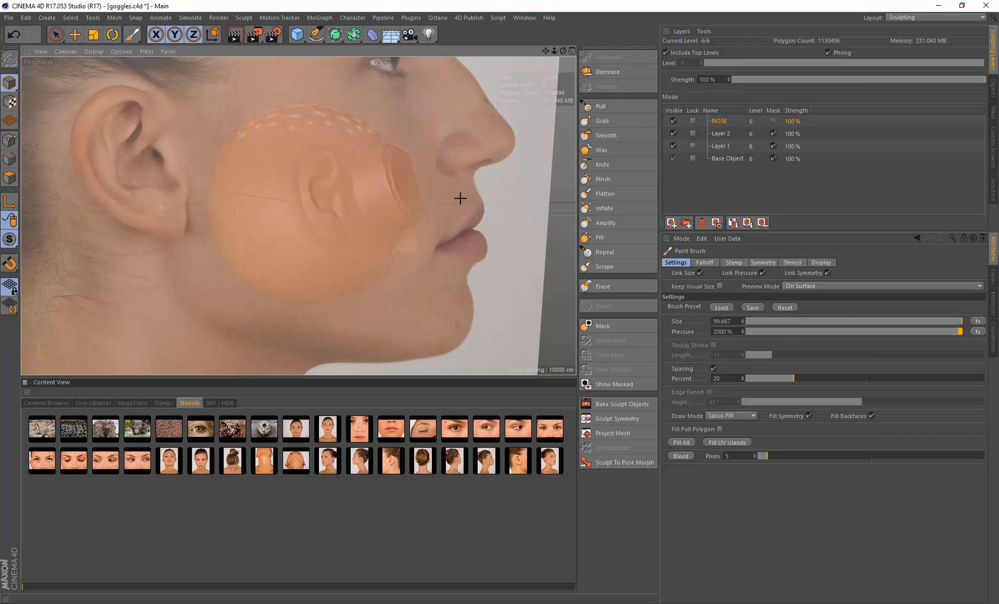
left_click_drag(461, 198, 315, 214, "alt")
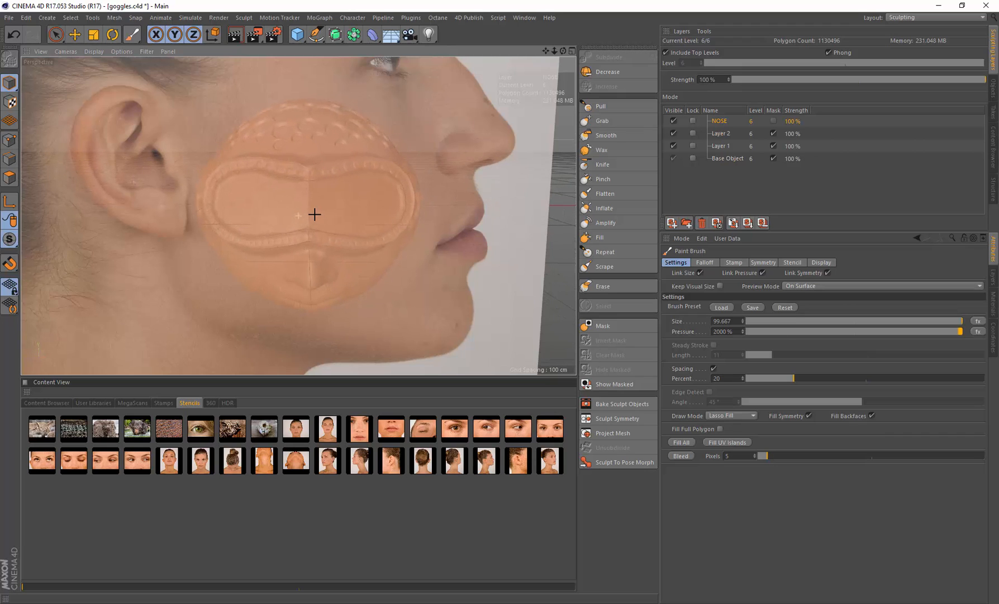
Open the Octane Live Viewer window and start a live render of the painted head.
left_click(468, 18)
mouse_move(438, 17)
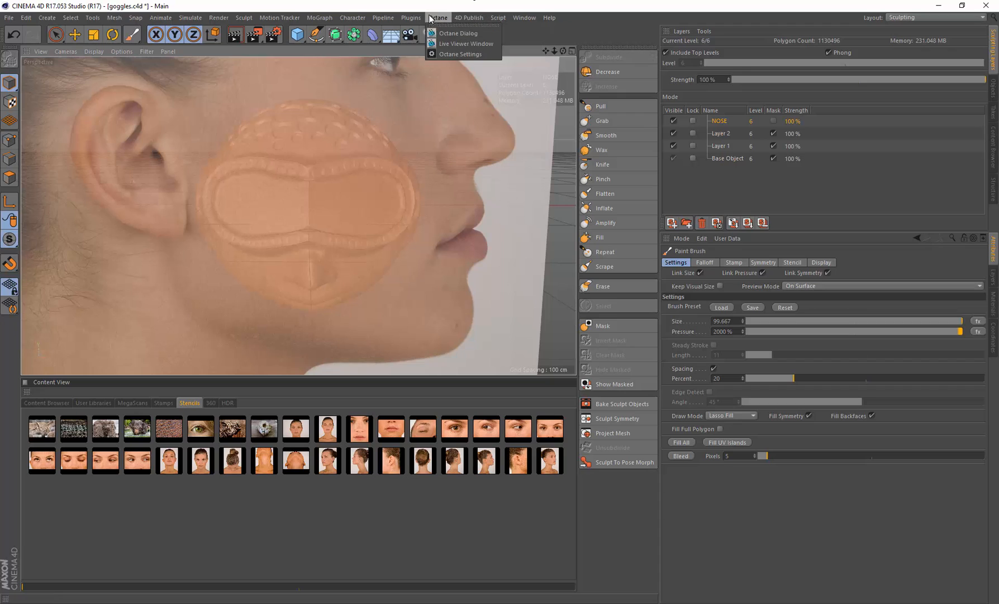
left_click(451, 43)
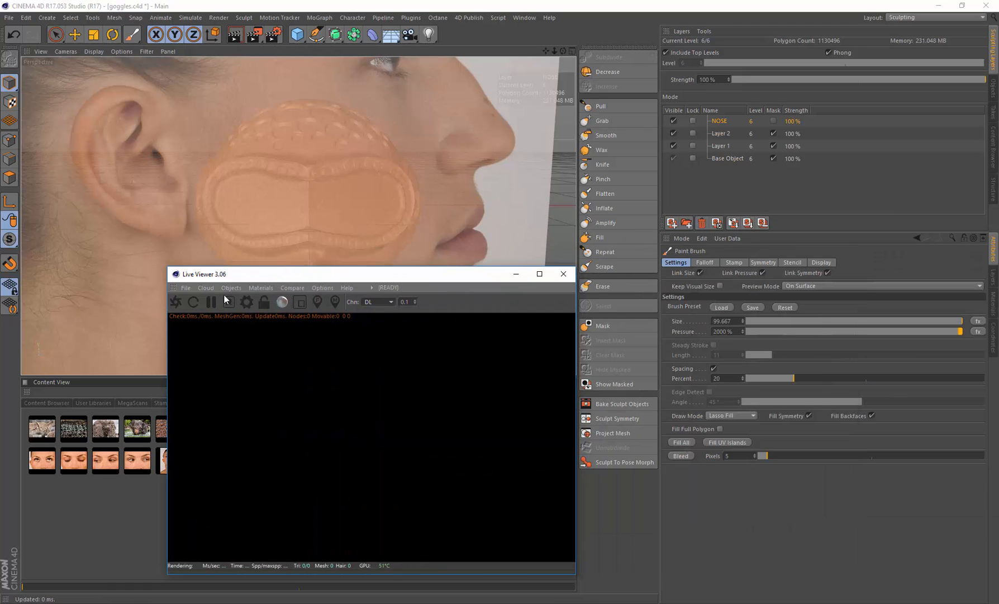
left_click_drag(386, 278, 266, 280)
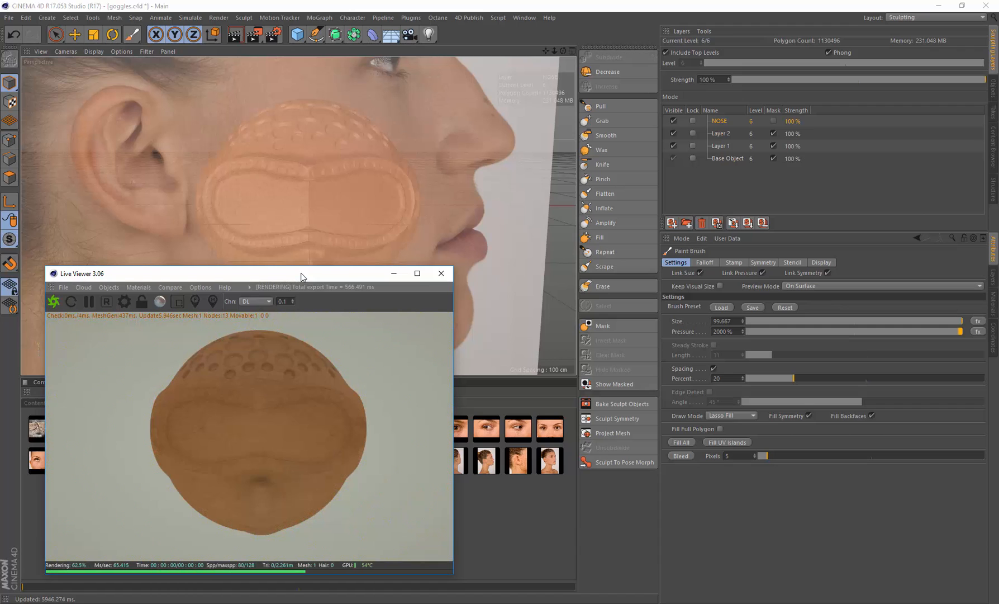
Add an Octane HDRI environment to the scene and attach a TexCon tag to the OctaneSky object.
left_click(110, 288)
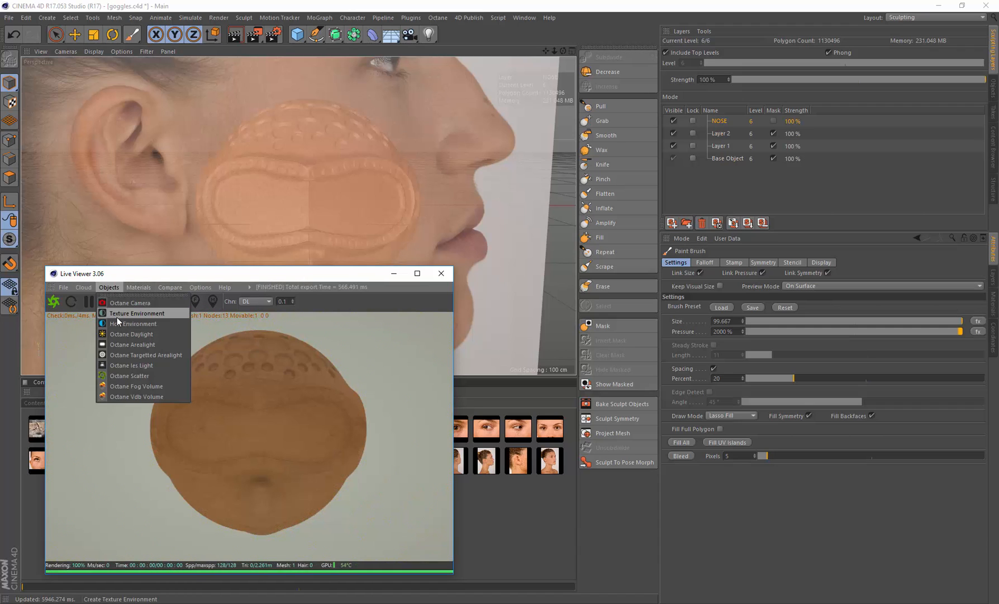
left_click(123, 325)
left_click(994, 87)
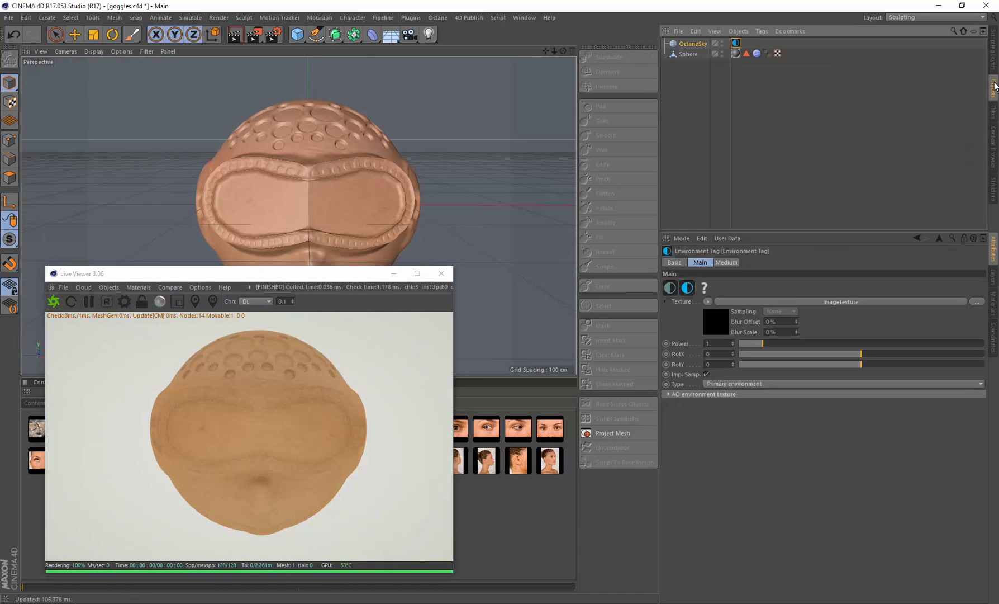
right_click(691, 43)
mouse_move(827, 47)
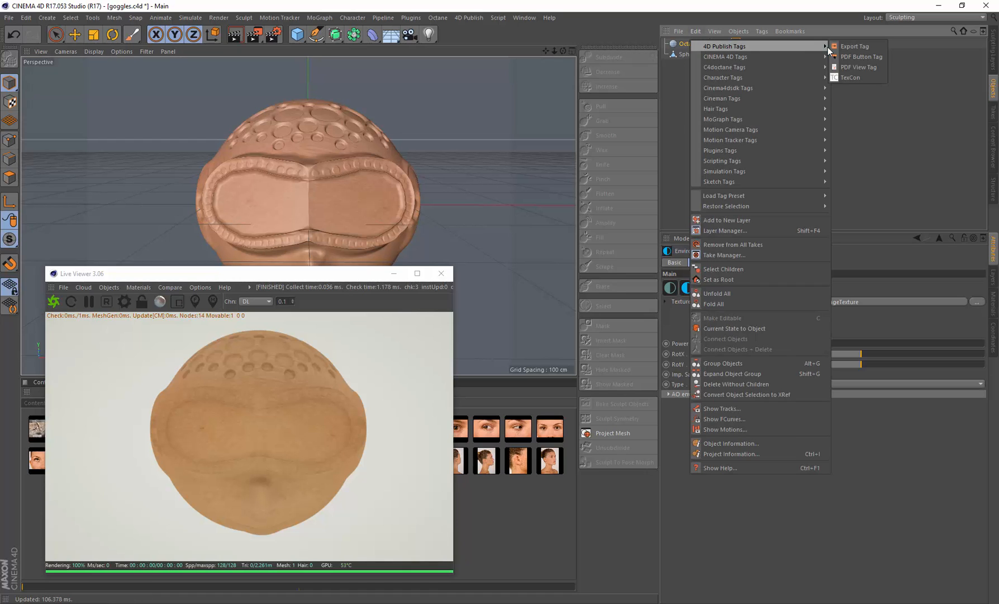
left_click(861, 78)
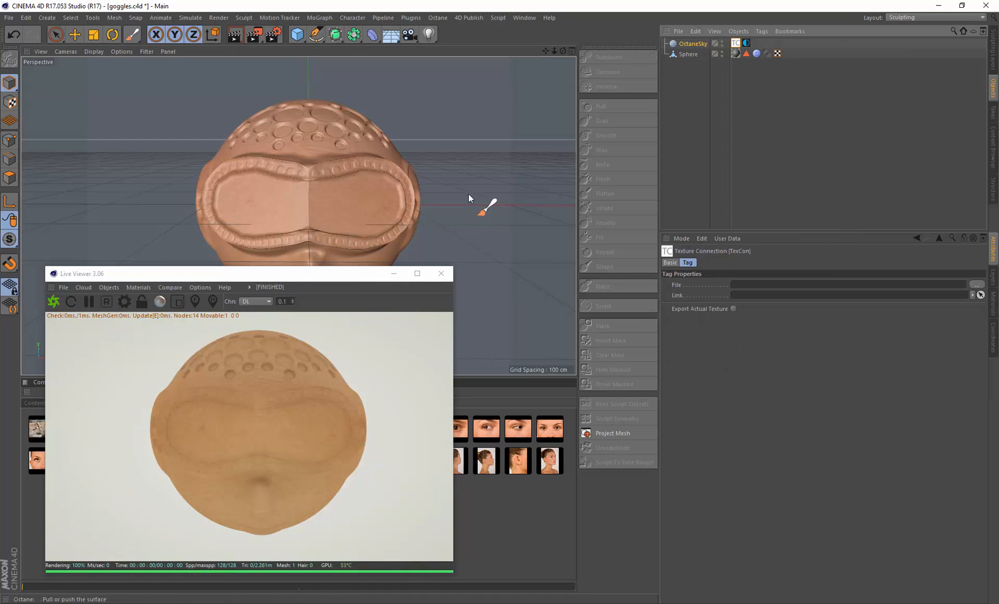
Load the Bryant_Park_2k.hdr park panorama into the image texture of OctaneSky's environment tag.
left_click_drag(363, 277, 316, 96)
left_click(746, 43)
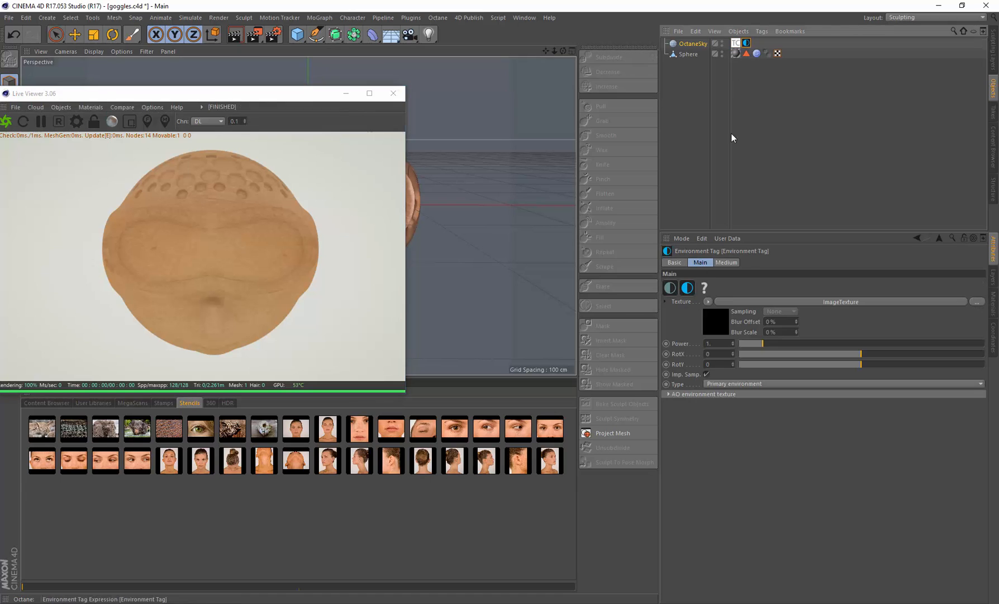
left_click(750, 302)
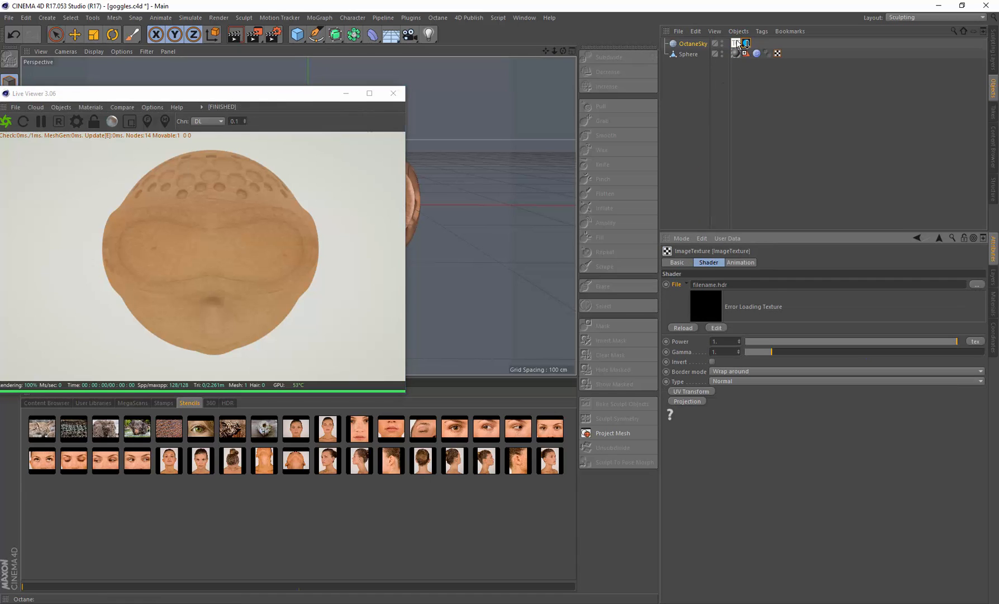
left_click(228, 402)
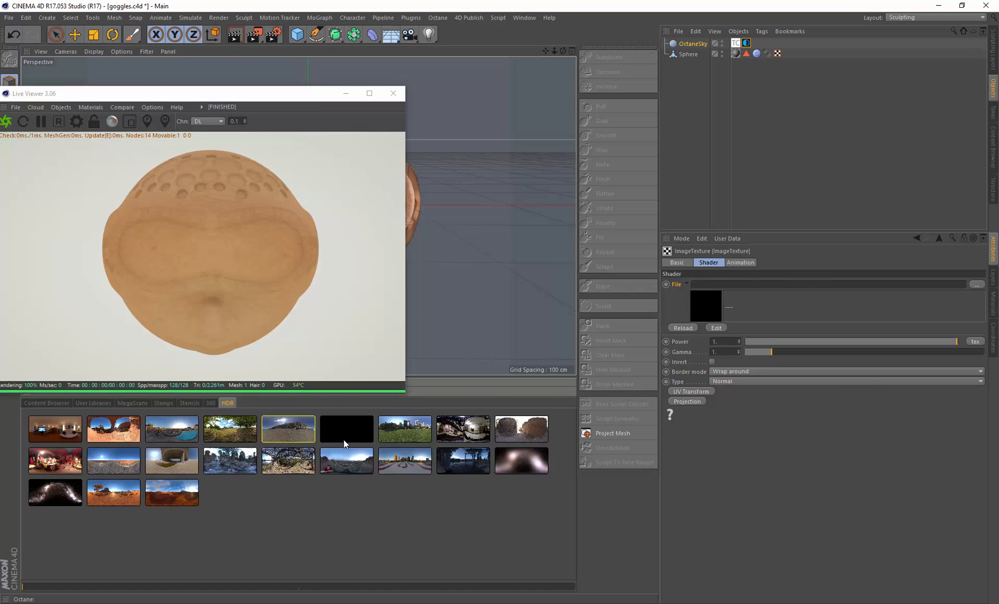
double_click(394, 426)
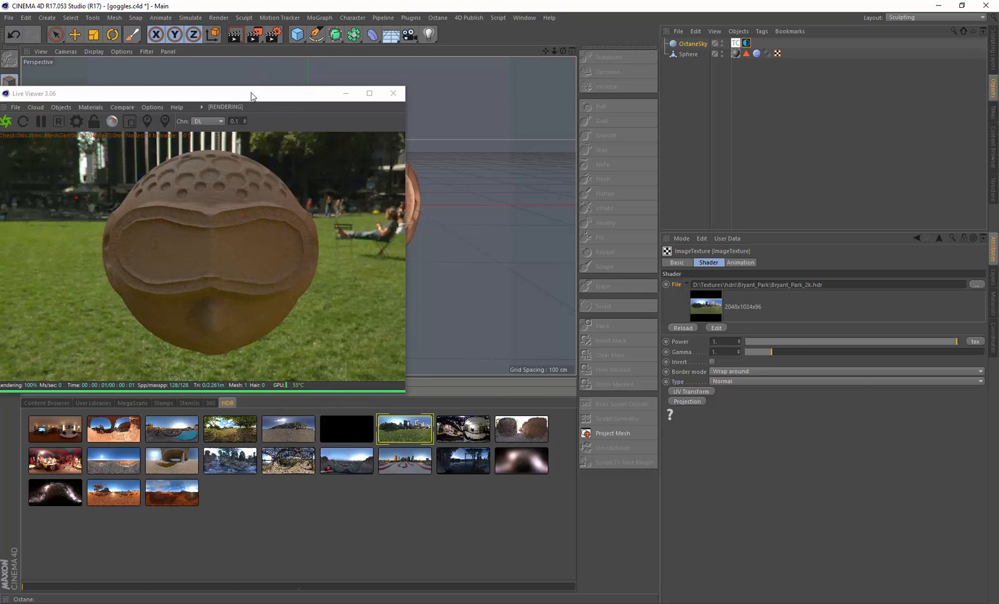
Save the goggles.c4d project together with its texture changes.
left_click_drag(251, 95, 267, 274)
left_click(9, 18)
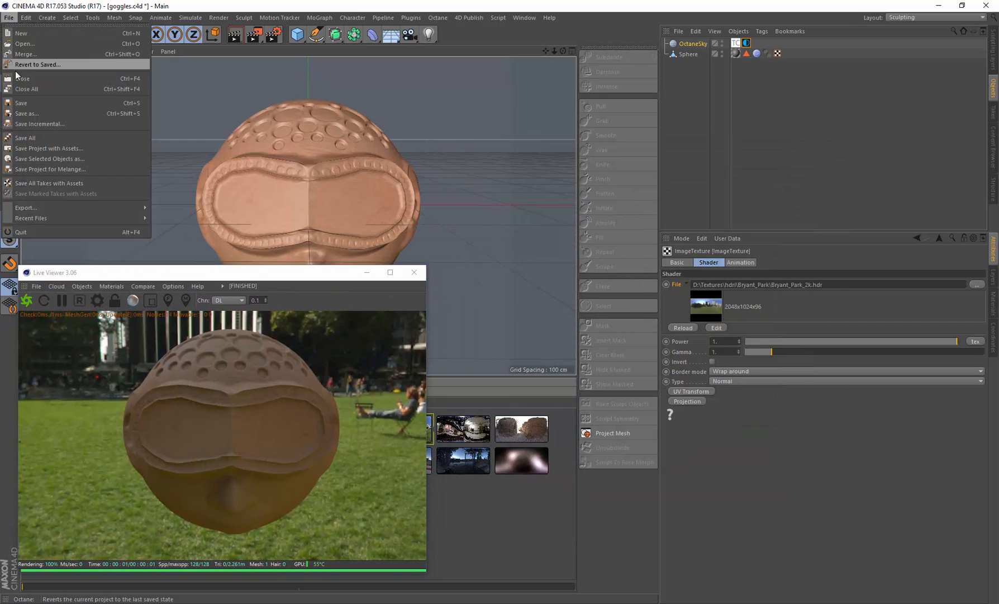
left_click(38, 103)
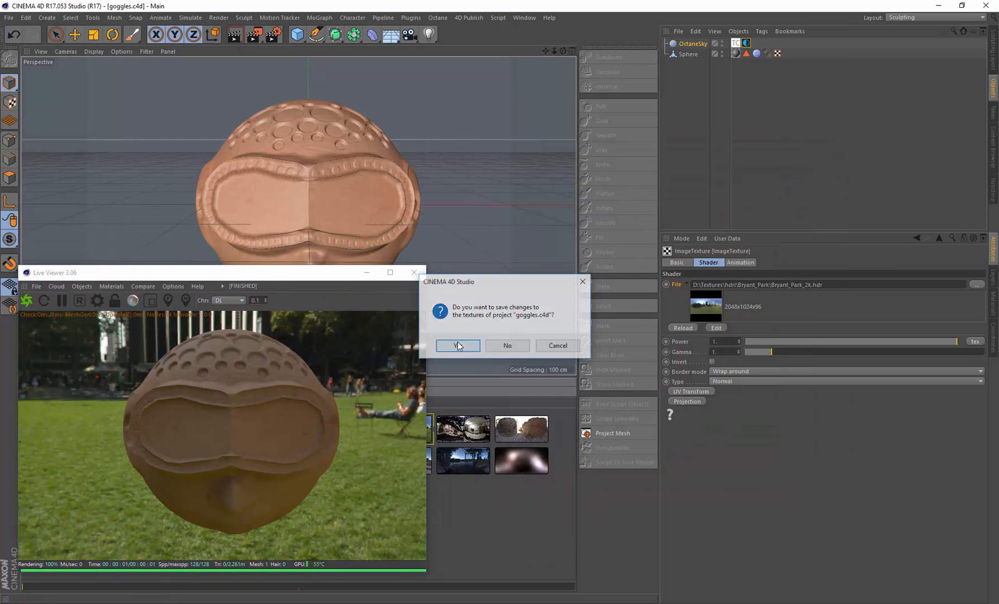
left_click(458, 344)
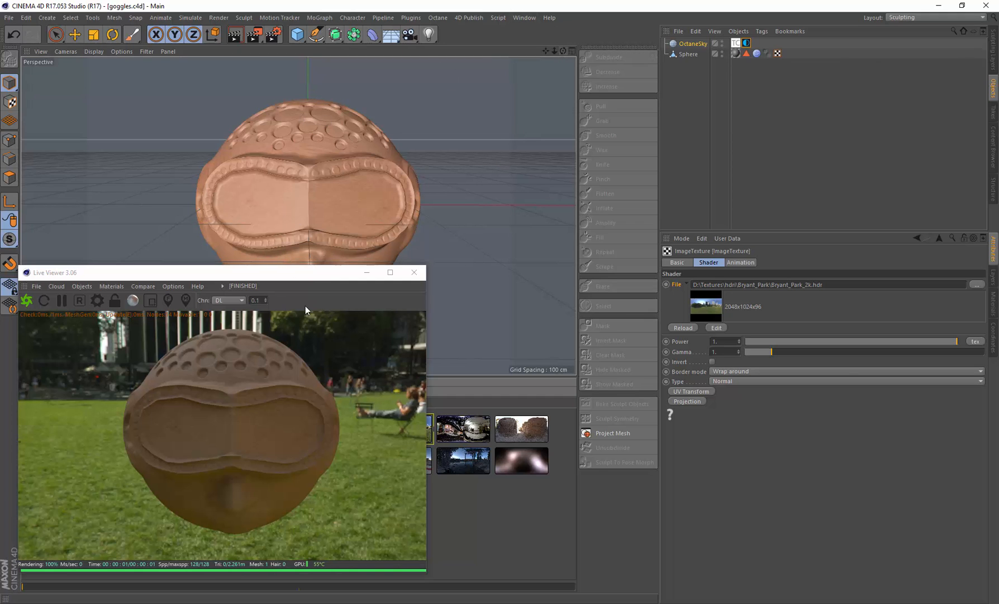
Move the live render clear of the head and check the HDR-lit face in it from a lower angle.
left_click_drag(321, 268, 544, 321)
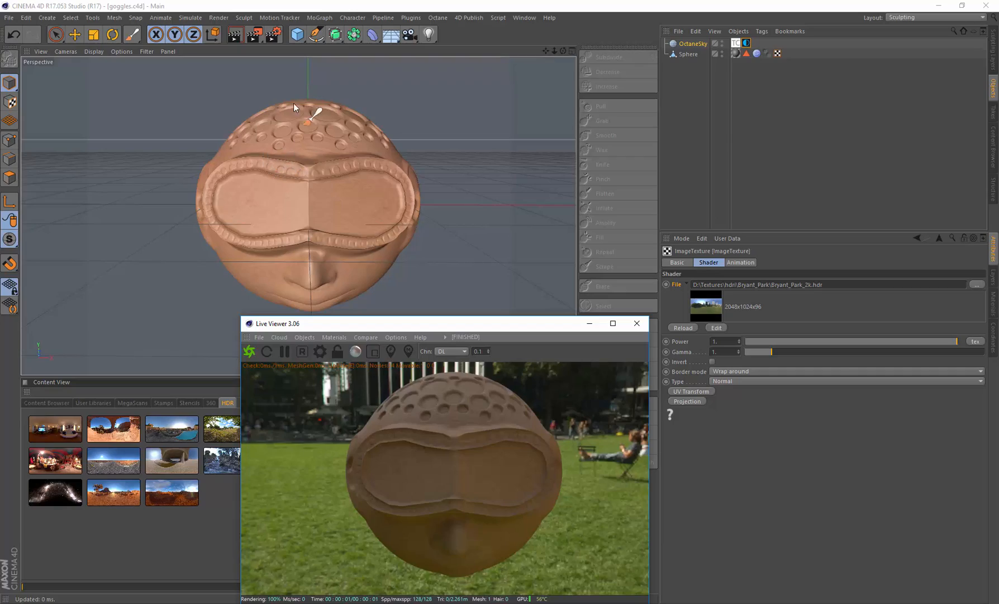
left_click_drag(310, 130, 307, 79, "alt")
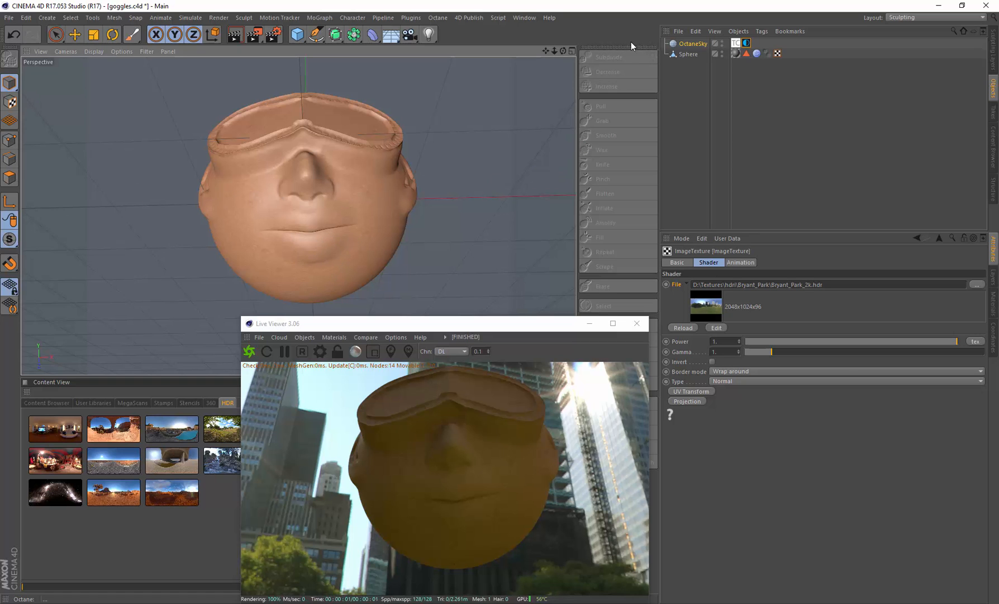
left_click_drag(562, 51, 567, 62)
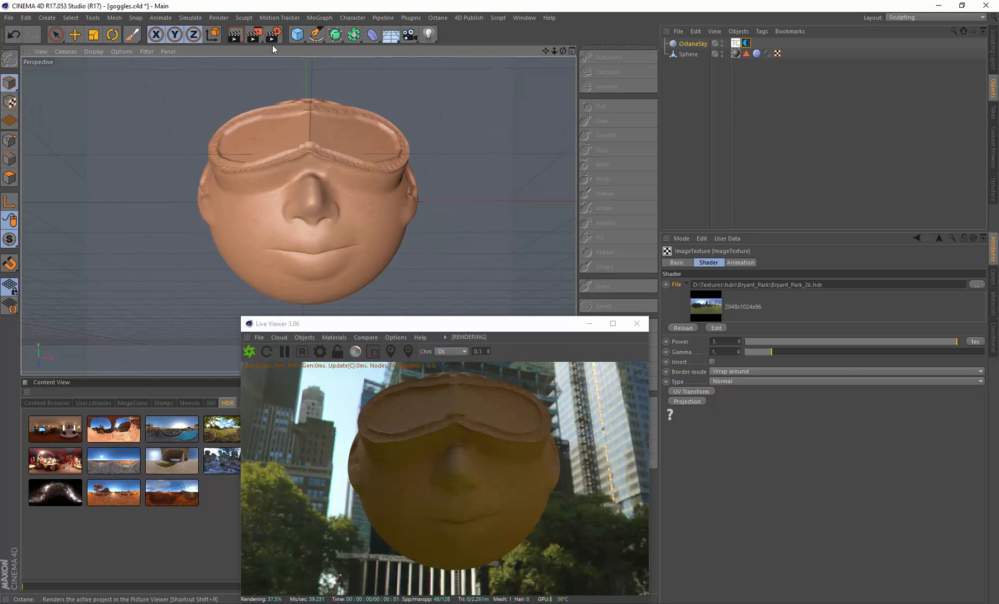
Select the Sphere for the Paint Brush, undo the stray fill, and set the brush's draw mode to Freehand.
left_click(688, 54)
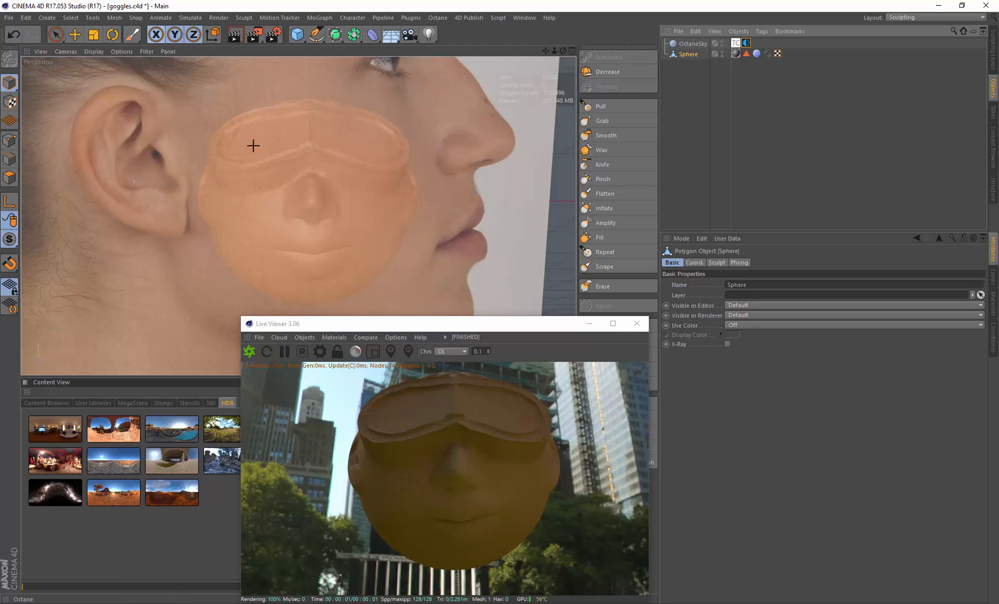
middle_click_drag(320, 209, 303, 207)
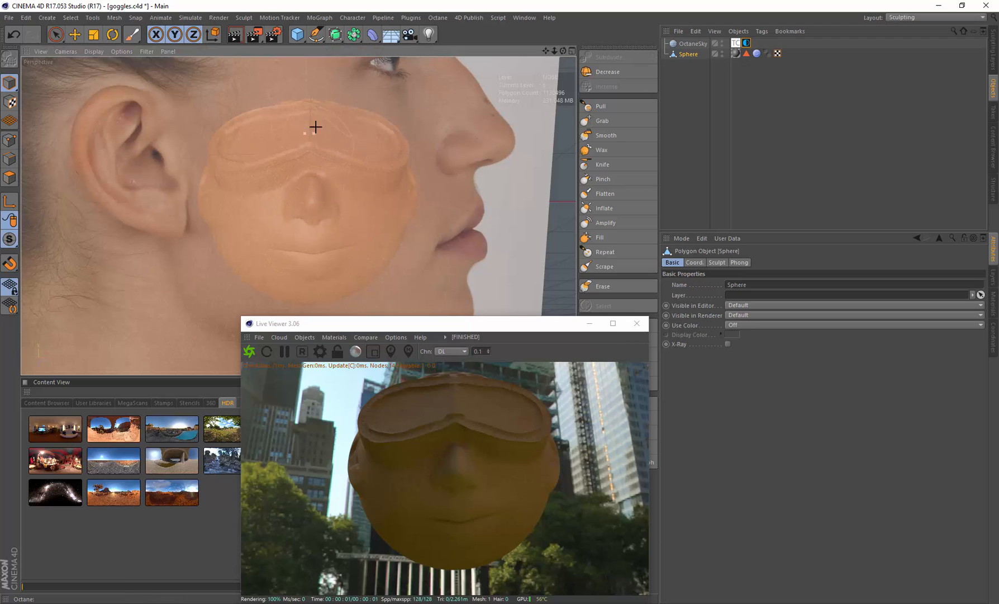
left_click_drag(321, 114, 322, 190)
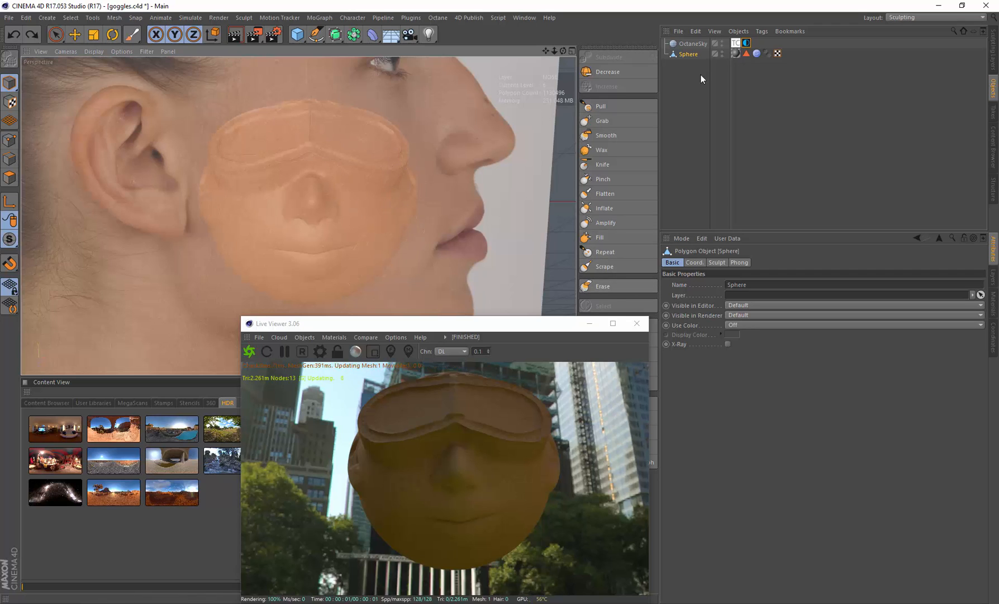
left_click(132, 34)
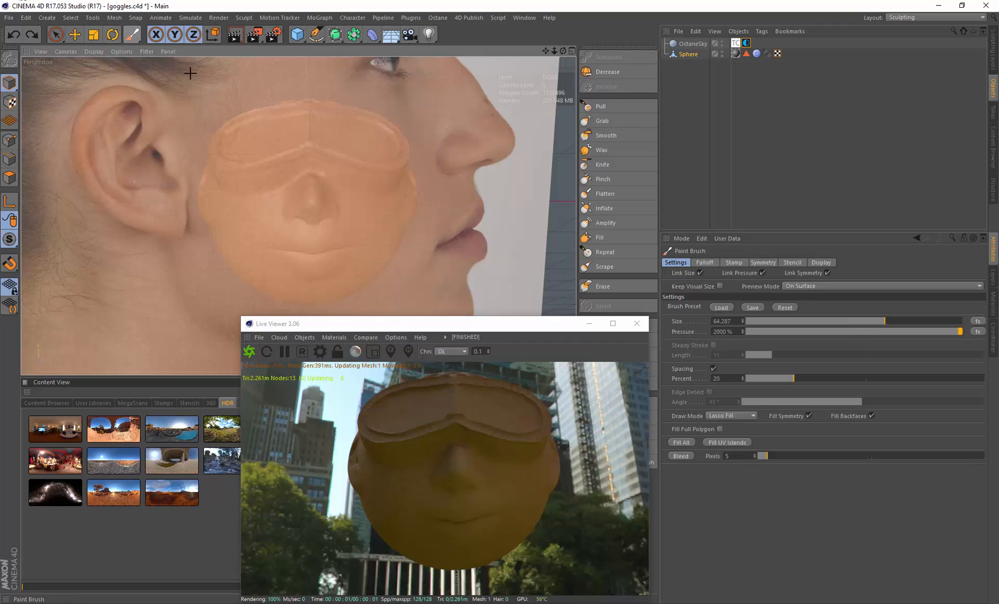
left_click(724, 441)
left_click(730, 415)
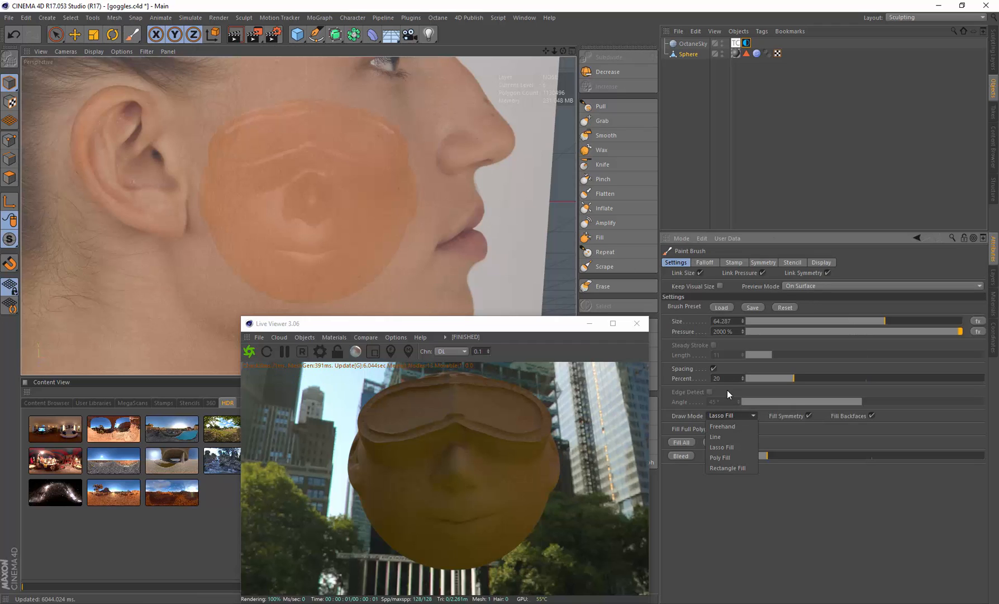
key("ctrl+z")
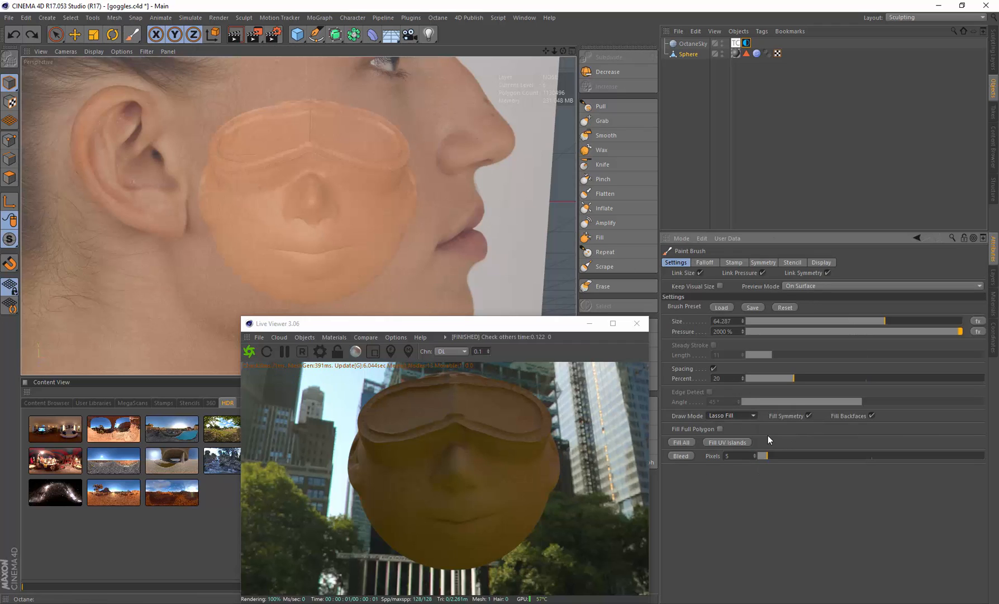
left_click(734, 425)
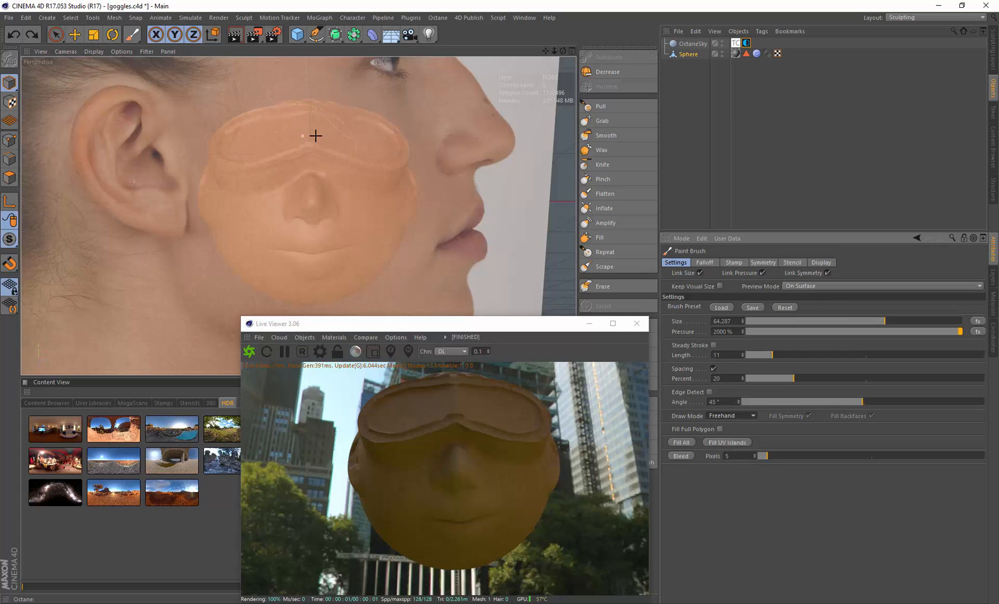
Paint the skin photo stencil over the seam down the middle of the face and around the back of the head.
mouse_move(314, 129)
left_mouse_down()
mouse_move(322, 221)
mouse_move(332, 149)
mouse_move(316, 158)
left_mouse_up()
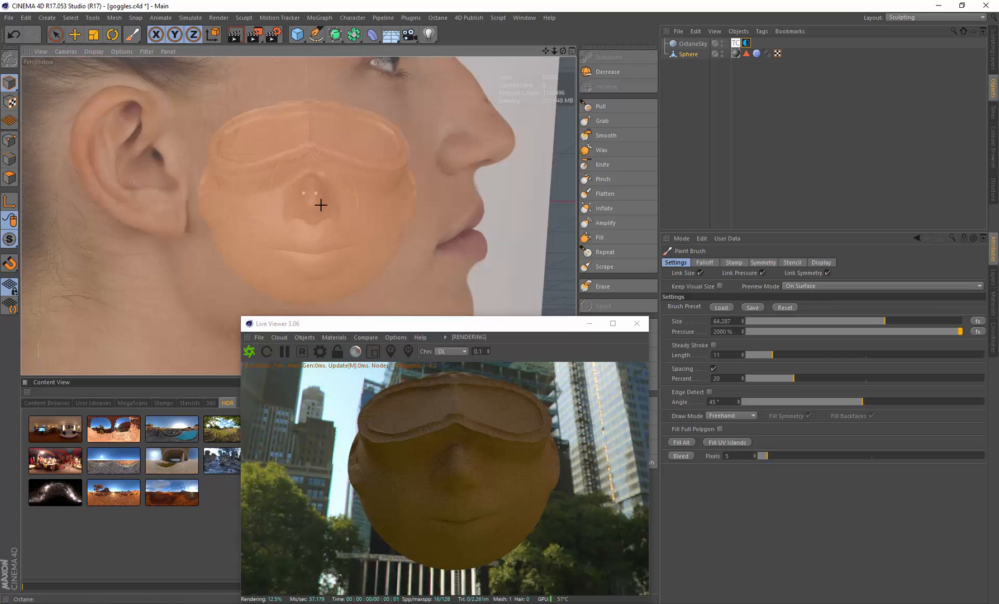
left_click_drag(315, 202, 315, 253)
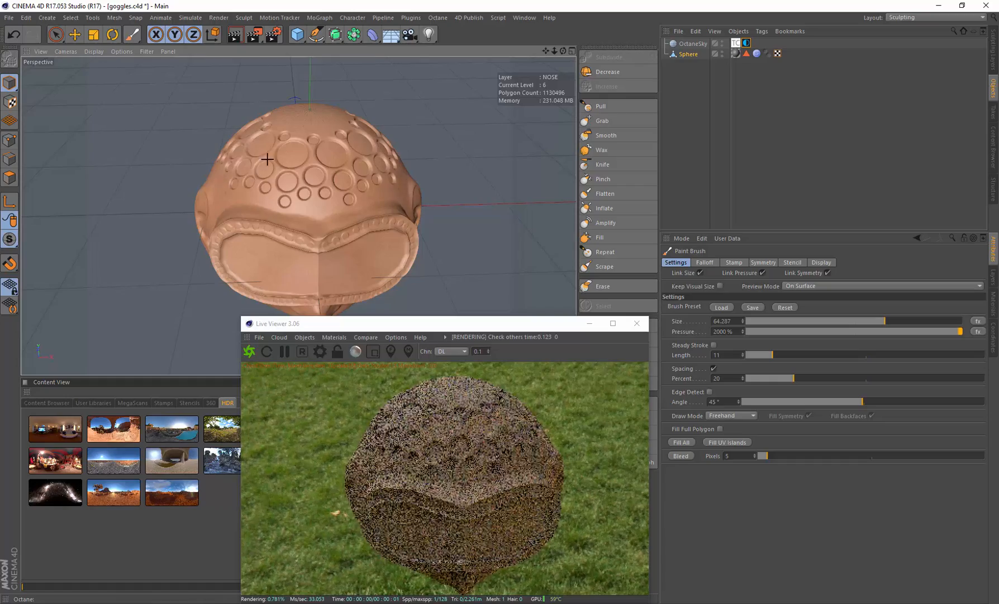
left_click_drag(266, 143, 357, 167, "alt")
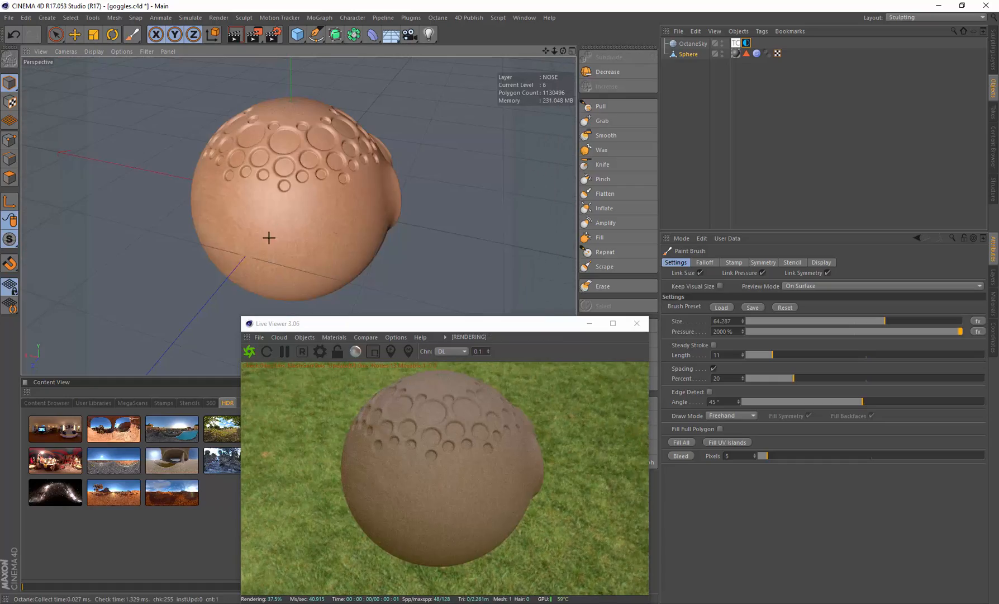
left_click_drag(290, 203, 236, 238, "alt")
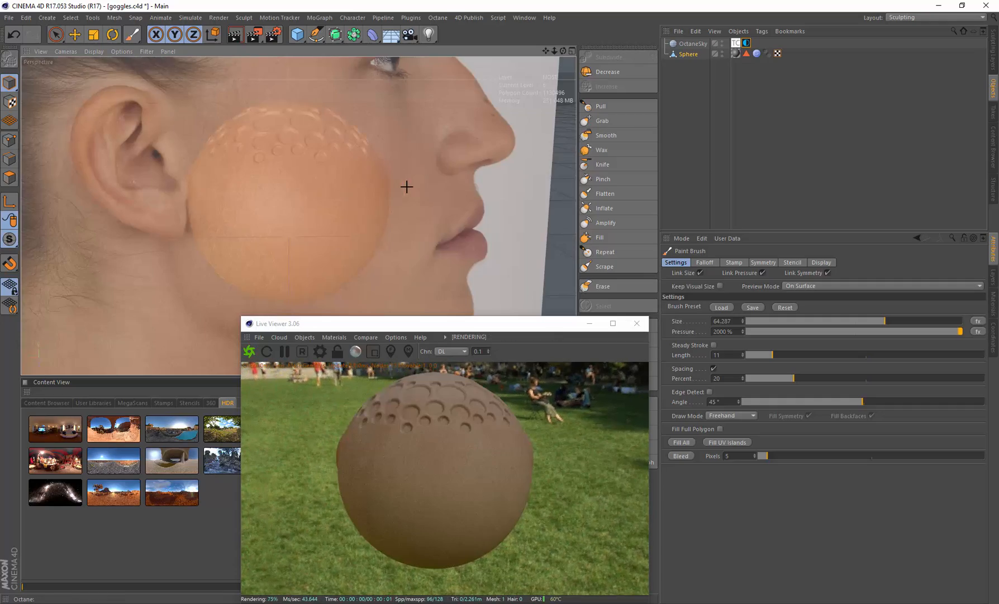
mouse_move(407, 186)
left_mouse_down()
mouse_move(275, 196)
mouse_move(277, 164)
mouse_move(202, 162)
left_mouse_up()
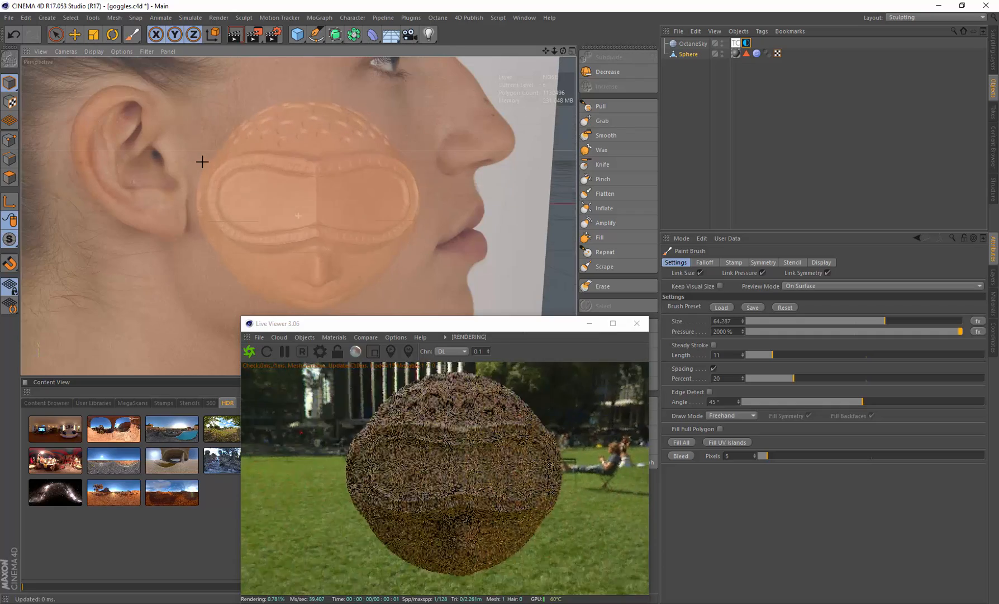
left_click_drag(279, 163, 299, 131, "alt")
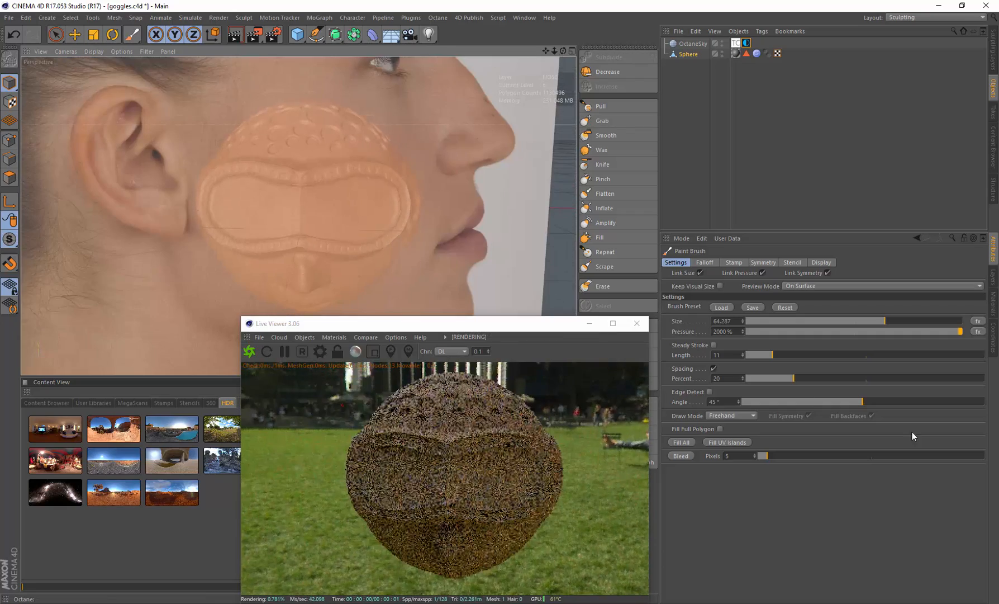
Review when the Paint Brush's display settings update the objects and the Octane render.
left_click(821, 263)
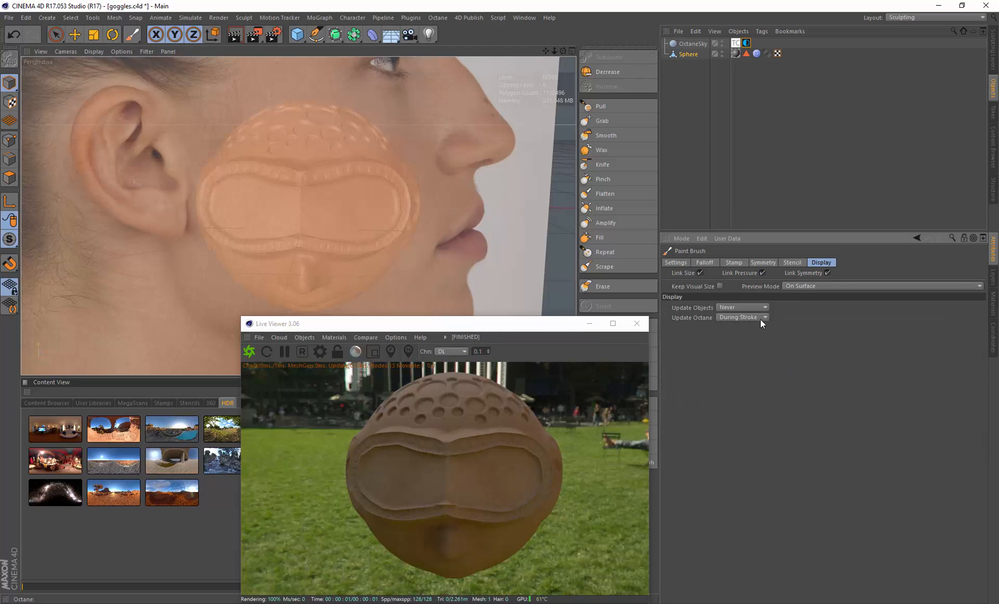
left_click(673, 263)
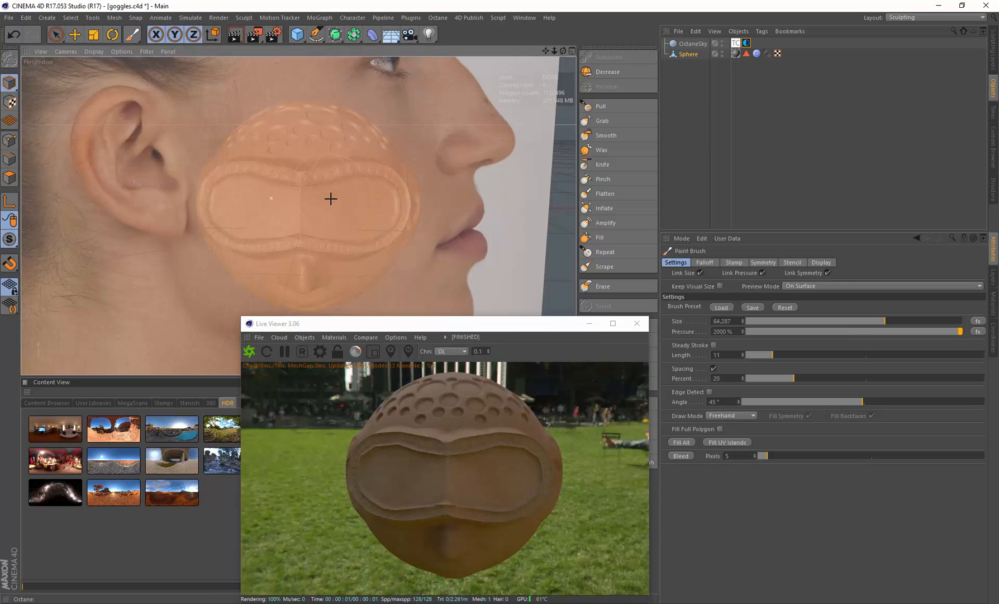
left_click_drag(330, 199, 355, 209, "alt")
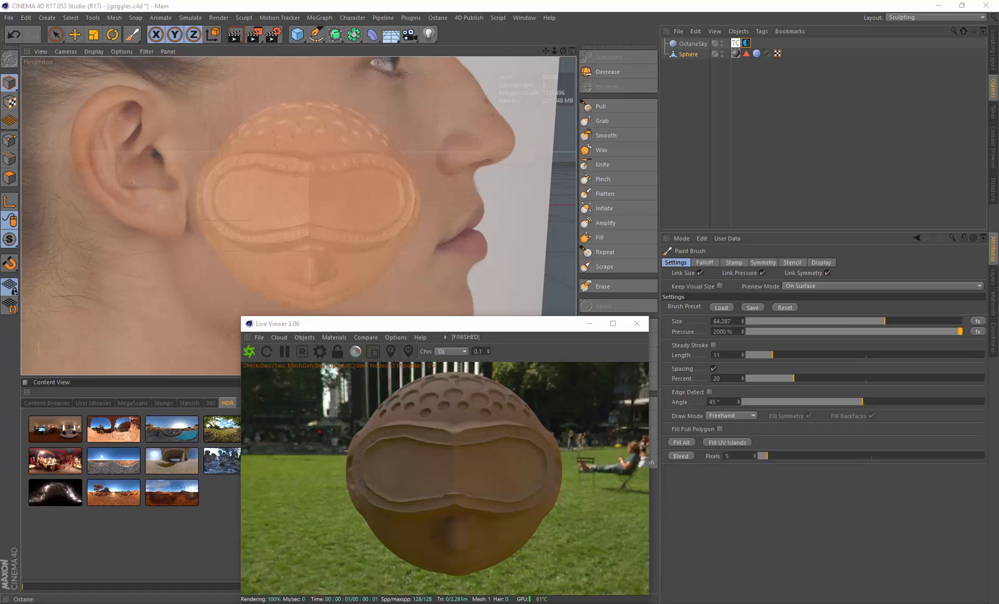
Move the live render off the stencil library and load the green eye photo as the brush stencil.
left_click_drag(380, 328, 465, 295)
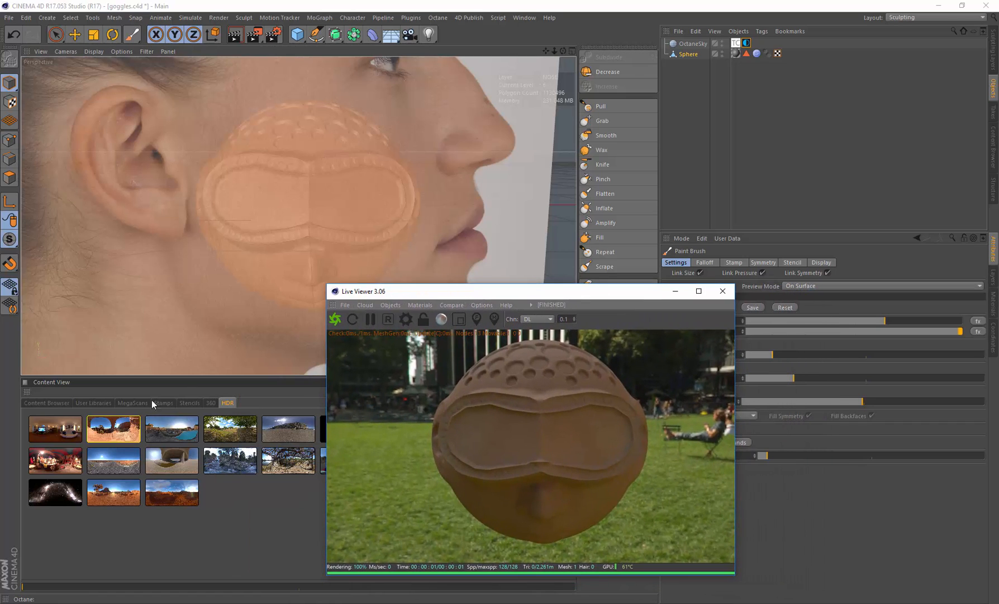
left_click(189, 402)
left_click(203, 428)
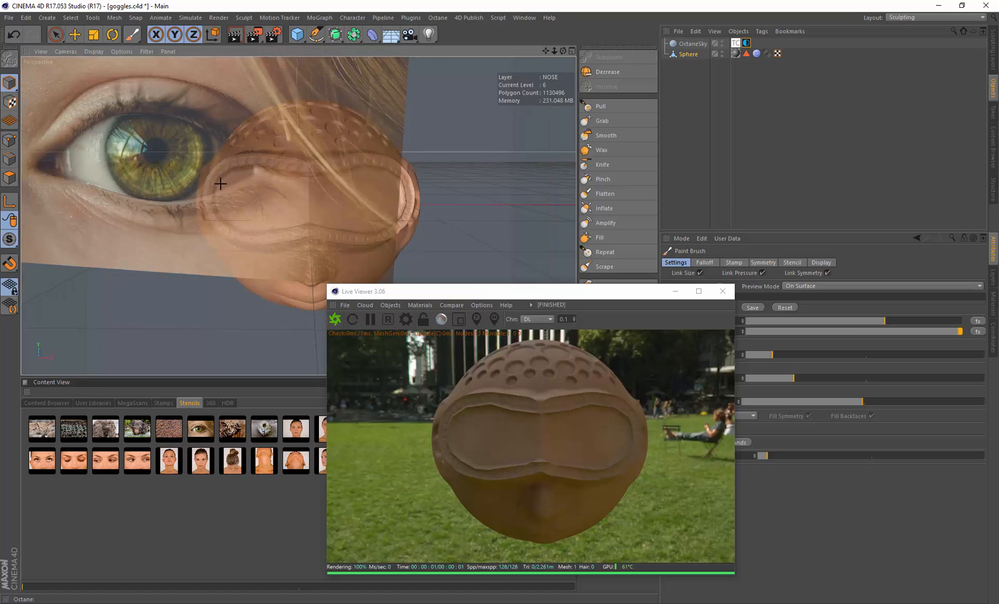
Position and enlarge the eye stencil so that the eye fills one lens of the goggles.
middle_click_drag(176, 164, 375, 210)
mouse_move(412, 198)
right_mouse_down()
mouse_move(395, 198)
mouse_move(407, 200)
right_mouse_up()
mouse_move(363, 193)
left_mouse_down("alt")
mouse_move(351, 197)
mouse_move(367, 202)
left_mouse_up("alt")
left_click_drag(544, 51, 555, 54)
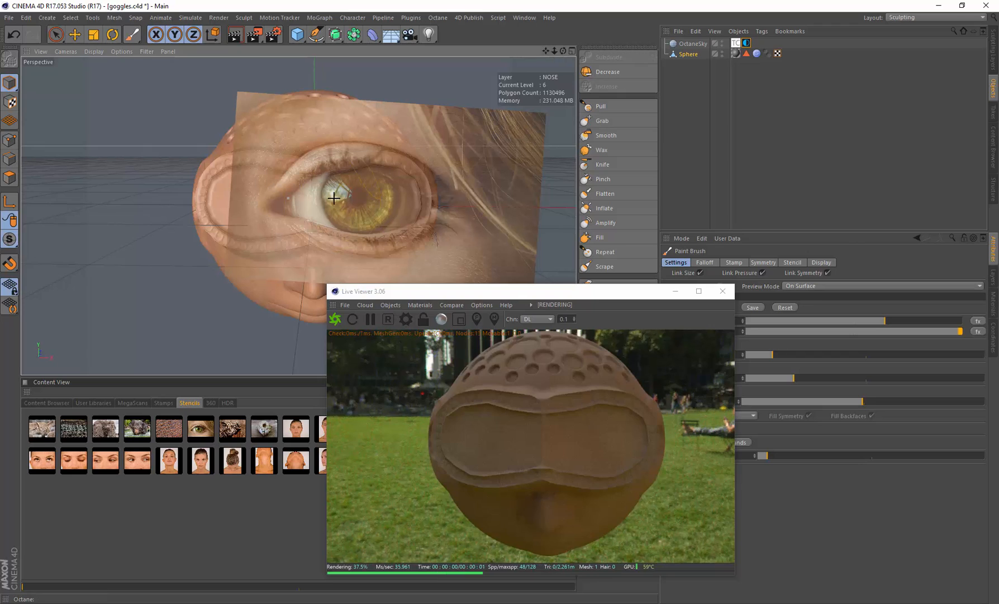
scroll(389, 206, "up", 3)
scroll(390, 205, "up", 2)
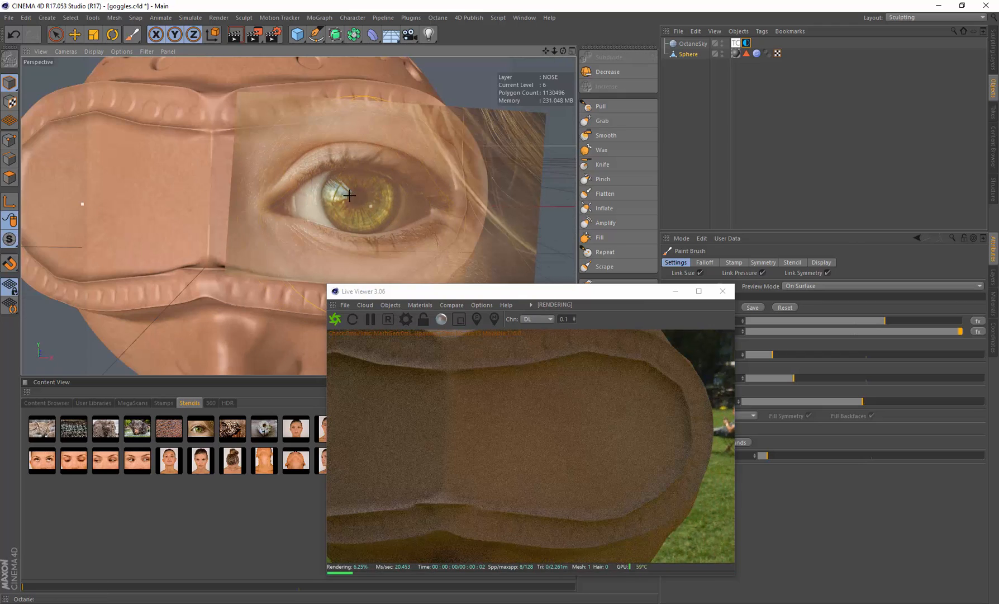
scroll(378, 185, "up", 3)
scroll(367, 183, "down", 4)
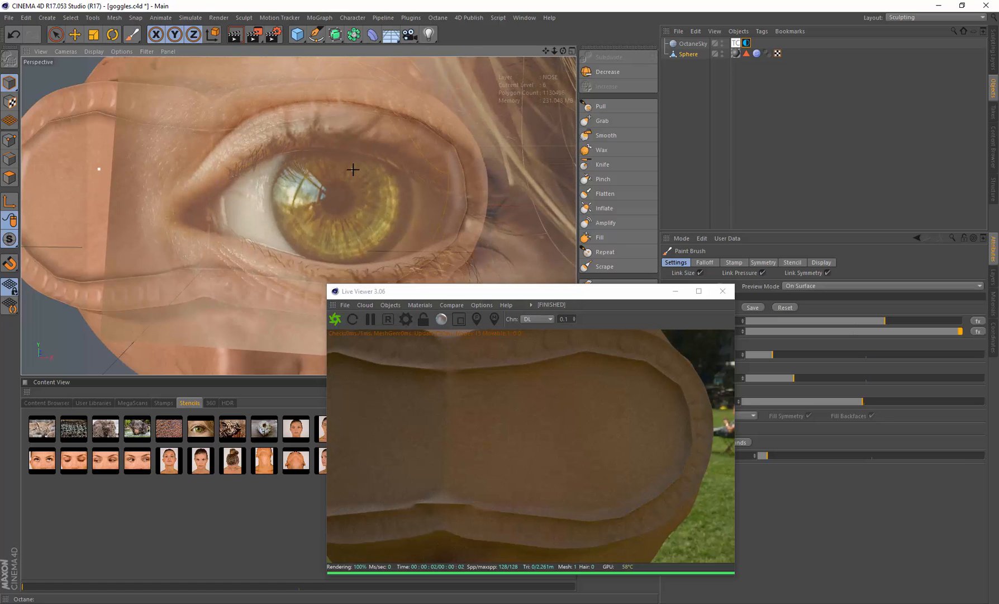
left_click_drag(353, 169, 307, 194)
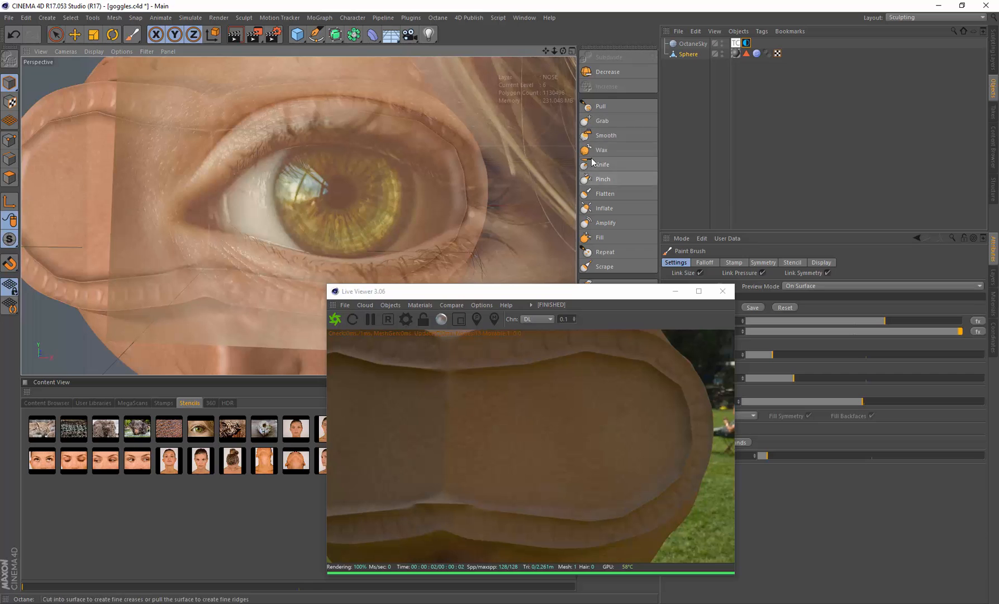
Mask both goggle lenses up to the rim using the Mask brush with an Edge Detect angle of 1° and size 13.387.
mouse_move(631, 294)
left_mouse_down()
mouse_move(340, 309)
mouse_move(367, 312)
left_mouse_up()
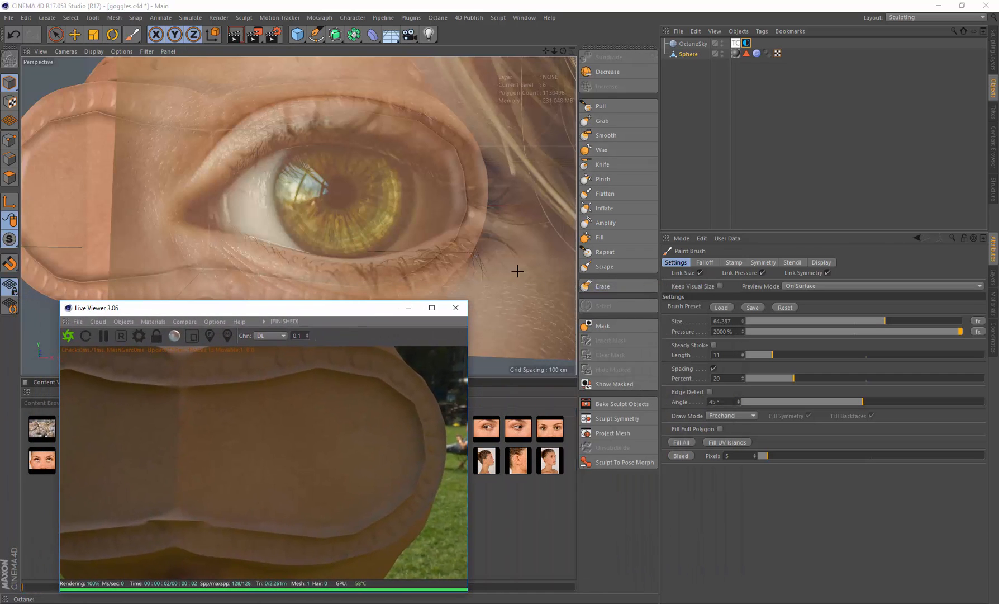
left_click(622, 328)
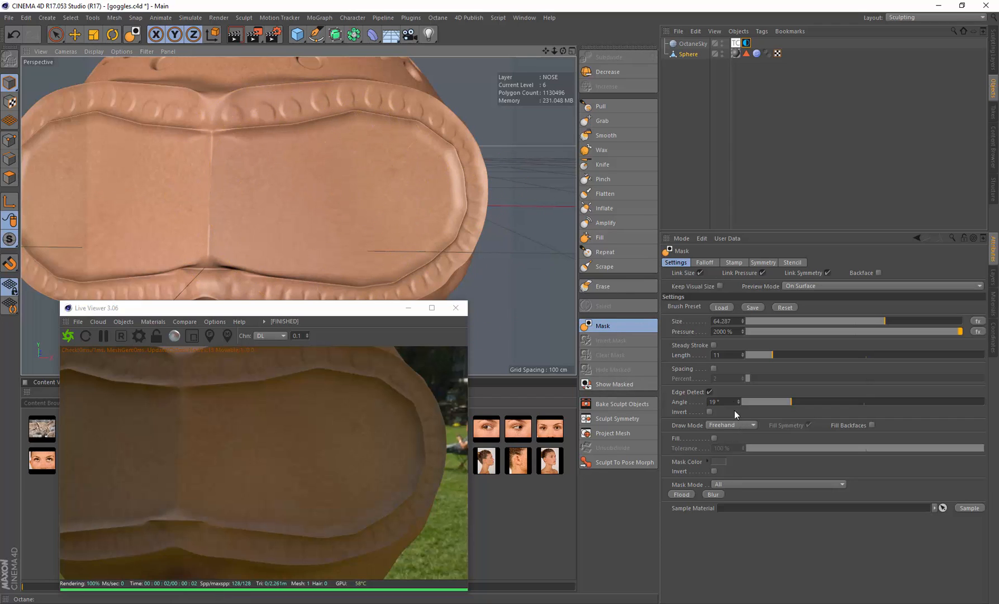
left_click_drag(772, 401, 759, 401)
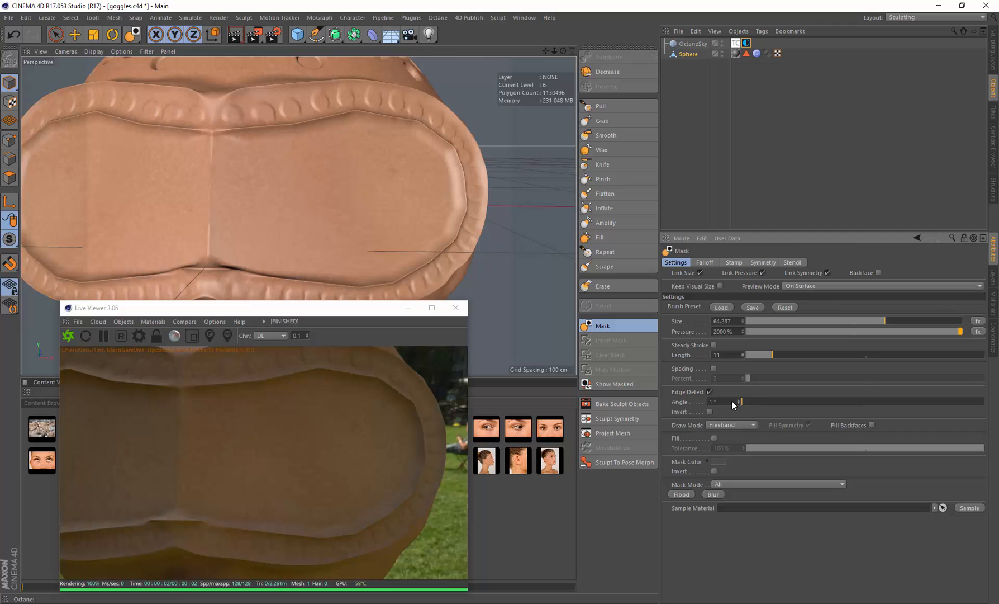
middle_click_drag(360, 189, 351, 189)
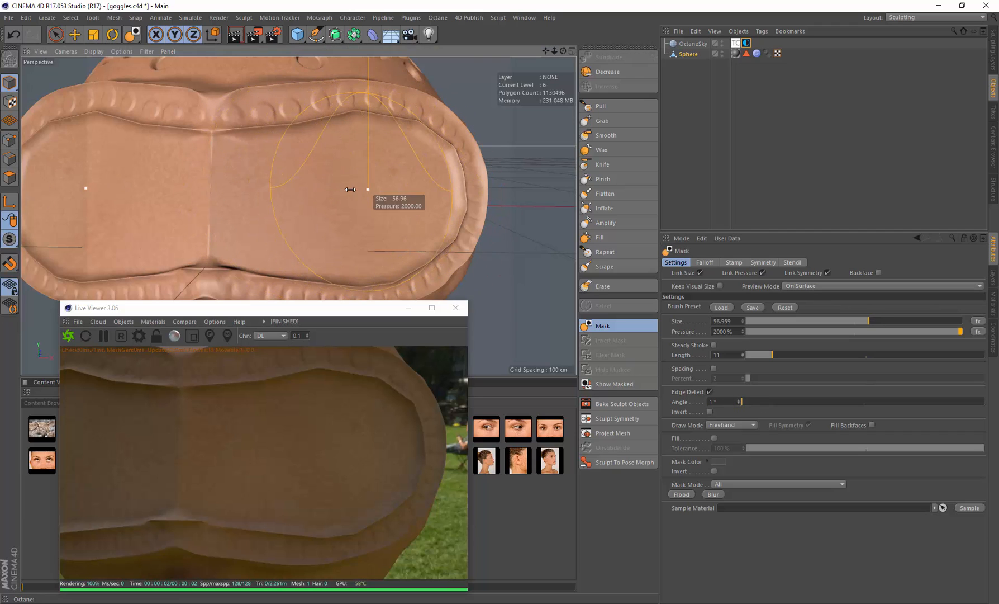
mouse_move(310, 188)
left_mouse_down()
mouse_move(288, 205)
mouse_move(381, 149)
mouse_move(404, 148)
left_mouse_up()
key("ctrl+z")
mouse_move(388, 178)
middle_mouse_down()
mouse_move(383, 214)
mouse_move(282, 208)
middle_mouse_up()
mouse_move(274, 215)
left_mouse_down()
mouse_move(245, 150)
mouse_move(348, 142)
mouse_move(398, 145)
mouse_move(434, 168)
mouse_move(442, 216)
mouse_move(425, 252)
mouse_move(424, 208)
mouse_move(252, 156)
mouse_move(331, 147)
mouse_move(424, 165)
mouse_move(420, 154)
mouse_move(435, 215)
mouse_move(410, 246)
mouse_move(276, 257)
mouse_move(236, 243)
mouse_move(225, 208)
mouse_move(272, 178)
mouse_move(392, 178)
mouse_move(383, 216)
mouse_move(262, 220)
left_mouse_up()
key("ctrl+z")
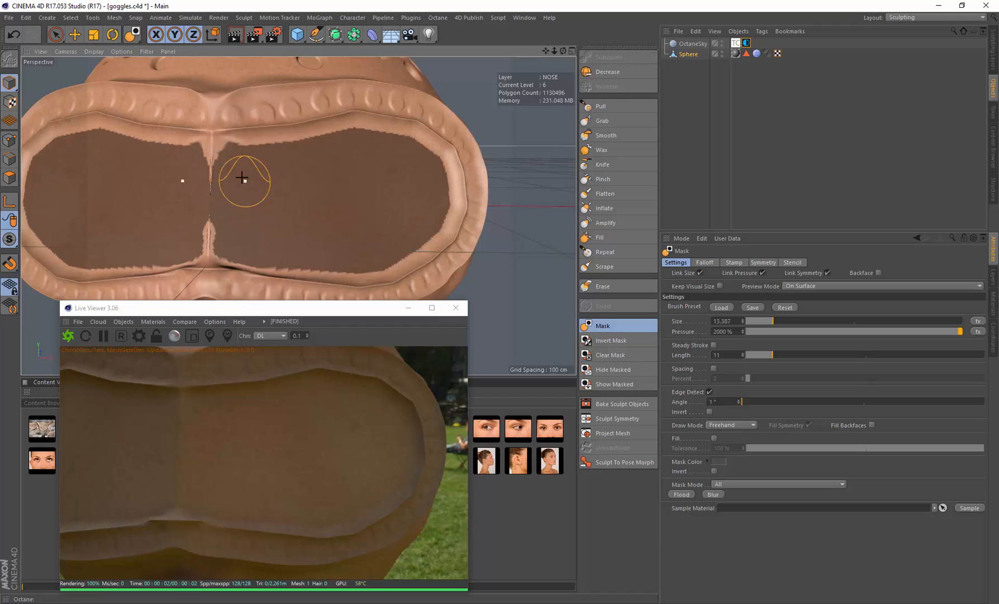
Close the mask gap at the bridge between the lenses with Edge Detect turned off, and soften the mask's border.
left_click_drag(249, 178, 209, 162, "shift")
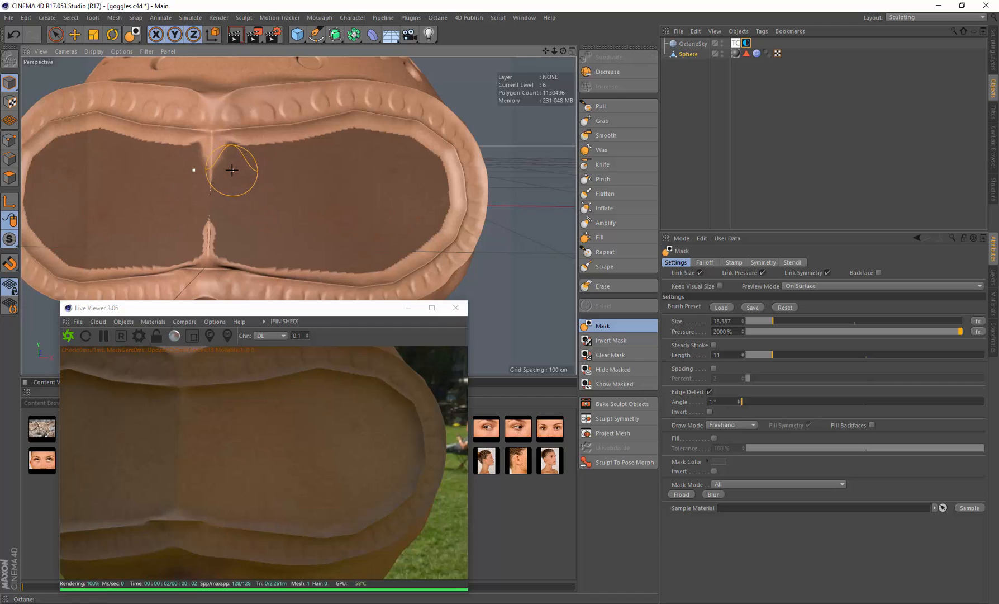
left_click(709, 392)
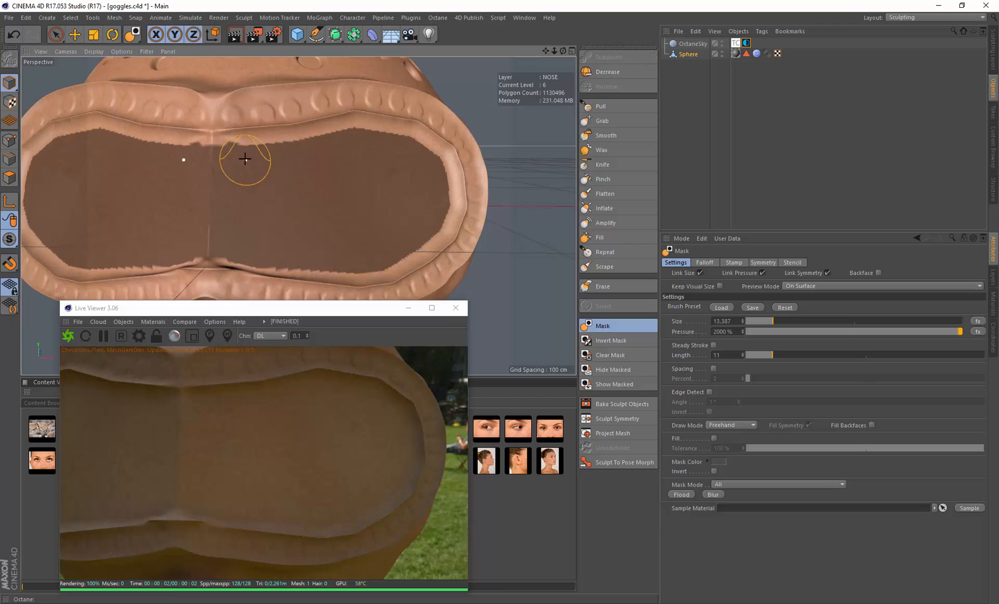
mouse_move(244, 157)
left_mouse_down("shift")
mouse_move(389, 146)
mouse_move(373, 141)
mouse_move(439, 172)
left_mouse_up("shift")
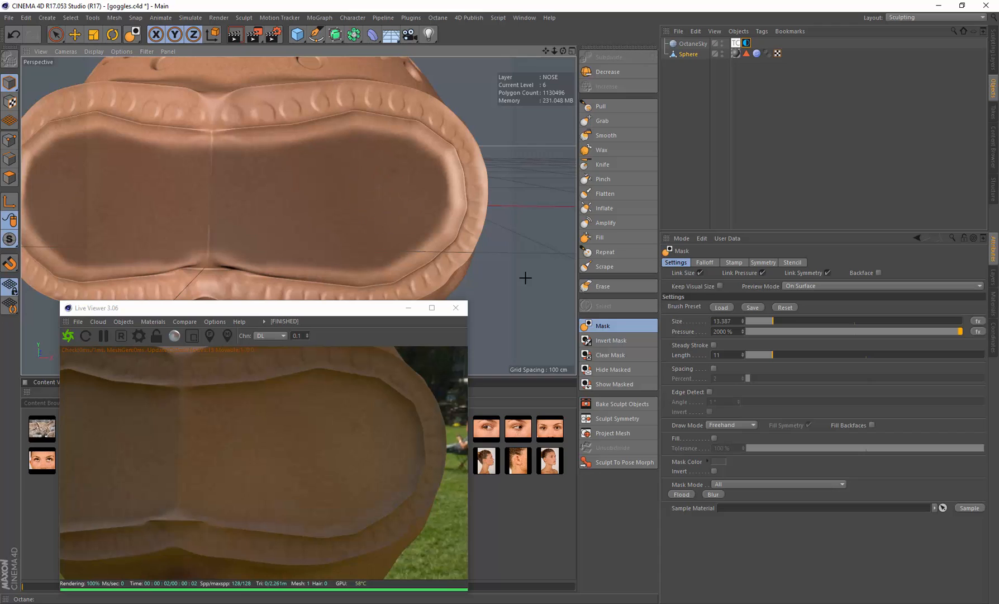
Invert the mask and paint the green eye stencil onto both goggle lenses with the Paint Brush.
left_click(631, 341)
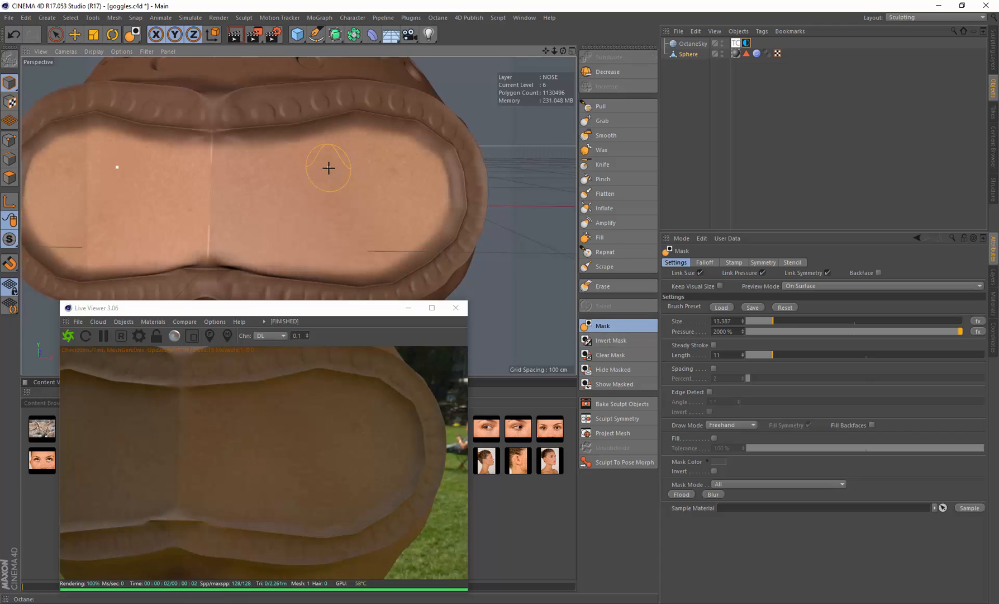
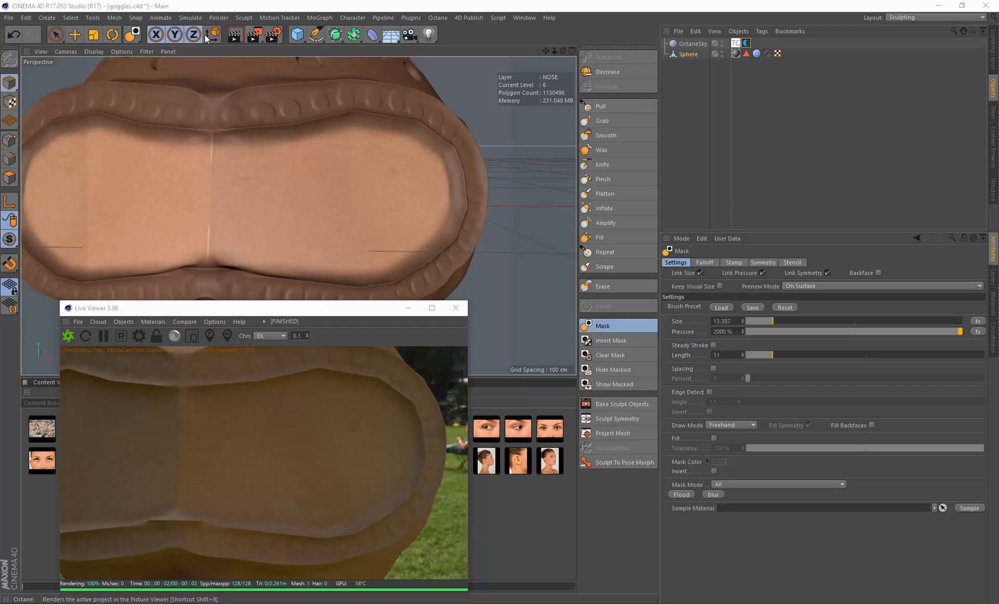
left_click(466, 16)
left_click(484, 65)
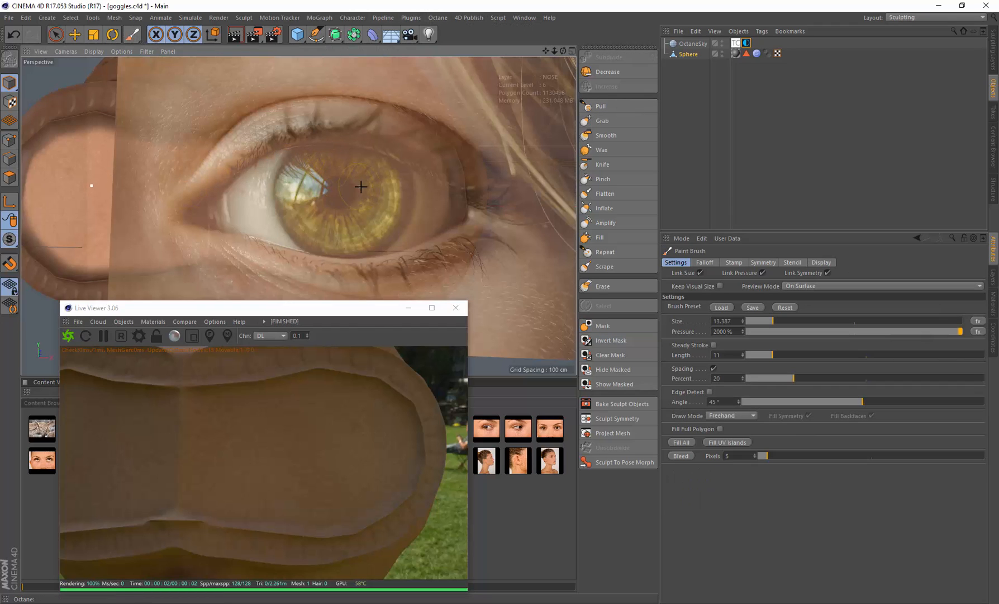
mouse_move(372, 192)
left_mouse_down()
mouse_move(361, 185)
mouse_move(371, 180)
left_mouse_up()
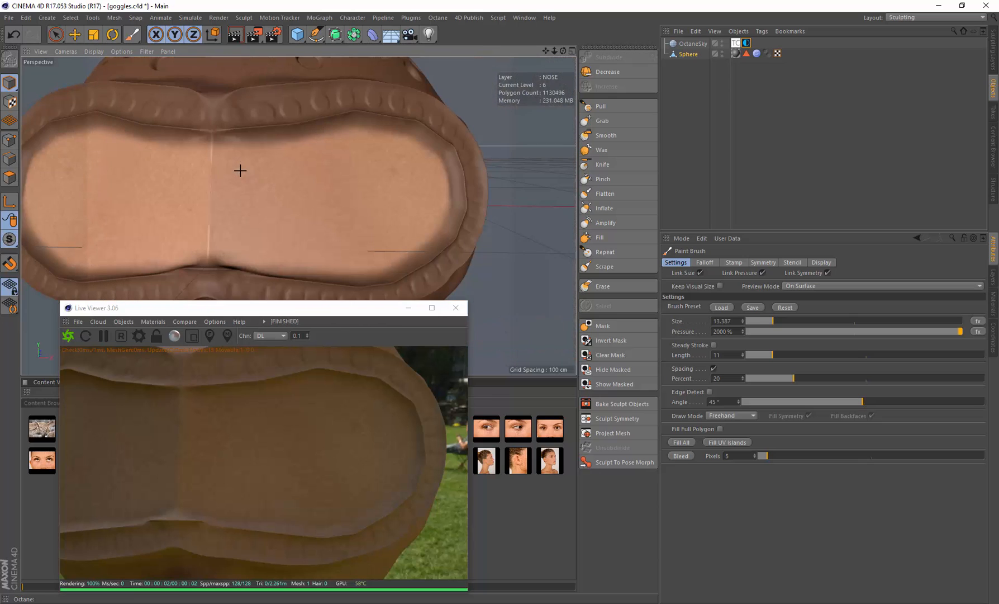
mouse_move(239, 169)
left_mouse_down()
mouse_move(402, 146)
mouse_move(434, 173)
mouse_move(439, 202)
mouse_move(418, 242)
mouse_move(383, 256)
mouse_move(279, 259)
mouse_move(227, 244)
mouse_move(222, 167)
mouse_move(230, 163)
mouse_move(250, 215)
mouse_move(288, 189)
mouse_move(378, 175)
mouse_move(407, 193)
mouse_move(350, 225)
mouse_move(270, 223)
mouse_move(400, 189)
mouse_move(250, 168)
mouse_move(266, 191)
left_mouse_up()
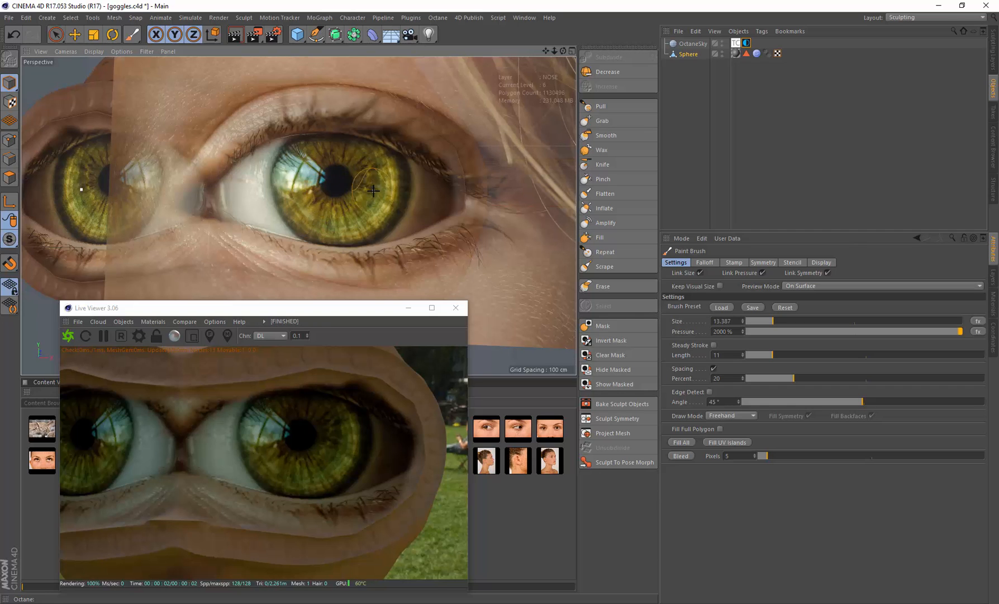
Move the Live Viewer off the middle of the viewport and hide the eye stencil so the nose is exposed.
scroll(374, 190, "down", 3)
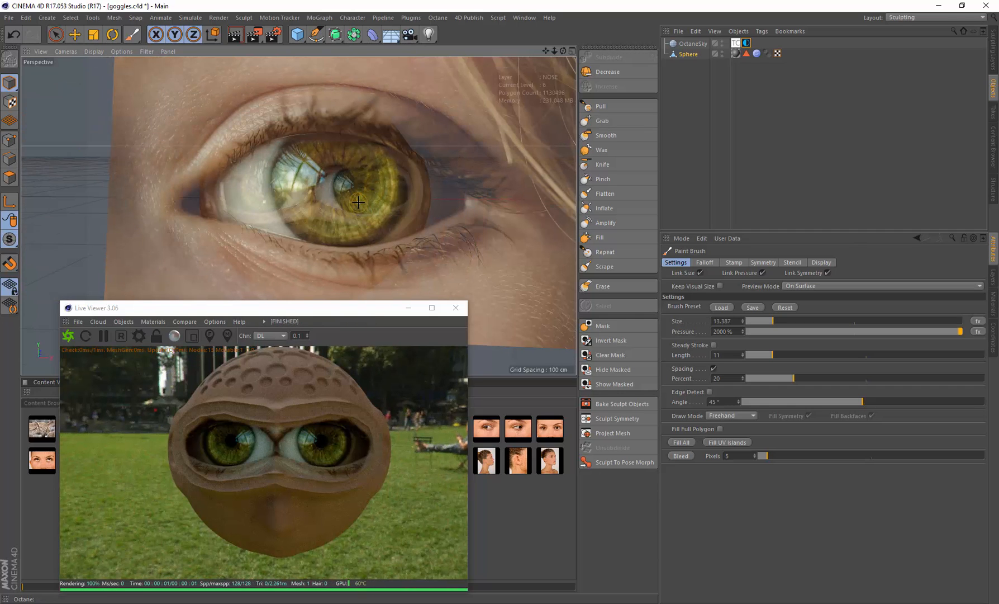
mouse_move(352, 311)
left_mouse_down()
mouse_move(496, 297)
mouse_move(484, 278)
mouse_move(430, 290)
mouse_move(513, 291)
mouse_move(467, 285)
left_mouse_up()
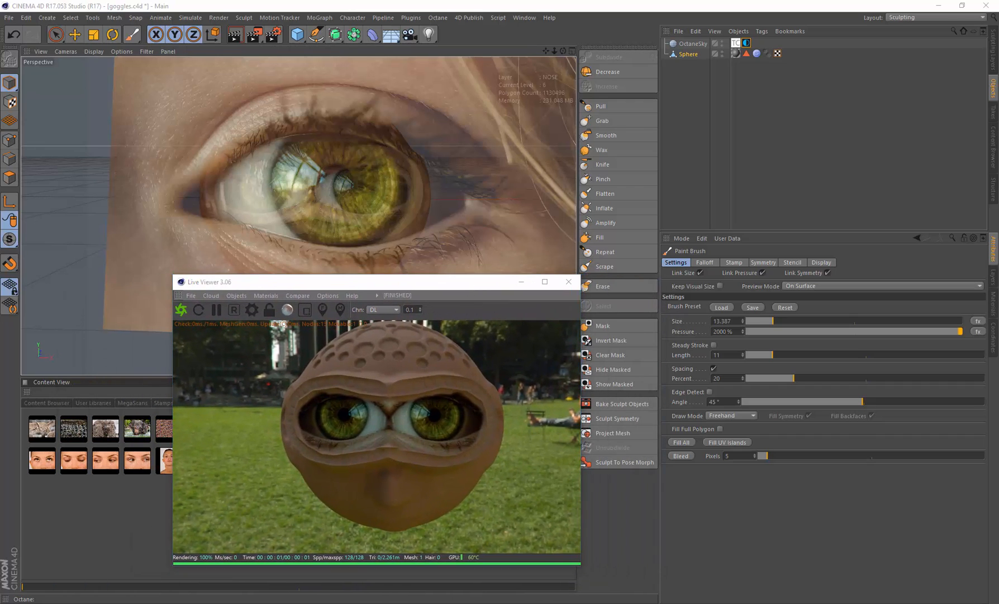
left_click_drag(385, 283, 648, 292)
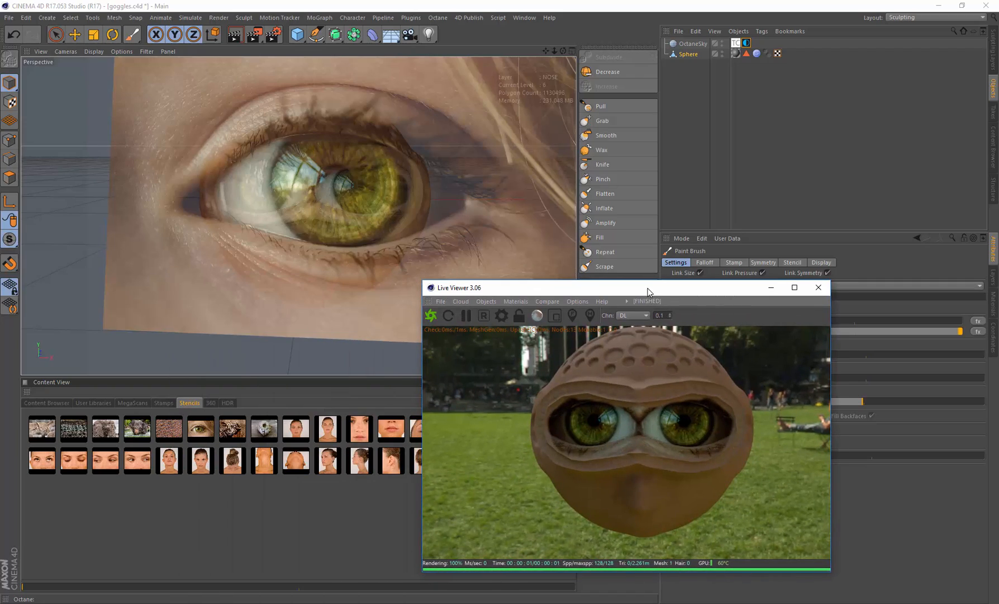
mouse_move(564, 52)
left_mouse_down()
mouse_move(572, 67)
mouse_move(548, 49)
left_mouse_up()
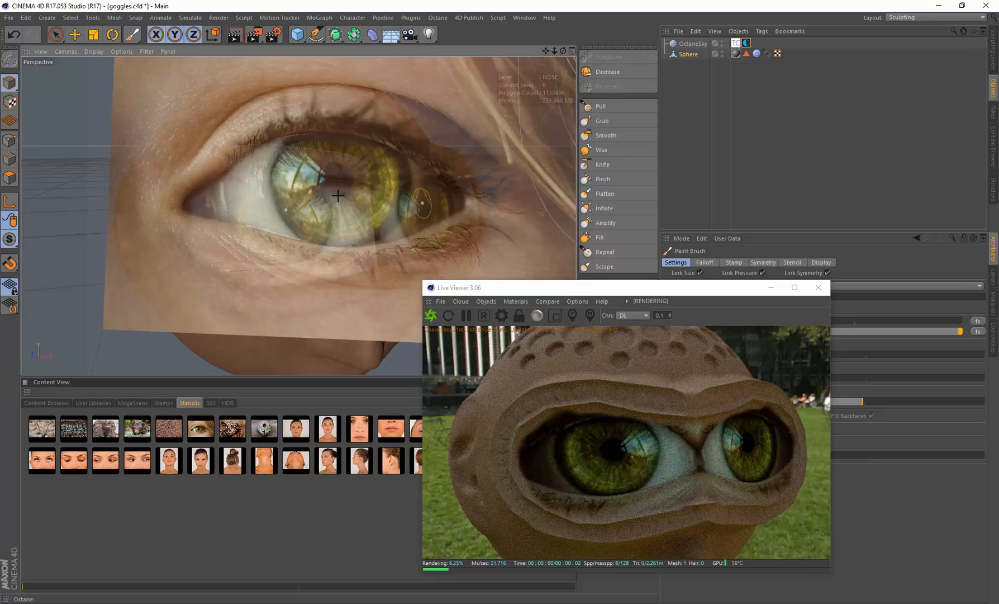
key("t")
left_click_drag(338, 190, 283, 200, "alt")
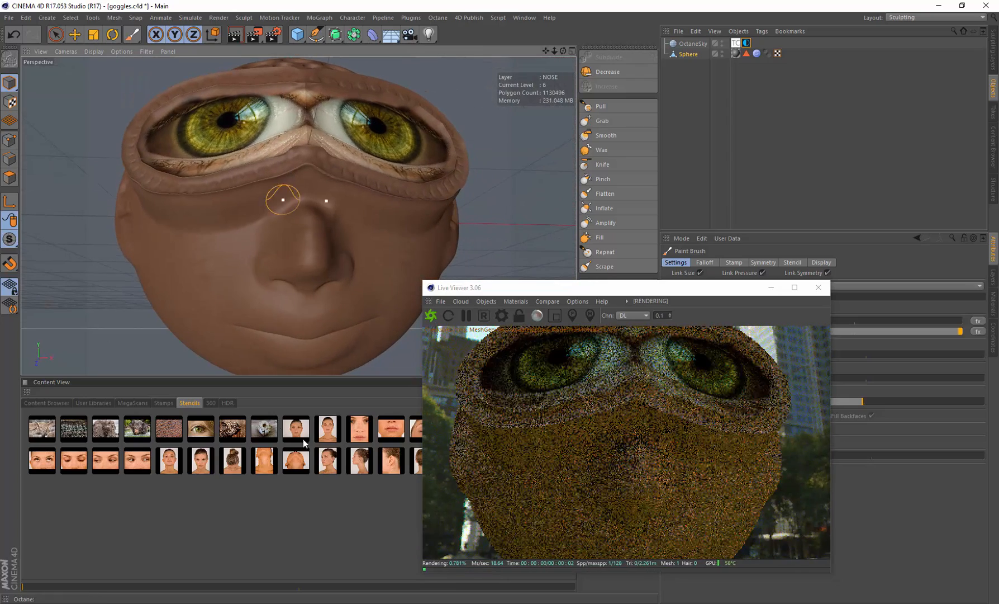
Move the Live Viewer aside and add a new sculpt layer above NOSE so the face is unmasked.
left_click(366, 430)
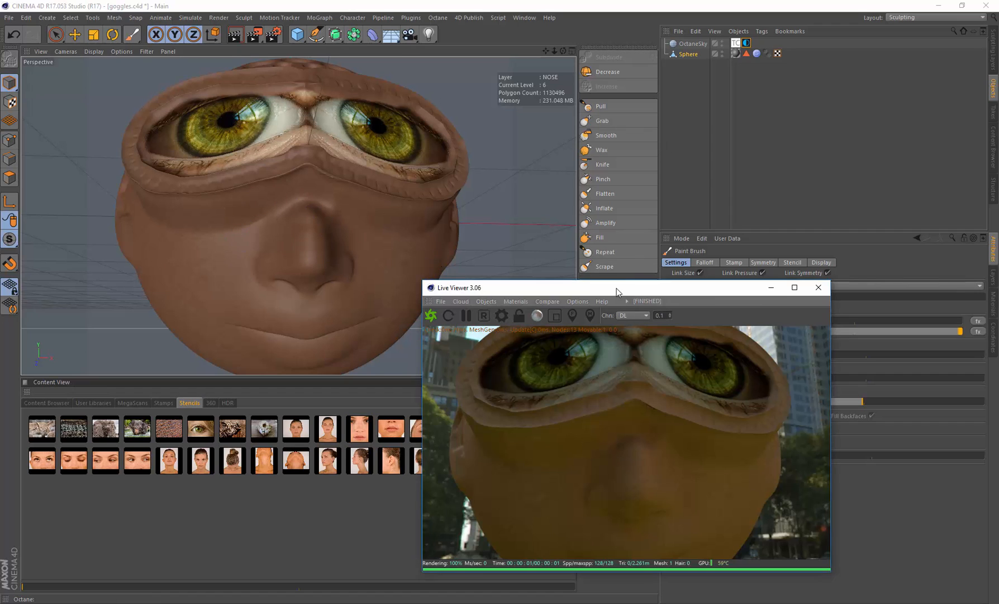
left_click_drag(617, 288, 998, 240)
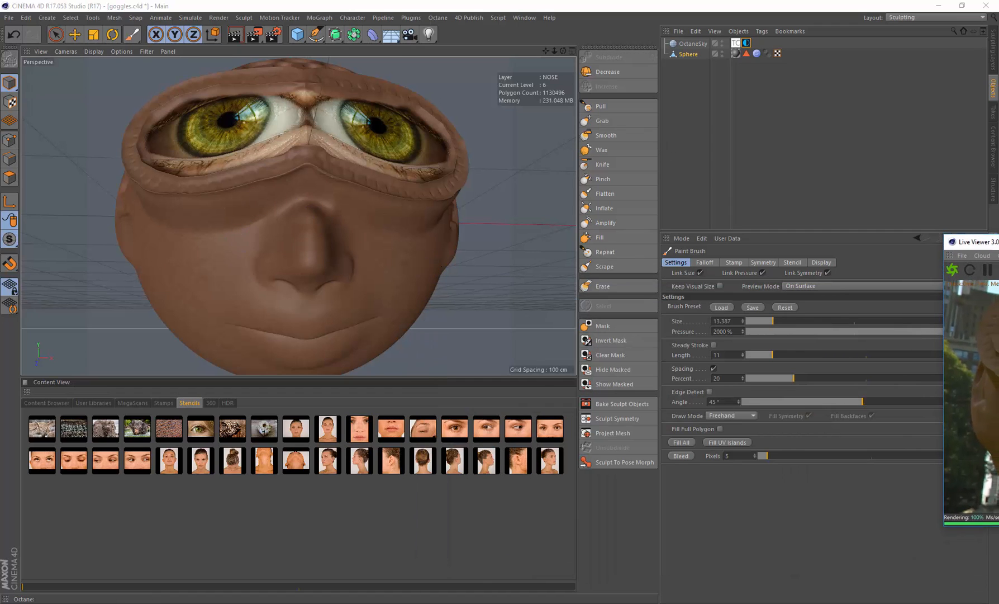
double_click(756, 53)
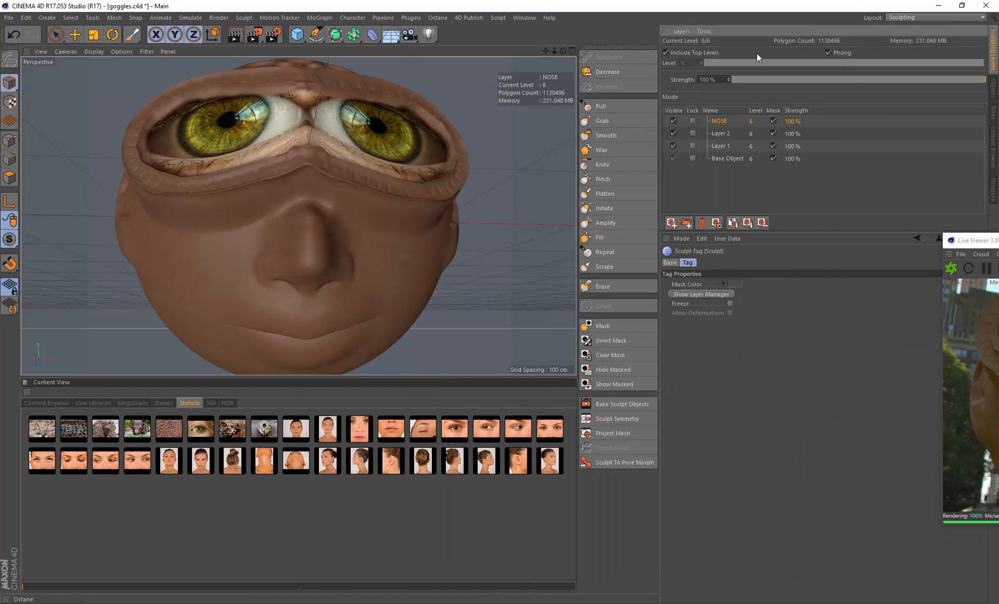
left_click(671, 222)
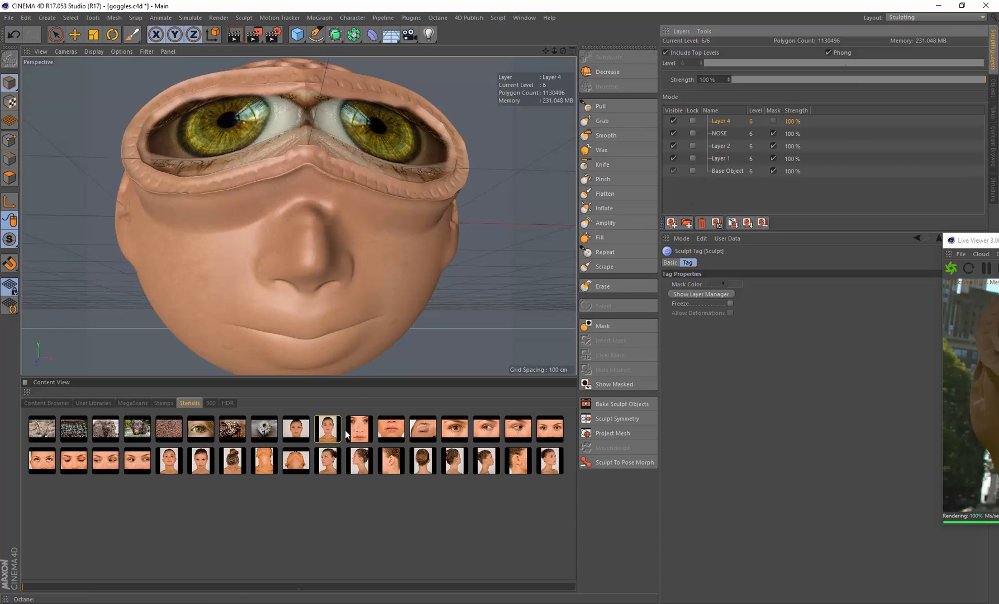
Load the close-up front-view face stencil for the Paint Brush and scale it down over the middle of the face.
left_click(358, 431)
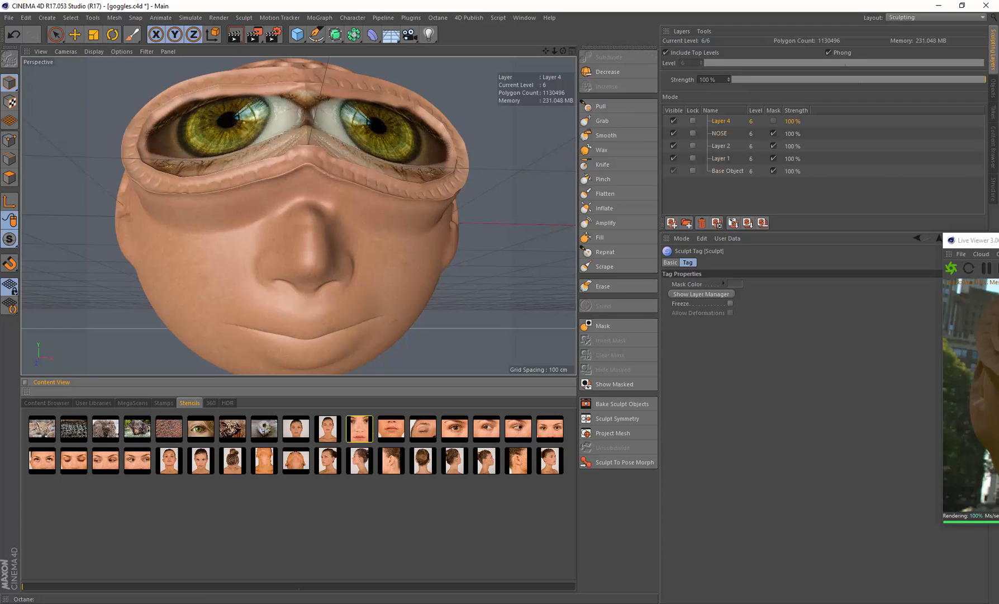
left_click_drag(973, 239, 628, 301)
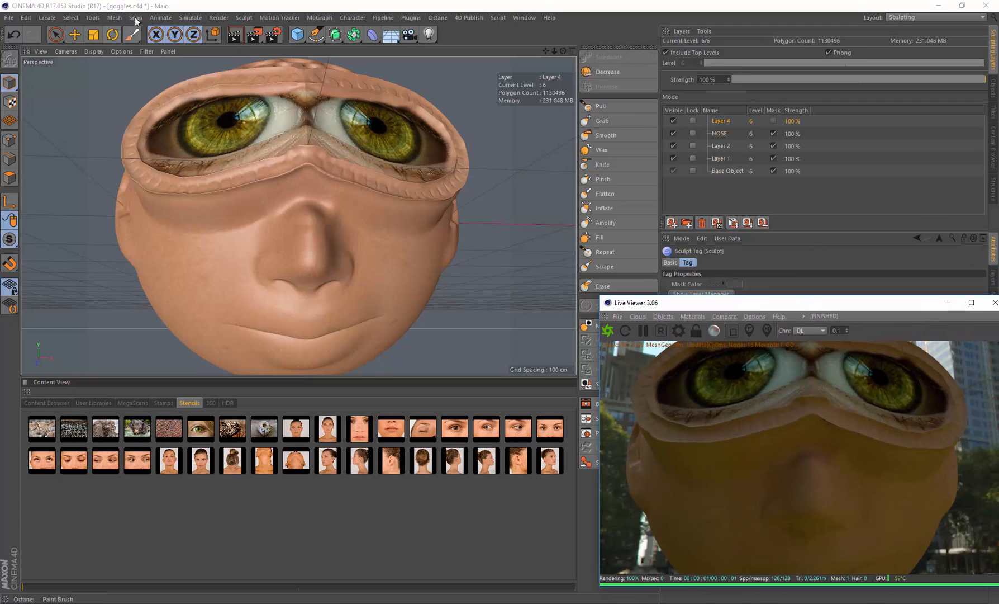
left_click(135, 35)
left_click(373, 255)
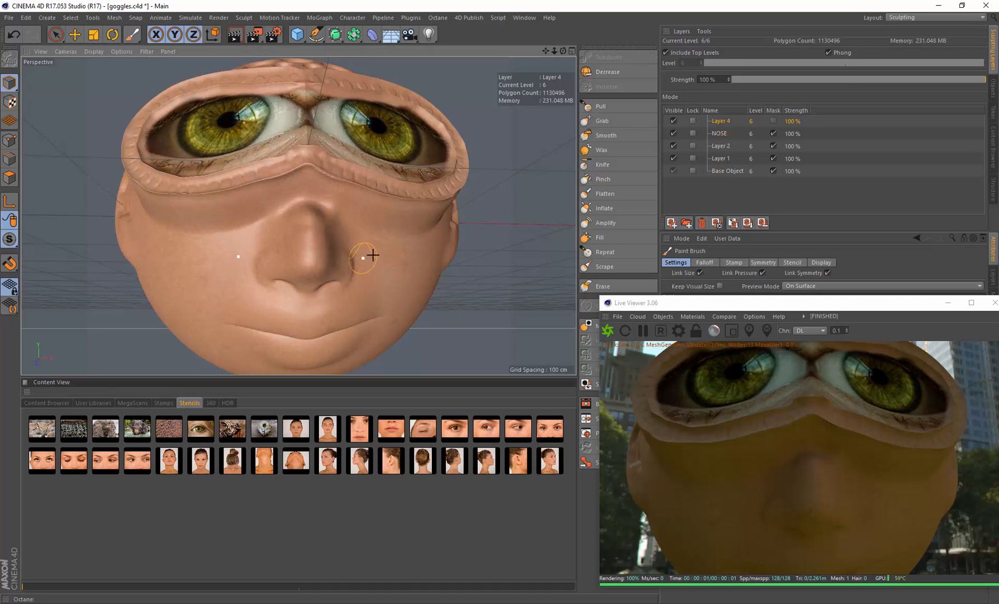
middle_click_drag(372, 252, 299, 170)
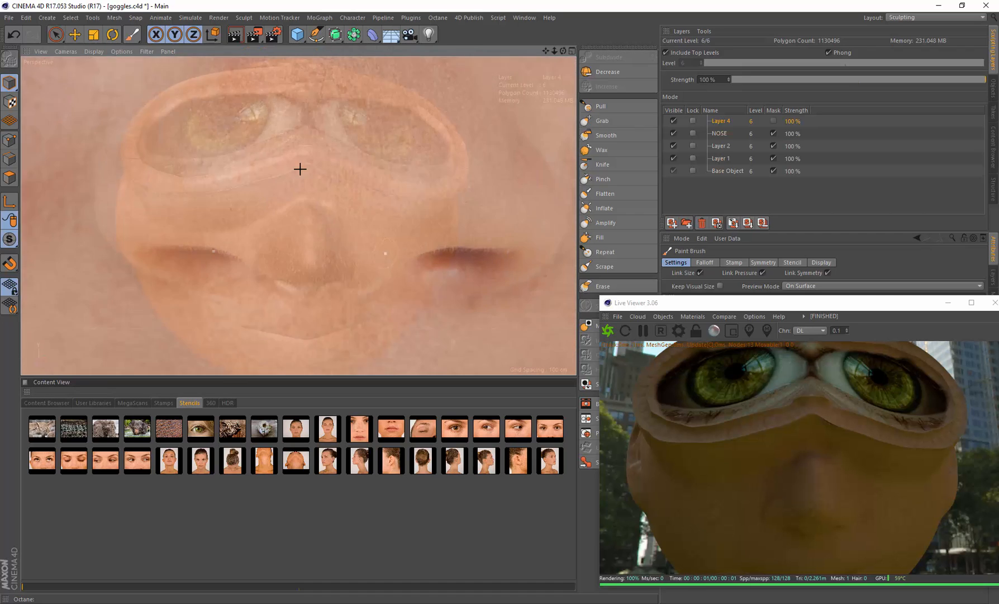
right_click_drag(342, 195, 308, 226)
mouse_move(325, 187)
left_mouse_down()
mouse_move(330, 244)
mouse_move(325, 186)
left_mouse_up()
middle_click_drag(320, 156, 320, 300)
right_click_drag(320, 299, 315, 294)
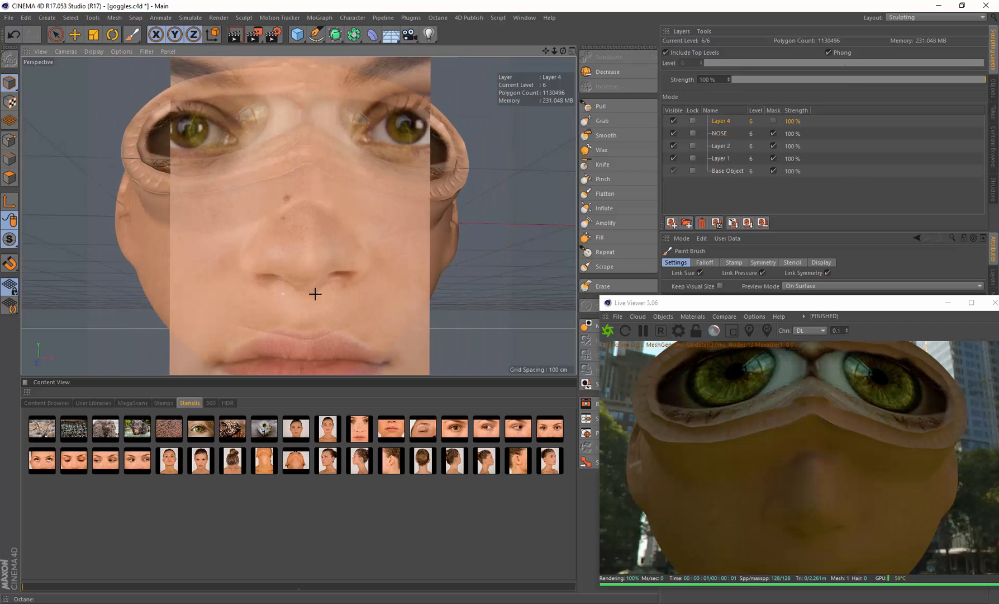
scroll(318, 252, "up", 8)
scroll(317, 253, "down", 3)
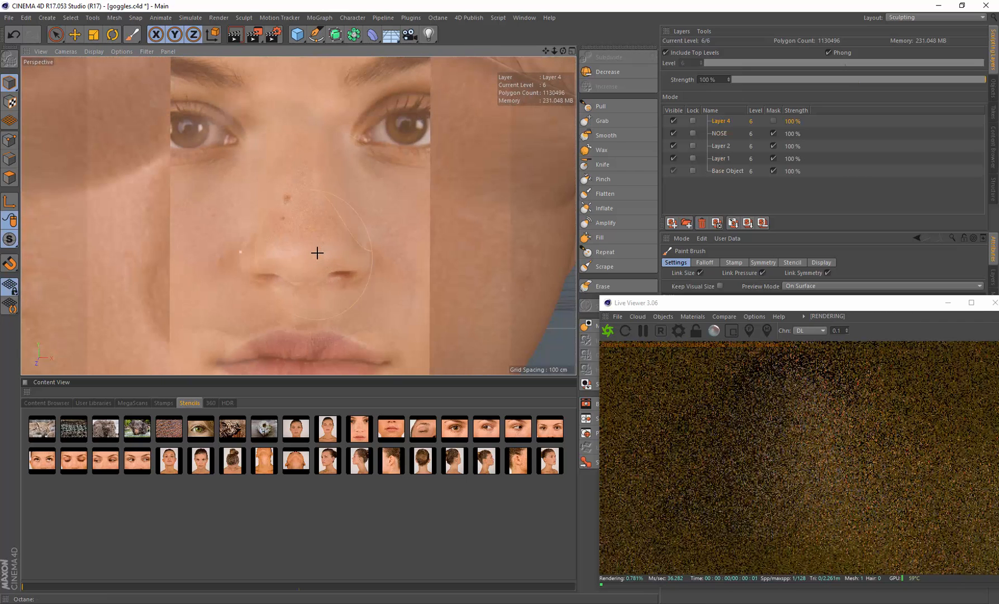
scroll(317, 252, "down", 4)
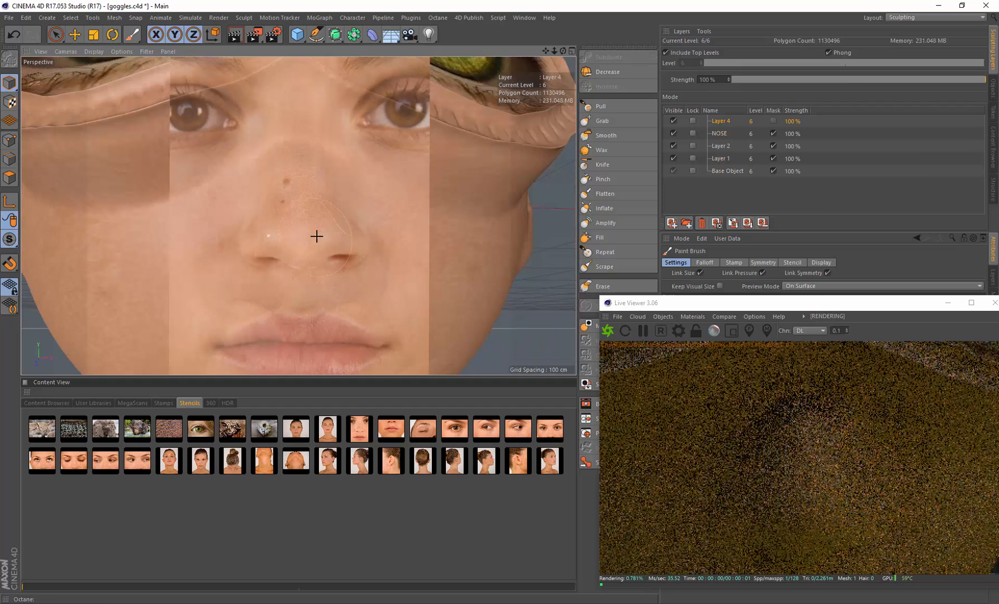
Fine-tune the face stencil's position and size so its nose matches the sculpted nose.
middle_click_drag(337, 281, 315, 296)
right_click_drag(315, 296, 306, 279)
mouse_move(311, 269)
middle_mouse_down()
mouse_move(341, 257)
mouse_move(315, 251)
middle_mouse_up()
right_click_drag(315, 251, 313, 251)
mouse_move(313, 252)
middle_mouse_down()
mouse_move(374, 266)
mouse_move(322, 270)
middle_mouse_up()
right_click_drag(322, 269, 321, 269)
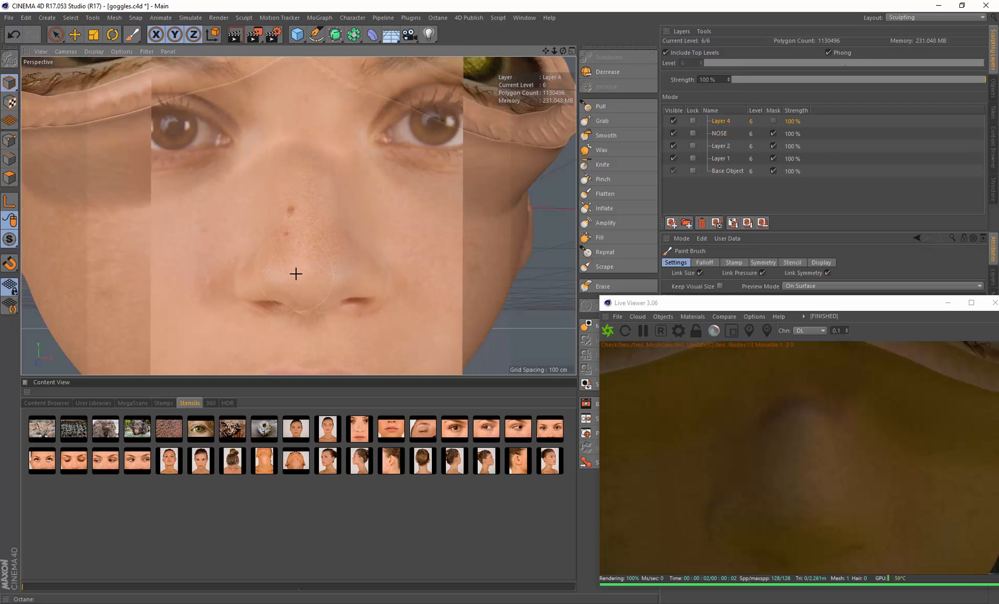
mouse_move(295, 274)
middle_mouse_down()
mouse_move(275, 254)
mouse_move(286, 282)
middle_mouse_up()
right_click_drag(293, 275, 291, 276)
middle_click_drag(291, 275, 293, 266)
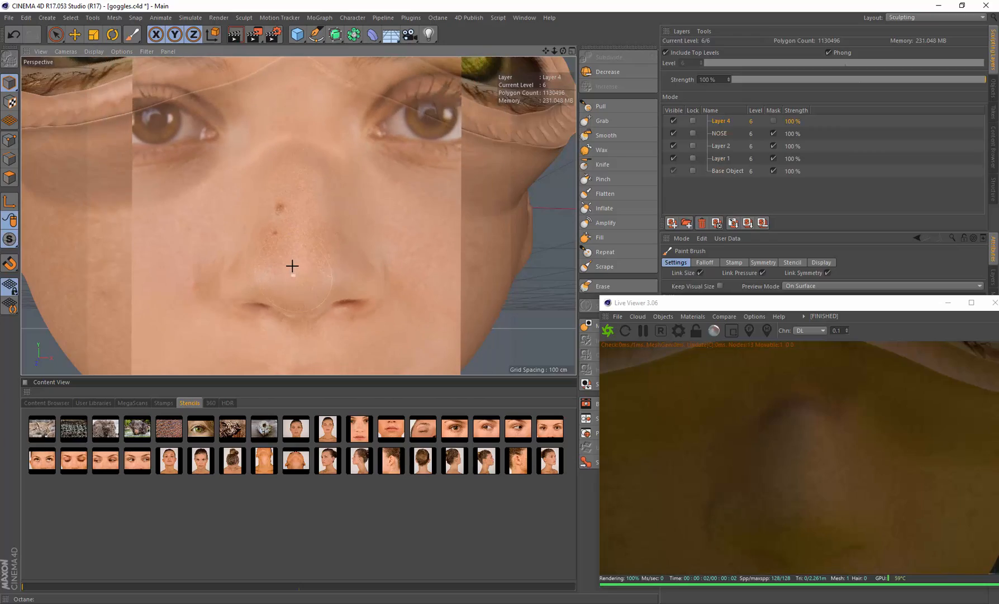
Paint the stencil's skin texture over the bridge, tip and sides of the nose.
mouse_move(312, 209)
left_mouse_down()
mouse_move(270, 219)
mouse_move(204, 272)
mouse_move(261, 185)
mouse_move(283, 172)
left_mouse_up()
mouse_move(216, 265)
left_mouse_down()
mouse_move(238, 288)
mouse_move(297, 309)
mouse_move(257, 305)
mouse_move(306, 281)
left_mouse_up()
mouse_move(347, 254)
left_mouse_down()
mouse_move(376, 287)
mouse_move(355, 263)
mouse_move(373, 253)
mouse_move(340, 182)
mouse_move(271, 161)
mouse_move(218, 228)
mouse_move(318, 239)
left_mouse_up()
Load the lips-and-nostrils stencil, align it with the underside of the nose, paint the nostrils, and undo the last stroke.
left_click_drag(317, 235, 311, 198, "alt")
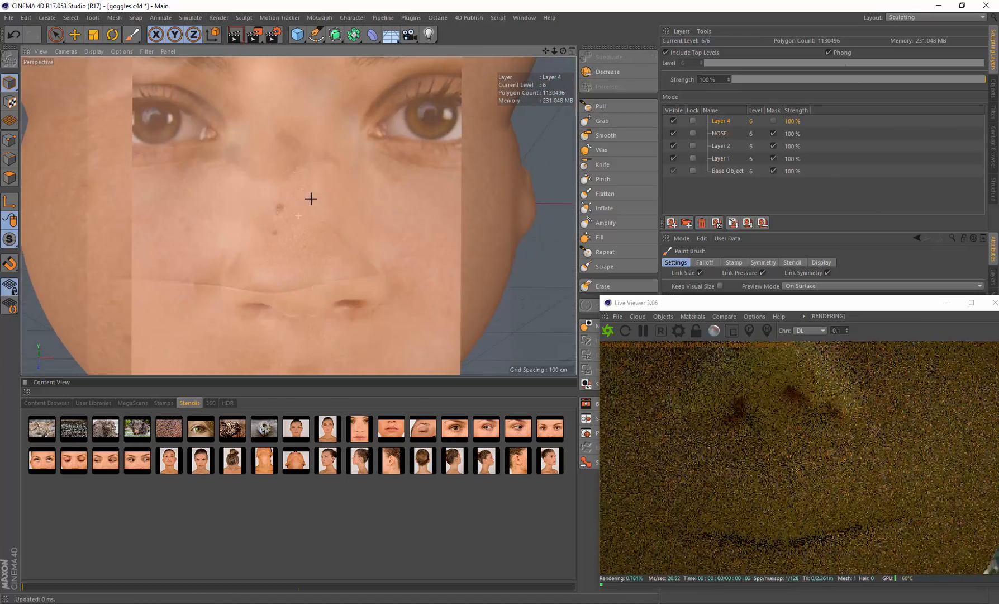
left_click_drag(346, 239, 352, 223, "alt")
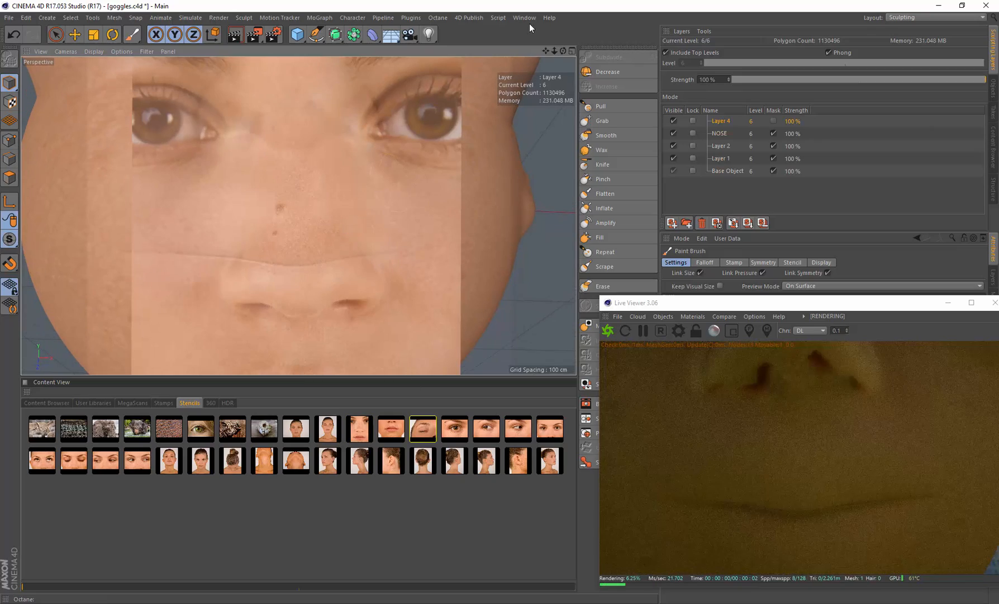
left_click_drag(546, 51, 545, 106)
left_click_drag(352, 250, 366, 235, "alt")
left_click_drag(545, 51, 526, 109)
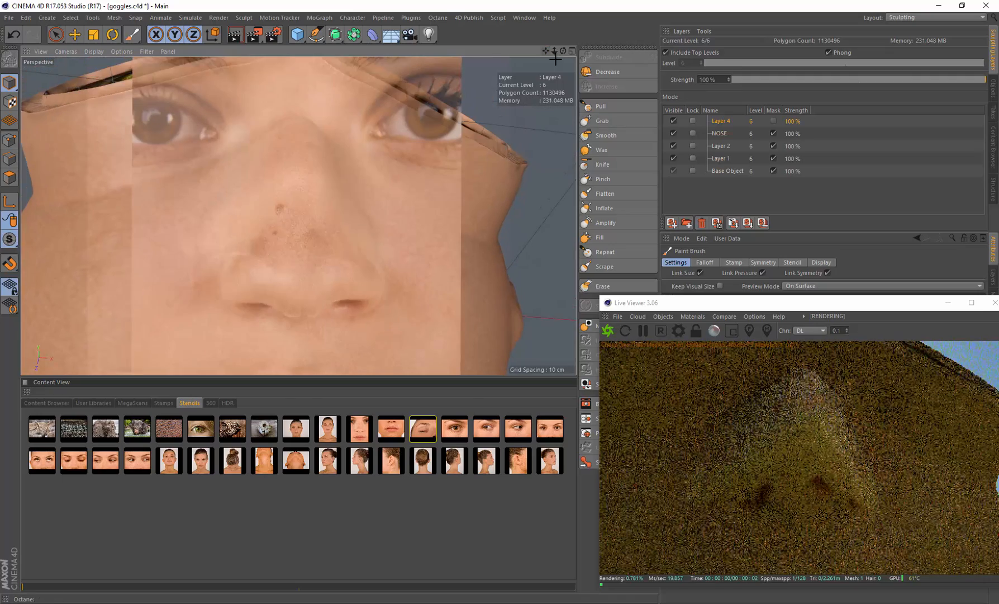
left_click_drag(560, 52, 555, 54)
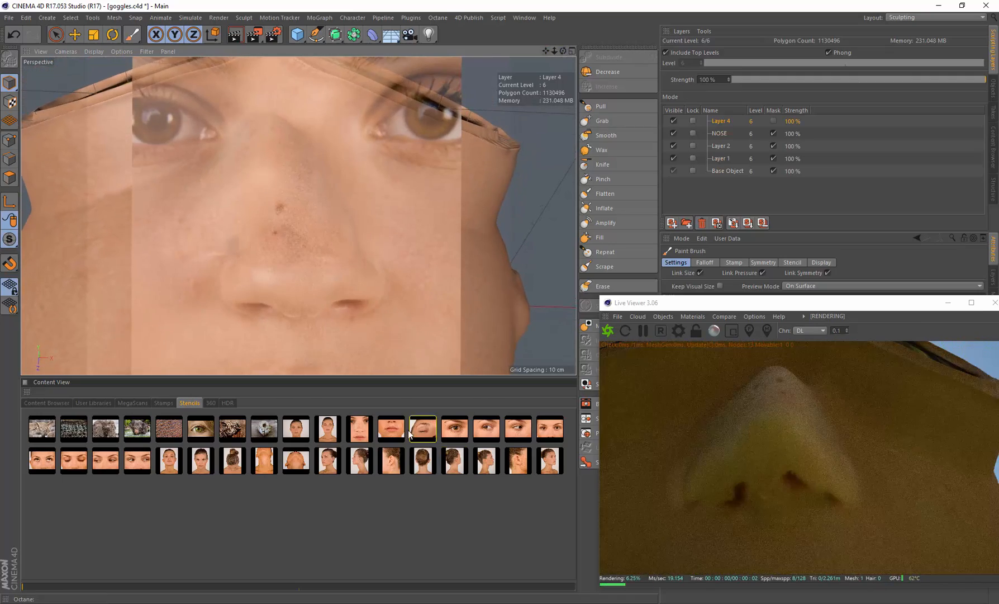
left_click_drag(396, 428, 320, 220)
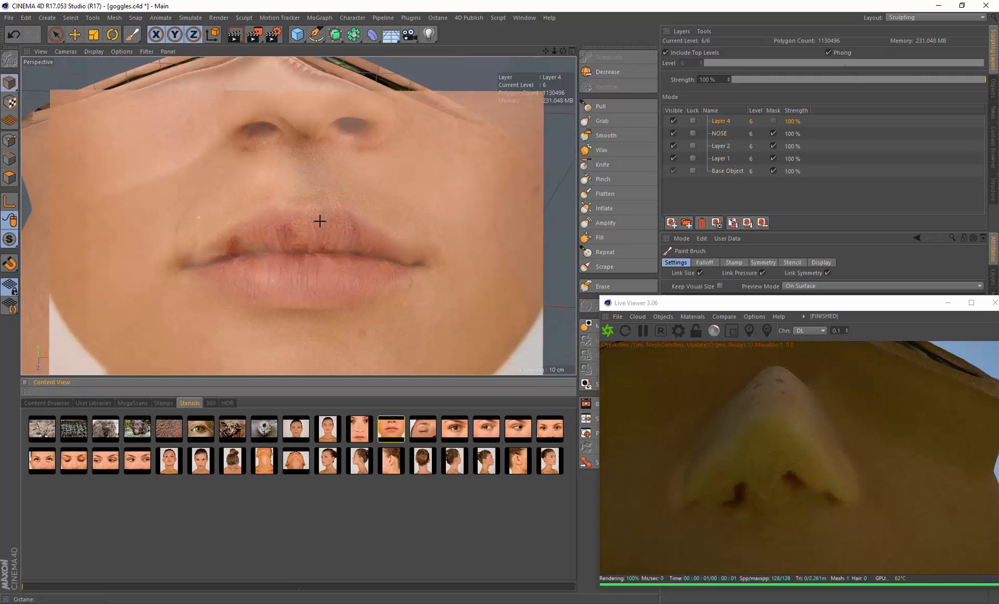
left_click_drag(317, 167, 278, 290)
mouse_move(251, 256)
left_mouse_down()
mouse_move(194, 262)
mouse_move(258, 245)
mouse_move(236, 239)
mouse_move(197, 261)
mouse_move(234, 263)
mouse_move(241, 229)
mouse_move(220, 215)
mouse_move(233, 221)
mouse_move(206, 233)
mouse_move(216, 258)
mouse_move(248, 229)
mouse_move(235, 234)
left_mouse_up()
key("ctrl+z")
Activate the Smooth brush with its pressure at 2000 %.
left_click(609, 134)
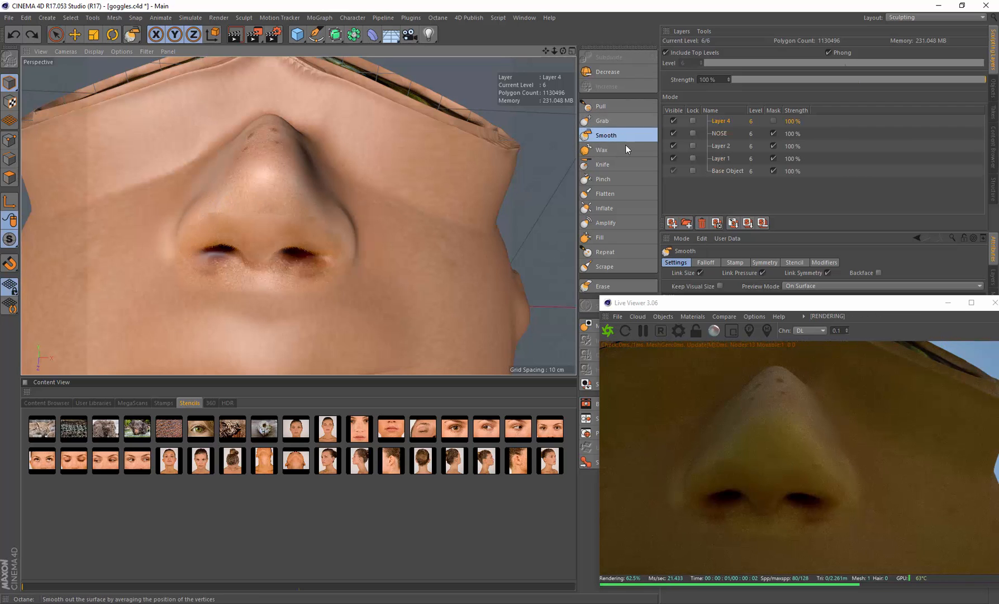
mouse_move(809, 307)
left_mouse_down()
mouse_move(633, 348)
mouse_move(348, 385)
left_mouse_up()
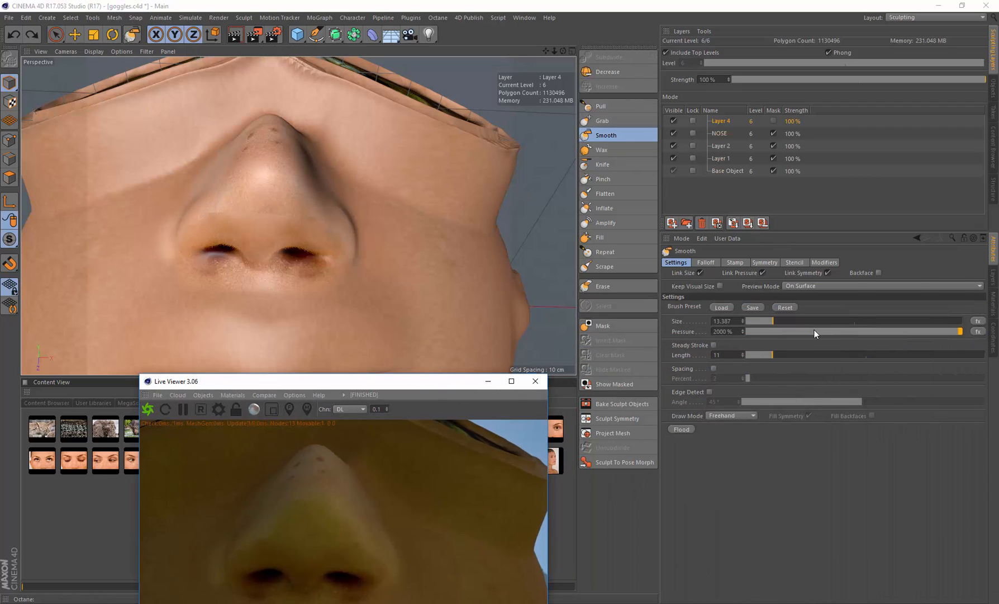
left_click_drag(814, 330, 961, 330)
left_click_drag(362, 385, 730, 341)
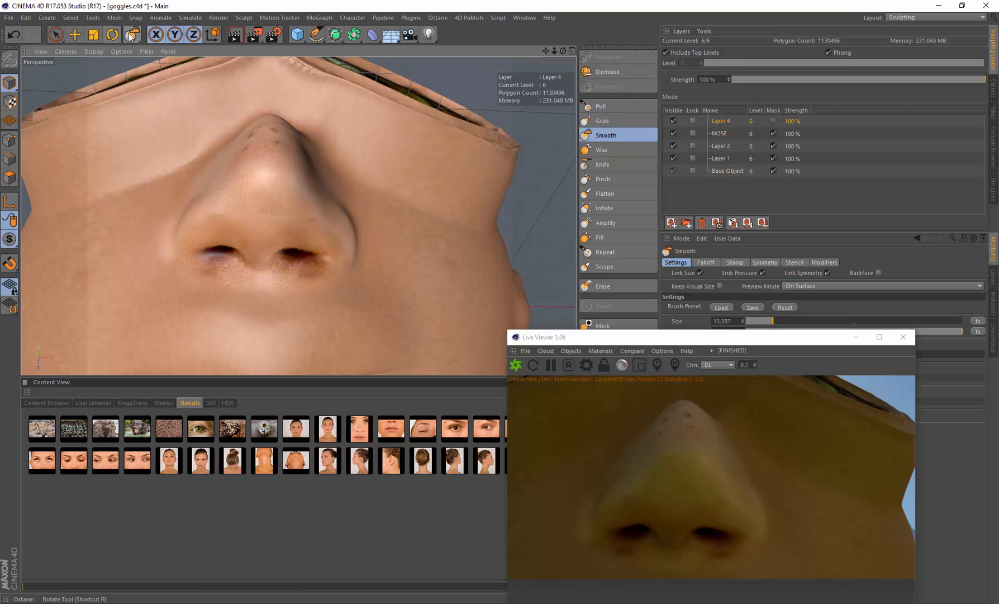
Continue painting the nostrils and the skin beneath the nose with the Paint Brush and the lips-and-nostrils stencil.
left_click_drag(129, 36, 168, 95)
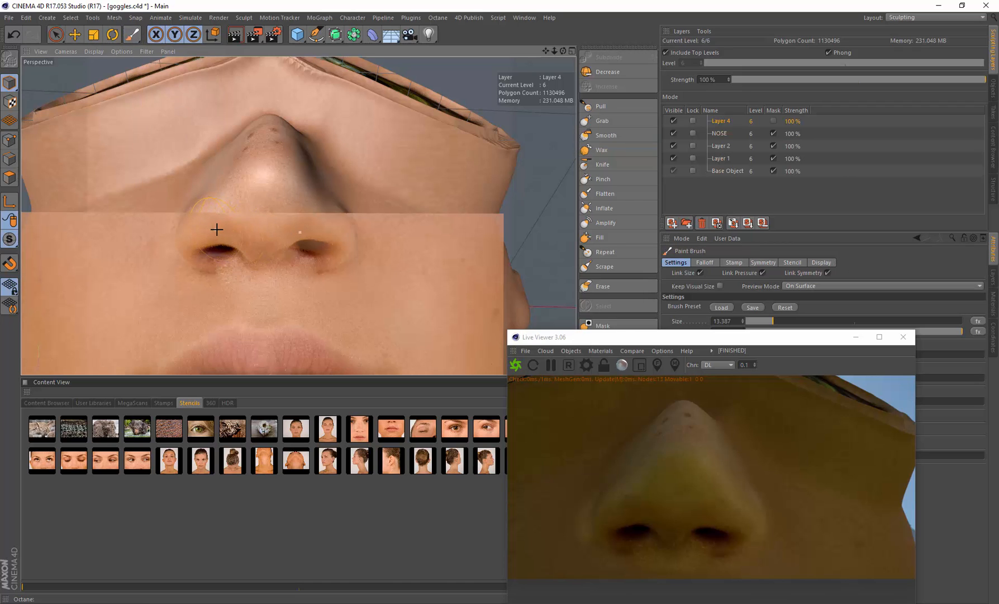
mouse_move(224, 226)
left_mouse_down()
mouse_move(202, 225)
mouse_move(229, 236)
mouse_move(207, 223)
mouse_move(252, 217)
mouse_move(311, 254)
left_mouse_up()
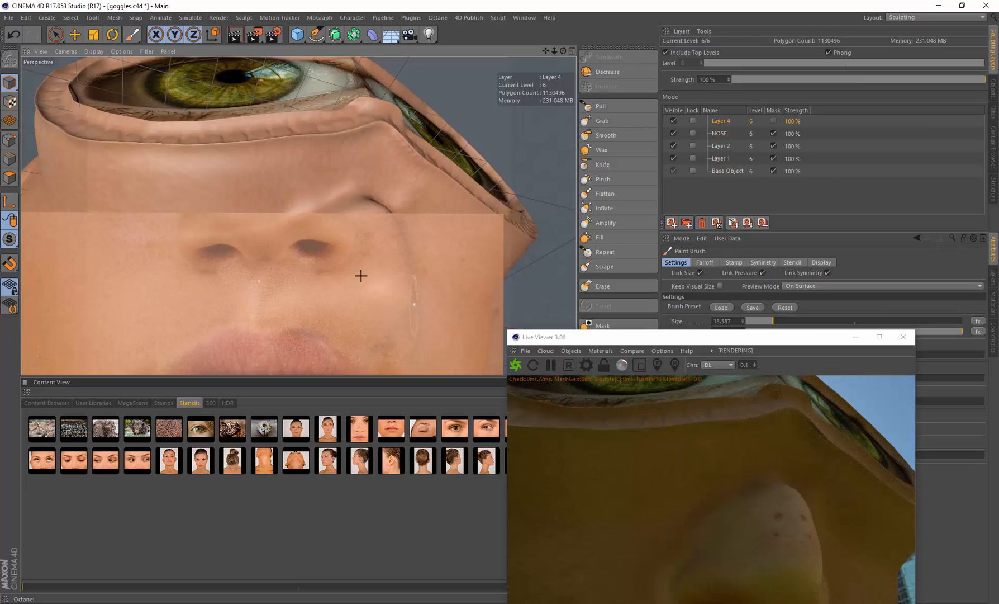
Reposition the lips-and-nostrils stencil so that its lips line up with the sculpted mouth.
left_click_drag(361, 276, 289, 243, "alt")
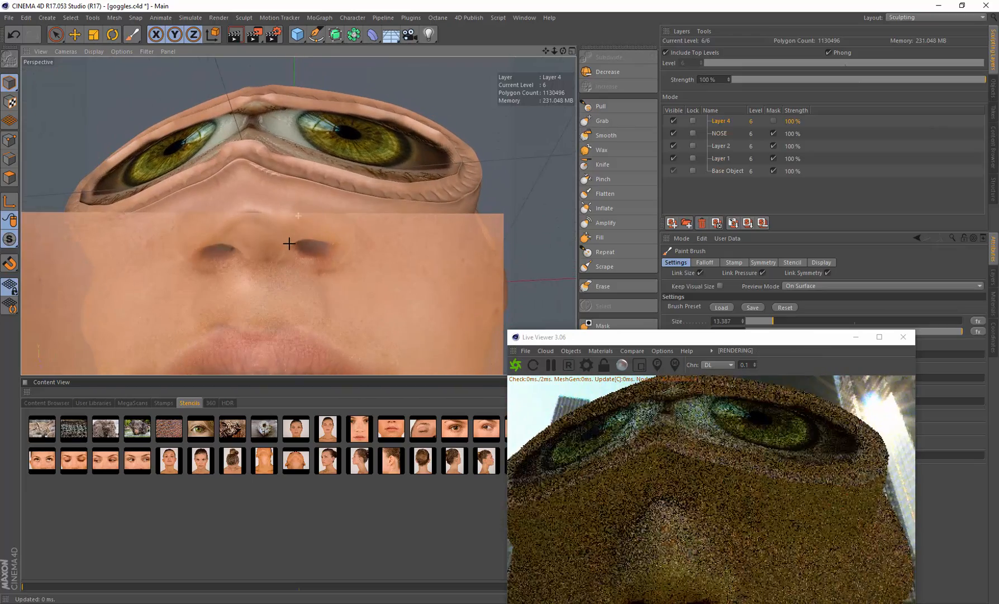
left_click_drag(547, 51, 567, 5)
scroll(426, 189, "down", 2)
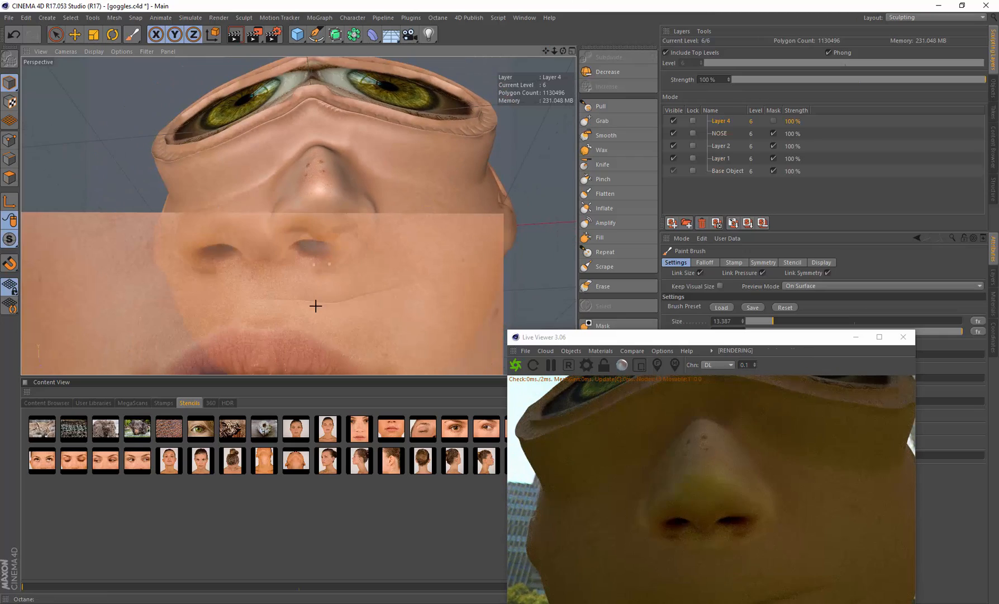
middle_click_drag(327, 323, 380, 238)
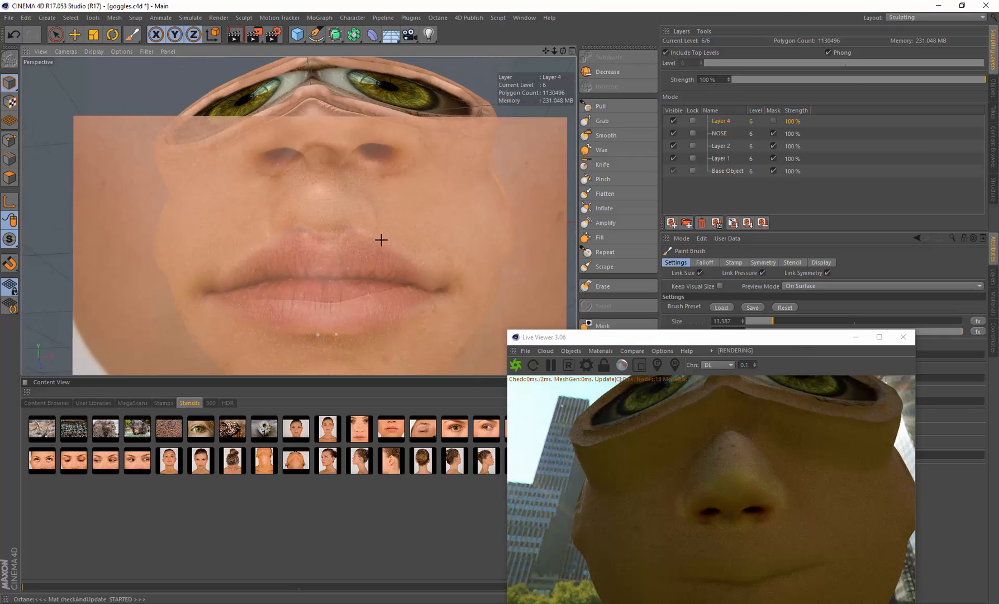
scroll(344, 264, "up", 3)
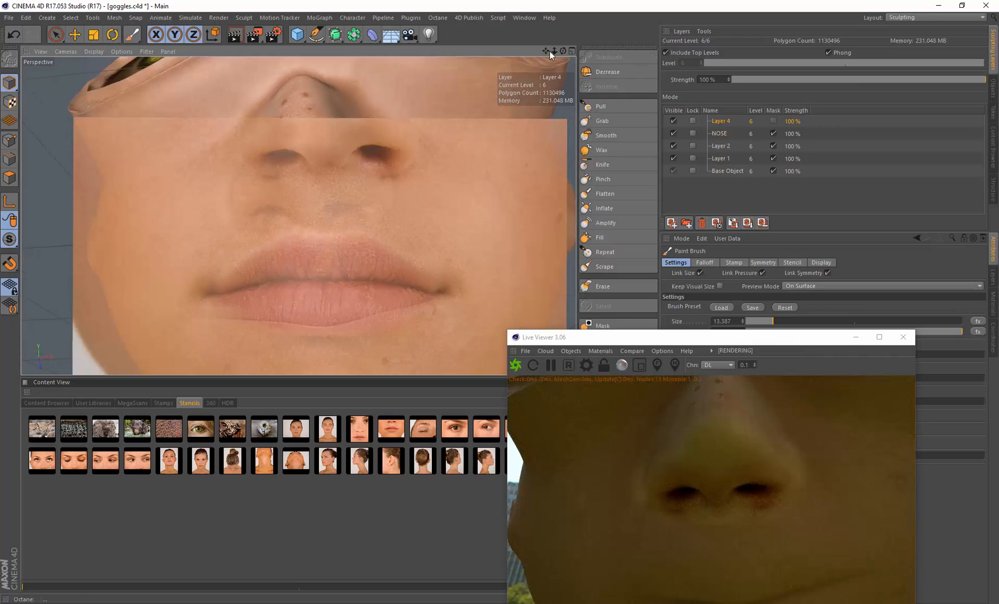
left_click_drag(549, 51, 504, 61)
left_click_drag(563, 53, 568, 53)
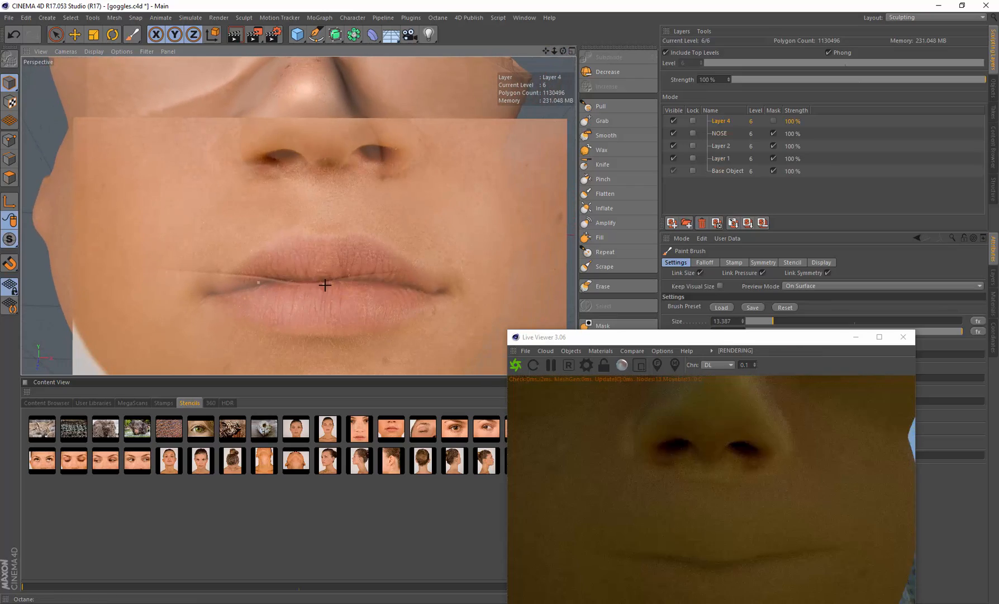
left_click_drag(324, 275, 292, 292)
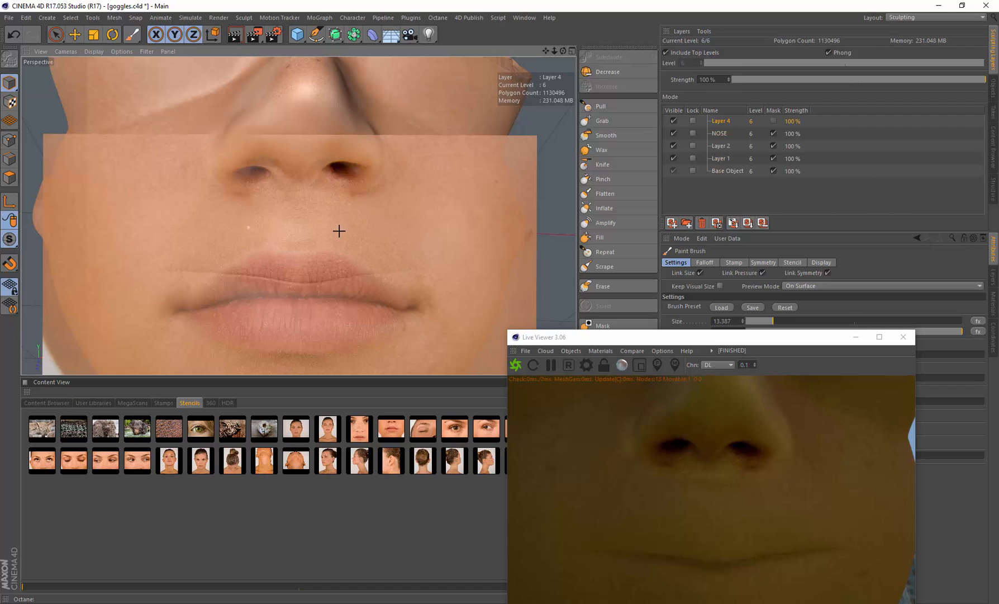
mouse_move(339, 231)
left_mouse_down()
mouse_move(346, 425)
mouse_move(392, 320)
mouse_move(348, 215)
left_mouse_up()
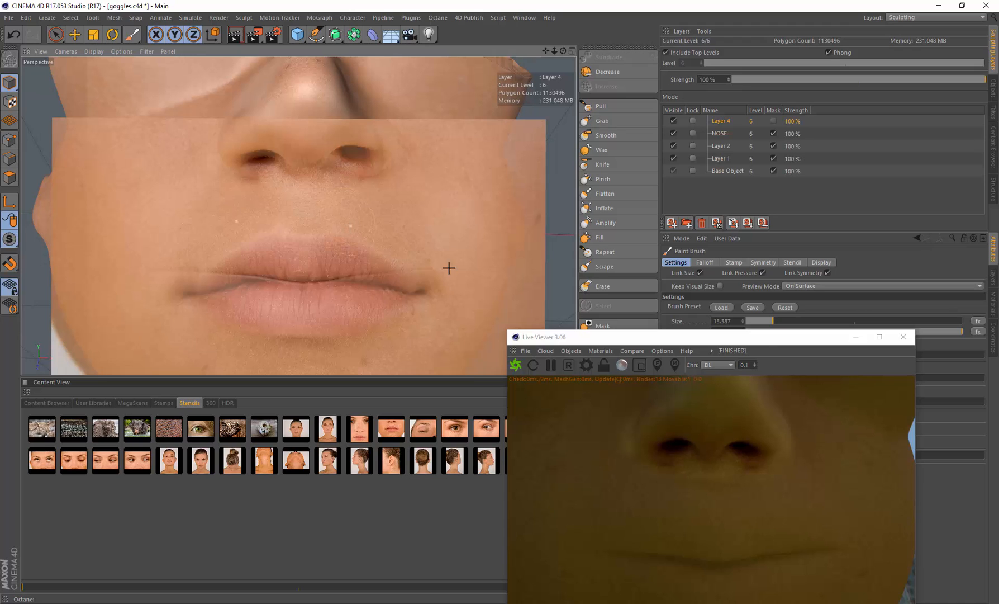
Switch to the front-view lips stencil and set its angle to 180°.
left_click_drag(770, 337, 401, 350)
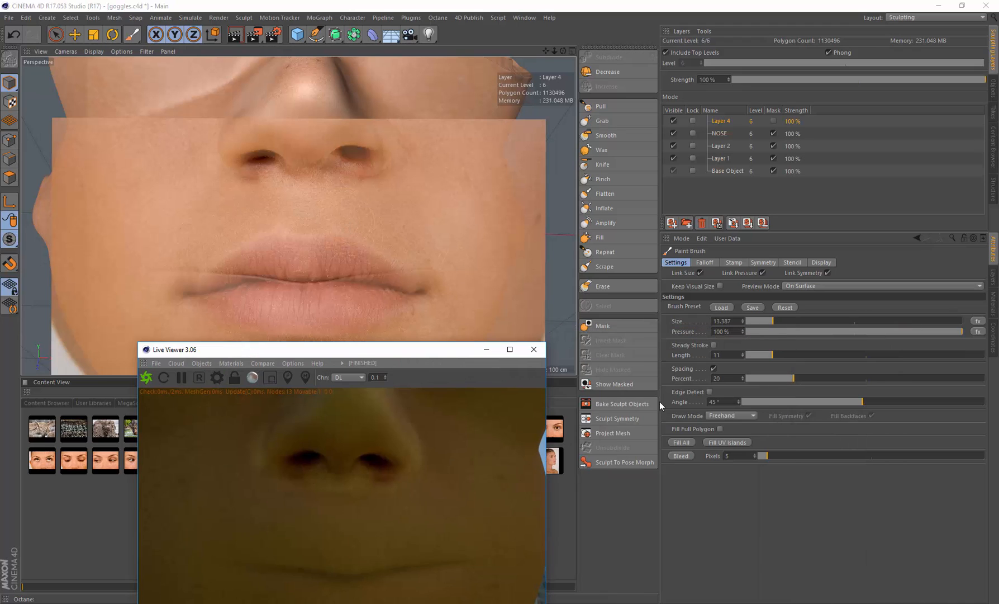
left_click(789, 263)
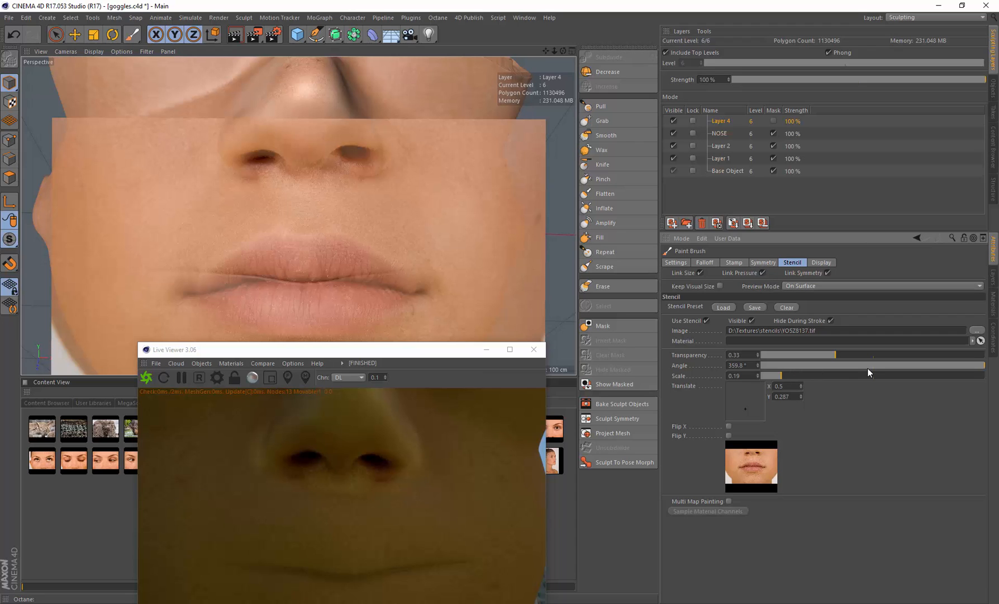
left_click_drag(868, 368, 873, 364)
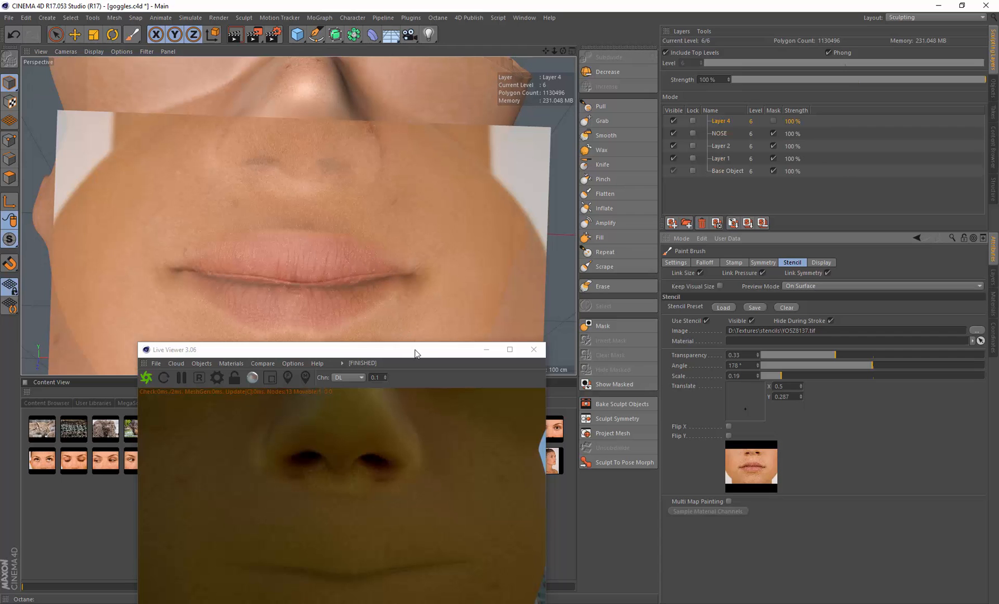
left_click_drag(415, 352, 805, 310)
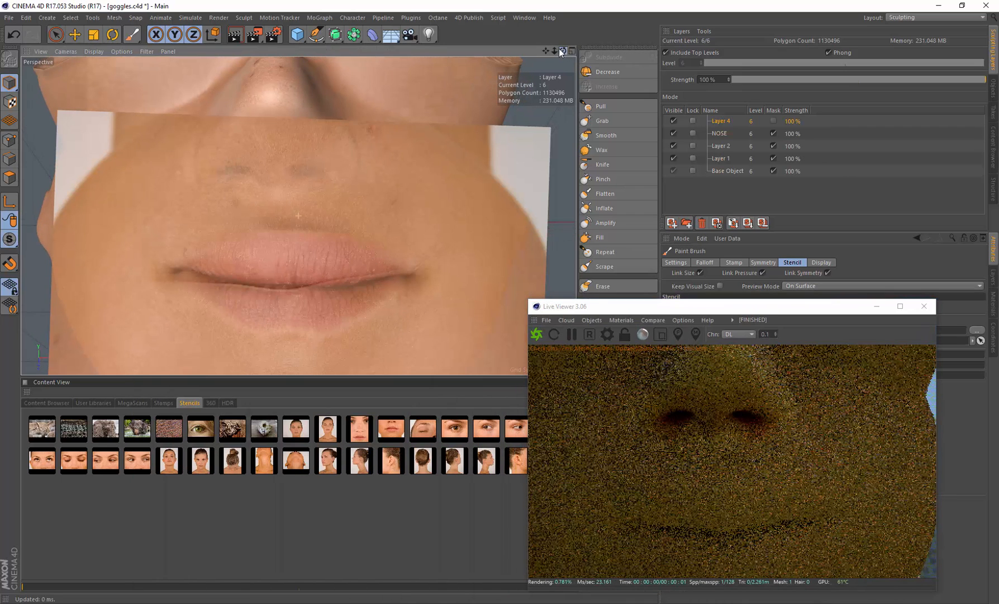
left_click_drag(592, 308, 310, 339)
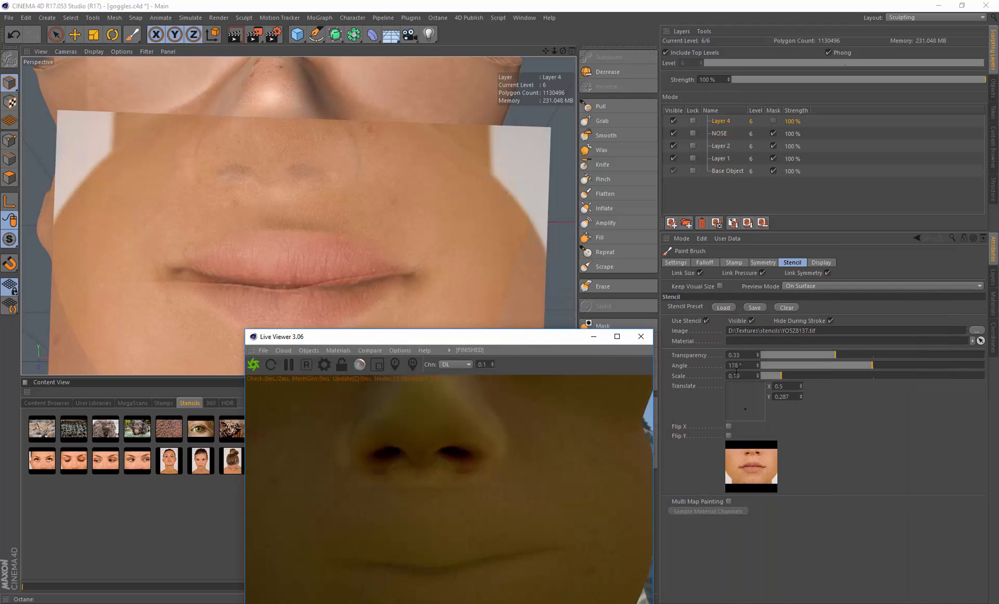
left_click(744, 367)
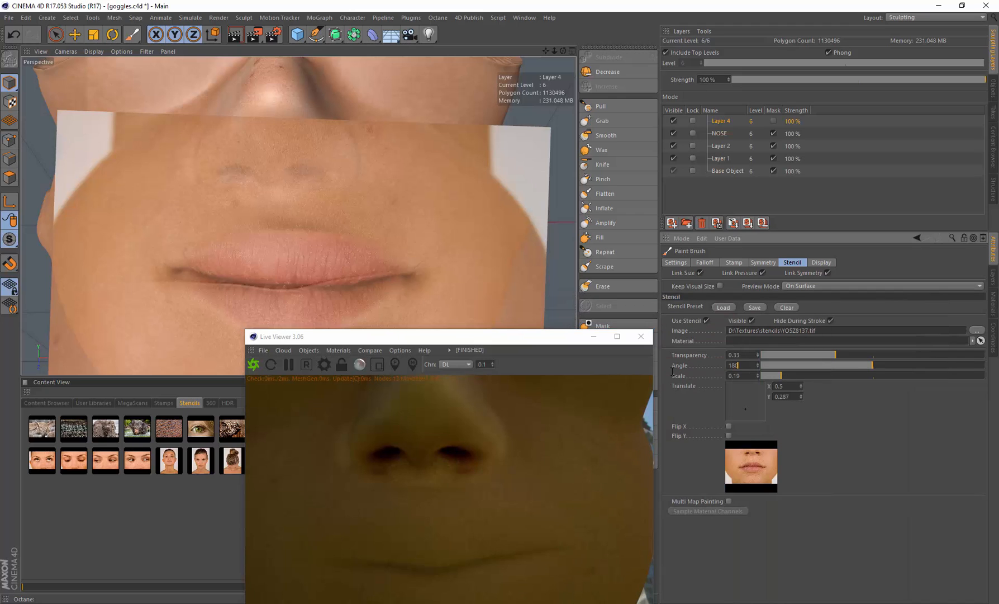
key("Return")
left_click_drag(540, 333, 845, 317)
left_click(290, 169)
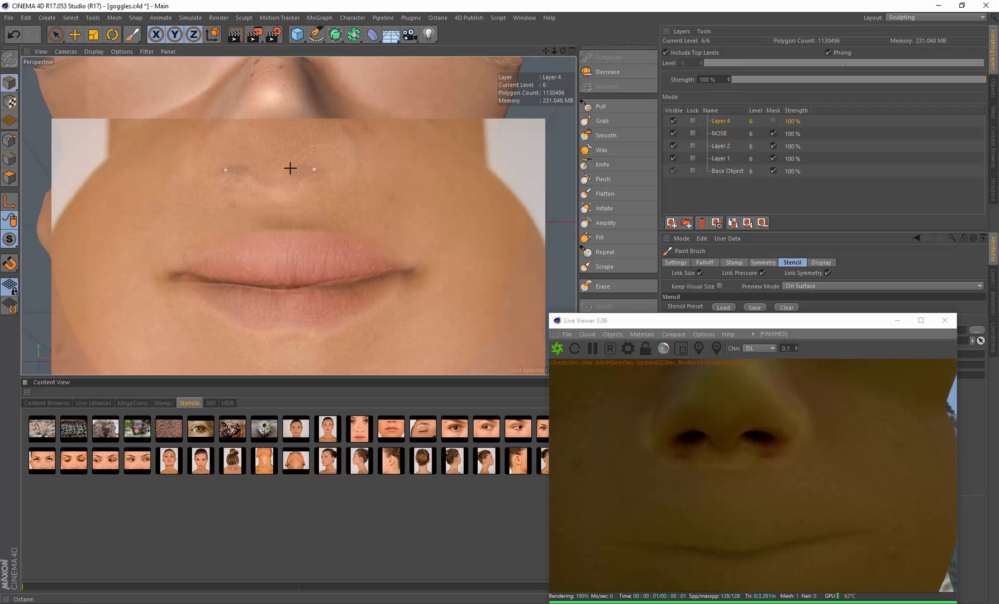
Move and enlarge the lips stencil so that its mouth line covers the sculpted mouth.
left_click_drag(305, 250, 284, 250)
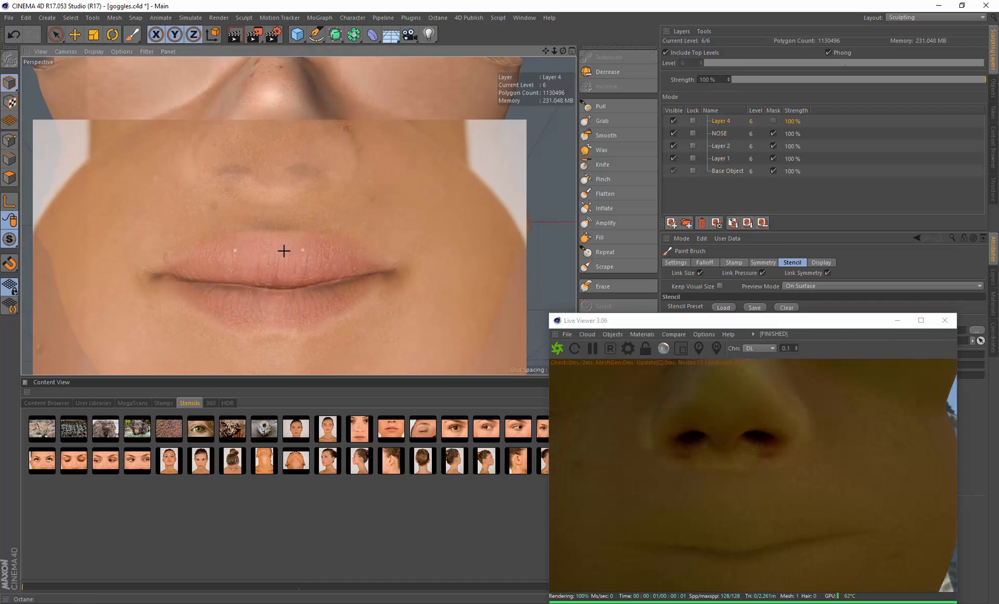
right_click_drag(277, 251, 278, 252)
mouse_move(278, 252)
left_mouse_down()
mouse_move(284, 332)
mouse_move(272, 252)
left_mouse_up()
right_click_drag(273, 252, 275, 252)
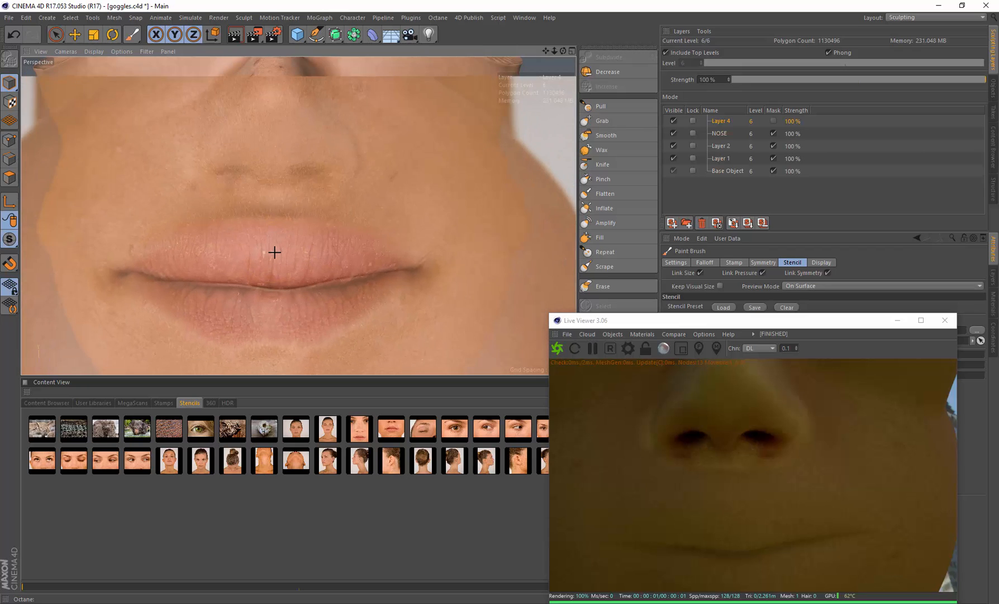
mouse_move(275, 252)
left_mouse_down()
mouse_move(281, 290)
mouse_move(294, 264)
mouse_move(285, 250)
left_mouse_up()
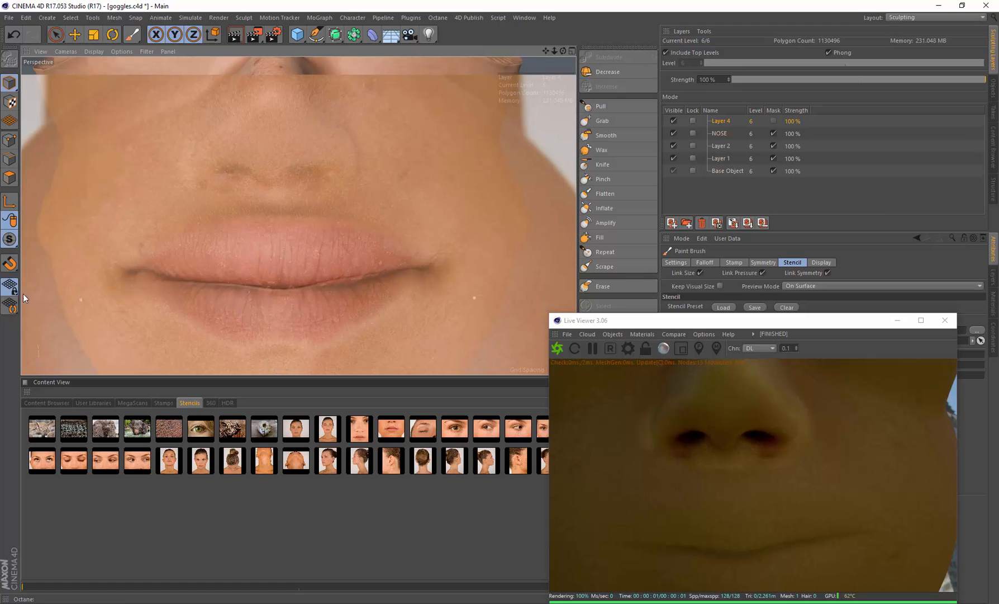
Paint the upper lip, lower lip and mouth corners through the lips stencil with the Paint Brush.
middle_click_drag(164, 255, 175, 256)
mouse_move(154, 259)
left_mouse_down()
mouse_move(239, 244)
mouse_move(196, 287)
mouse_move(284, 308)
left_mouse_up()
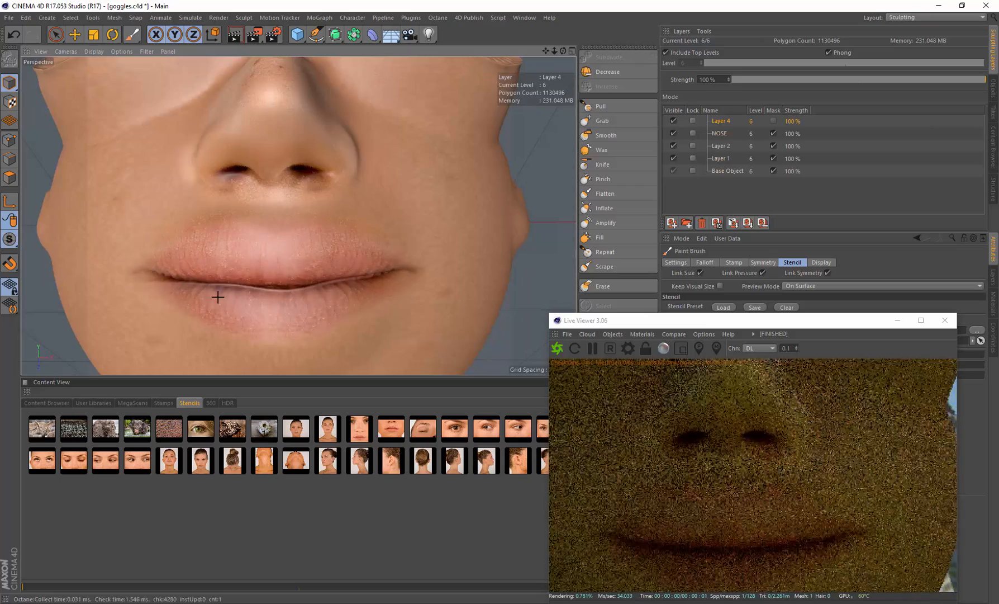
mouse_move(218, 296)
left_mouse_down()
mouse_move(154, 265)
mouse_move(266, 230)
mouse_move(330, 228)
left_mouse_up()
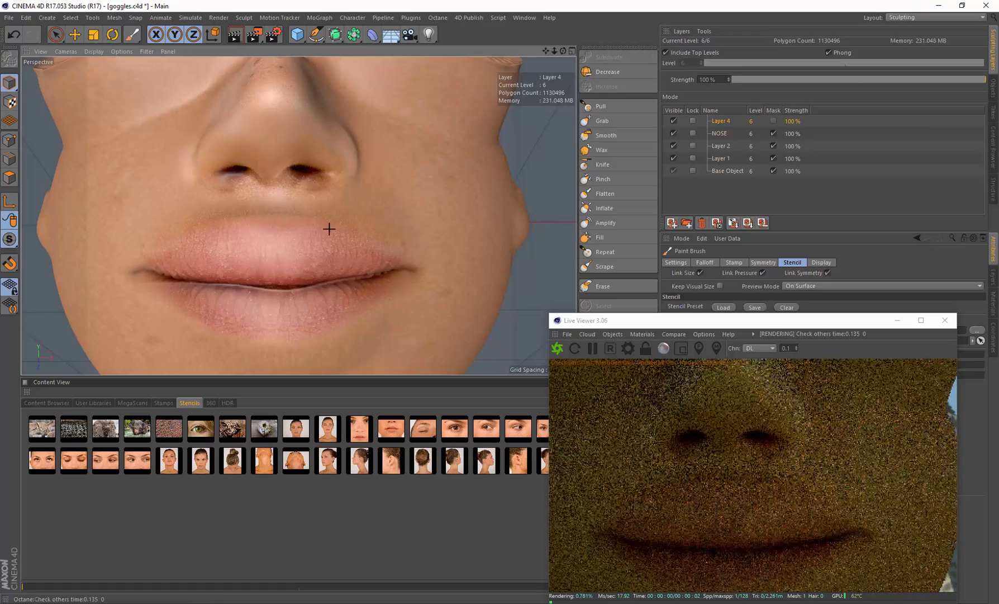
mouse_move(406, 274)
left_mouse_down()
mouse_move(307, 321)
mouse_move(178, 309)
mouse_move(130, 288)
left_mouse_up()
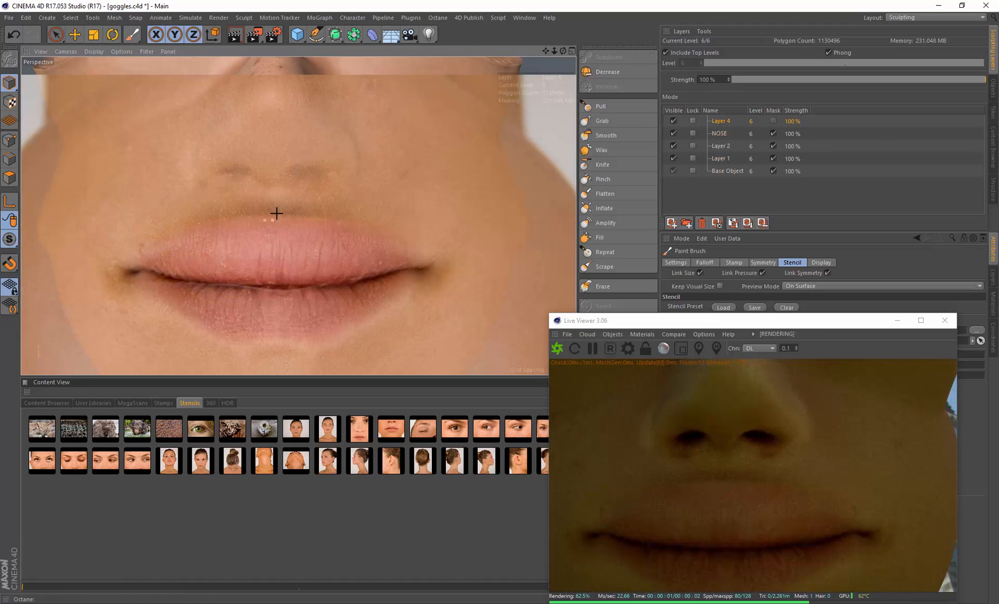
Load the ear stencil, set its angle to 0° and flip it along X.
scroll(277, 214, "down", 5)
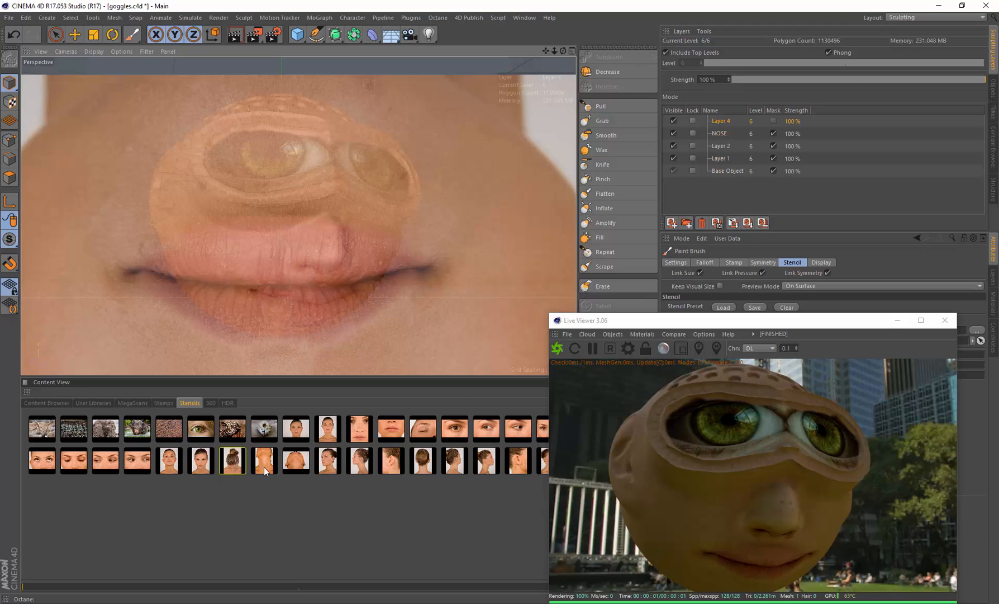
left_click(388, 463)
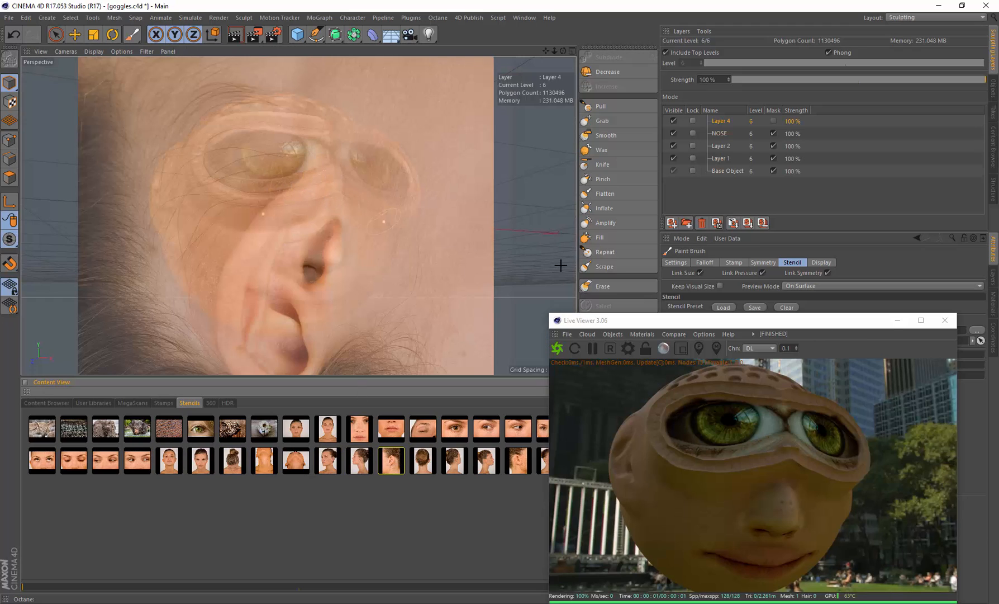
left_click_drag(713, 324, 298, 262)
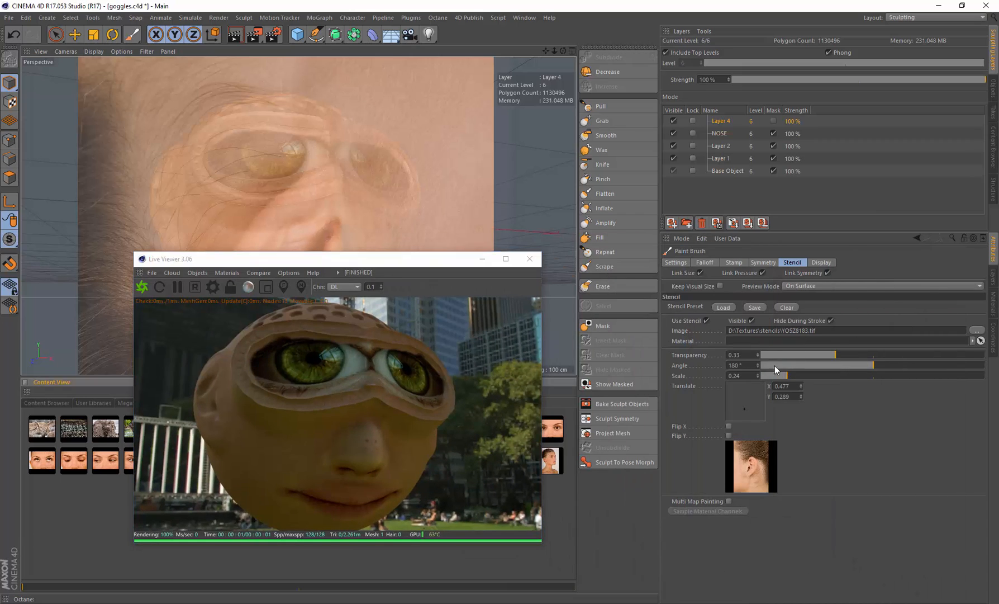
left_click(389, 265)
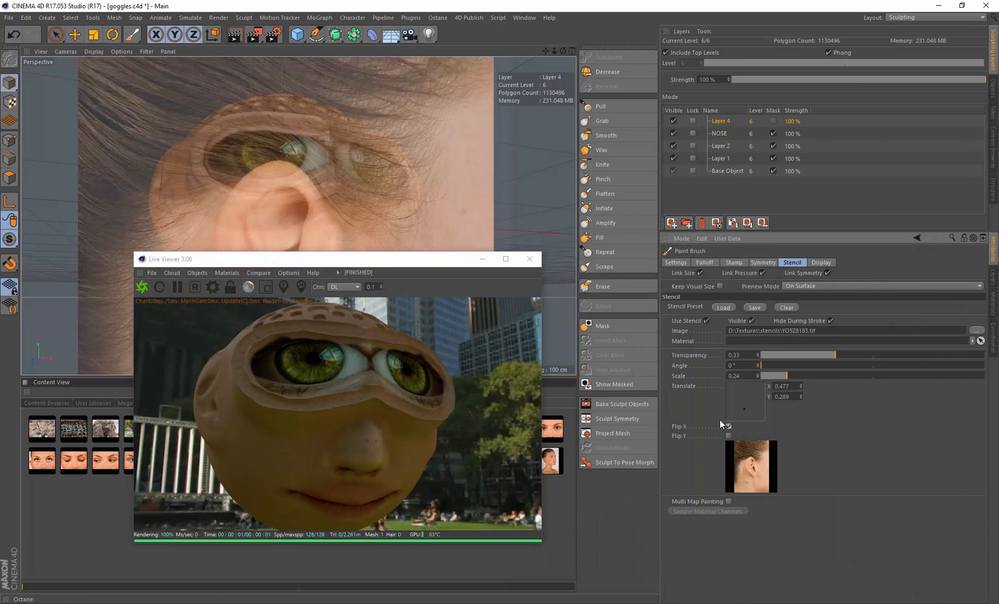
left_click_drag(373, 262, 746, 287)
Move and scale the ear stencil so that it lines up with the sculpted ear at the head's side.
left_click_drag(372, 189, 395, 205, "alt")
right_click_drag(272, 208, 312, 175, "alt")
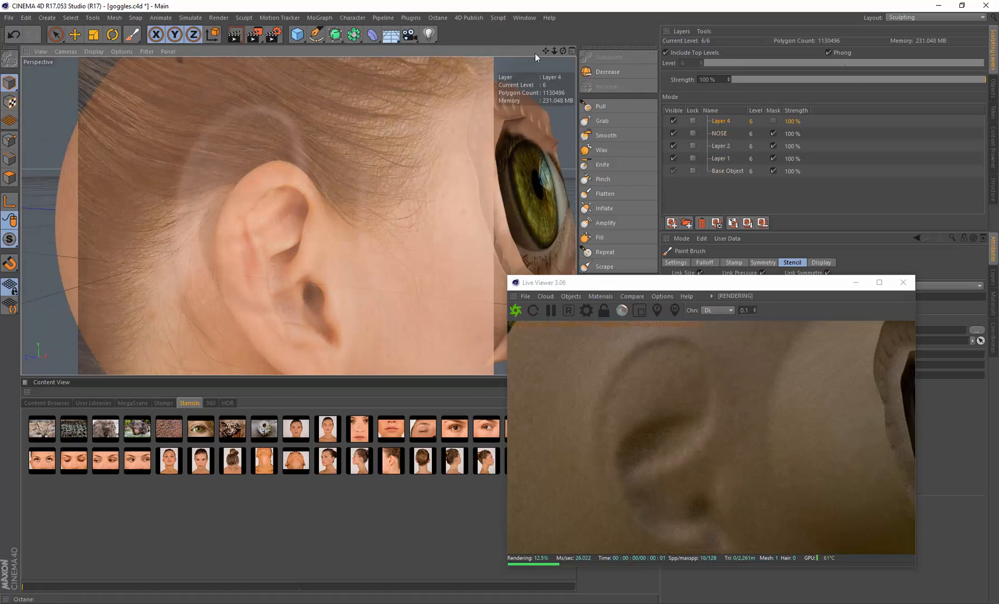
left_click_drag(313, 176, 292, 204, "alt")
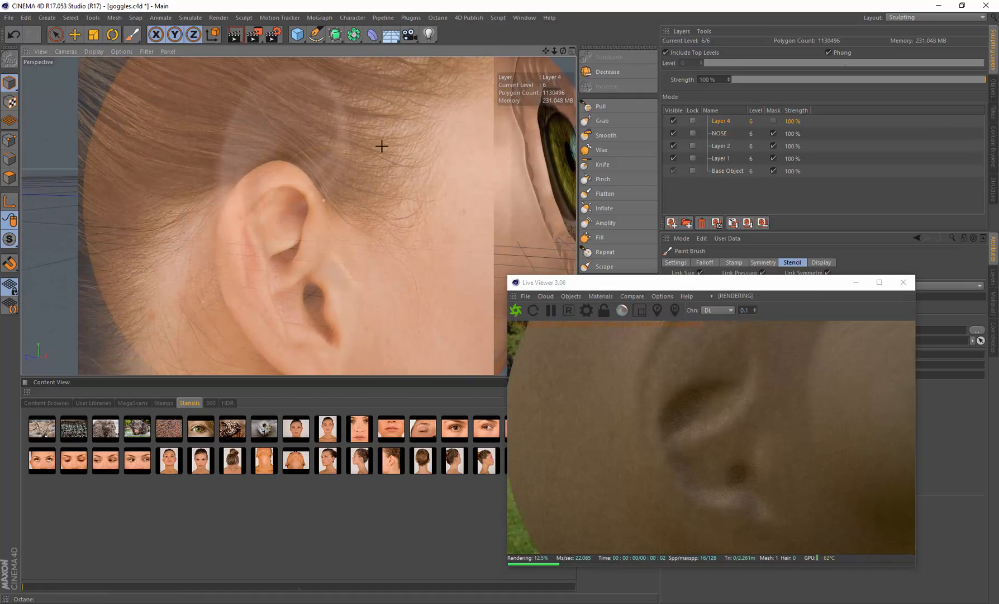
left_click_drag(545, 51, 541, 63)
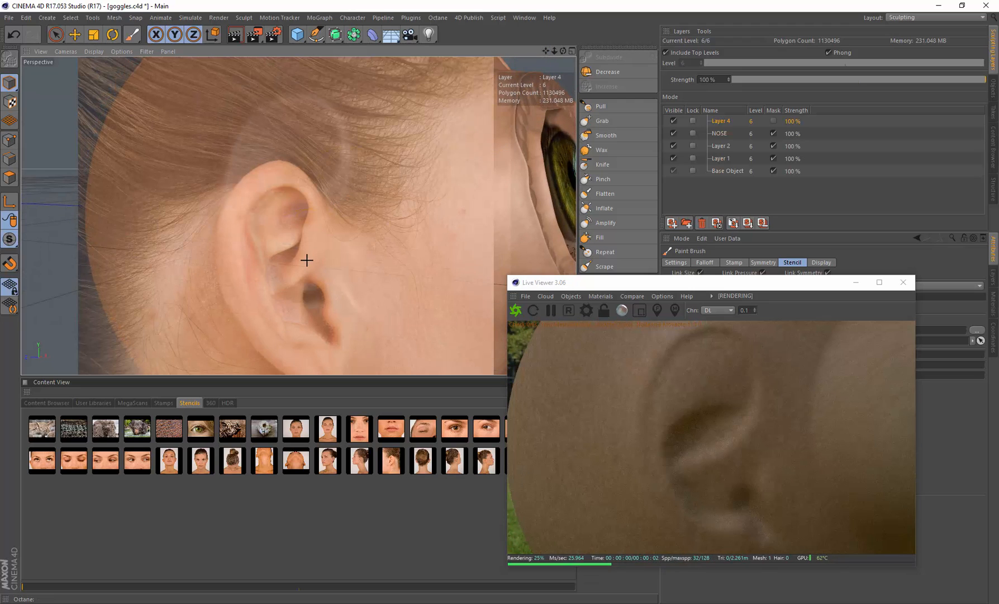
left_click_drag(307, 260, 326, 194)
right_click_drag(306, 195, 310, 196)
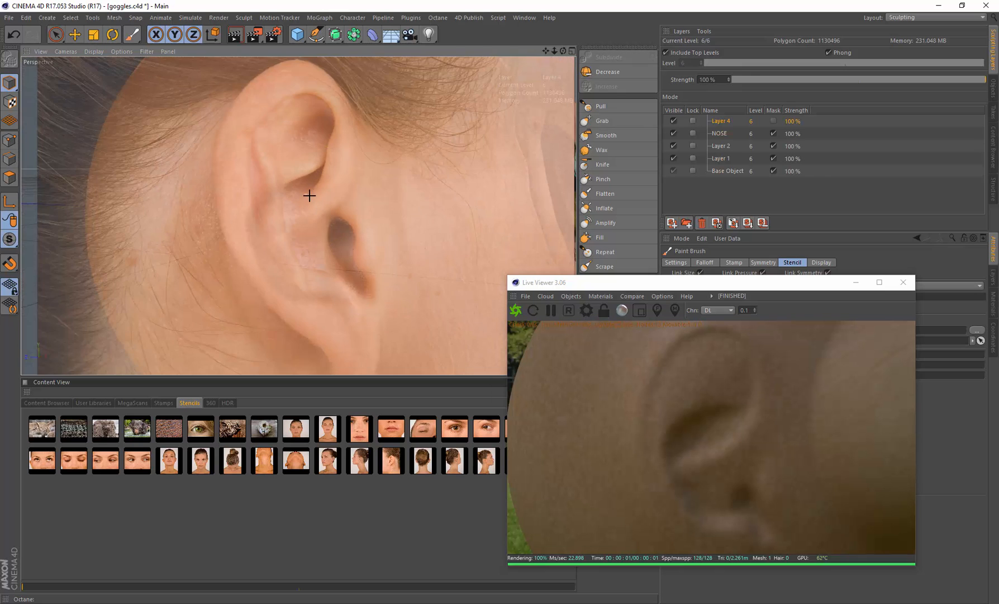
left_click_drag(310, 195, 273, 226)
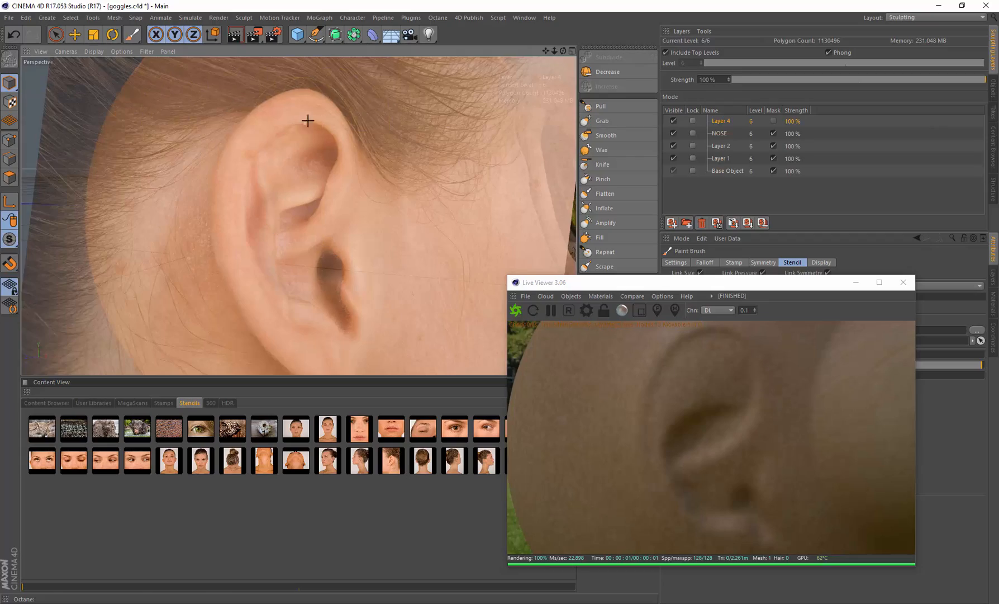
Paint the ear through the ear stencil, undo the last two strokes, and continue painting the ear and its hairline.
mouse_move(285, 127)
left_mouse_down()
mouse_move(308, 185)
mouse_move(257, 201)
mouse_move(252, 279)
mouse_move(306, 283)
mouse_move(350, 306)
mouse_move(302, 168)
mouse_move(357, 283)
mouse_move(292, 326)
mouse_move(285, 351)
left_mouse_up()
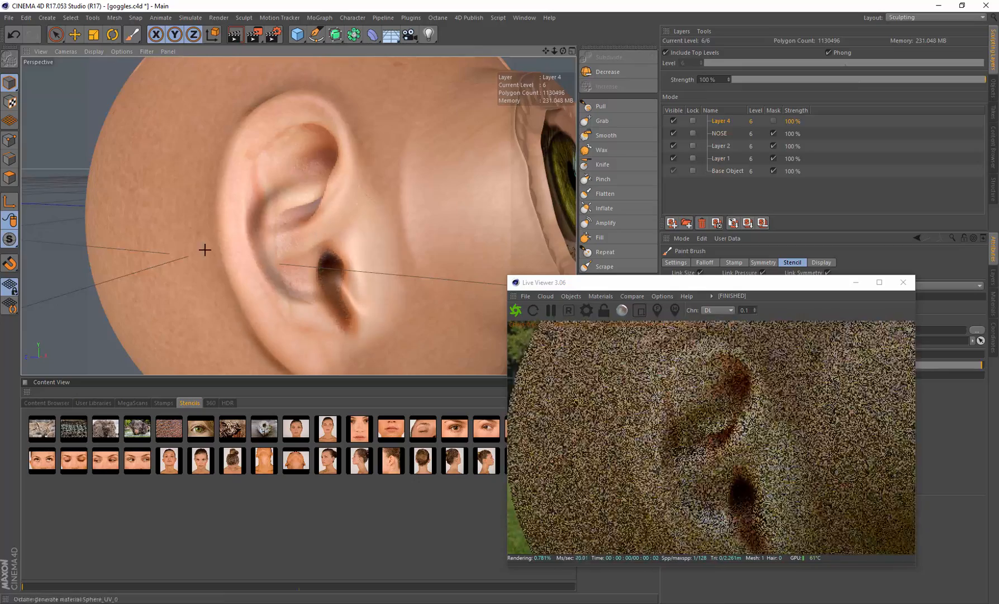
mouse_move(205, 250)
left_mouse_down()
mouse_move(234, 162)
mouse_move(232, 259)
mouse_move(279, 335)
mouse_move(328, 335)
mouse_move(346, 297)
mouse_move(290, 219)
mouse_move(337, 117)
mouse_move(246, 172)
mouse_move(229, 245)
mouse_move(308, 361)
mouse_move(319, 367)
mouse_move(368, 337)
mouse_move(346, 259)
mouse_move(346, 174)
mouse_move(306, 116)
mouse_move(321, 114)
mouse_move(335, 172)
mouse_move(331, 127)
mouse_move(277, 118)
mouse_move(254, 176)
left_mouse_up()
key("ctrl+z")
key("ctrl+z")
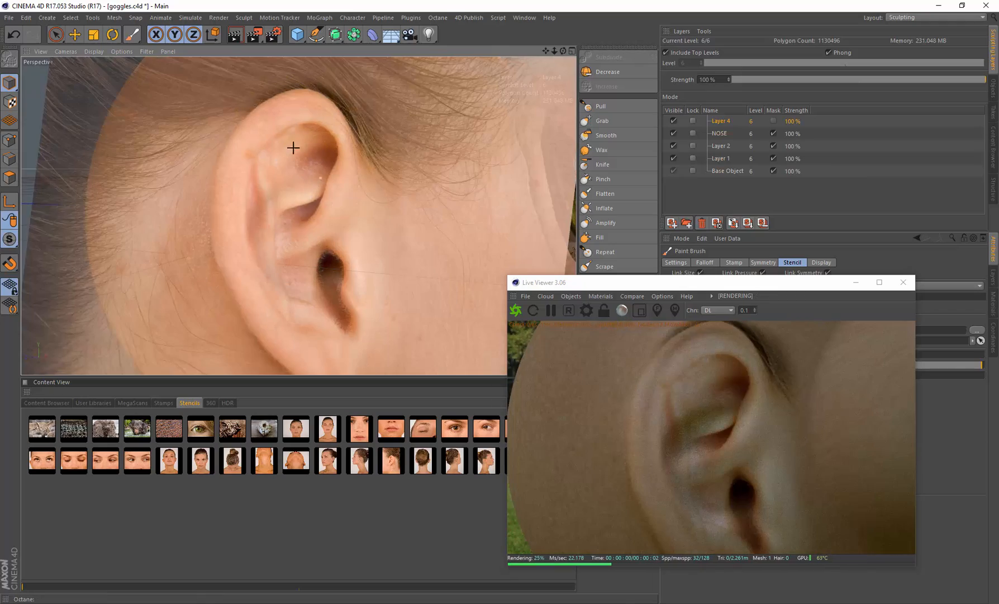
mouse_move(296, 124)
left_mouse_down()
mouse_move(264, 127)
mouse_move(261, 138)
mouse_move(282, 151)
left_mouse_up()
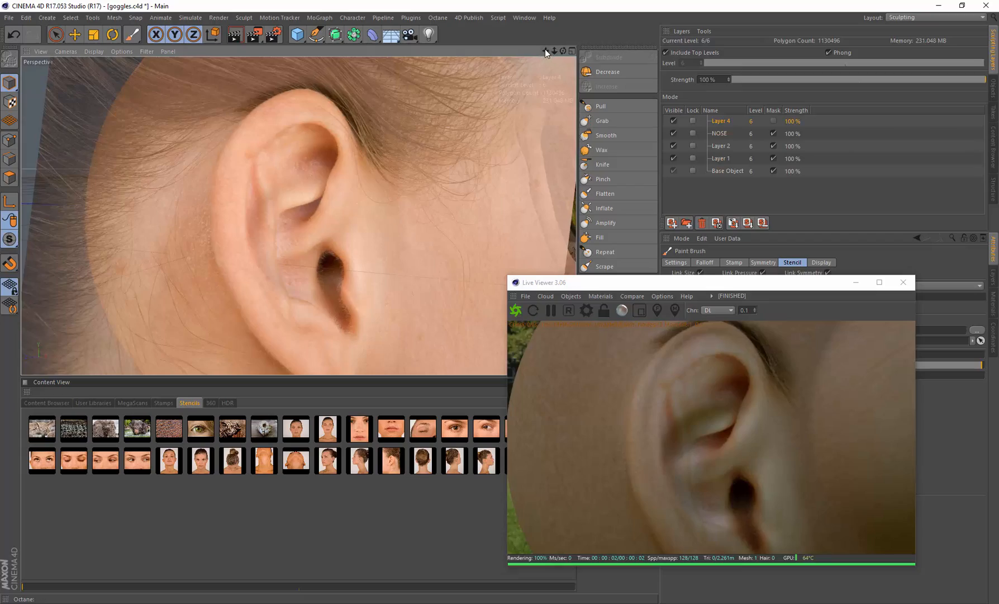
Try to paint the skin above the ear with the ear stencil.
mouse_move(545, 51)
left_mouse_down()
mouse_move(522, 106)
mouse_move(552, 132)
mouse_move(542, 113)
left_mouse_up()
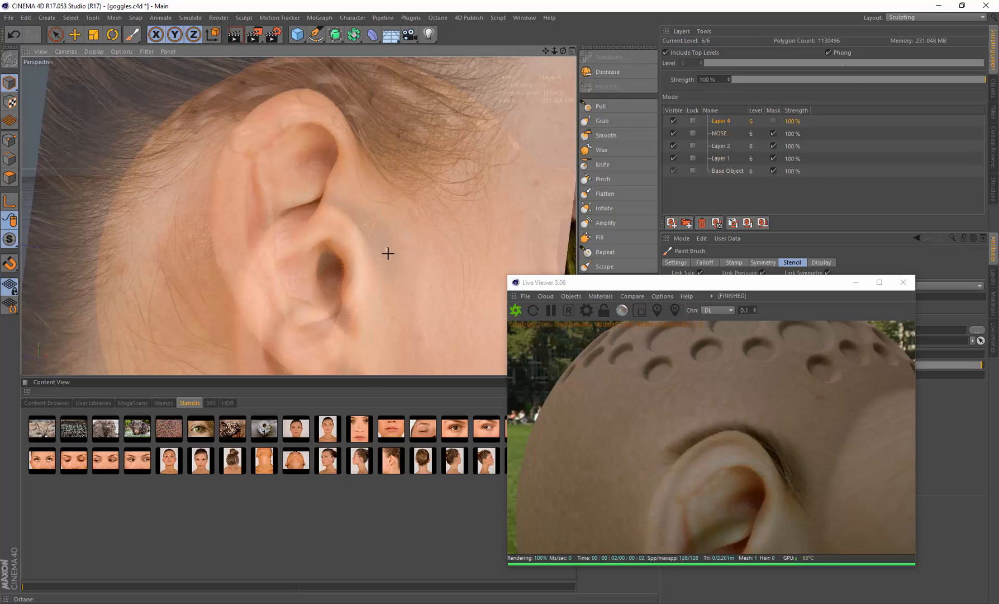
mouse_move(388, 254)
left_mouse_down()
mouse_move(400, 268)
mouse_move(362, 203)
mouse_move(279, 197)
mouse_move(345, 217)
left_mouse_up()
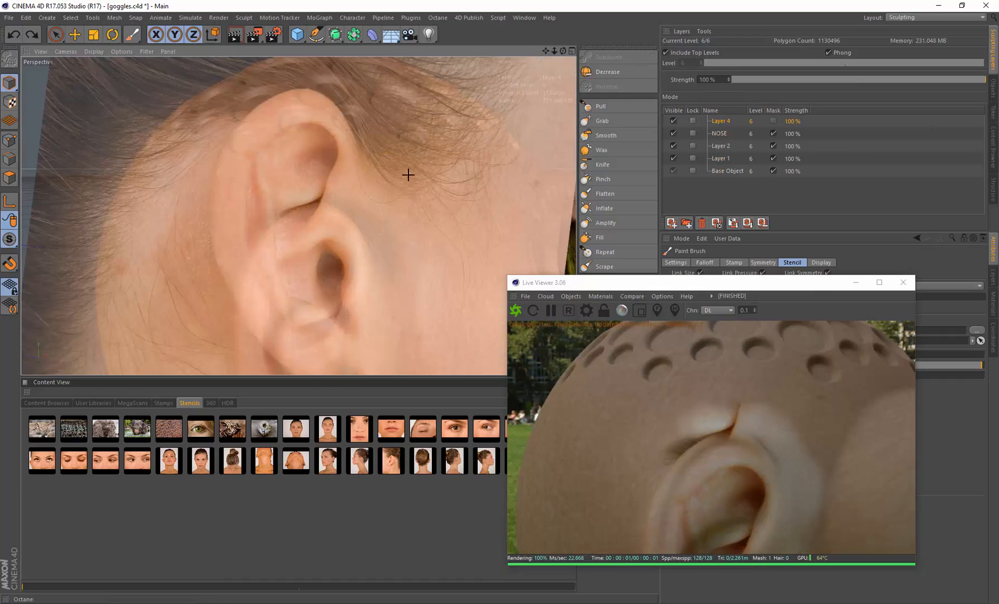
mouse_move(546, 49)
left_mouse_down()
mouse_move(500, 37)
mouse_move(487, 2)
left_mouse_up()
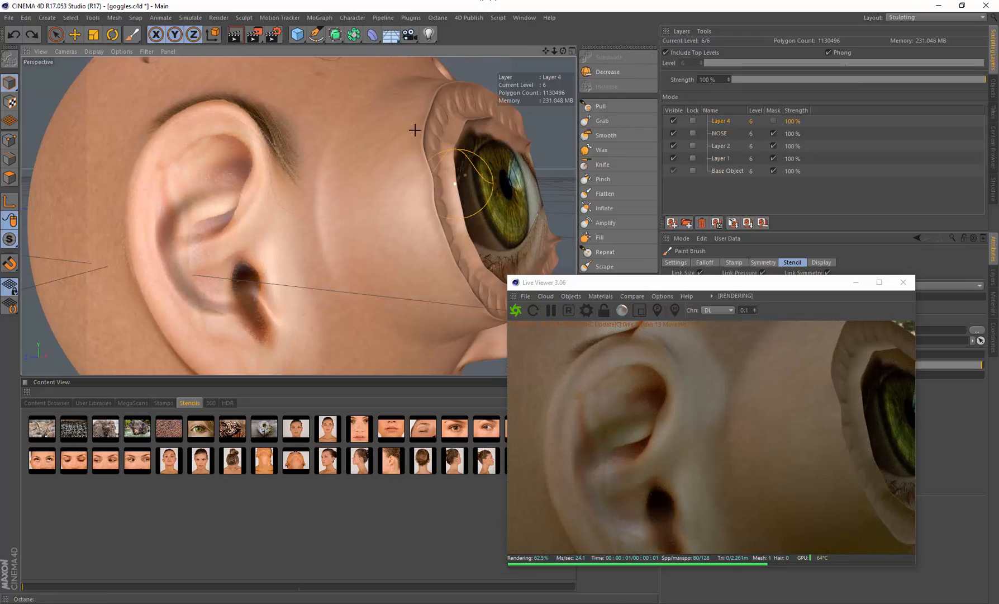
left_click_drag(564, 50, 556, 19)
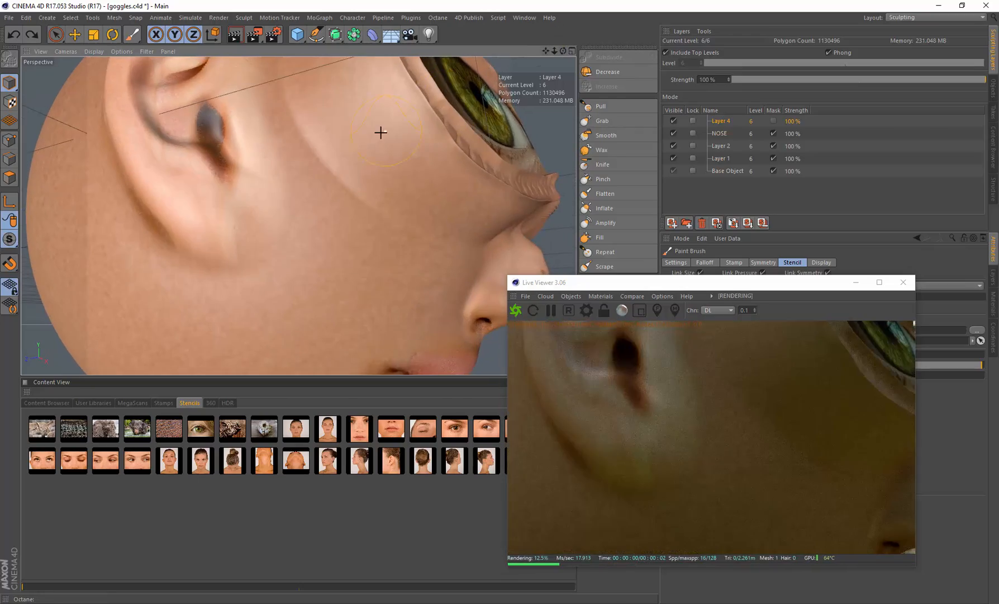
scroll(381, 132, "down", 6)
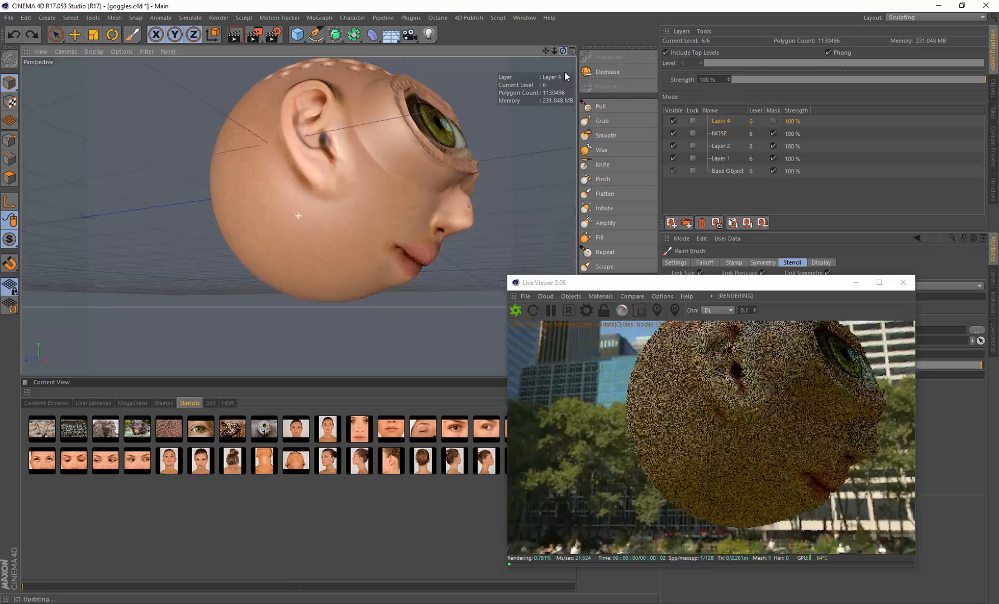
mouse_move(565, 72)
left_mouse_down("alt")
mouse_move(564, 89)
mouse_move(537, 91)
left_mouse_up("alt")
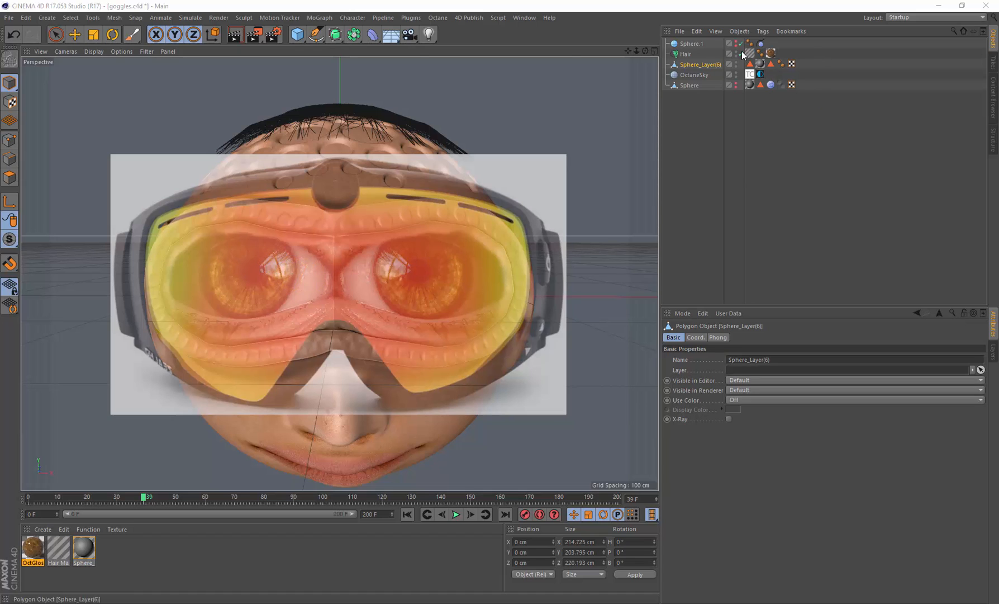
Paint both goggle lenses orange and yellow through the ski-goggles stencil with the Paint Brush, and undo the last change.
left_click(132, 34)
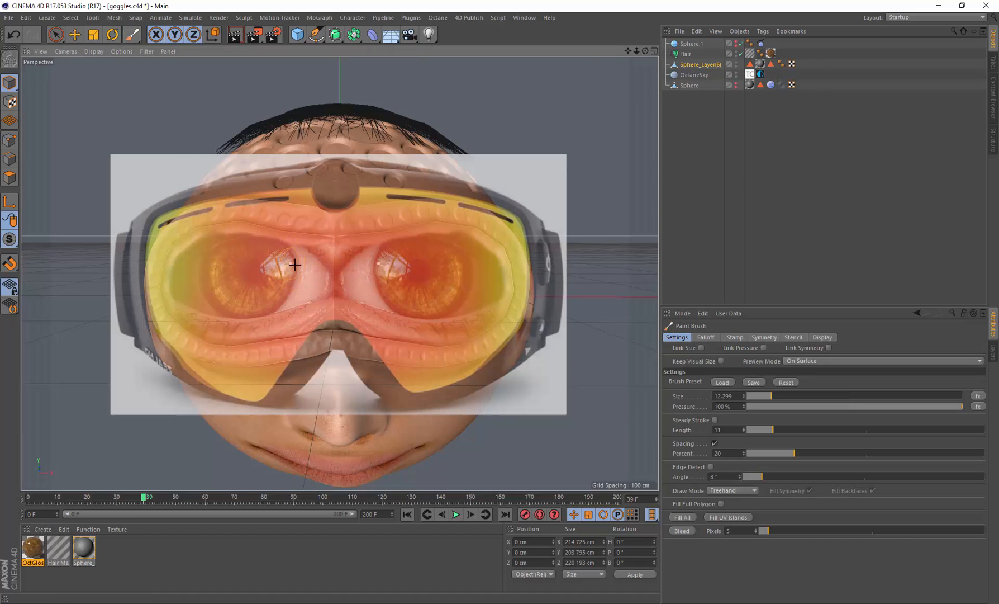
mouse_move(294, 264)
left_mouse_down()
mouse_move(250, 248)
mouse_move(200, 250)
mouse_move(263, 248)
mouse_move(171, 261)
mouse_move(175, 291)
mouse_move(196, 319)
mouse_move(239, 327)
mouse_move(316, 316)
mouse_move(262, 261)
mouse_move(260, 276)
mouse_move(197, 265)
mouse_move(179, 284)
mouse_move(250, 279)
mouse_move(305, 301)
mouse_move(284, 255)
mouse_move(205, 238)
left_mouse_up()
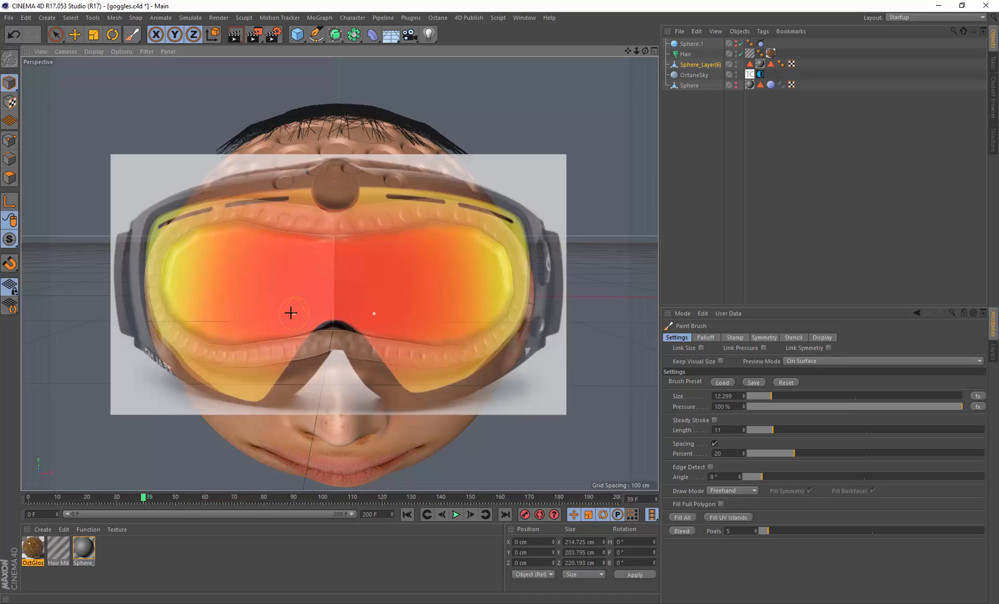
left_click_drag(214, 330, 192, 323)
mouse_move(374, 196)
left_mouse_down("alt")
mouse_move(421, 194)
mouse_move(378, 210)
left_mouse_up("alt")
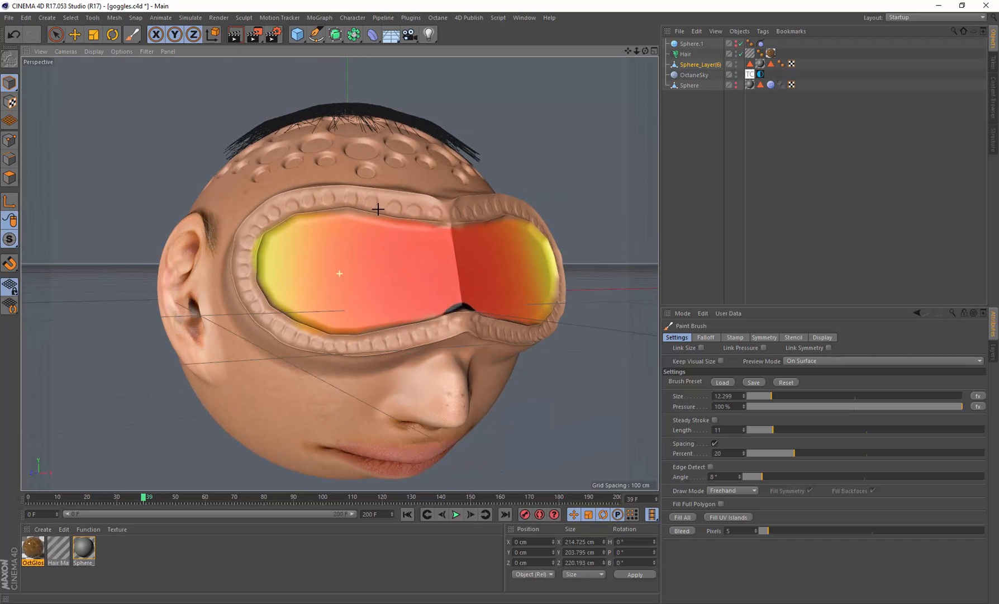
right_click_drag(447, 209, 413, 223, "alt")
mouse_move(405, 229)
left_mouse_down("alt")
mouse_move(428, 226)
mouse_move(398, 212)
left_mouse_up("alt")
left_click_drag(634, 53, 565, 54)
key("ctrl+z")
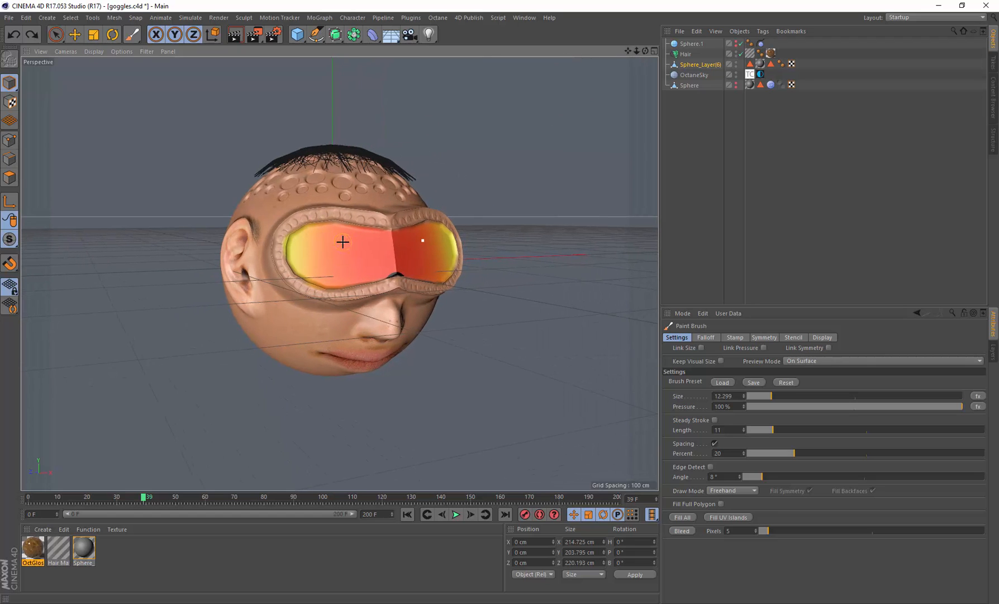
Save the goggles.c4d project with the painted head.
left_click_drag(357, 242, 364, 241, "alt")
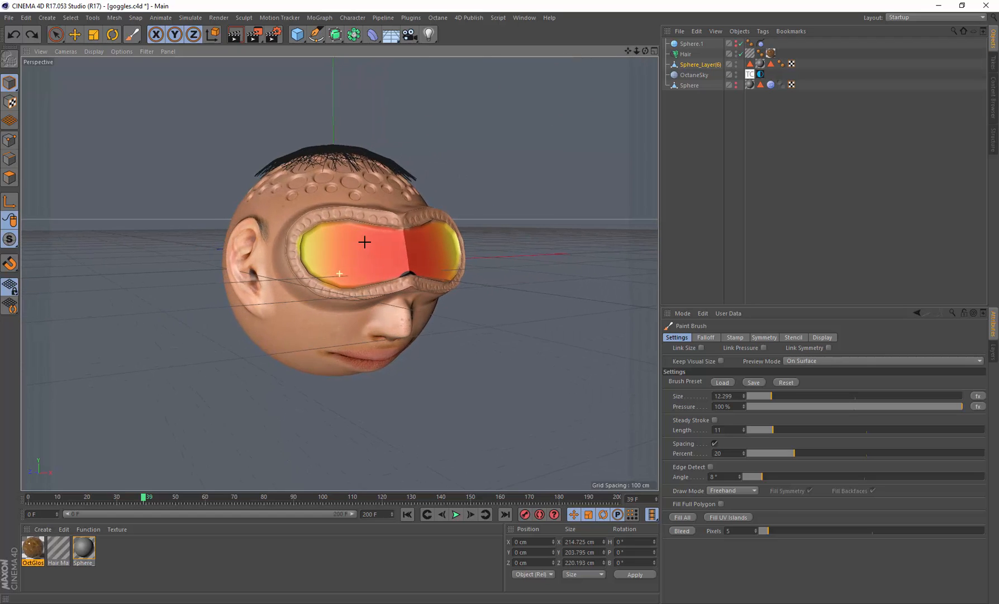
left_click(435, 20)
left_click(449, 45)
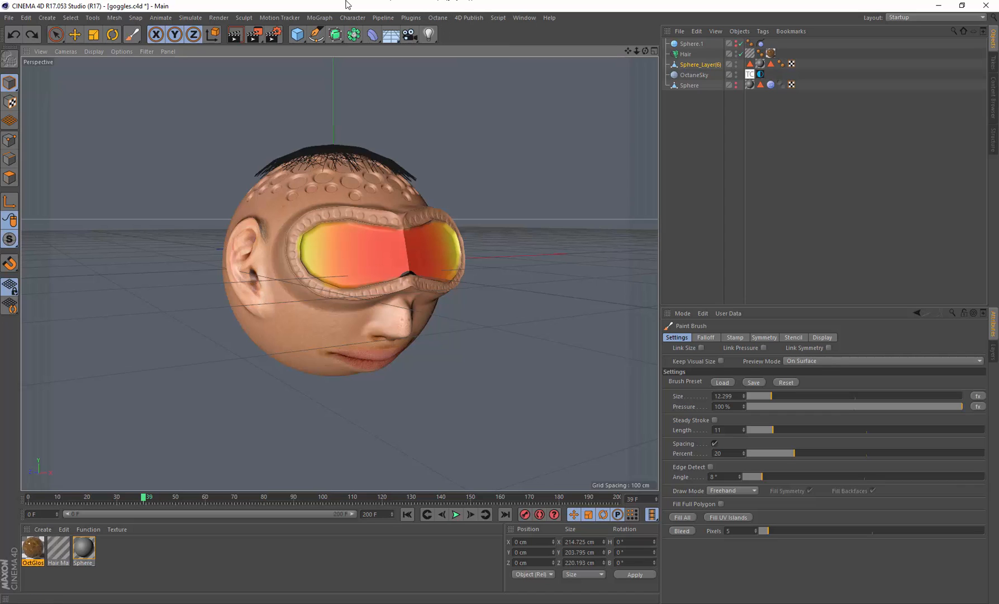
left_click(7, 17)
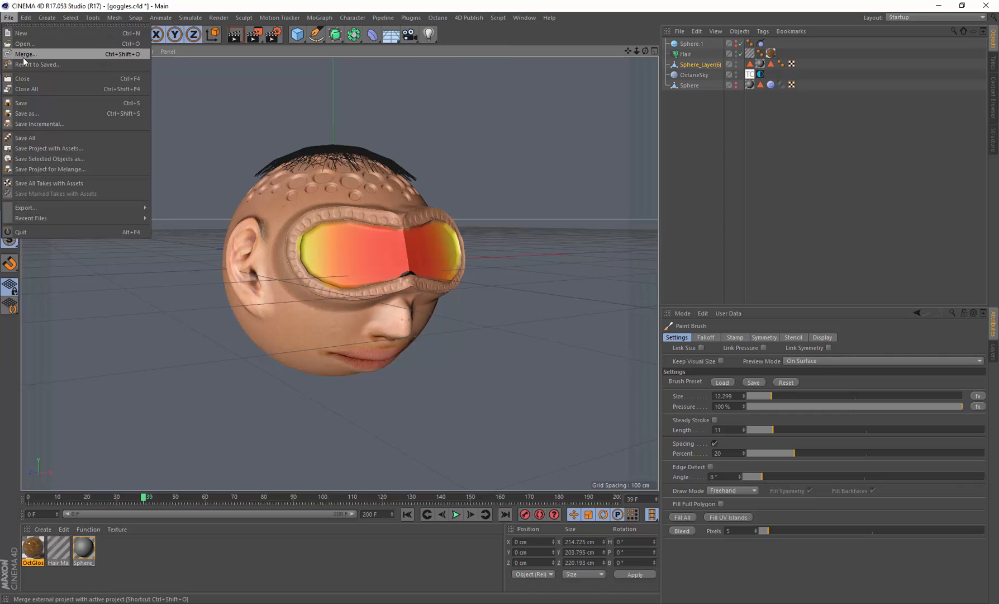
left_click(45, 103)
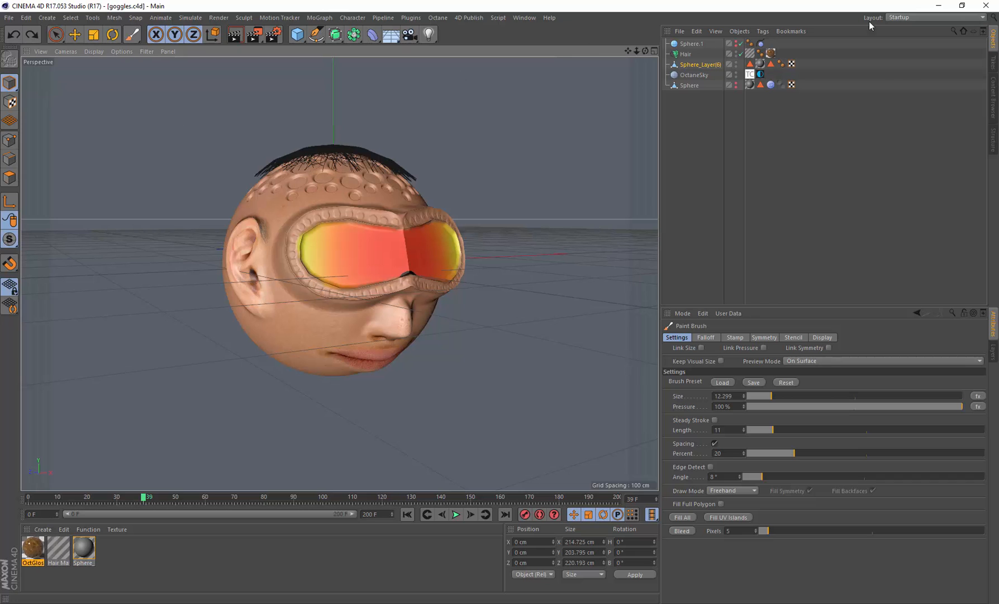
Switch to the BP 3D Paint layout and save all textures of the painted head.
left_click(927, 17)
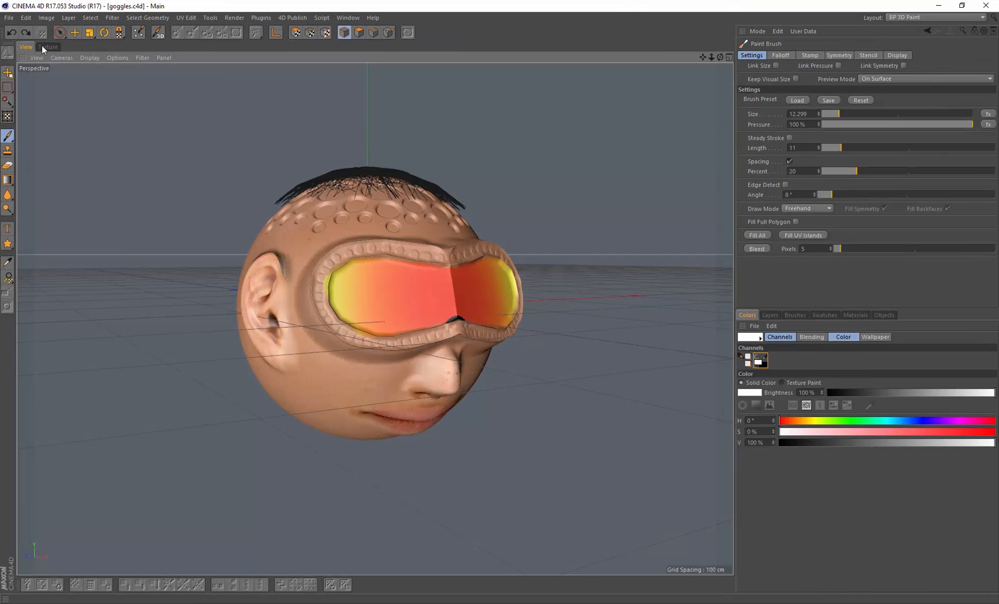
left_click(8, 18)
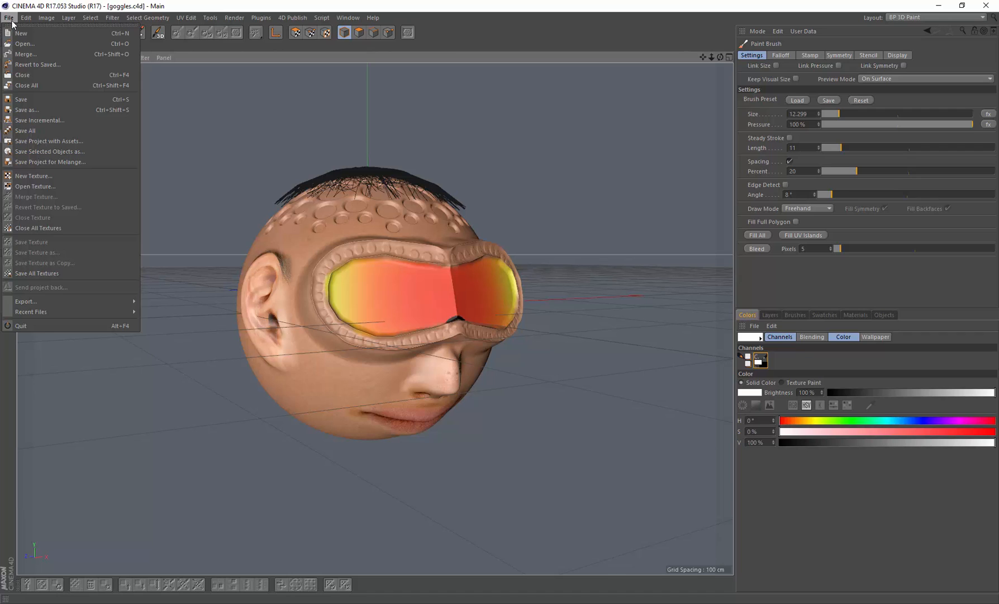
left_click(55, 273)
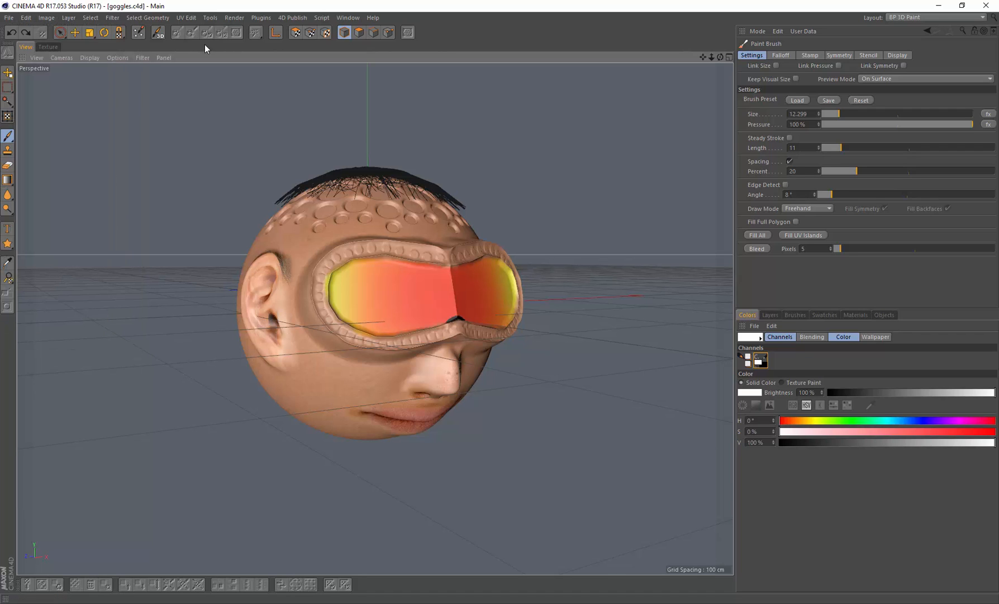
Return to the Standard layout and render the painted head in an enlarged Octane Live Viewer.
left_click(970, 17)
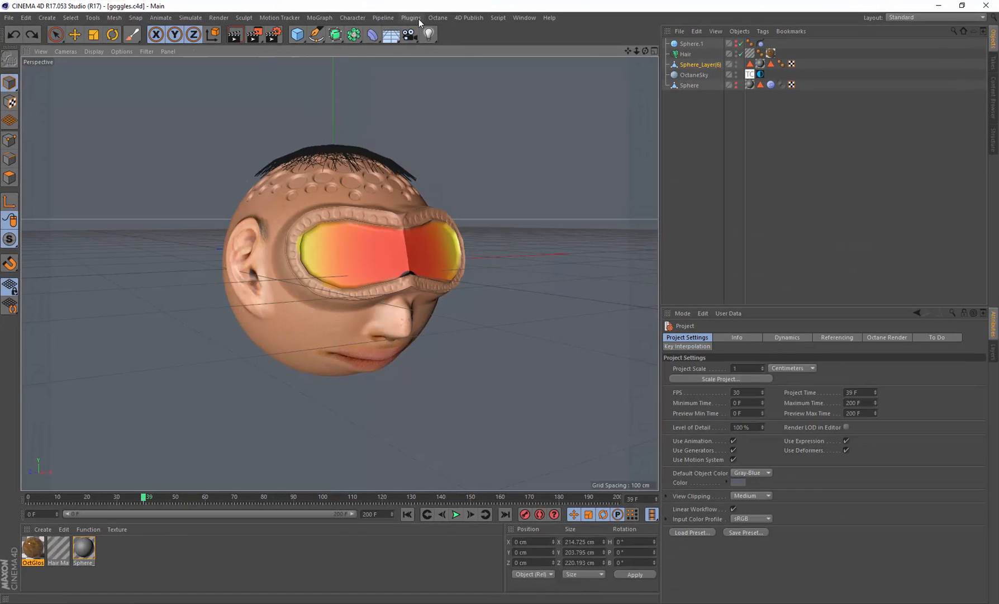
left_click(438, 17)
left_click(443, 44)
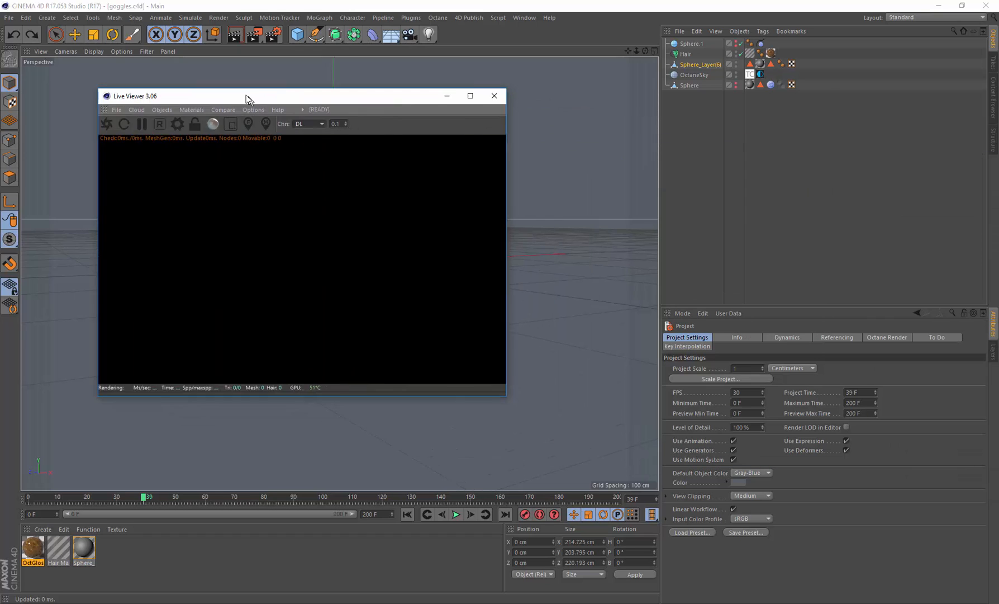
left_click_drag(248, 99, 208, 56)
left_click_drag(470, 354, 699, 549)
left_click(65, 80)
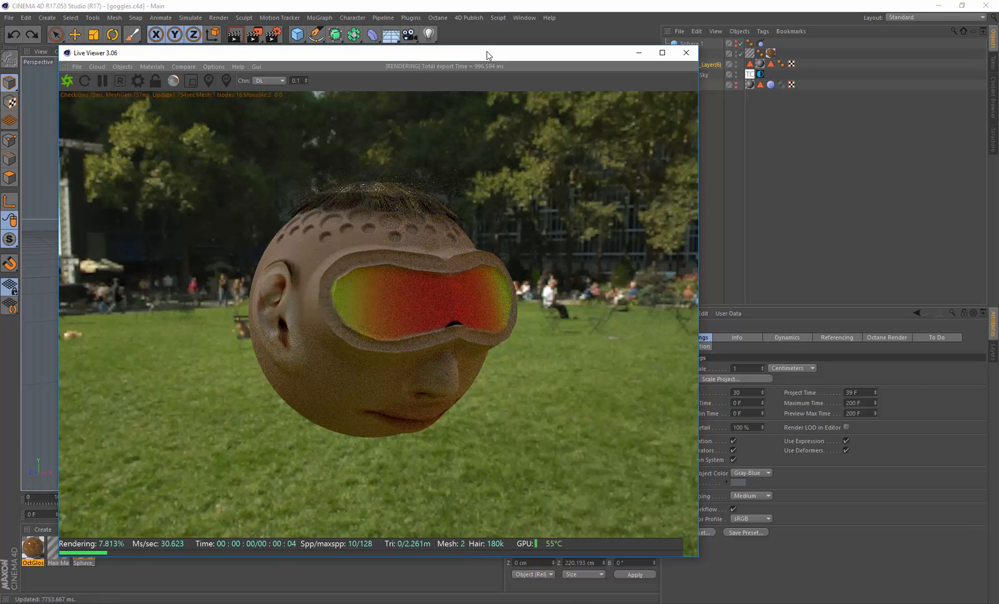
left_click_drag(487, 55, 466, 43)
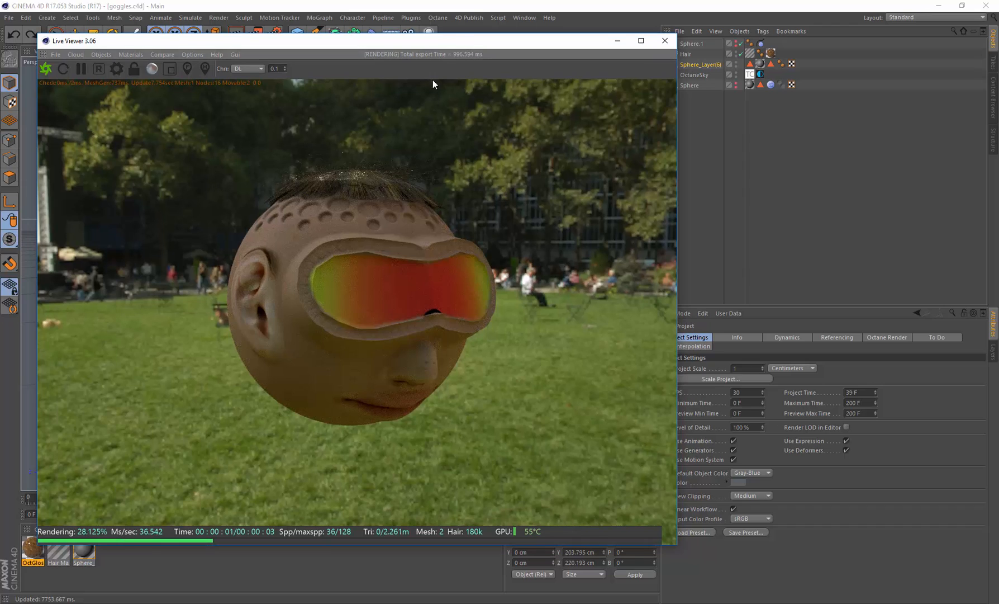
Open the 4D Publish Content View beside the render and show its HDR environments.
left_click(469, 17)
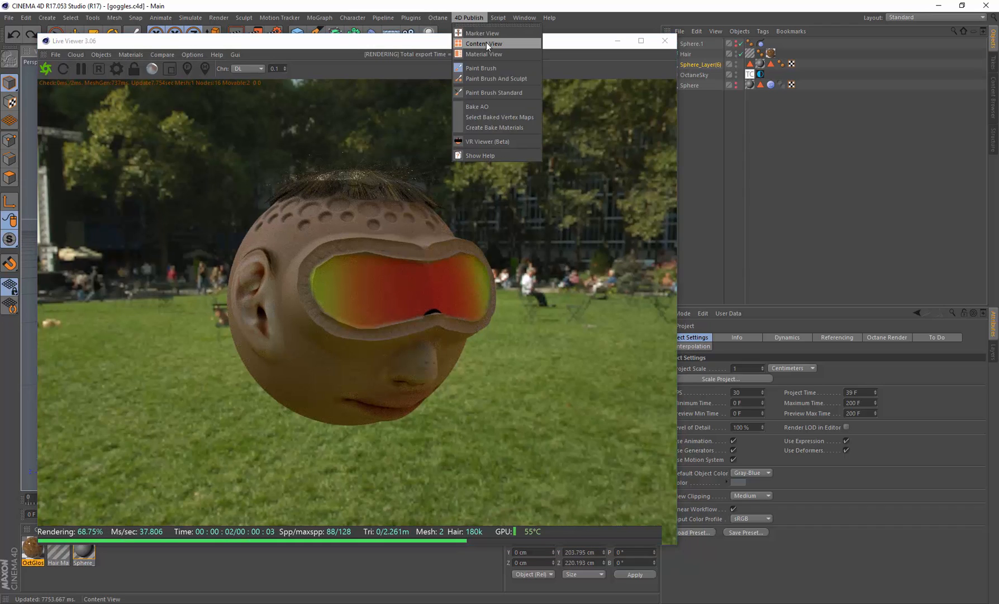
left_click(486, 43)
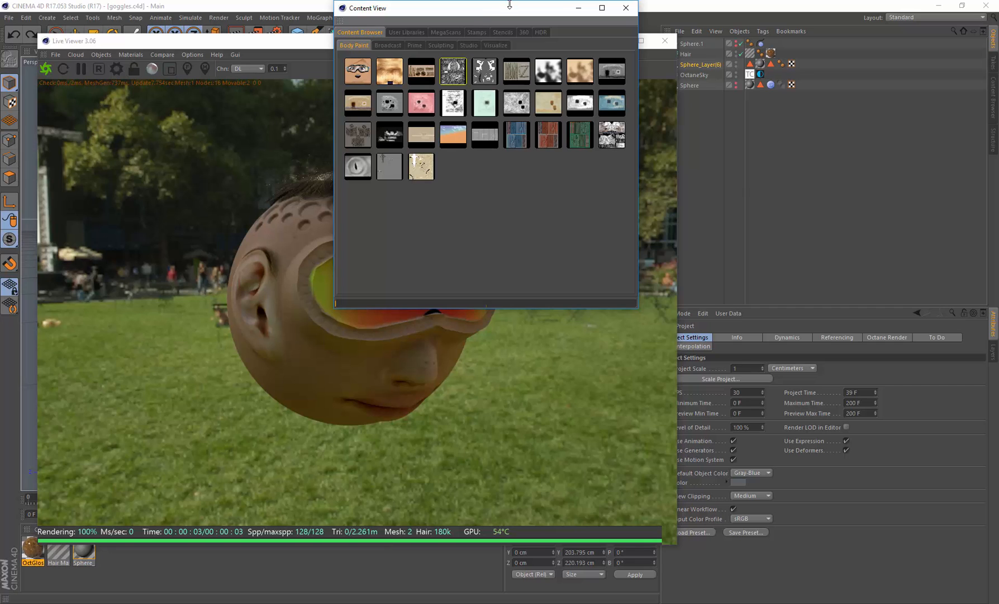
mouse_move(510, 4)
left_mouse_down()
mouse_move(510, 83)
mouse_move(728, 88)
left_mouse_up()
left_click(767, 106)
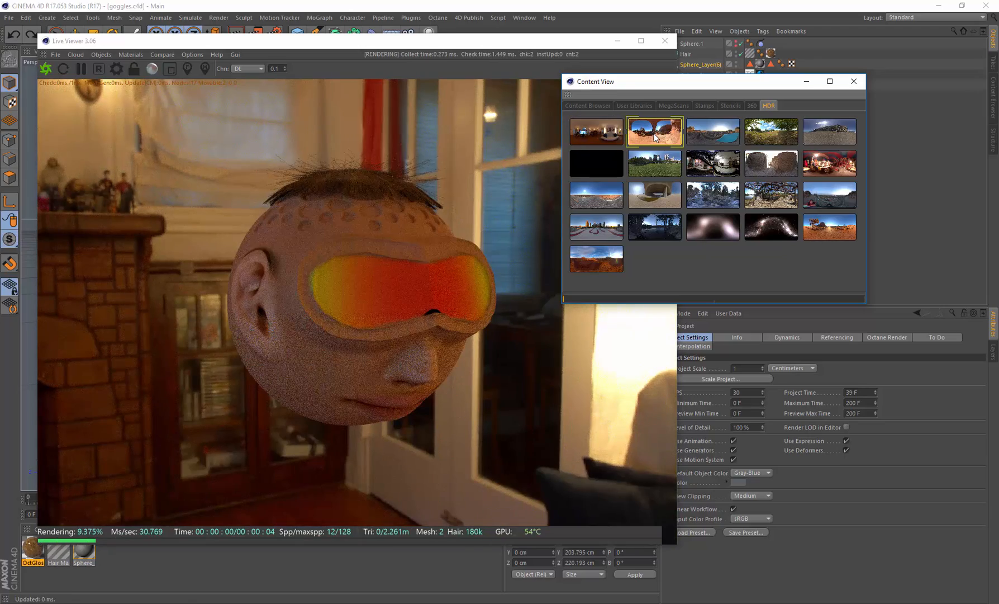
Try different HDR environments around the head in the live render, including park, beach, desert, forest, lakeside and helipad scenes.
left_click(631, 137)
left_click(704, 136)
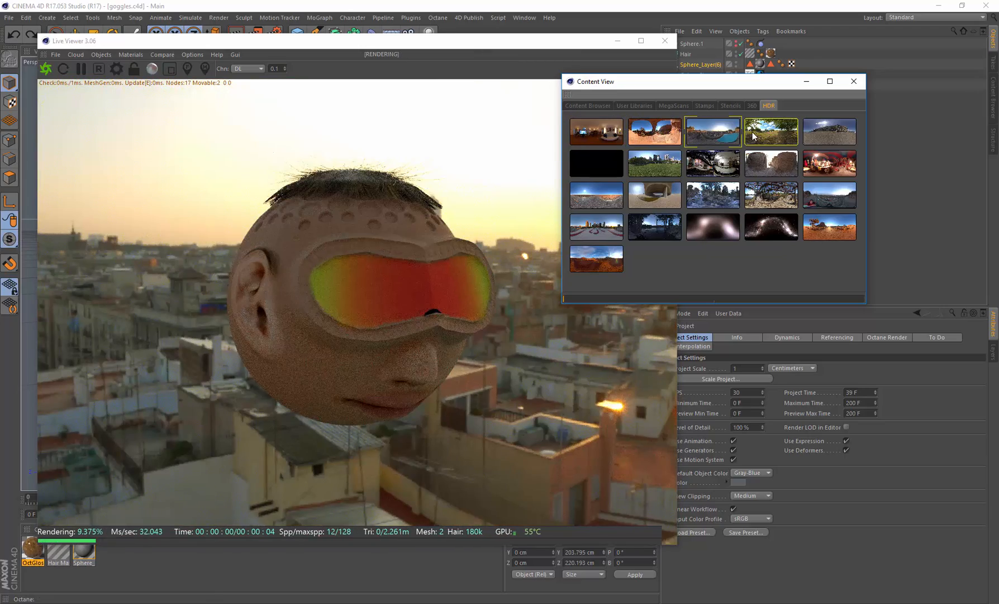
left_click(797, 132)
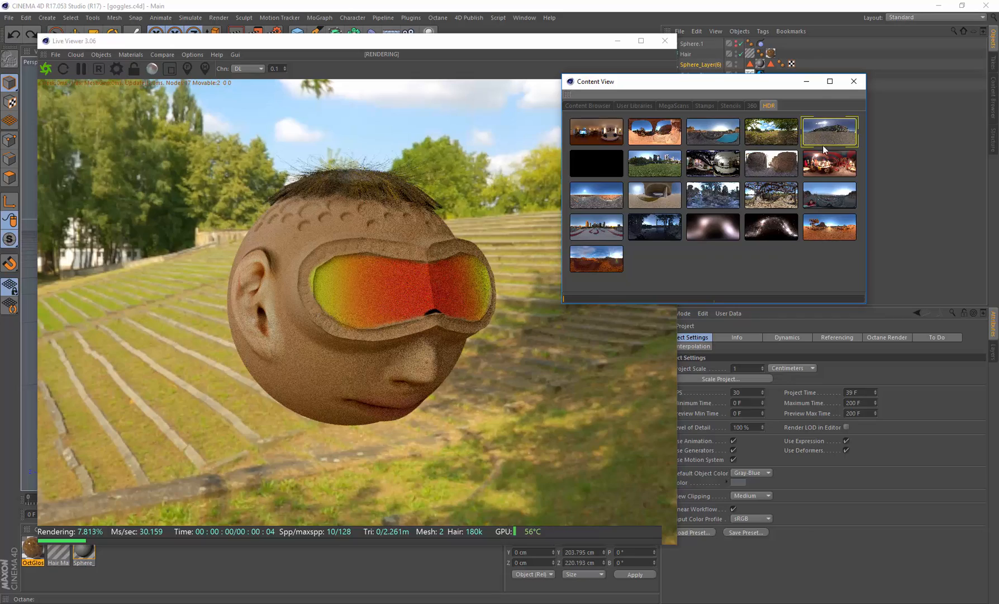
left_click(823, 141)
left_click(828, 168)
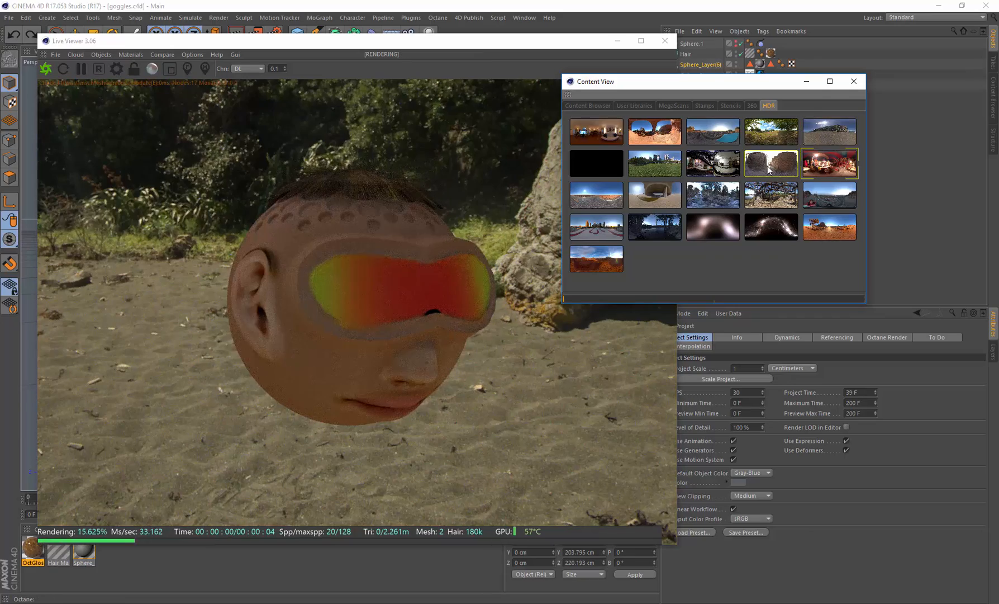
left_click(772, 163)
left_click(596, 195)
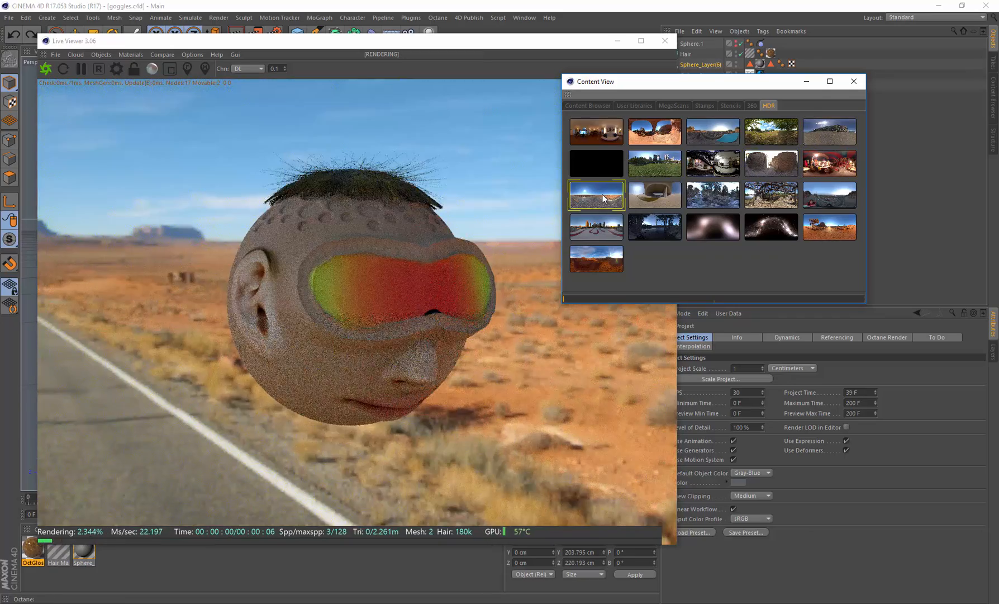
left_click(655, 194)
left_click(718, 196)
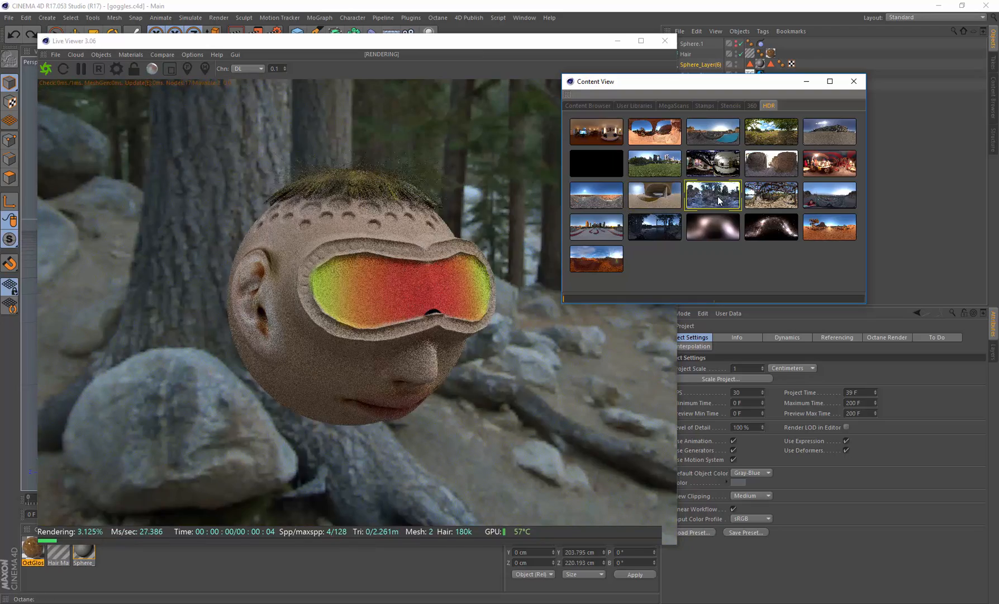
left_click(763, 195)
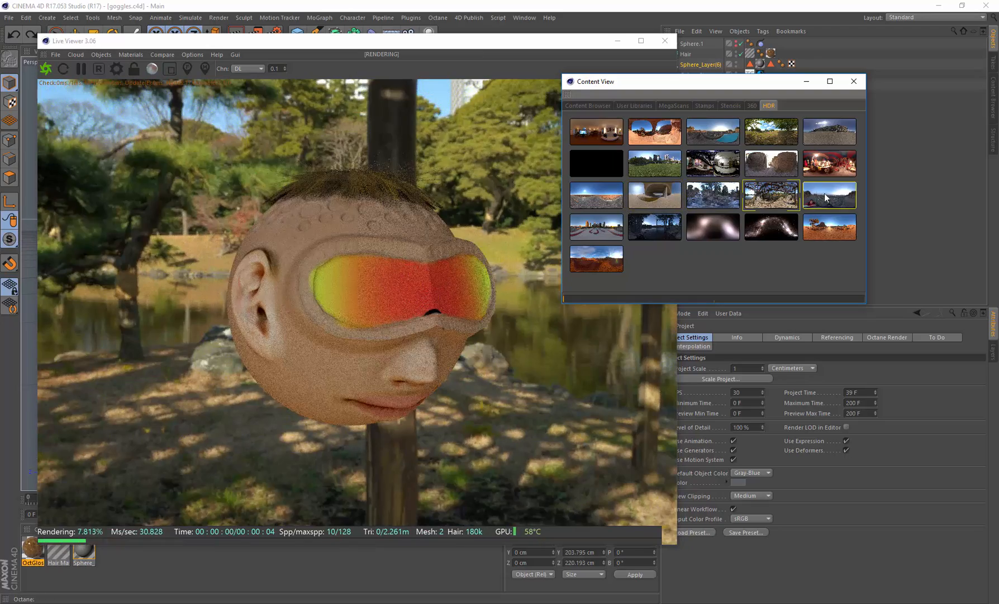
left_click(833, 195)
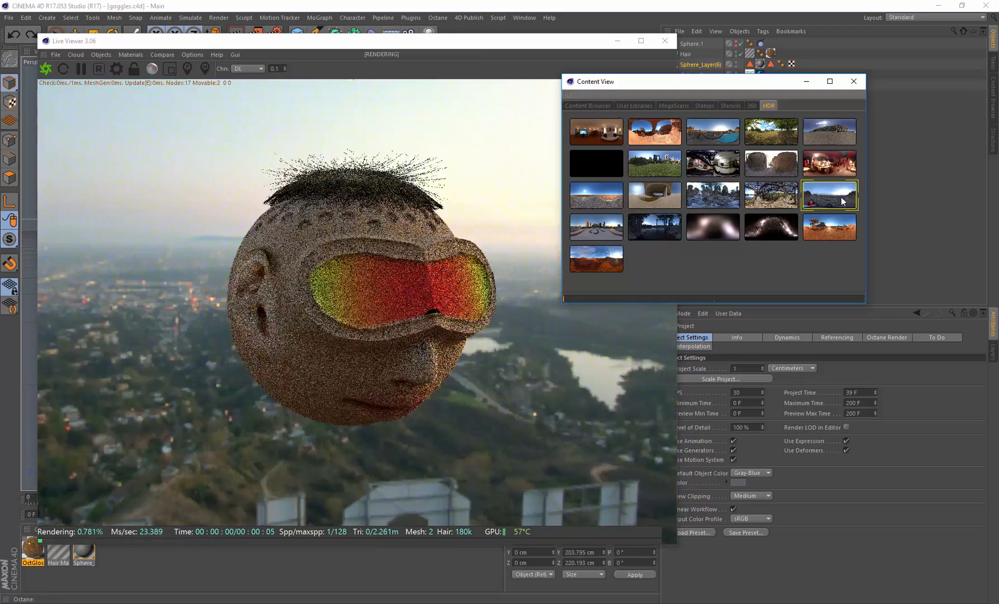
left_click(820, 226)
left_click(597, 227)
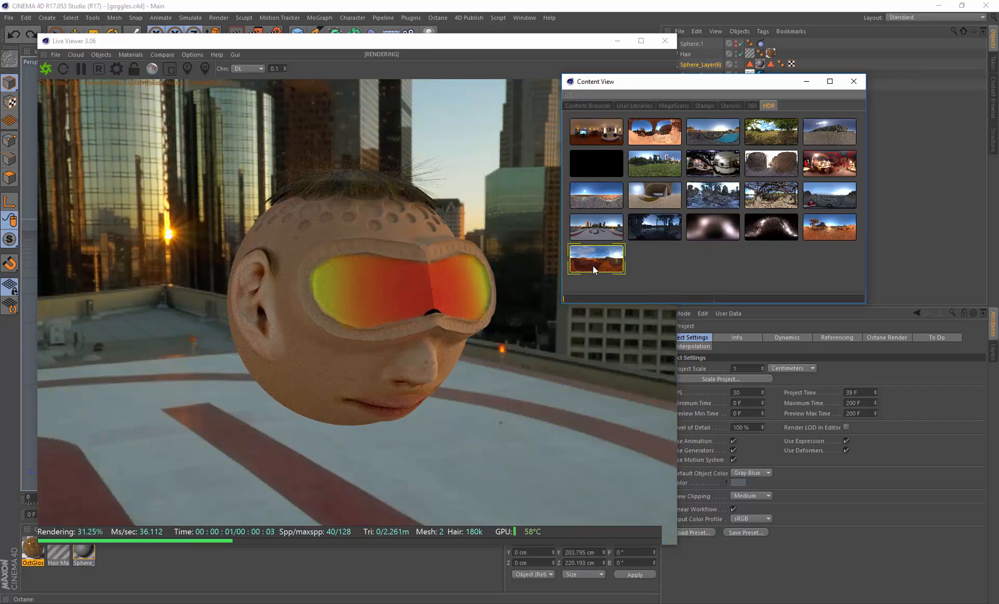
left_click(593, 266)
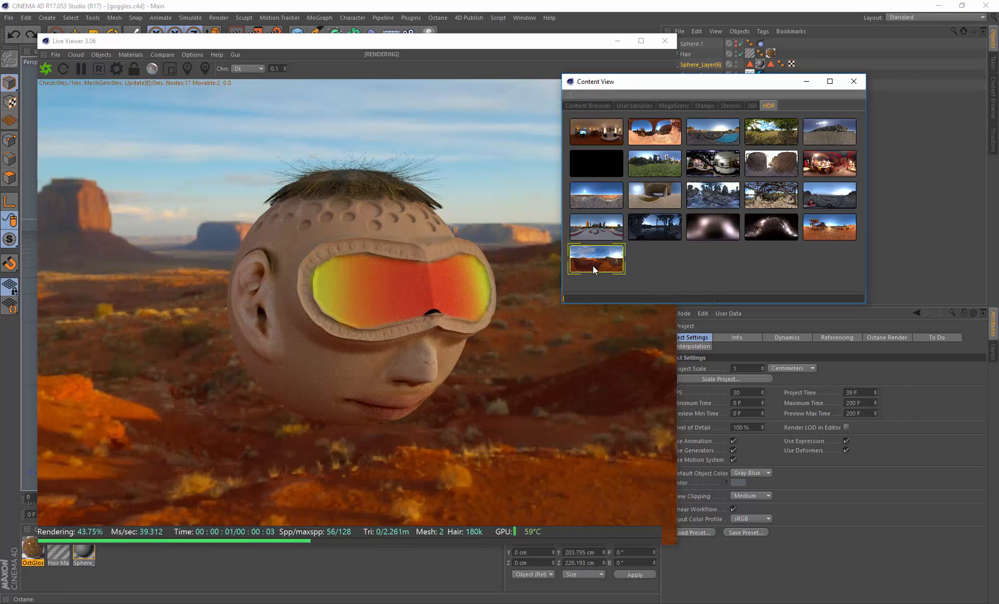
Light the head with the HDR environment of city rooftops at sunset and close the Content View.
left_click(705, 131)
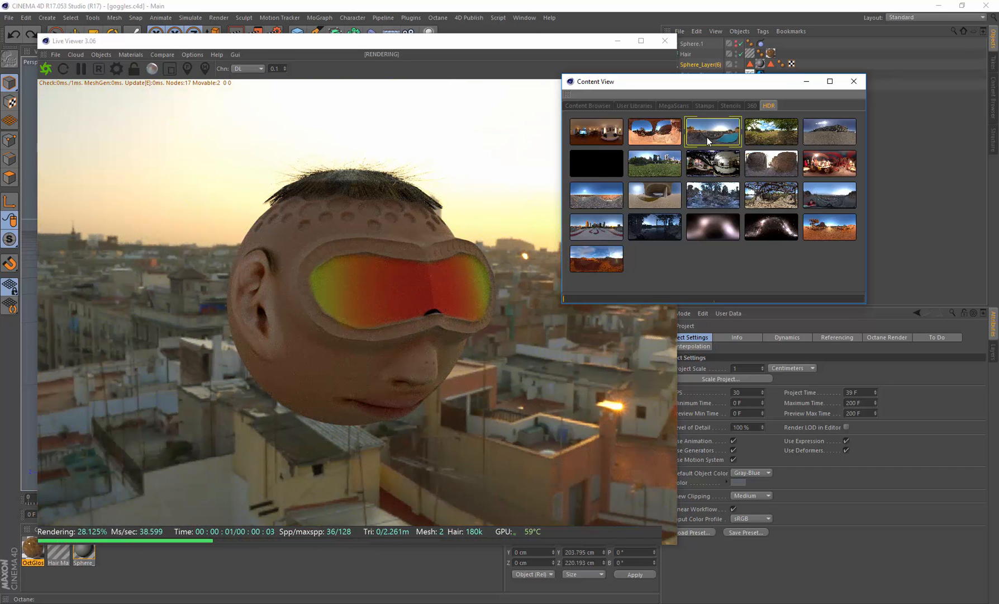
left_click(855, 82)
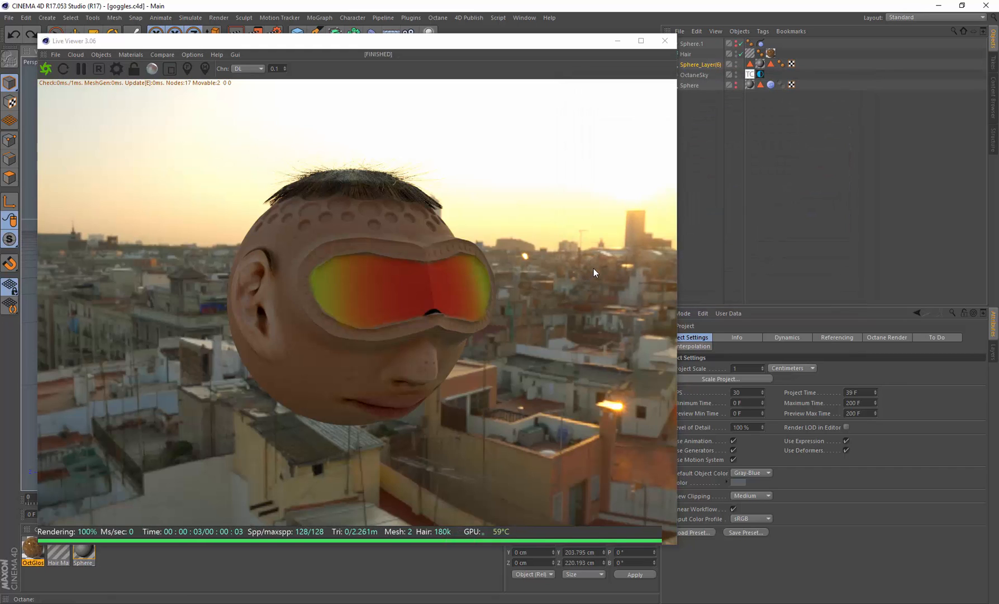